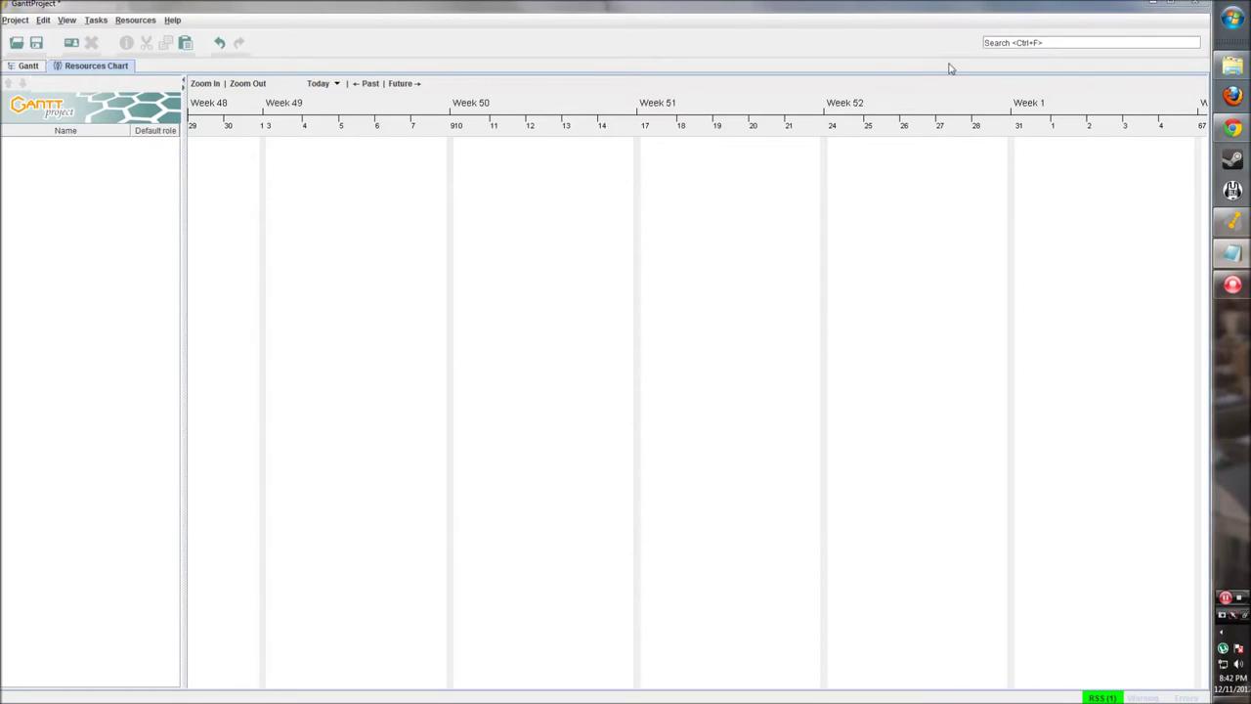
Step: Browse the Project menu commands, then close the menu
left_click(16, 21)
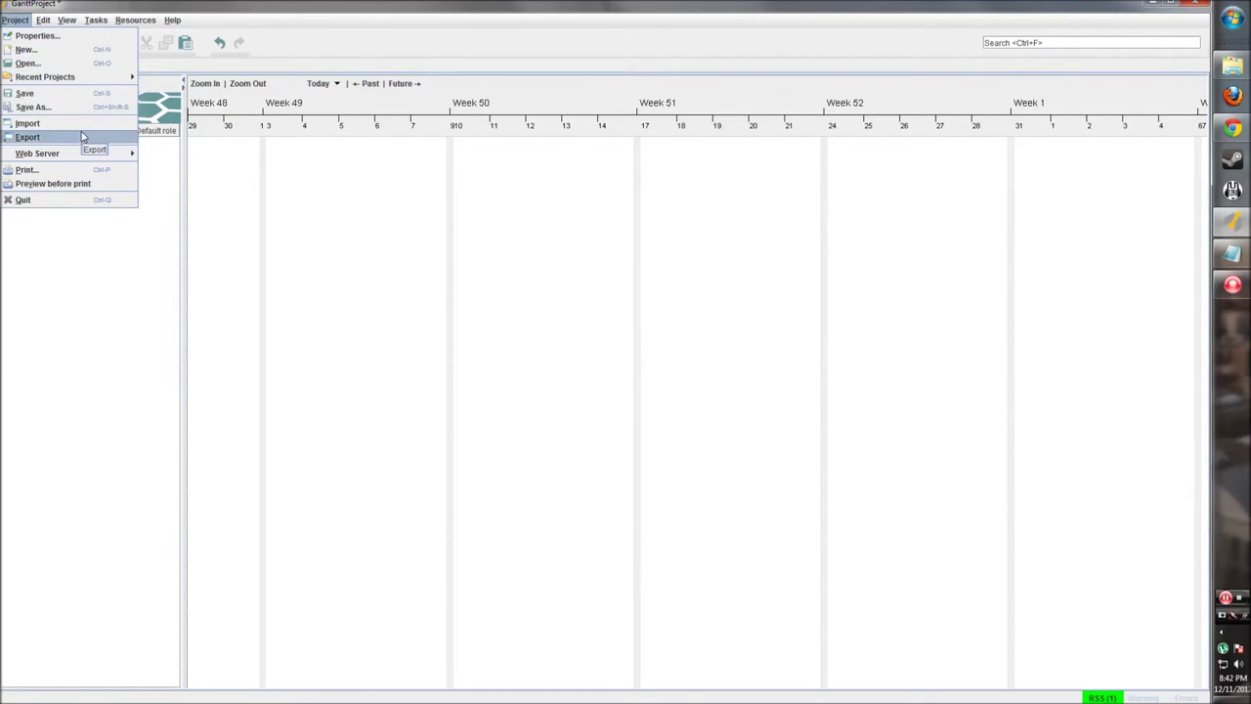
mouse_move(45, 27)
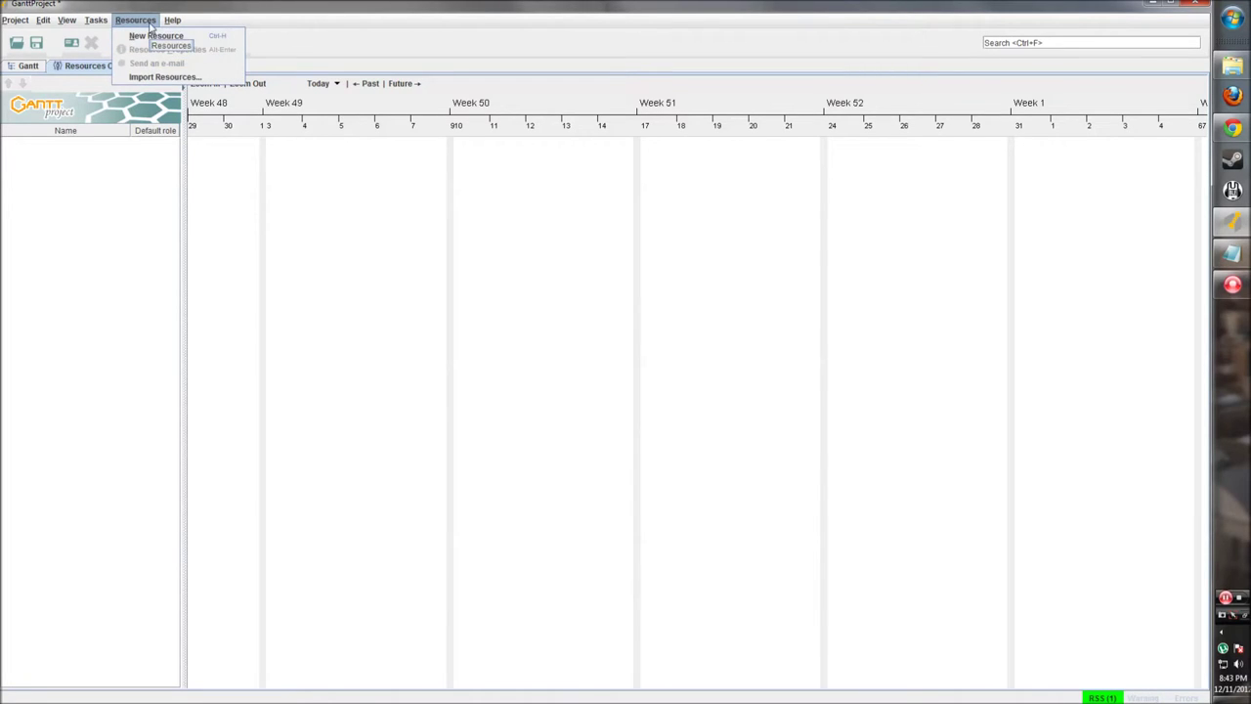
mouse_move(172, 20)
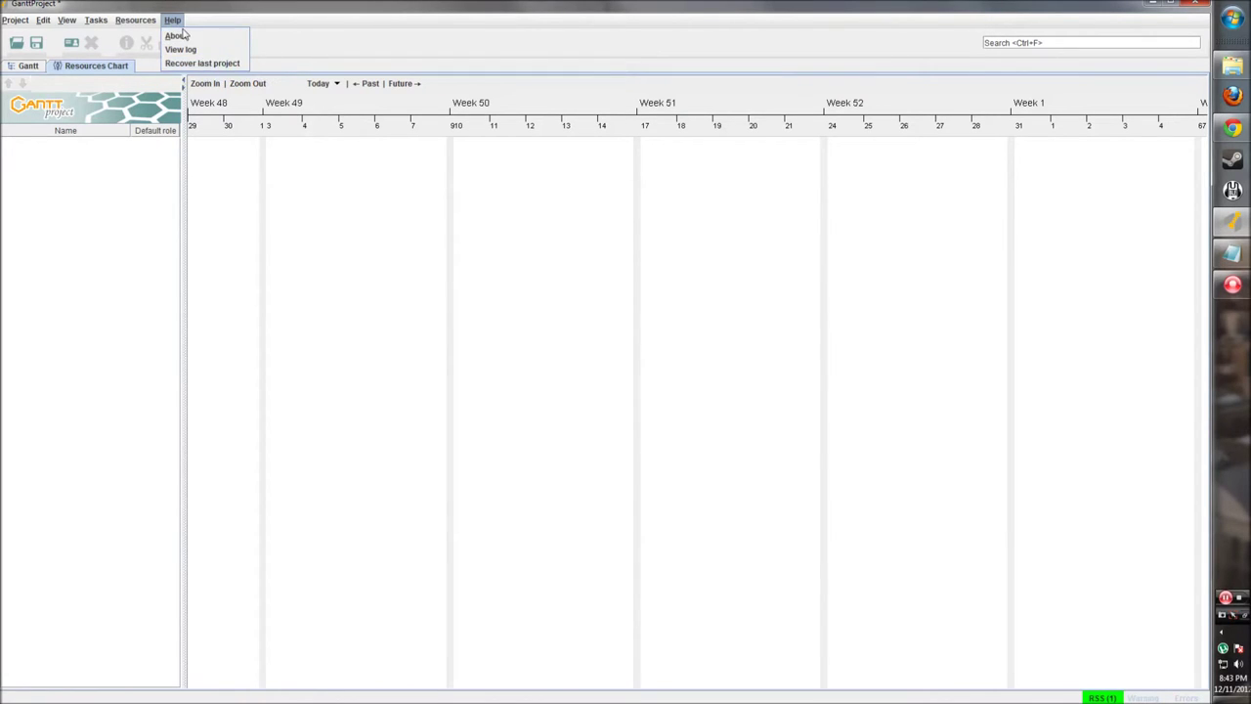
left_click(179, 26)
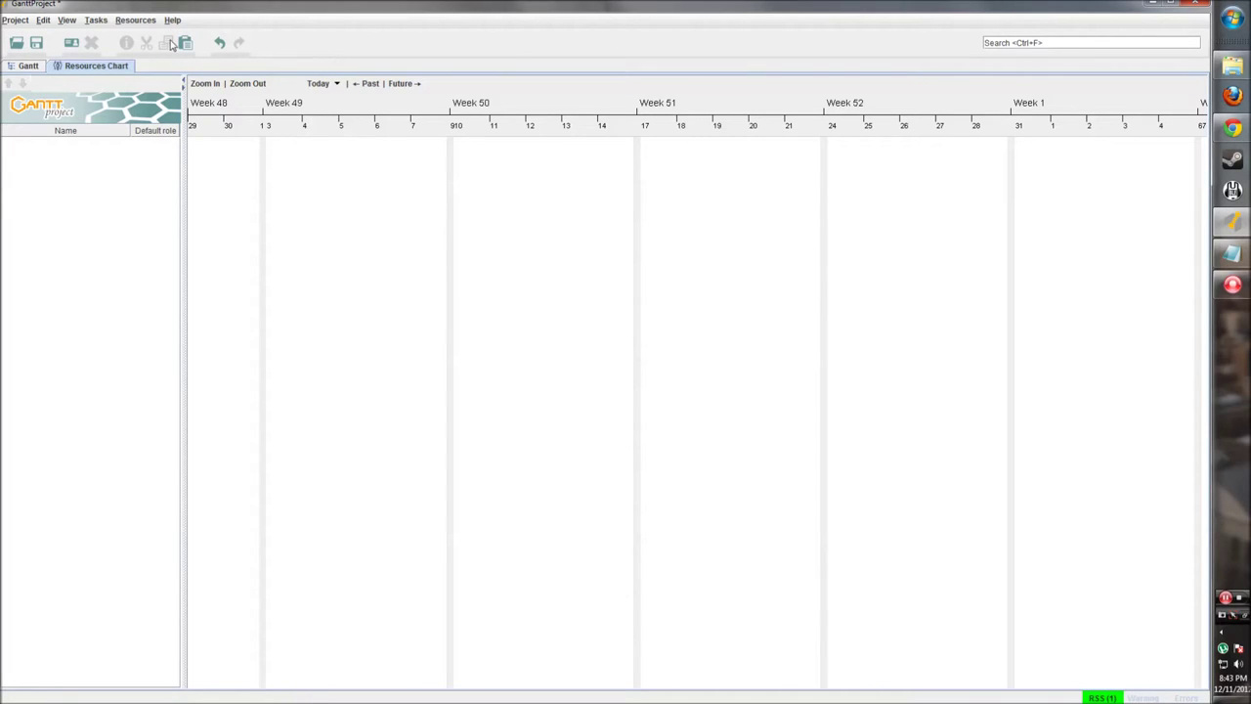
left_click(280, 45)
Step: Toggle between the Gantt and Resources charts, ending on the Gantt chart
left_click(30, 67)
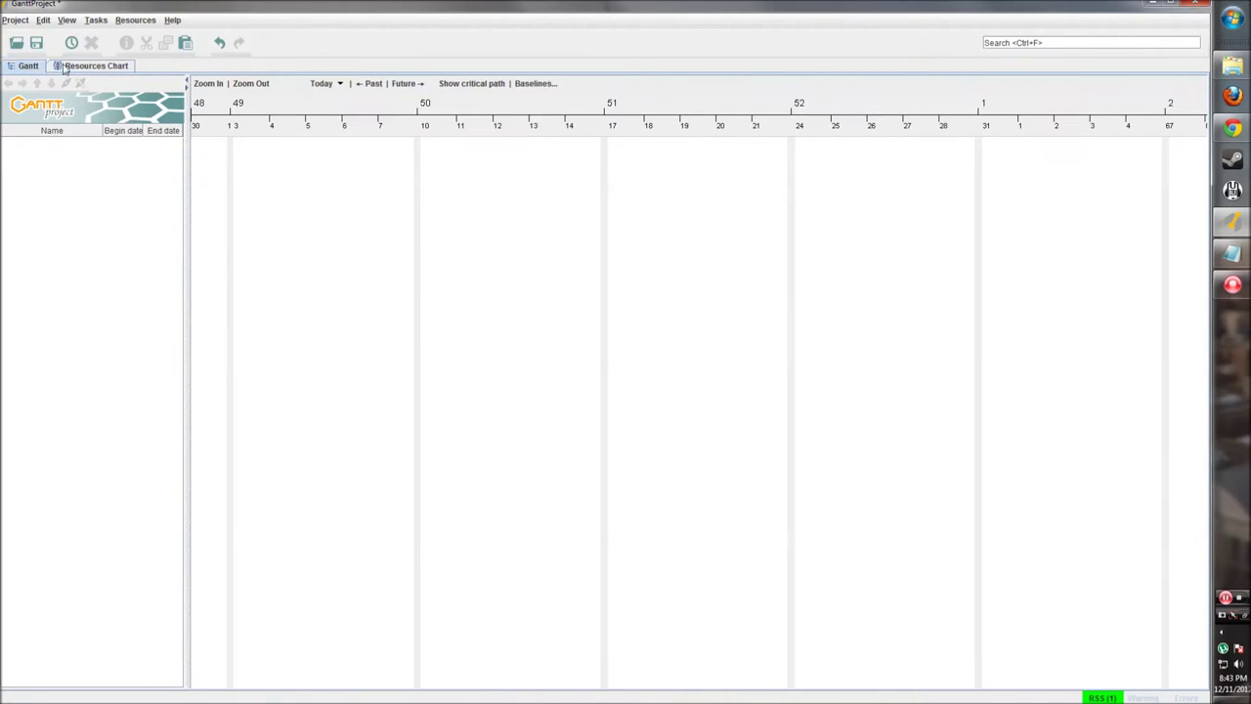
left_click(77, 66)
left_click(32, 67)
left_click(64, 66)
left_click(31, 66)
left_click(74, 69)
left_click(32, 66)
Step: Select the hint text in the task search box
left_click(1056, 44)
left_click(1014, 44)
left_click_drag(1020, 44, 1046, 44)
left_click(26, 68)
Step: Collapse and restore the task table and chart panes with the splitter arrows
left_click(76, 67)
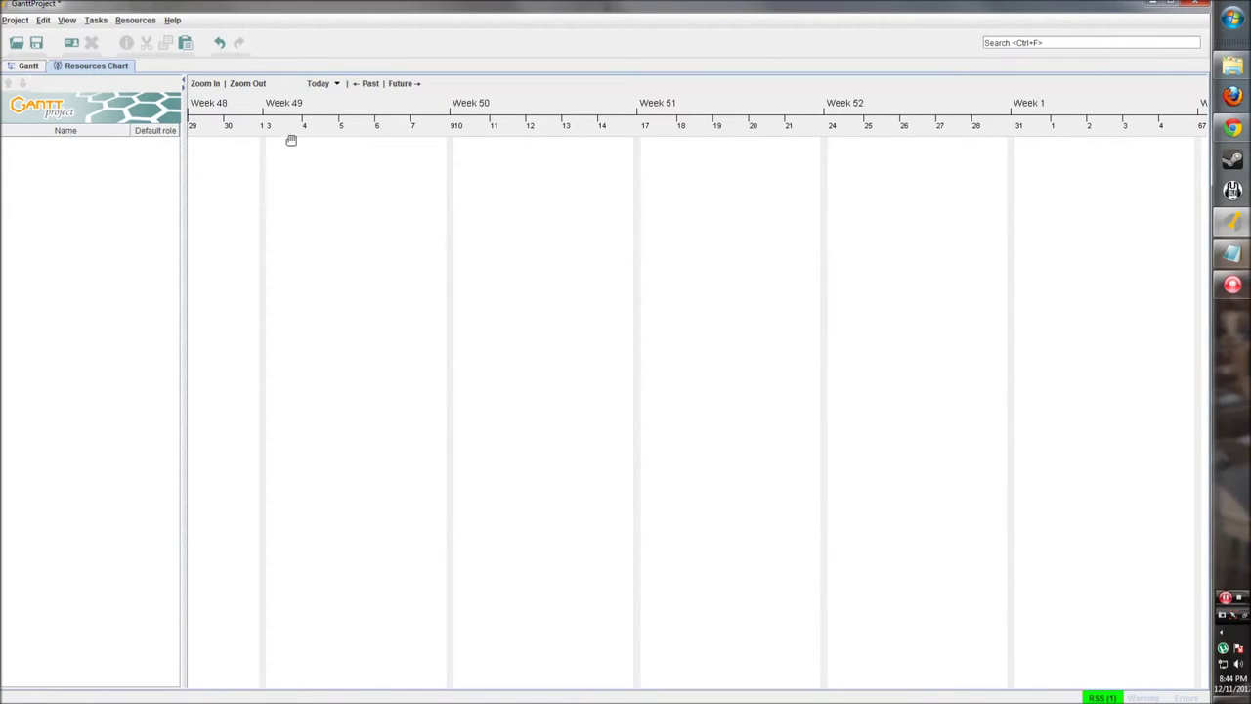
left_click(30, 68)
mouse_move(187, 123)
left_mouse_down()
mouse_move(246, 129)
mouse_move(170, 125)
left_mouse_up()
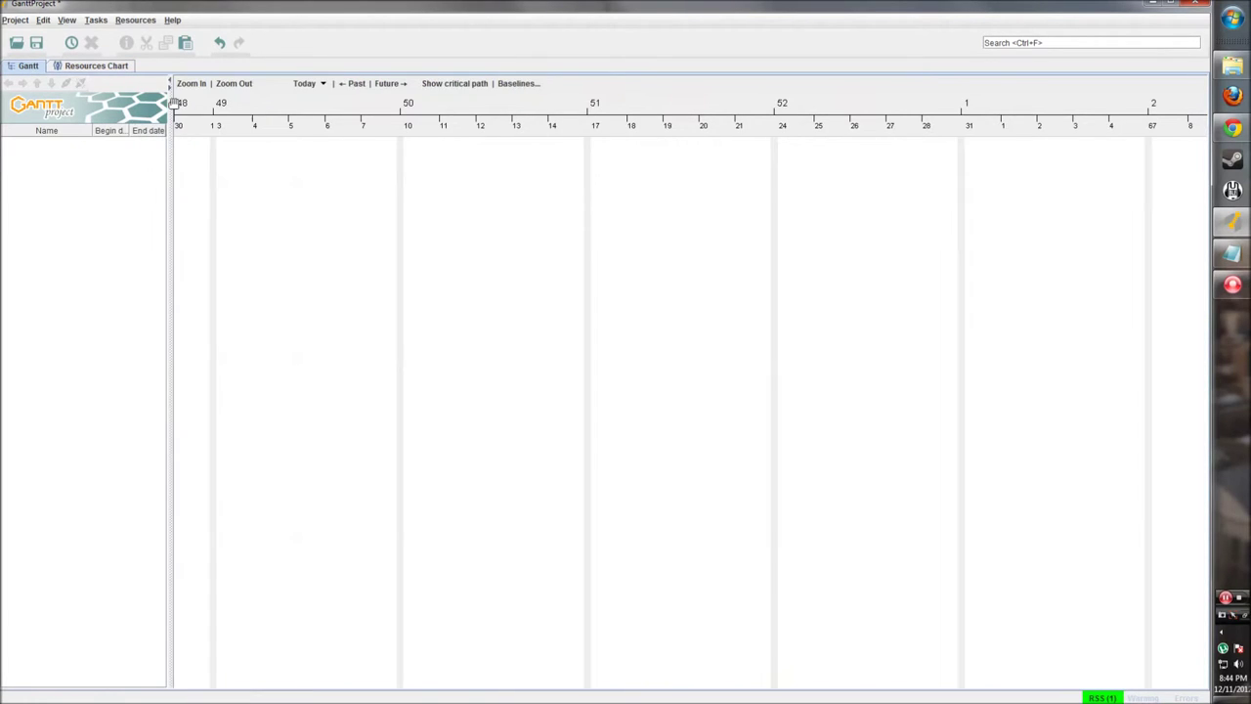
left_click(170, 88)
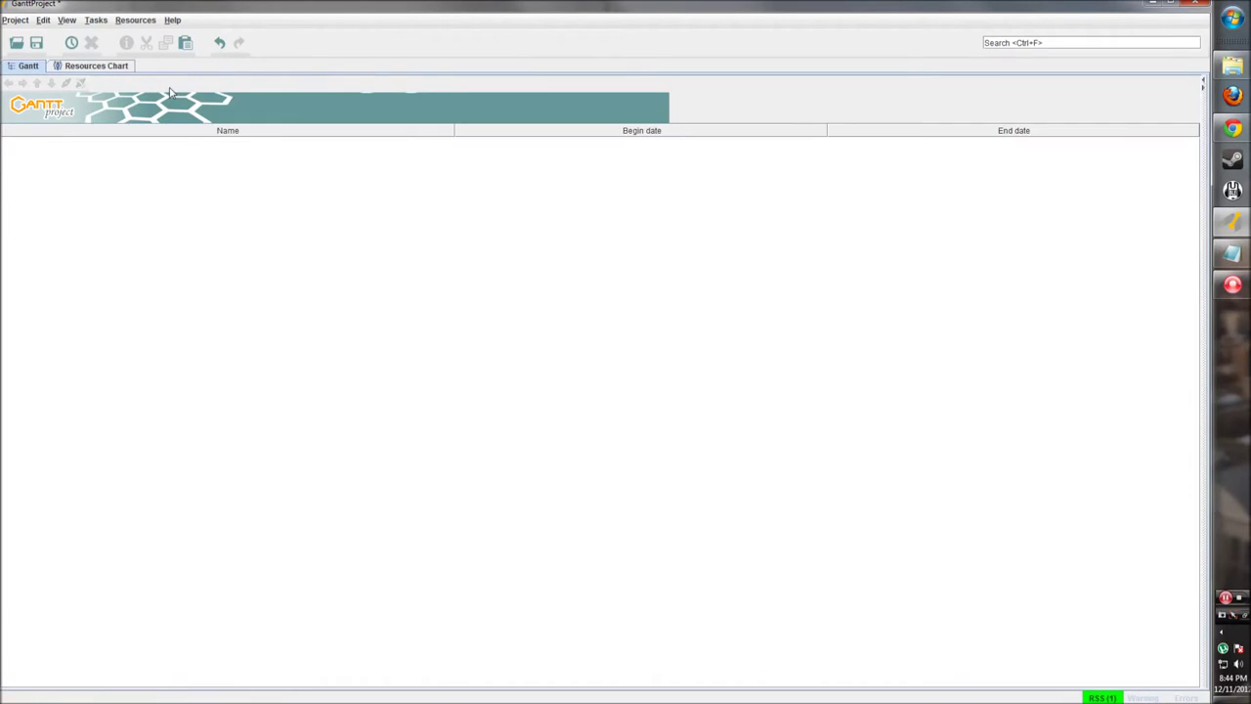
left_click(1205, 83)
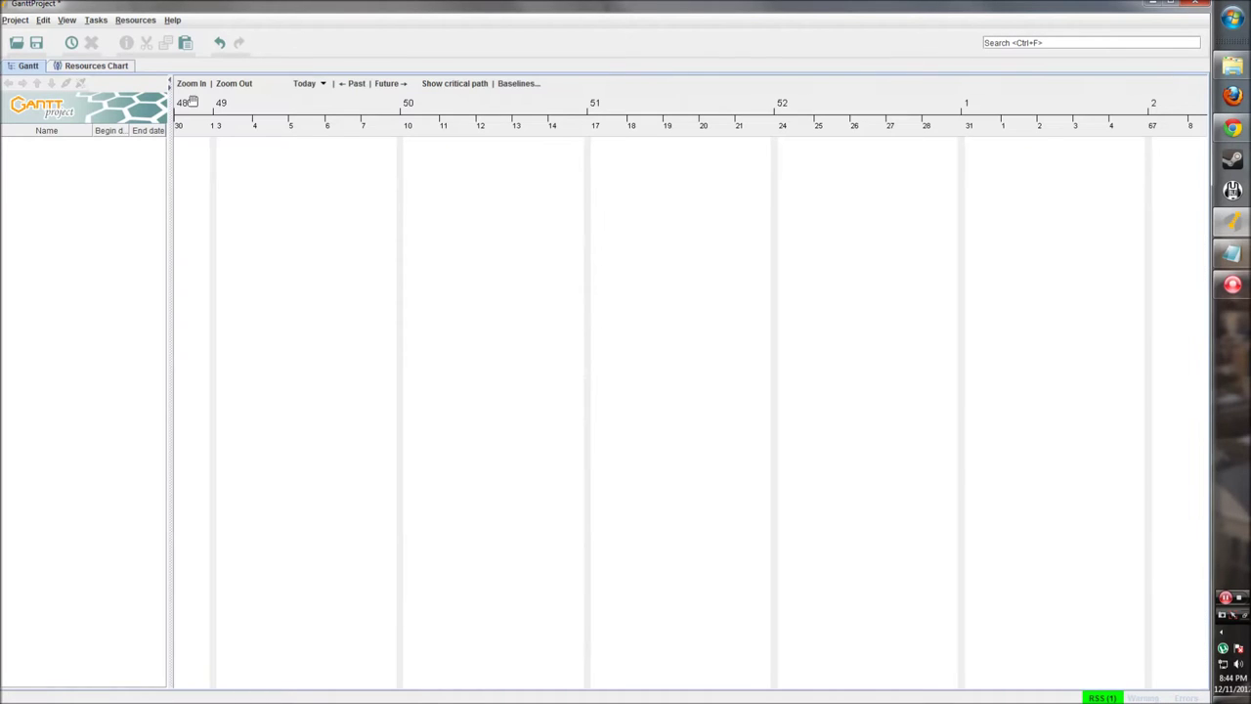
left_click(170, 82)
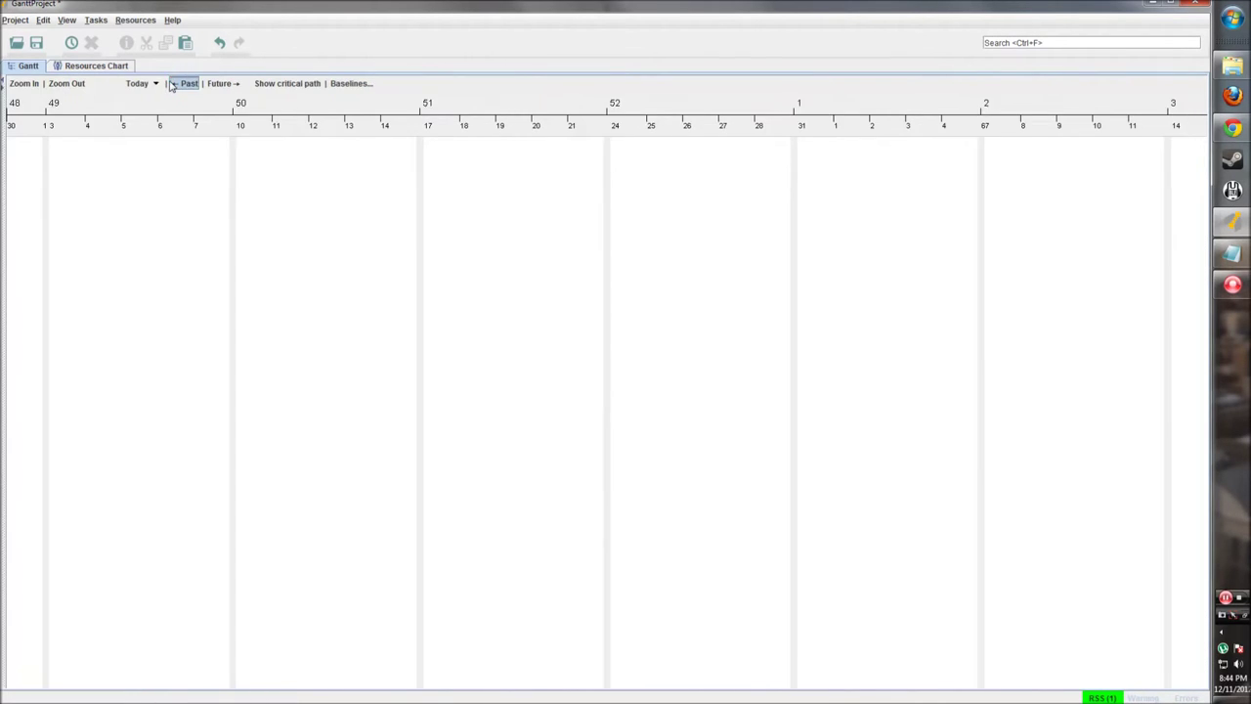
left_click(4, 88)
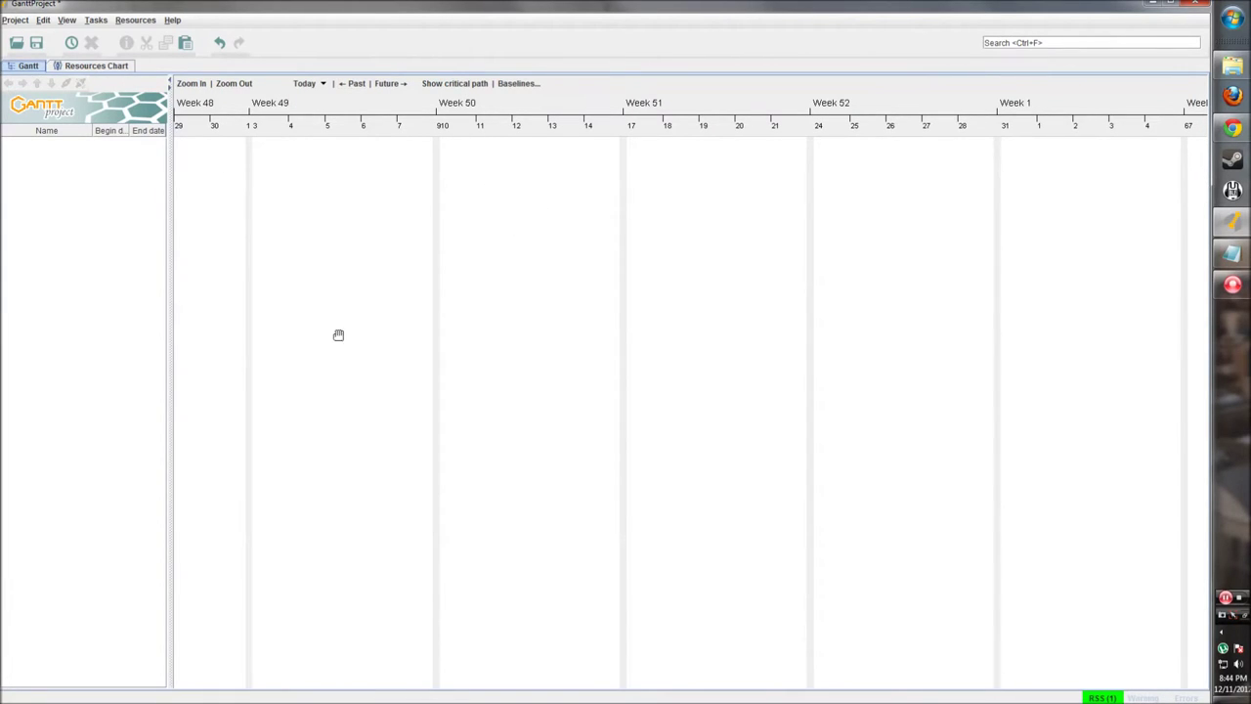
Step: Pan the timeline to start at week 49 and end on the Gantt chart
left_click_drag(559, 345, 437, 366)
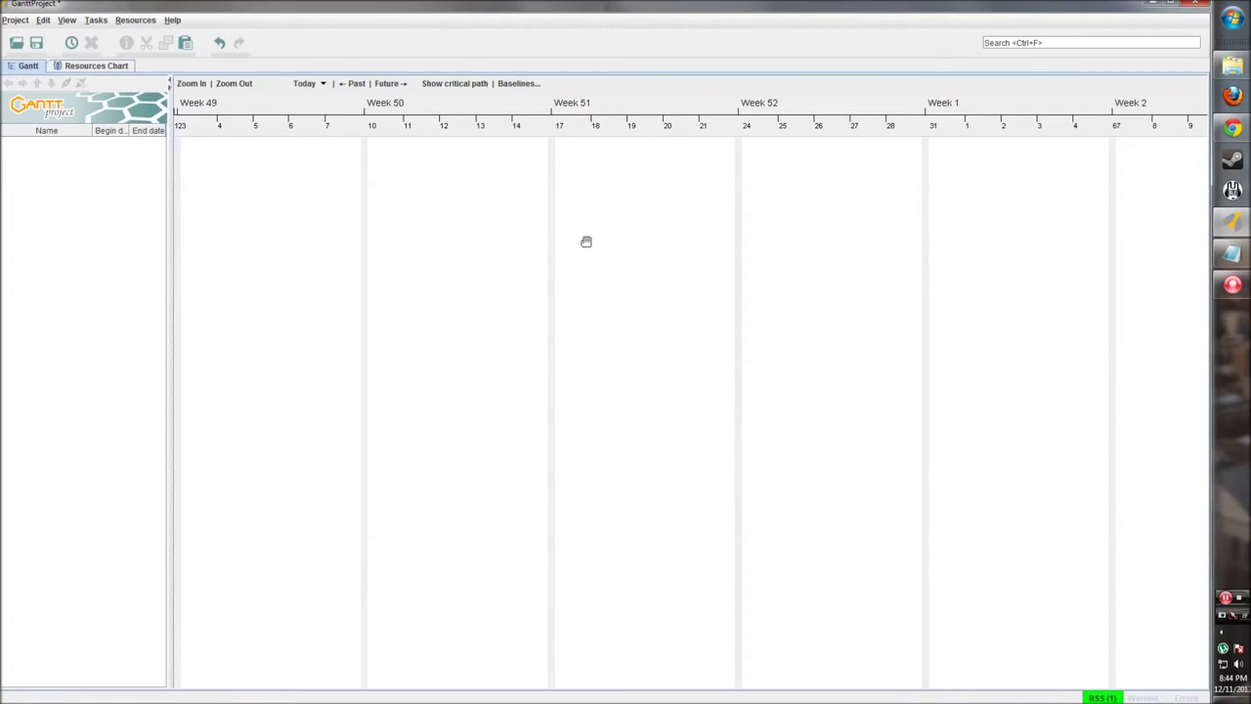
left_click_drag(537, 317, 516, 316)
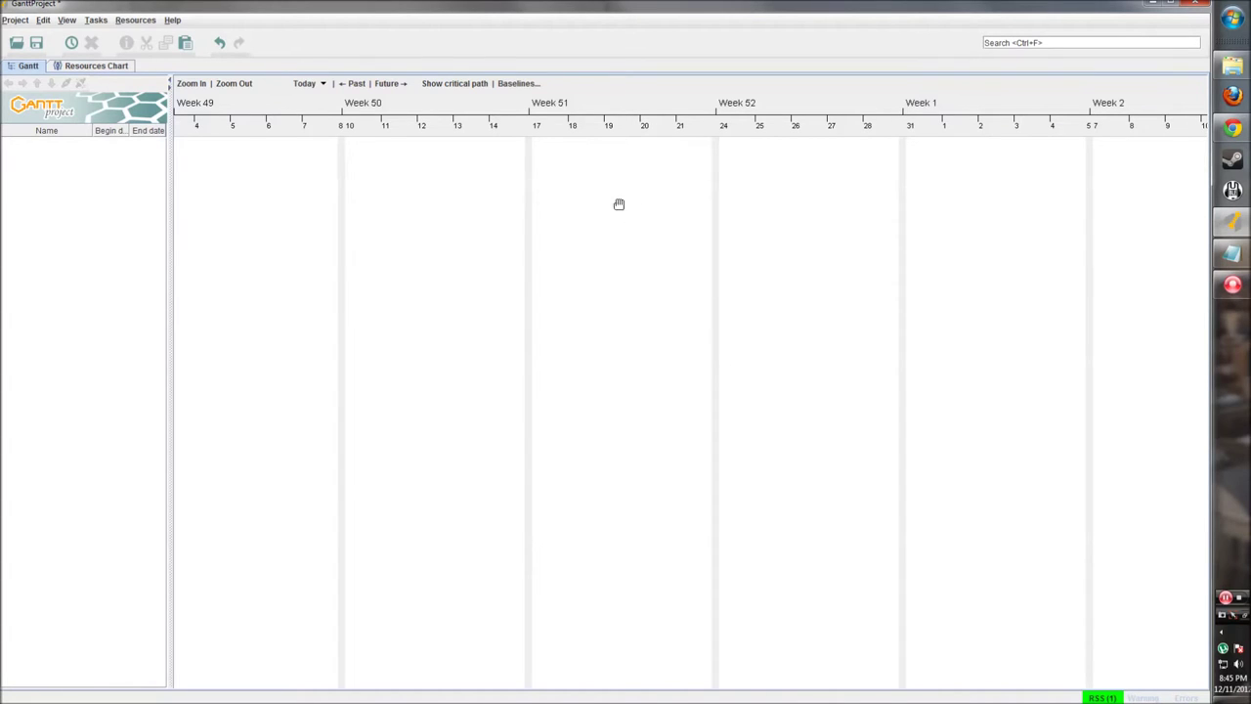
left_click(114, 66)
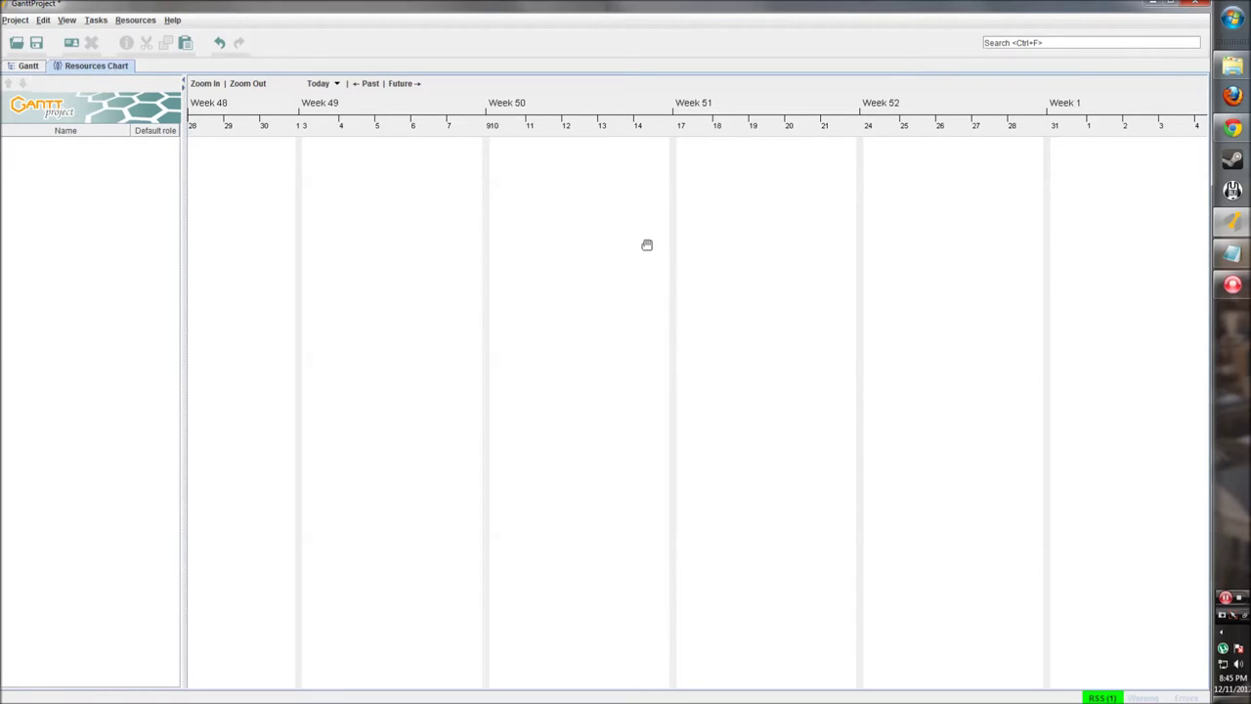
left_click_drag(649, 243, 623, 240)
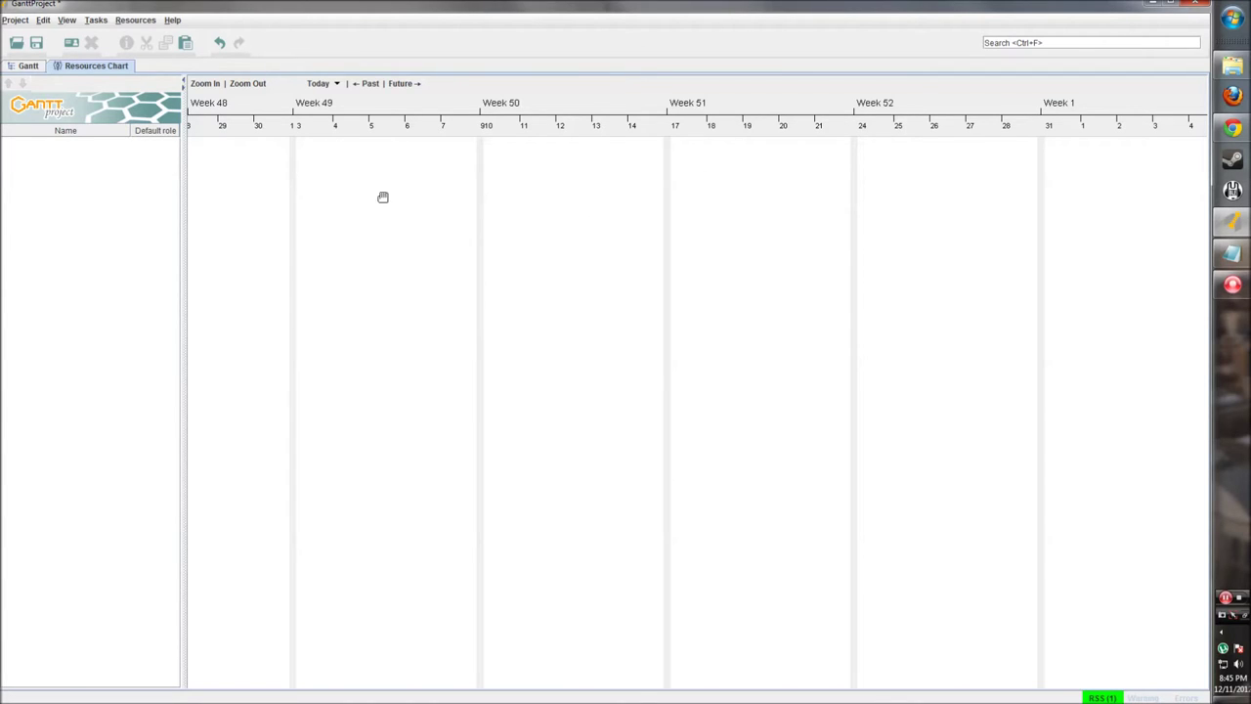
left_click_drag(414, 165, 419, 165)
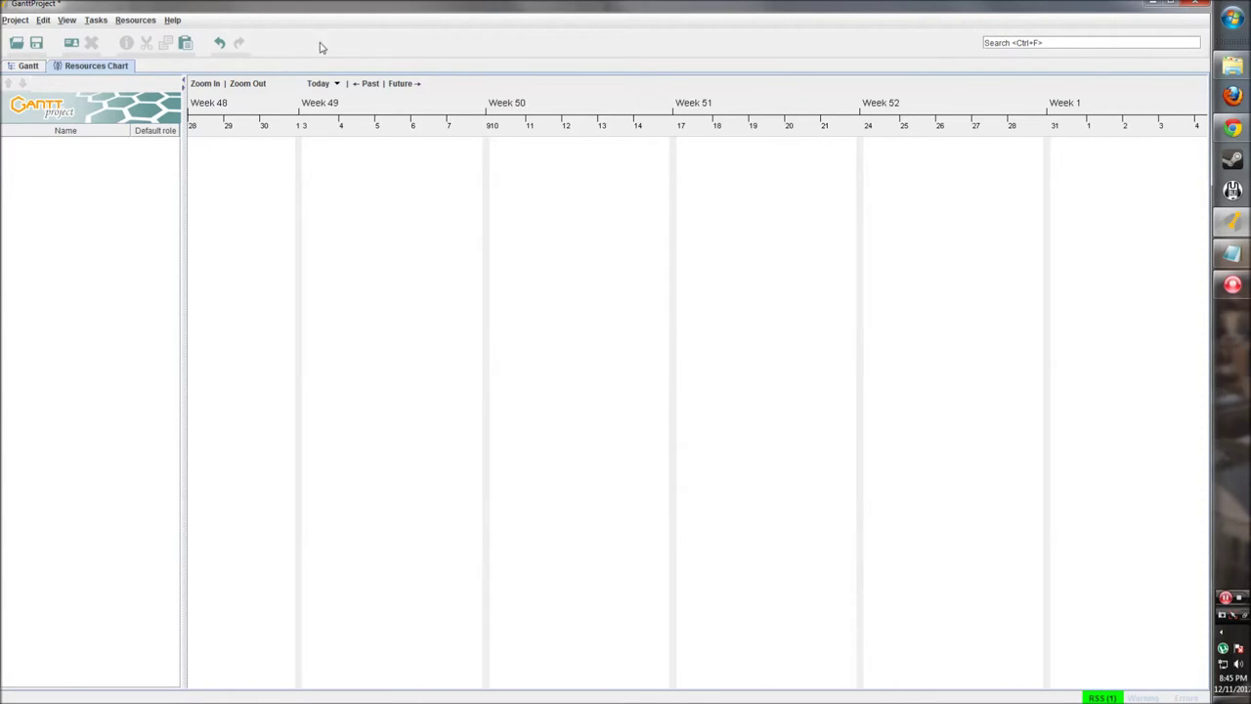
left_click(26, 66)
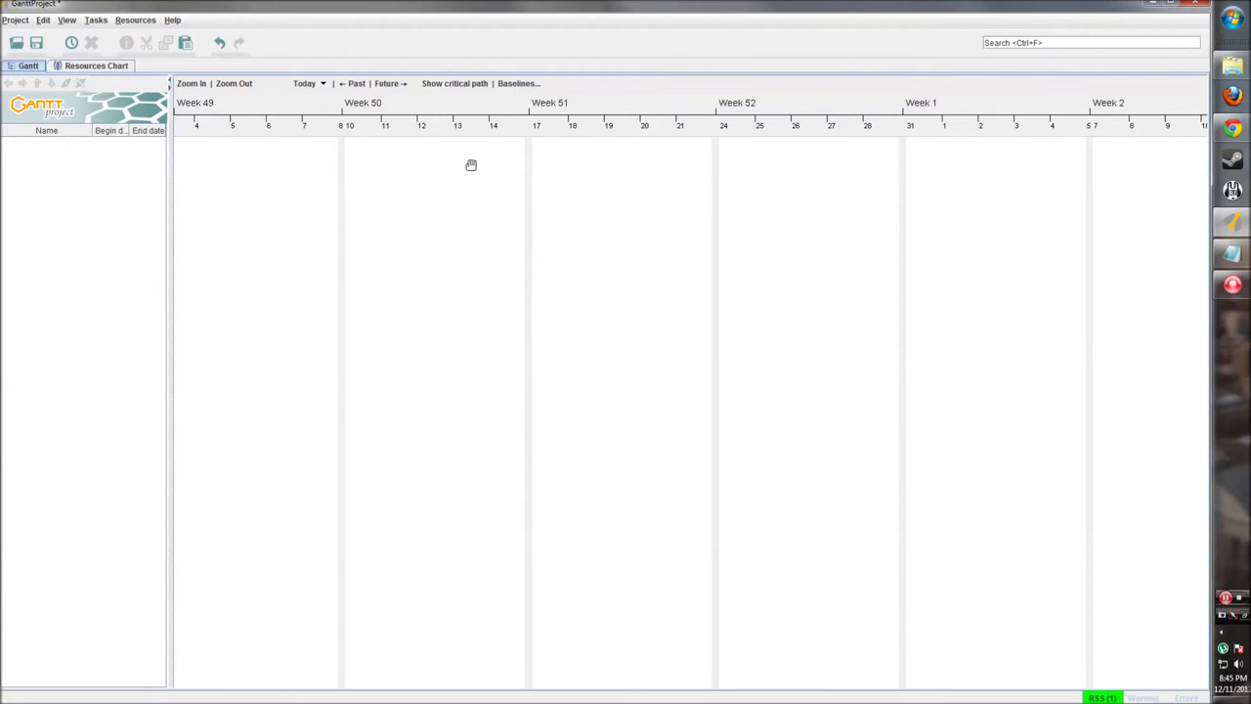
Step: Open and dismiss the right-click menus on the chart and the task list
right_click(377, 156)
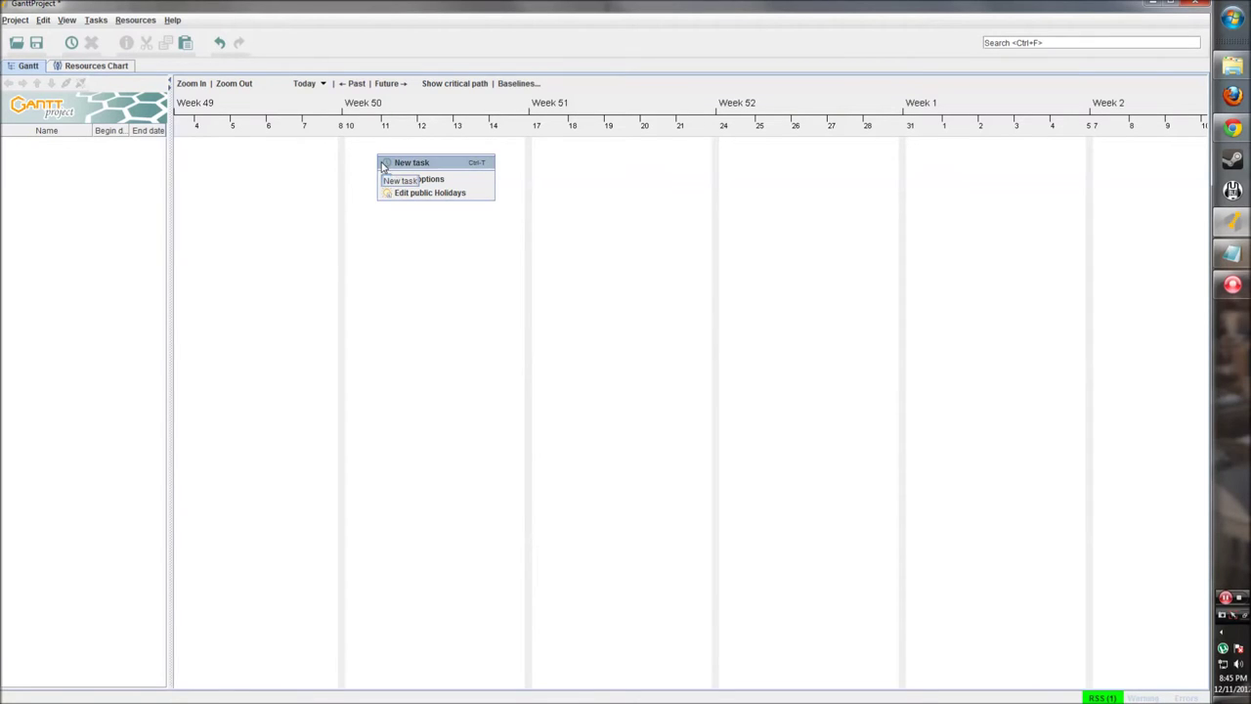
left_click(123, 202)
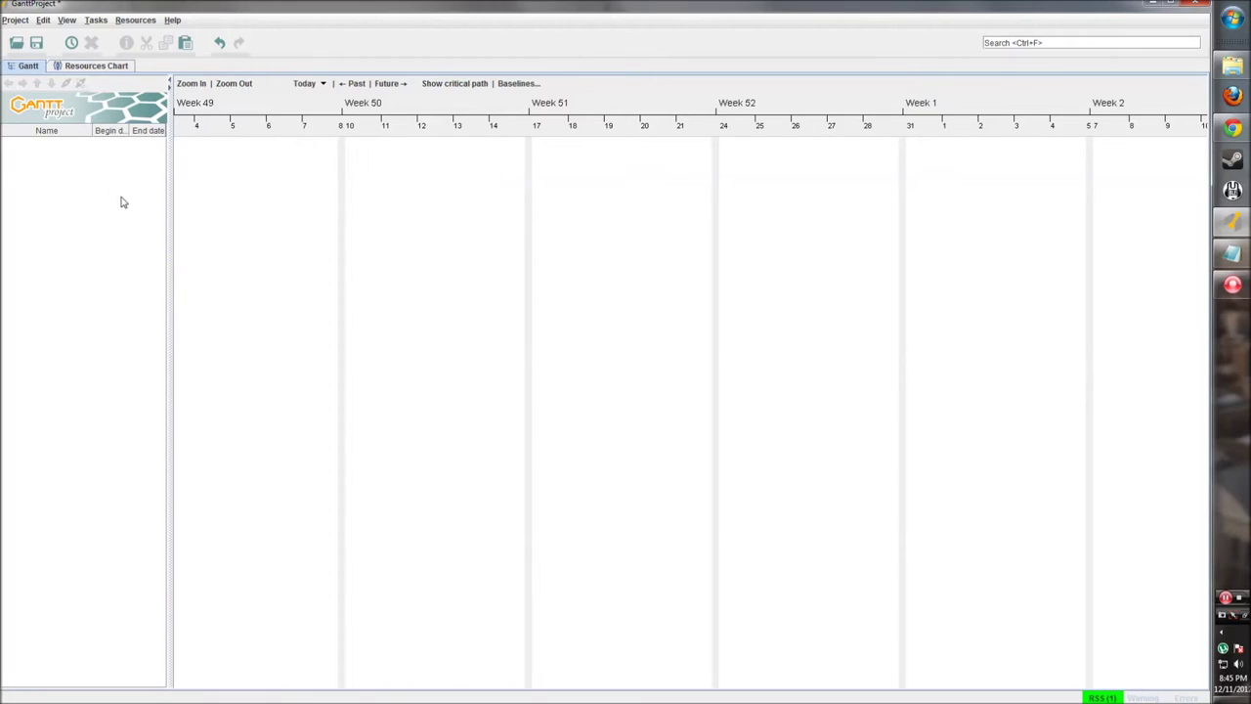
right_click(47, 156)
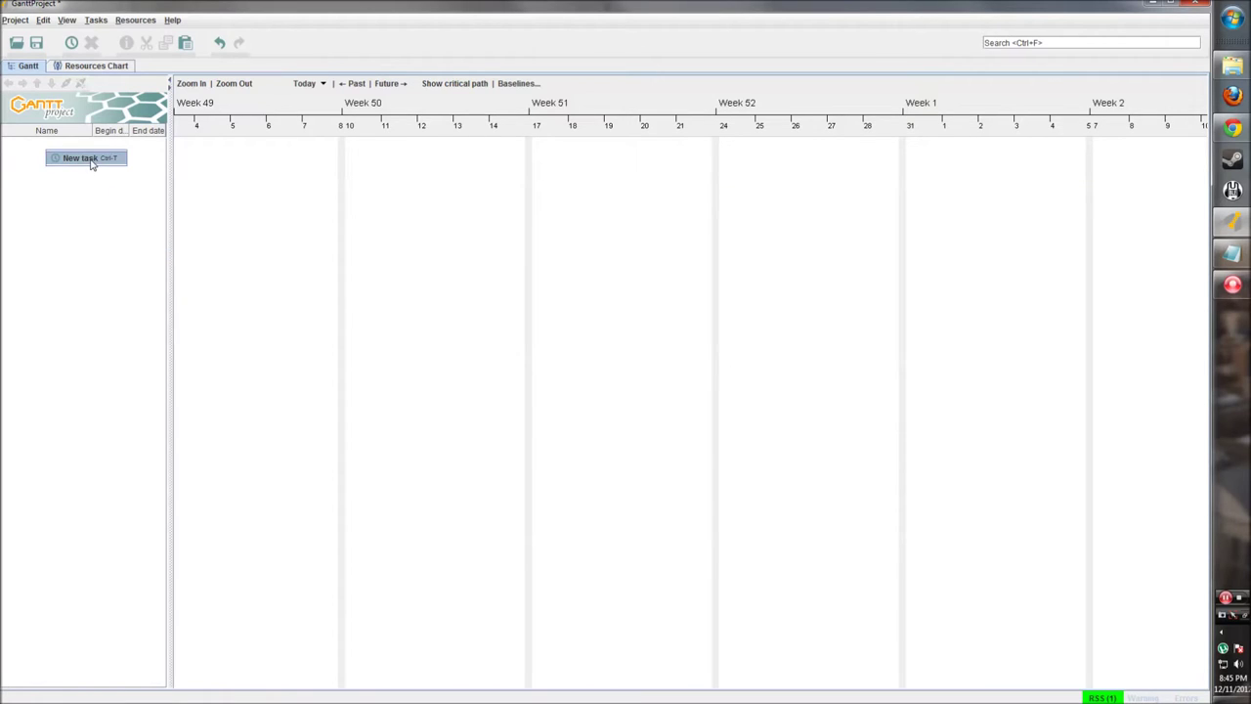
left_click(61, 196)
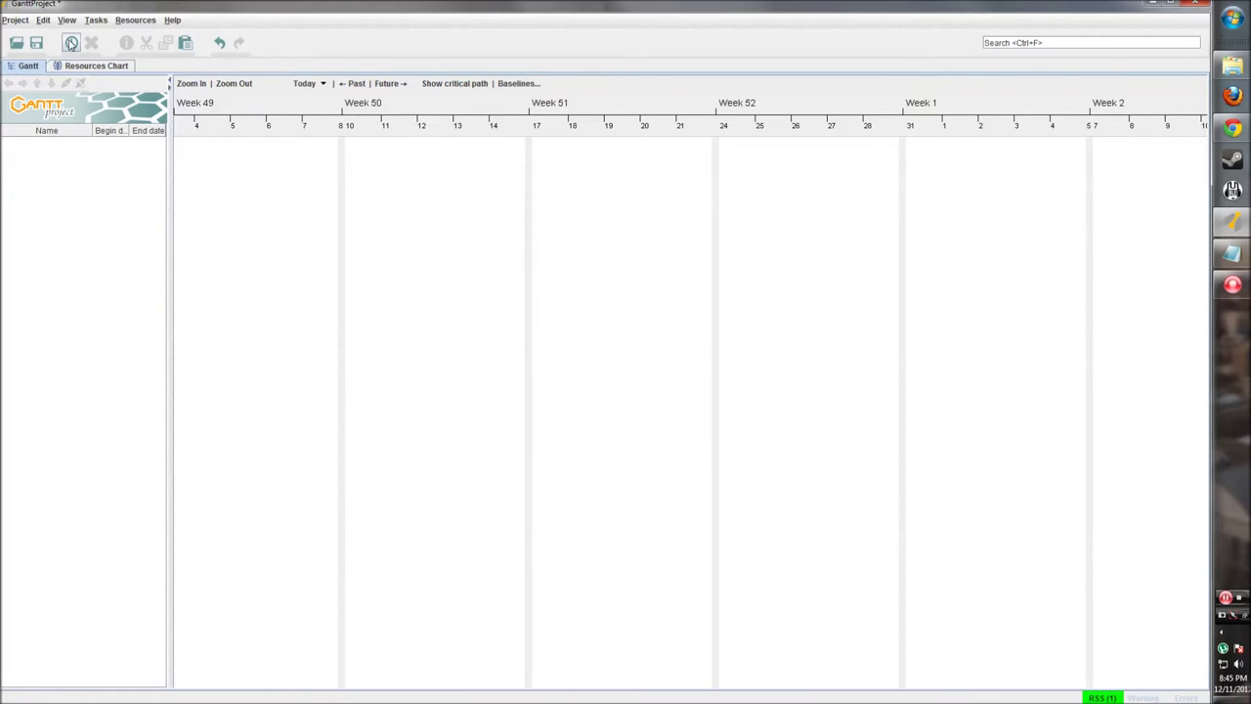
Step: Create a new task and rename task_0 to 'First Task'
left_click(70, 43)
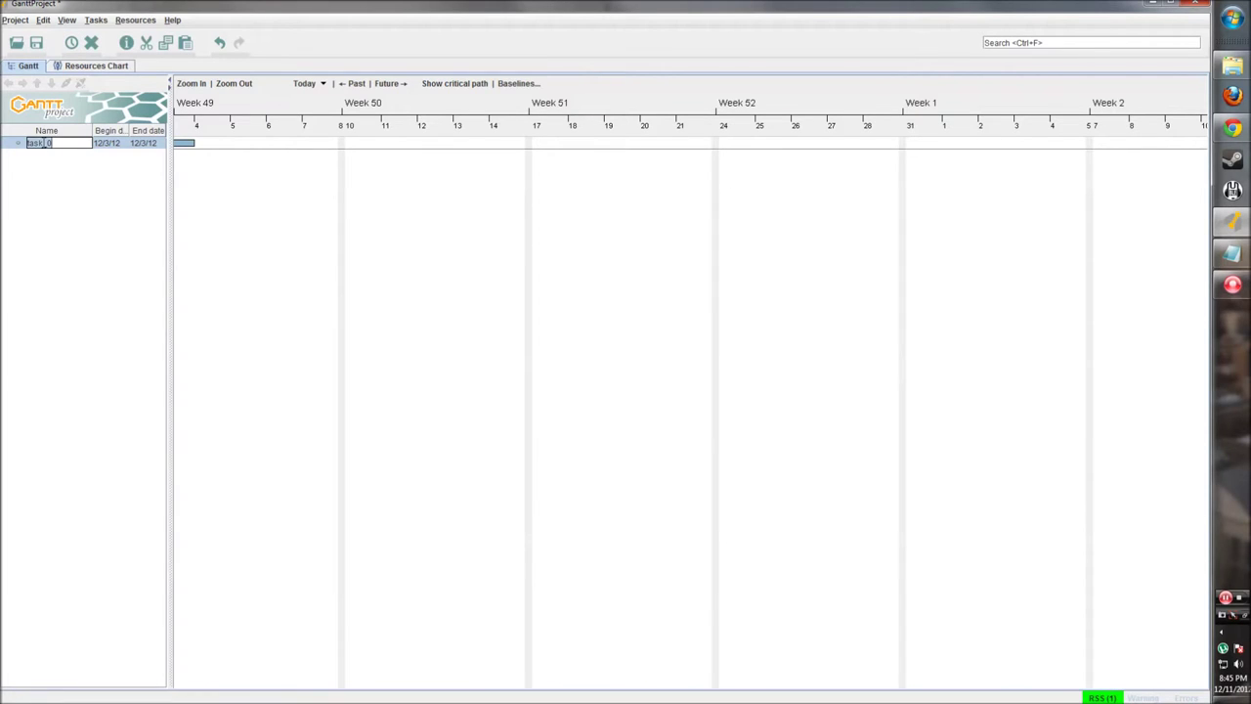
left_click_drag(266, 210, 346, 212)
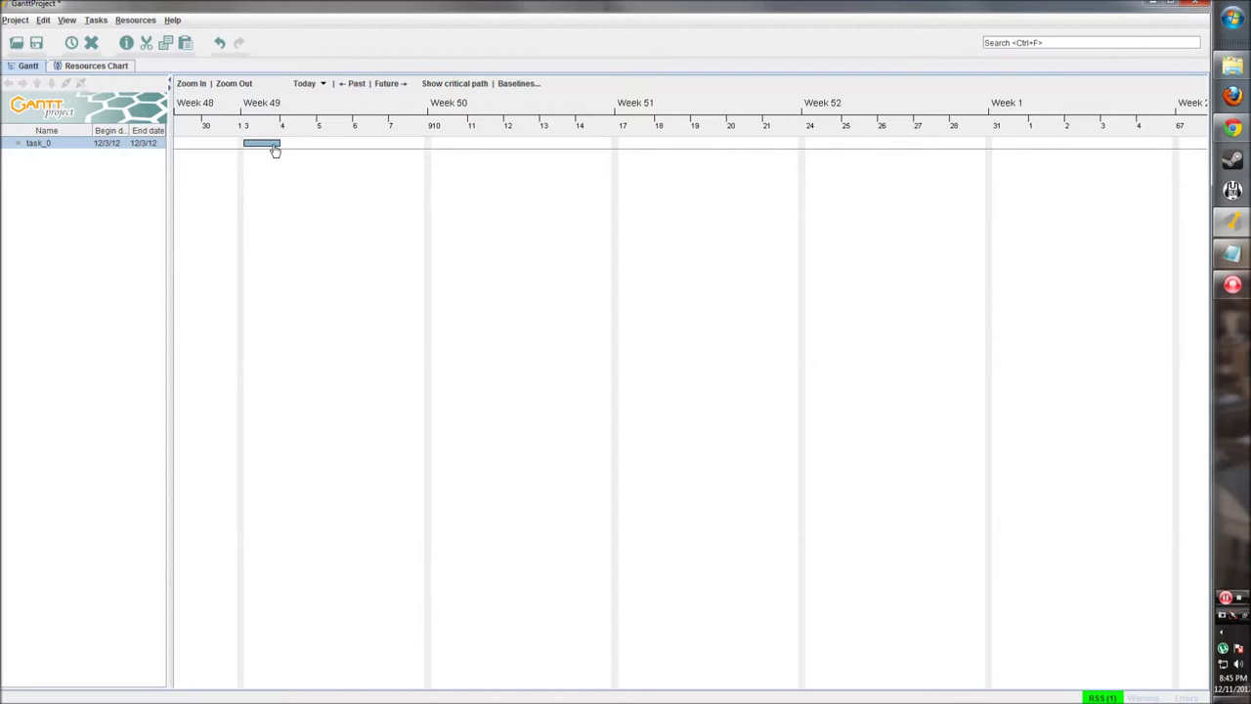
left_click(37, 149)
double_click(53, 145)
left_click_drag(74, 144, 24, 144)
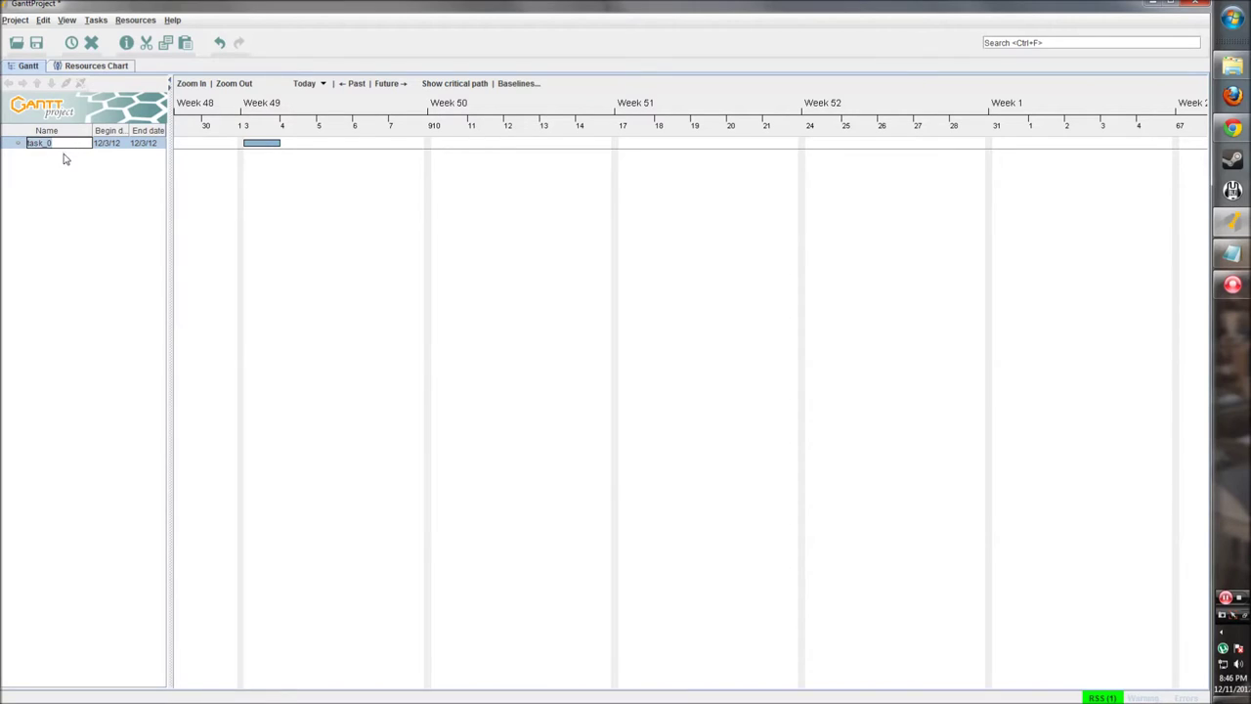
key("BackSpace")
key("Return")
left_click_drag(167, 170, 183, 170)
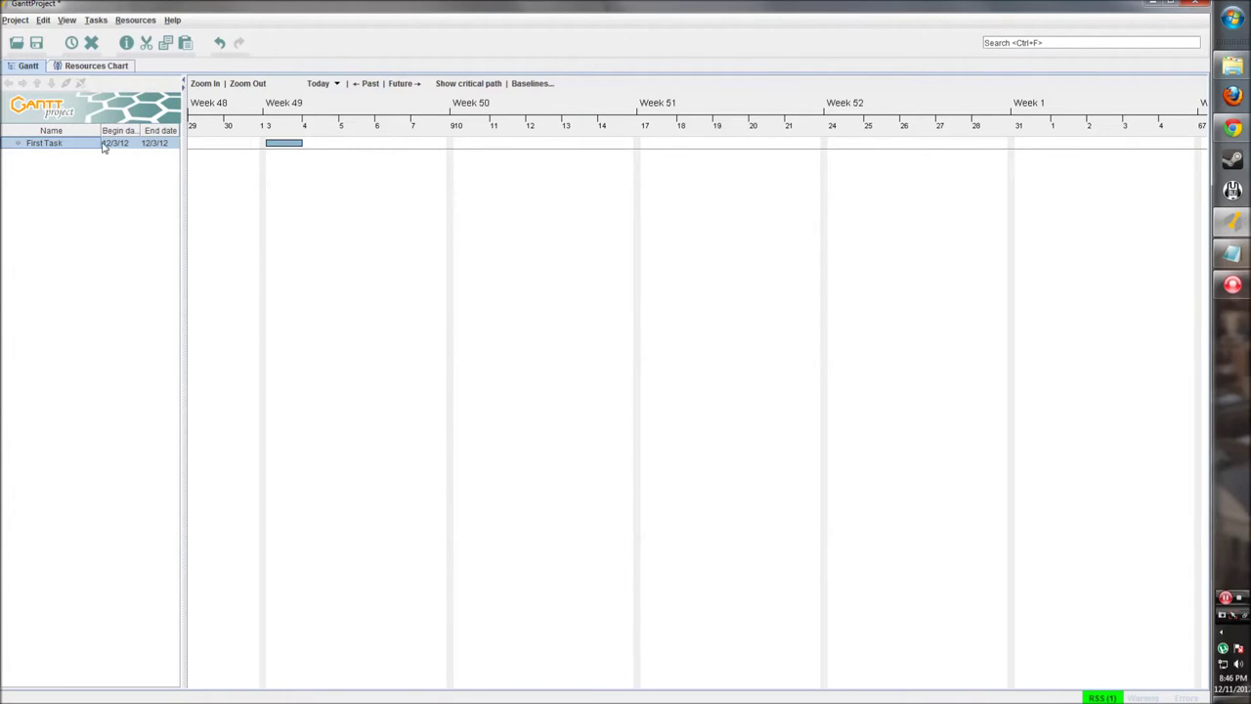
Step: Extend First Task to end on 12/7/12 and set its progress to about 50%
left_click_drag(291, 169, 355, 186)
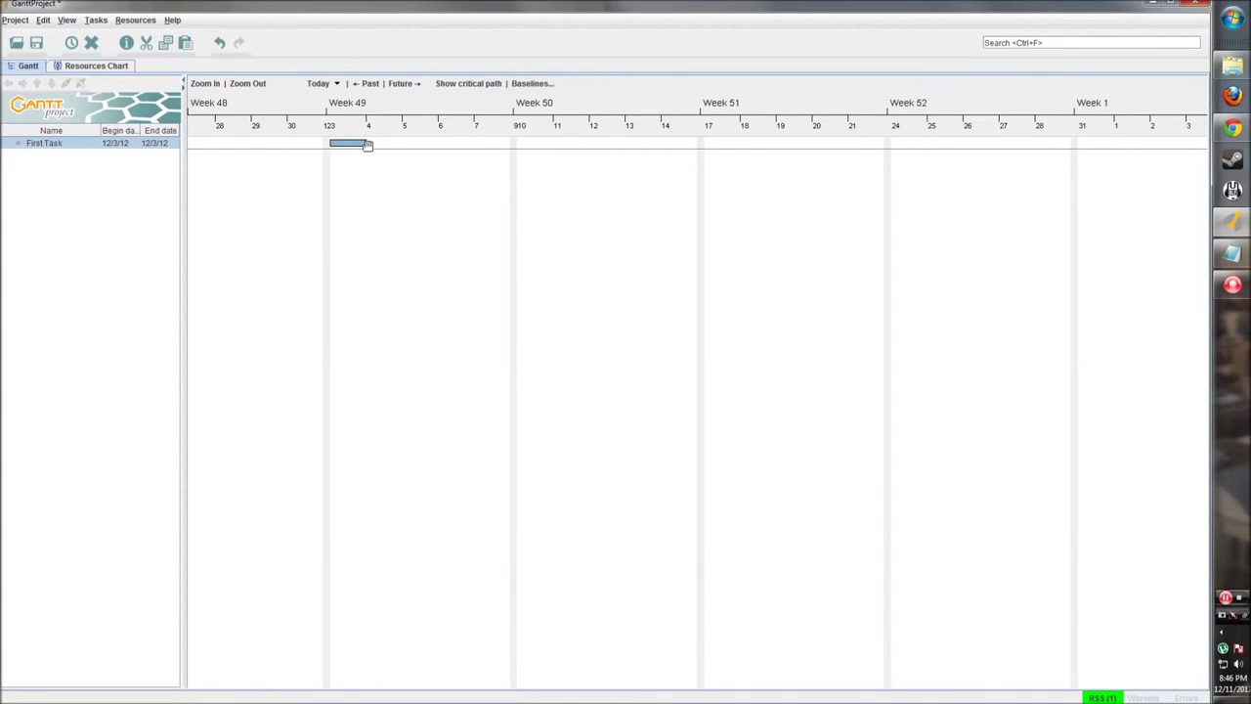
left_click_drag(365, 144, 519, 147)
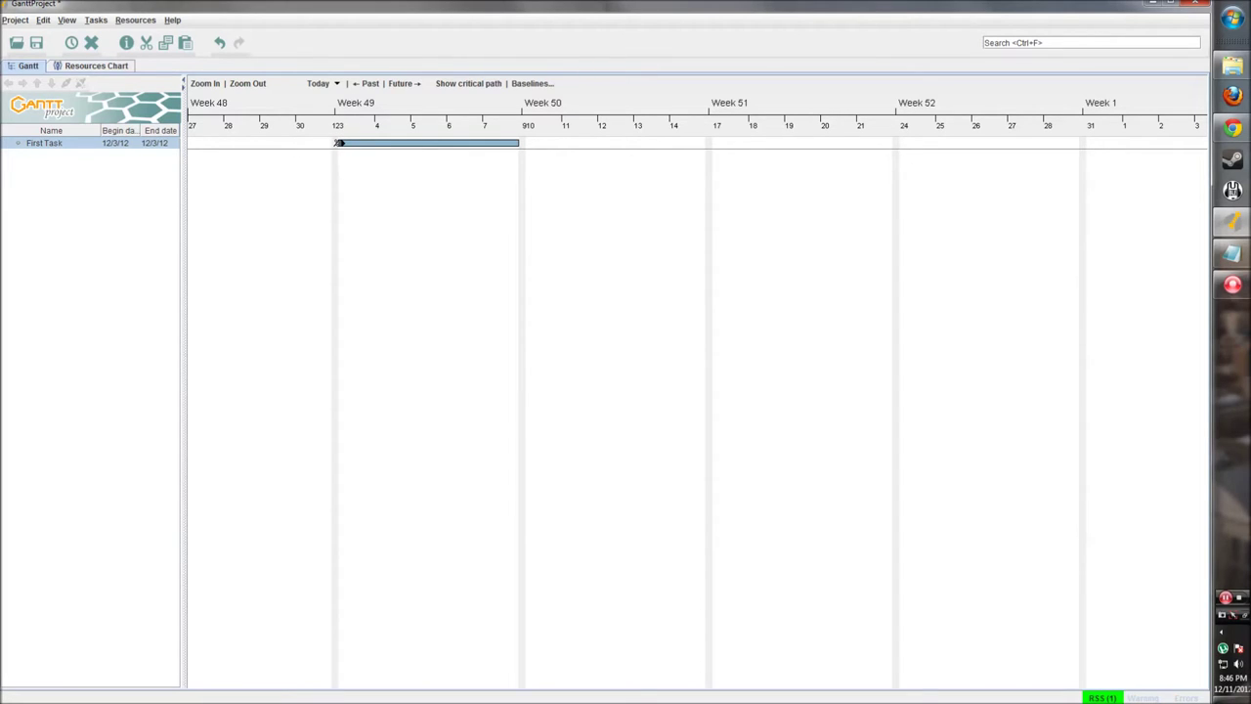
left_click_drag(338, 142, 427, 145)
right_click(94, 148)
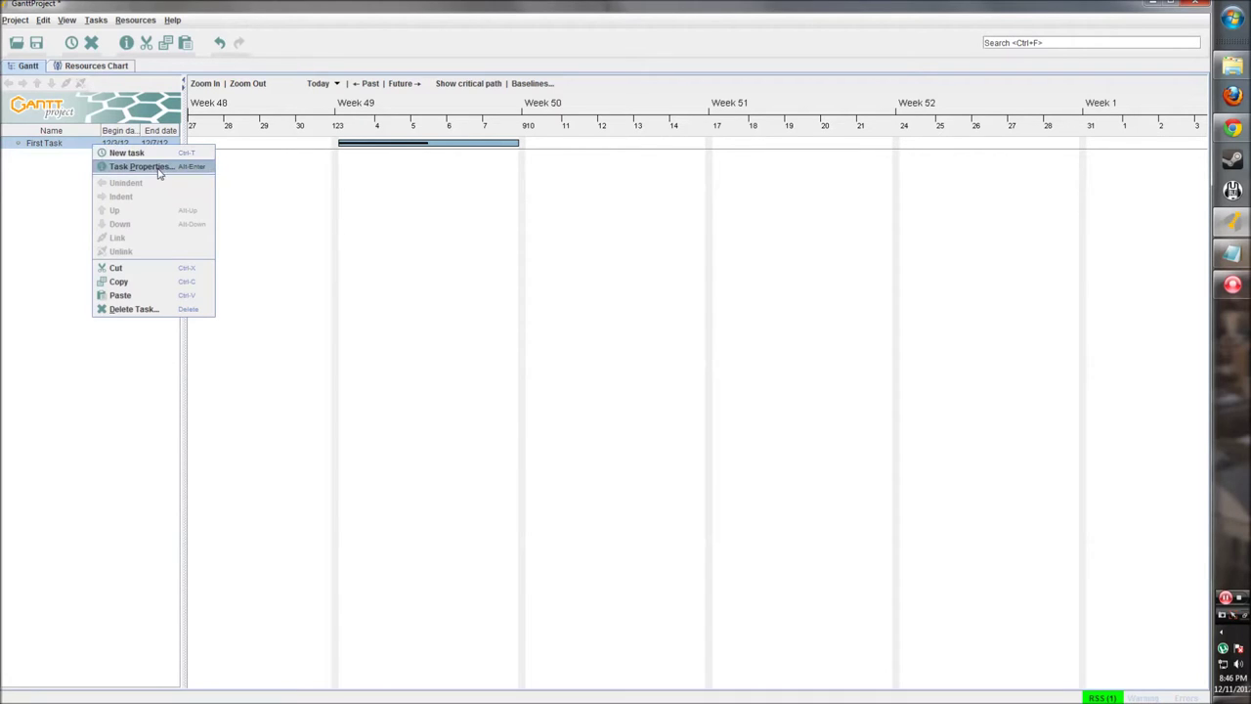
right_click(392, 130)
right_click(374, 144)
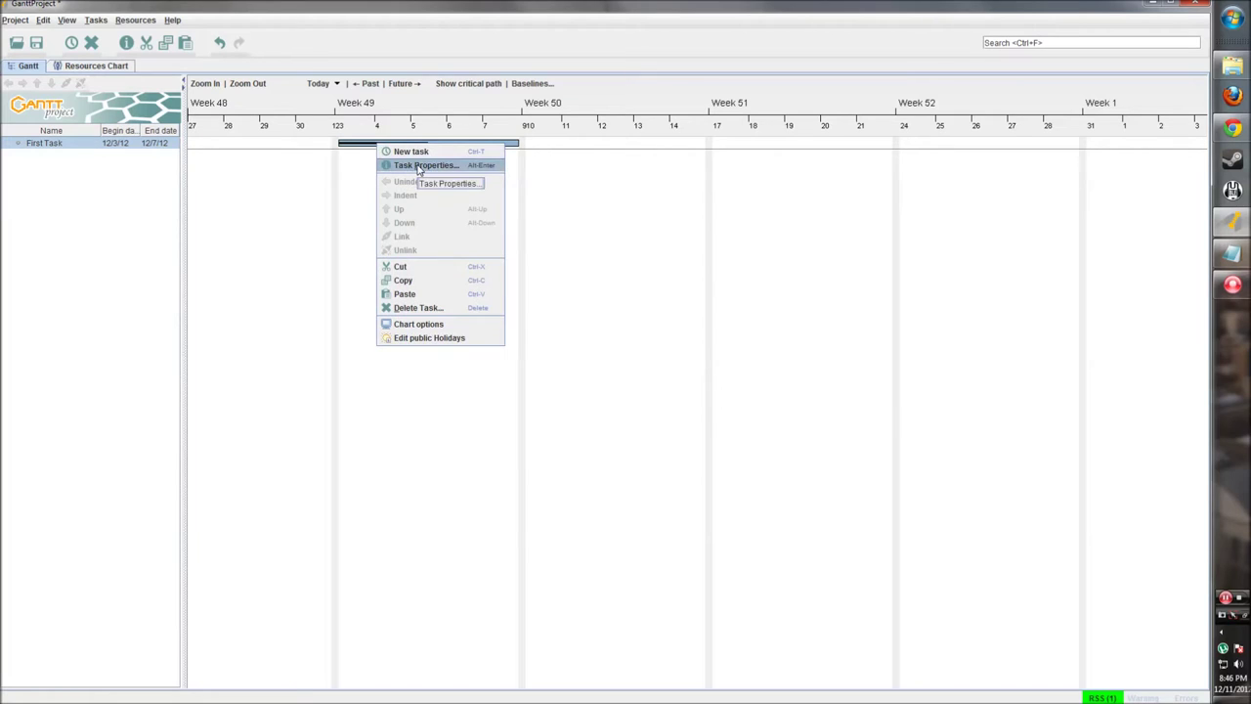
left_click(50, 173)
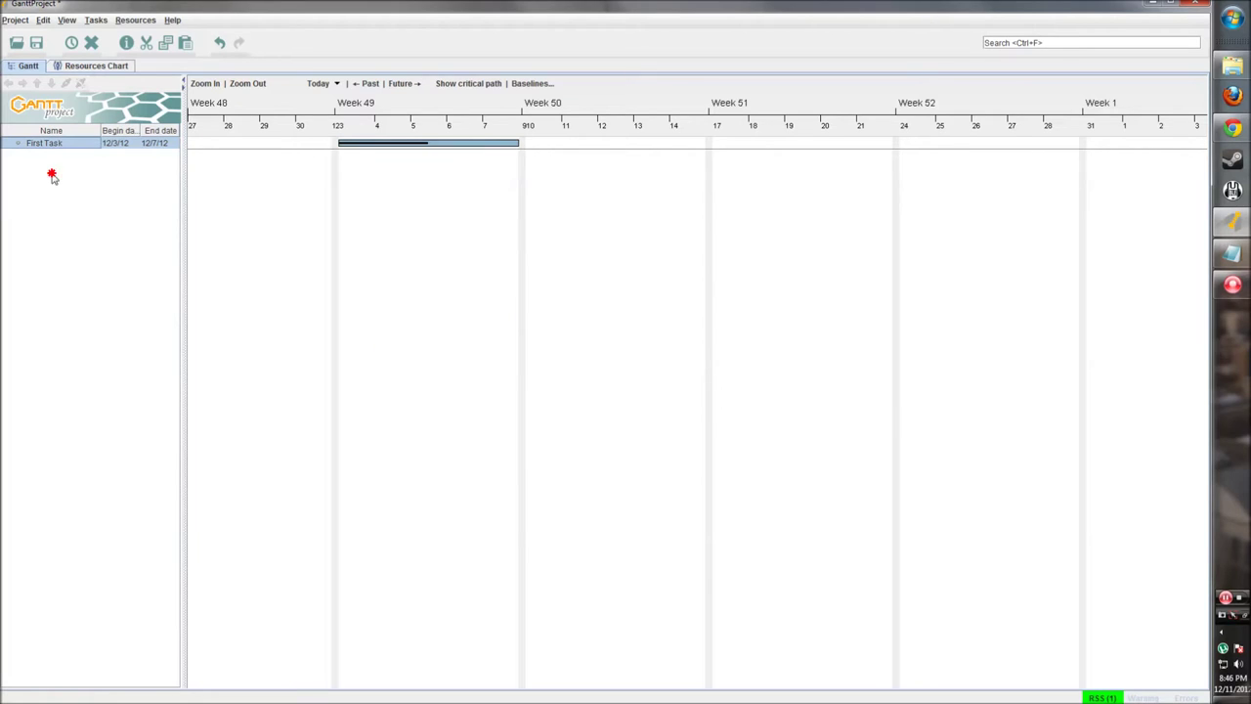
left_click(126, 43)
left_click_drag(452, 193, 402, 193)
triple_click(389, 231)
left_click(408, 238)
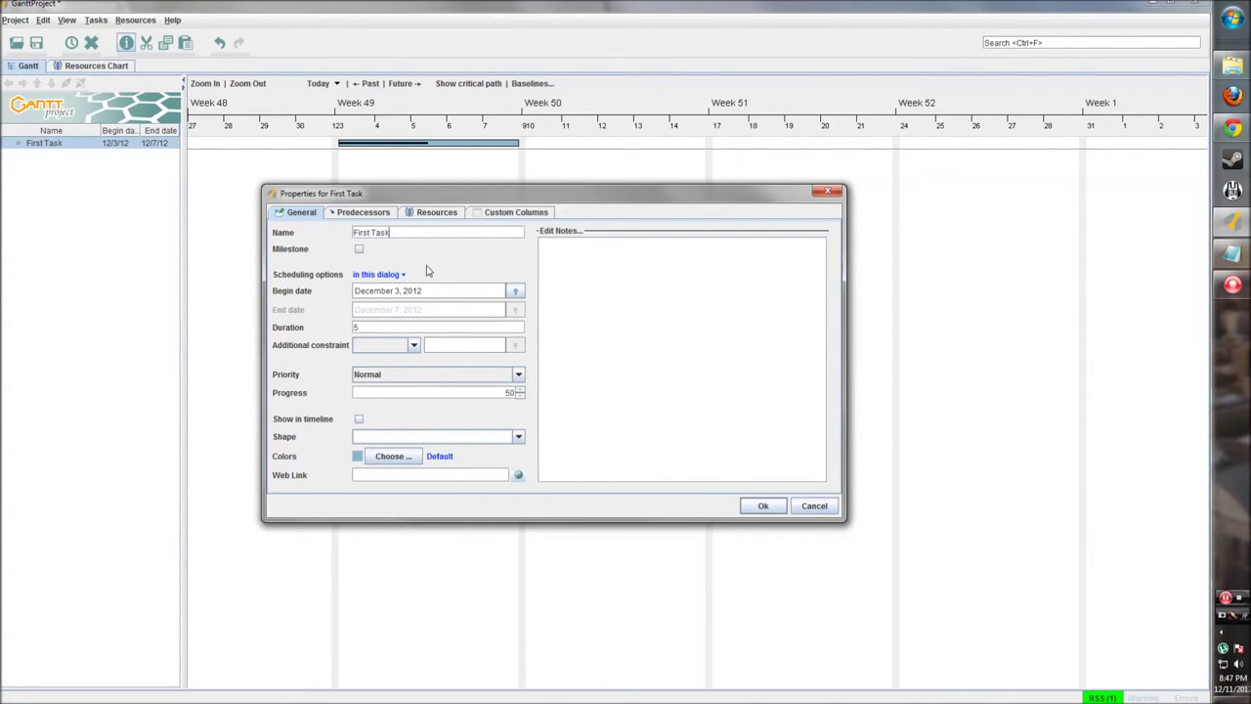
left_click(359, 250)
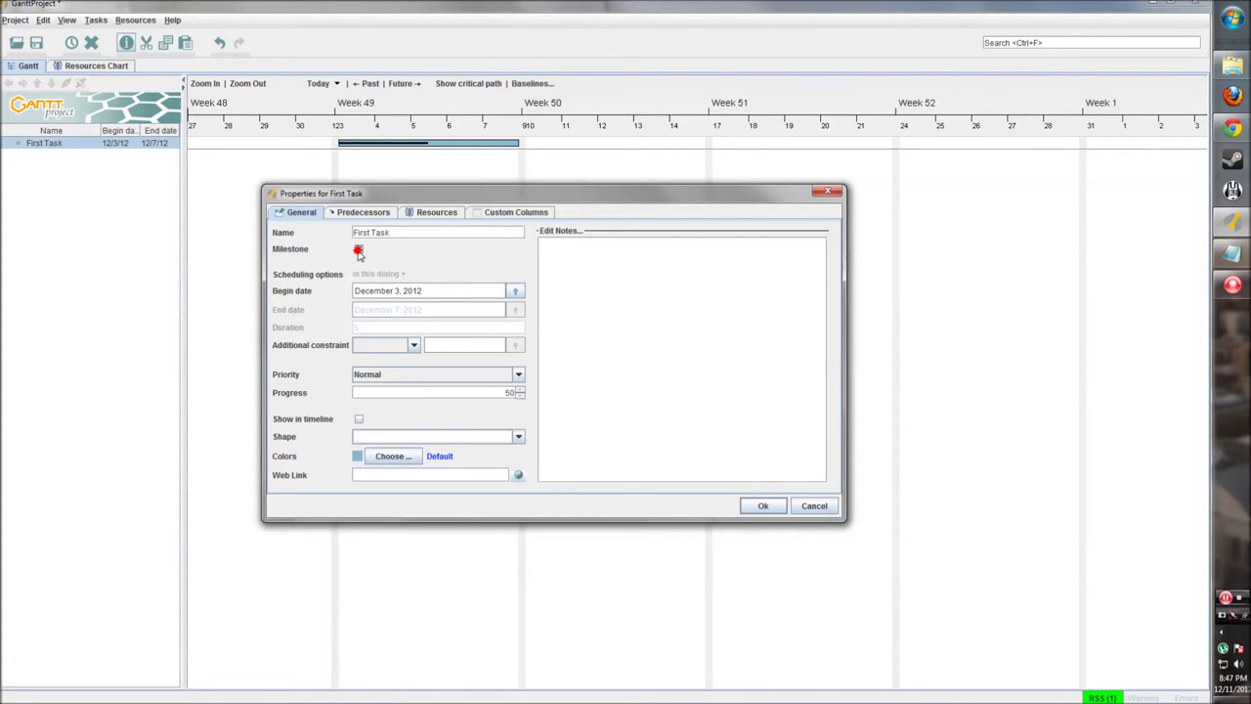
left_click(359, 250)
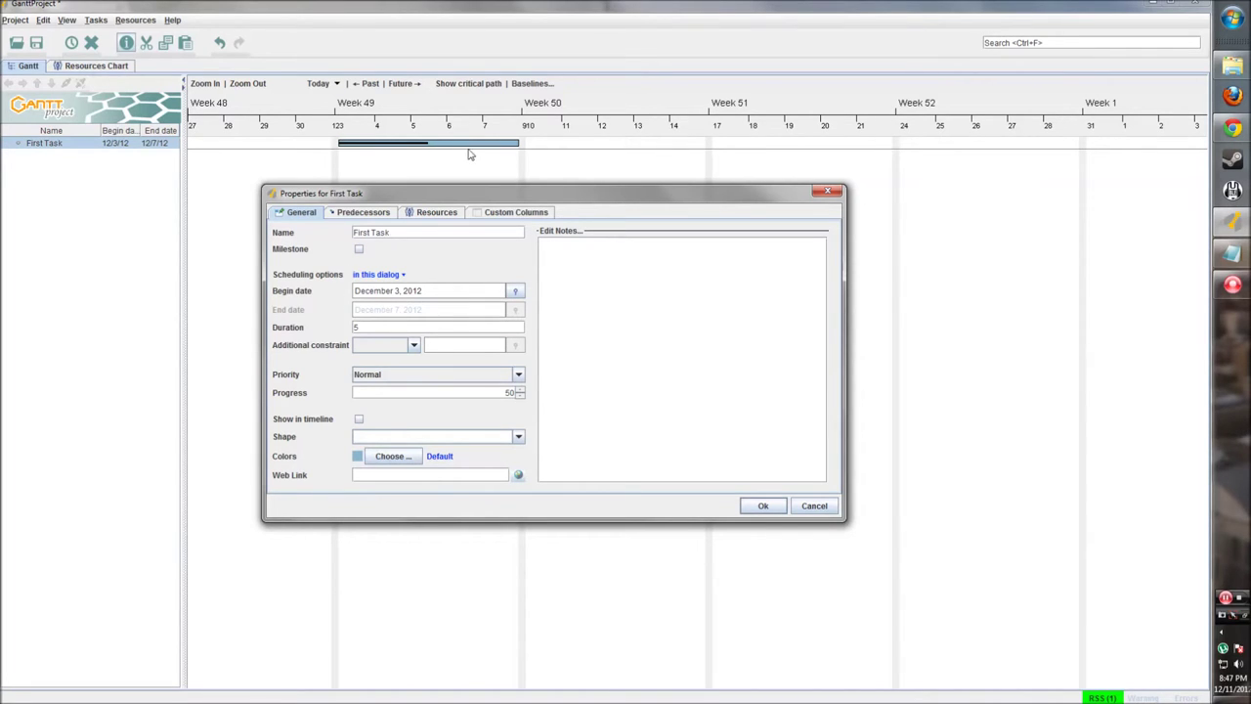
left_click(411, 348)
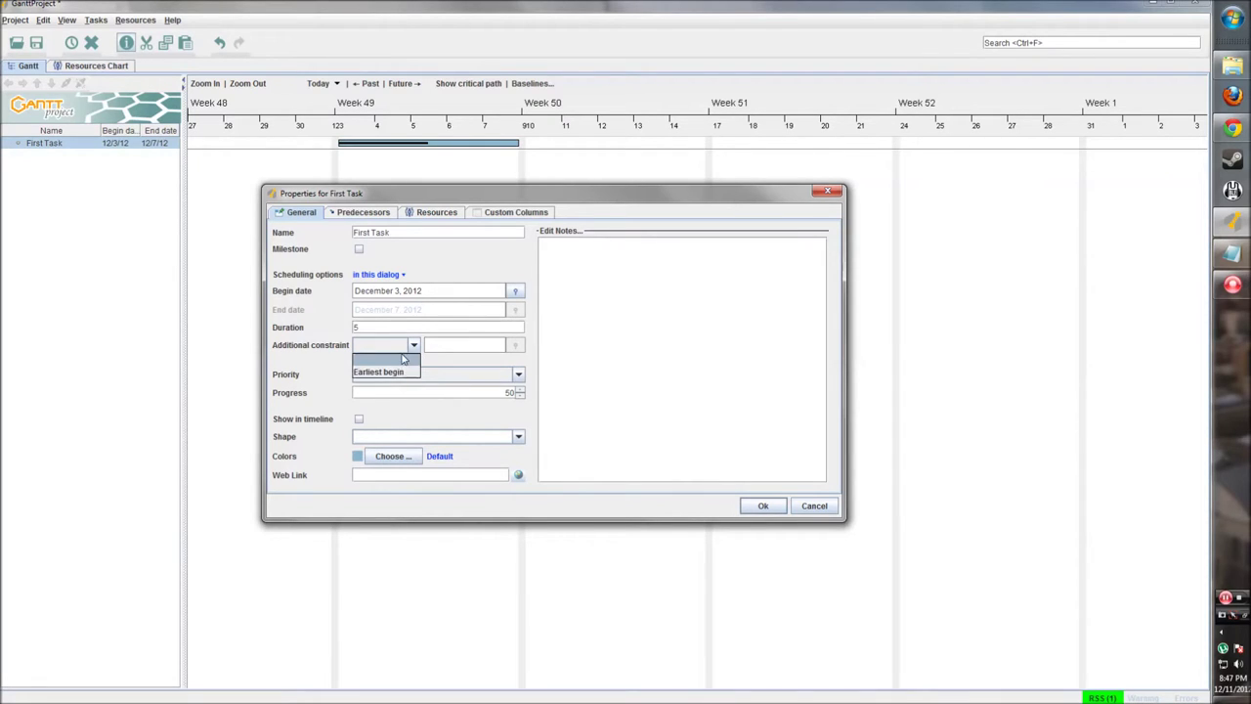
left_click(391, 372)
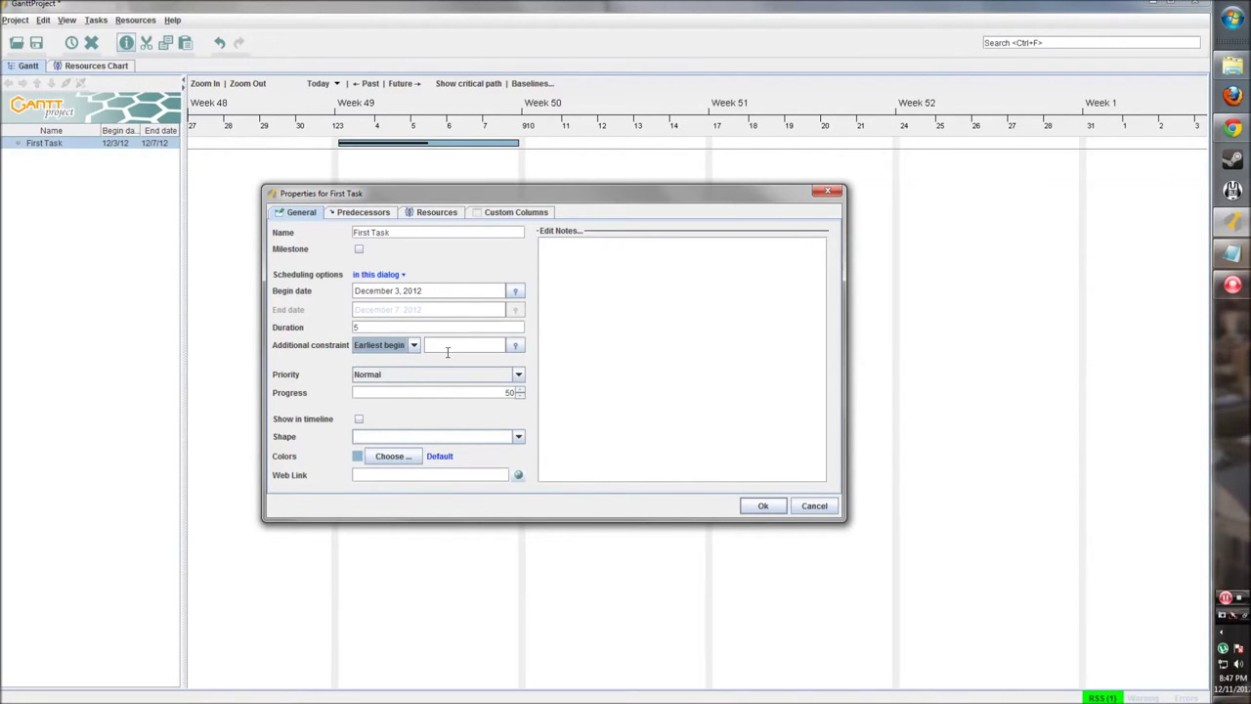
left_click(412, 345)
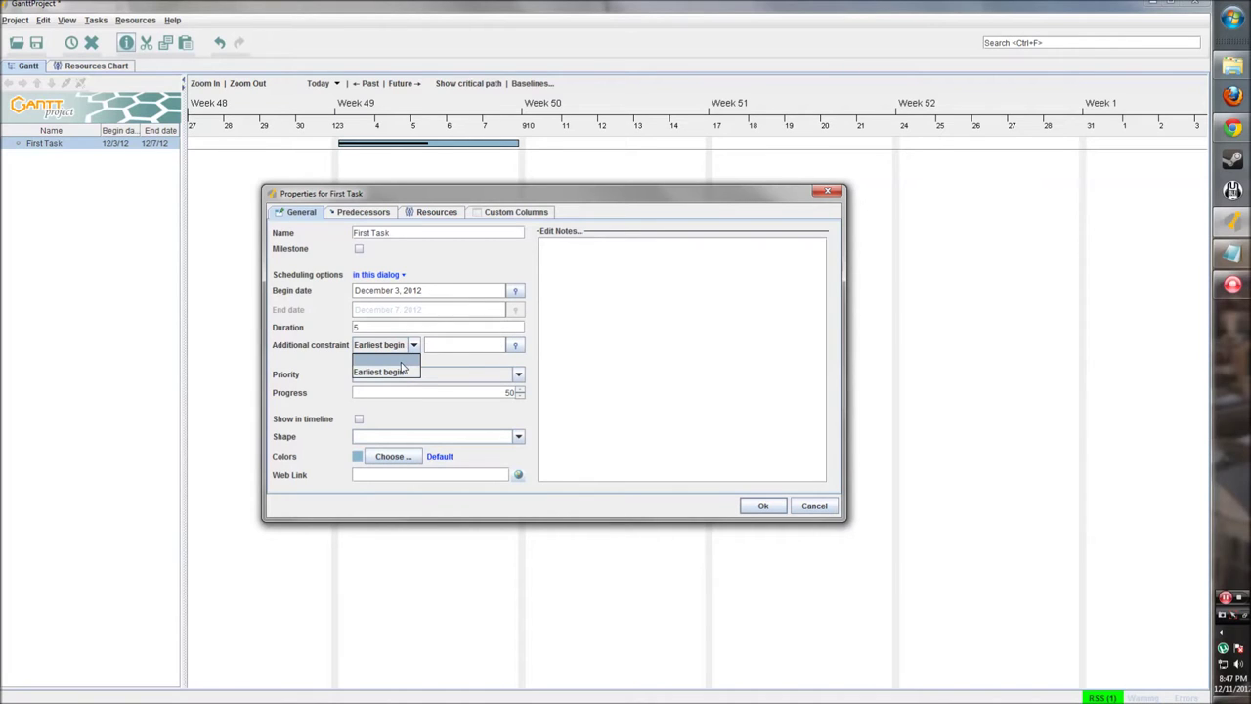
left_click(400, 362)
left_click(518, 375)
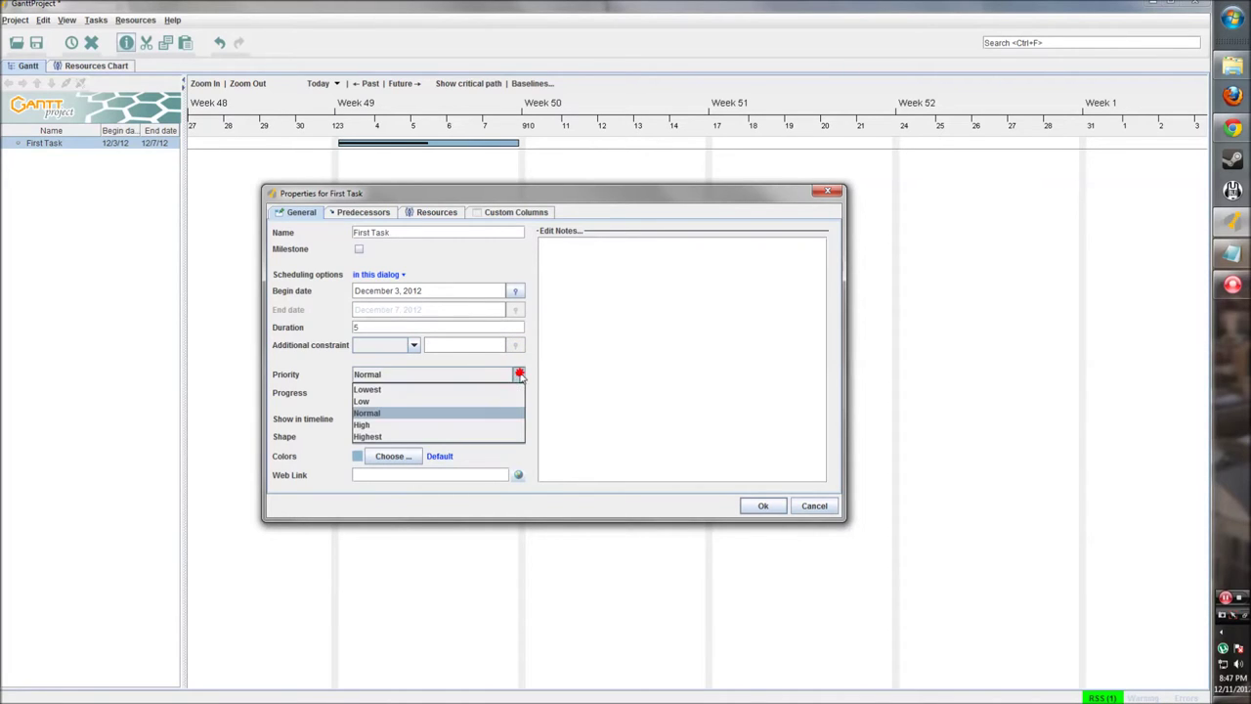
left_click(428, 418)
left_click(442, 377)
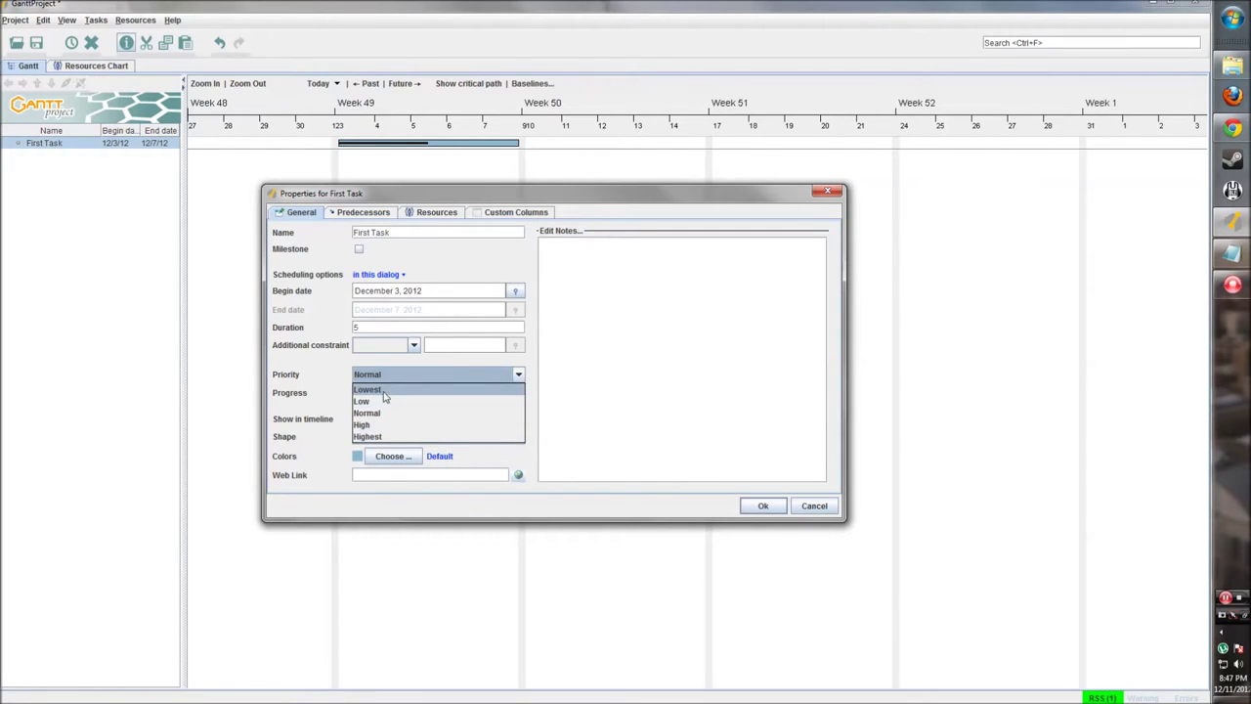
left_click(395, 392)
left_click(399, 374)
left_click(392, 413)
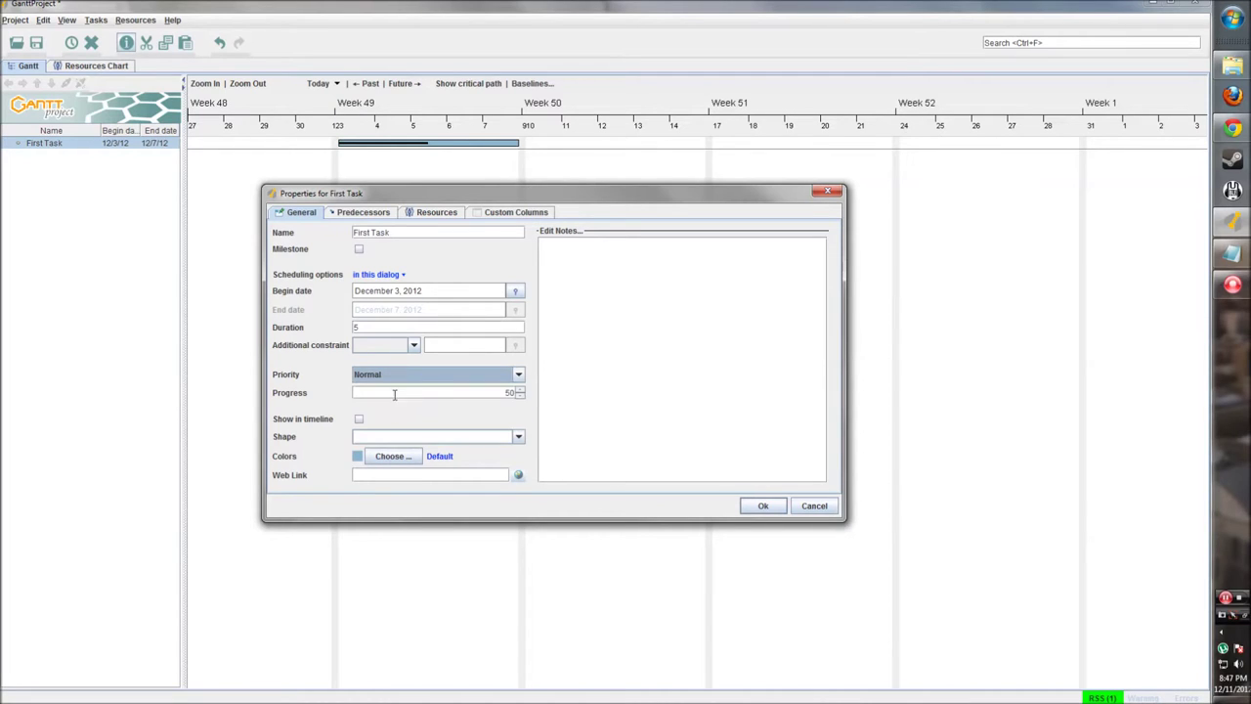
left_click(514, 392)
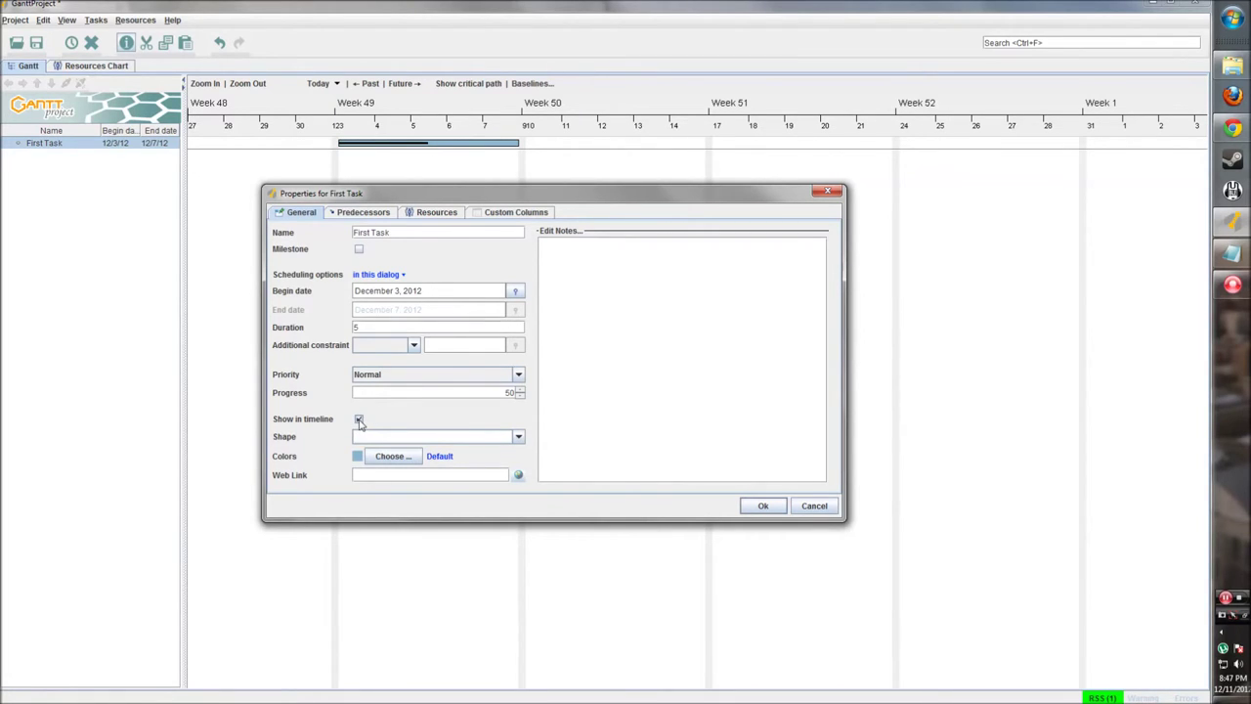
left_click(360, 421)
left_click(518, 437)
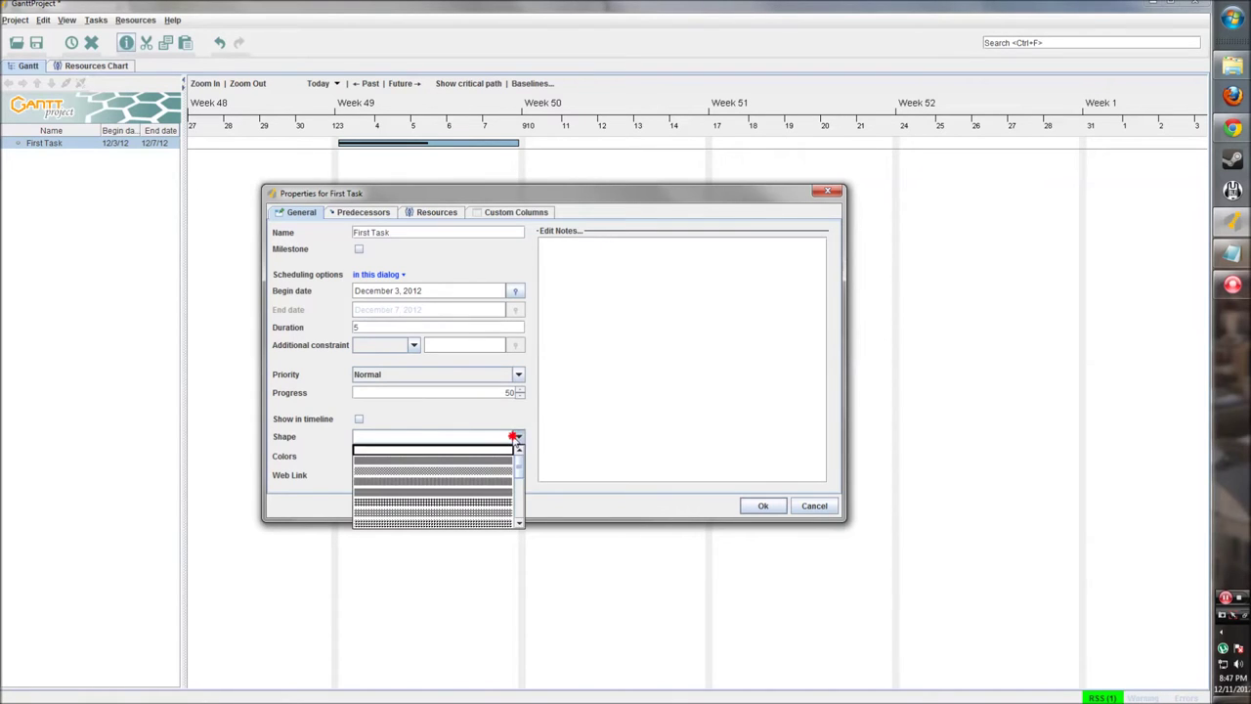
mouse_move(519, 474)
left_mouse_down()
mouse_move(517, 519)
mouse_move(520, 454)
left_mouse_up()
Step: Tick Show in timeline and choose a red swatch for First Task's bar
left_click(431, 416)
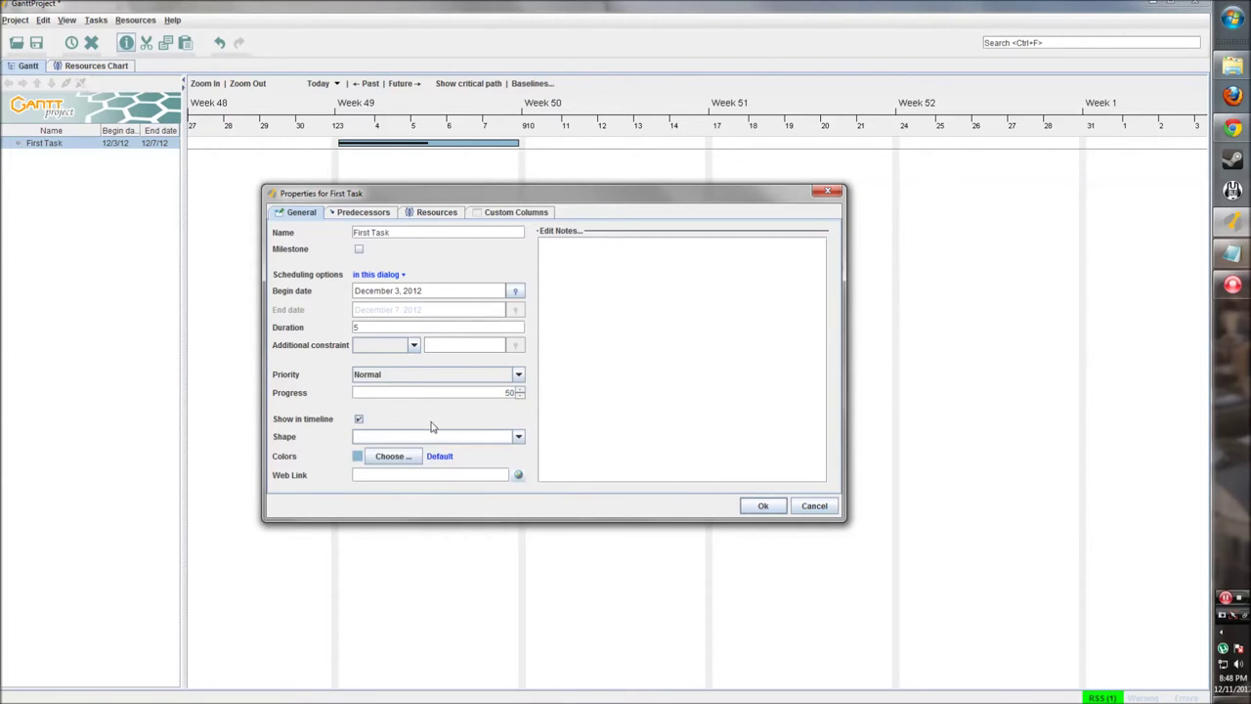
left_click(387, 457)
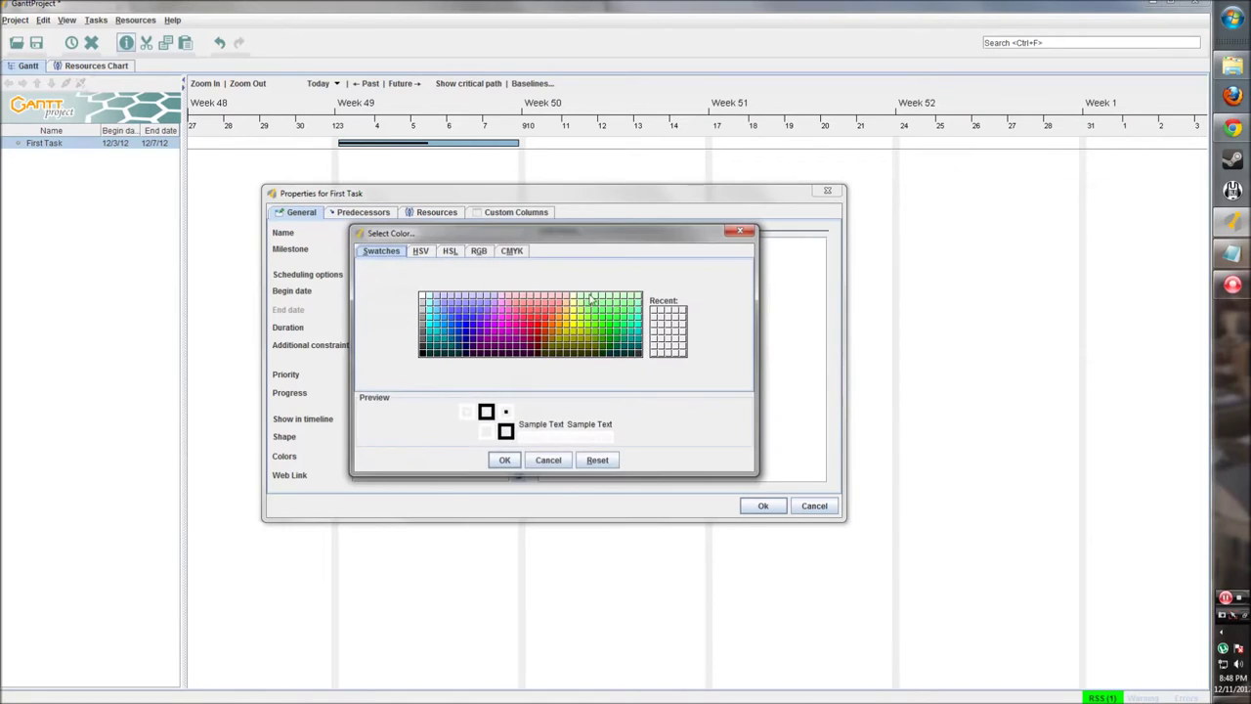
left_click(424, 253)
left_click(451, 251)
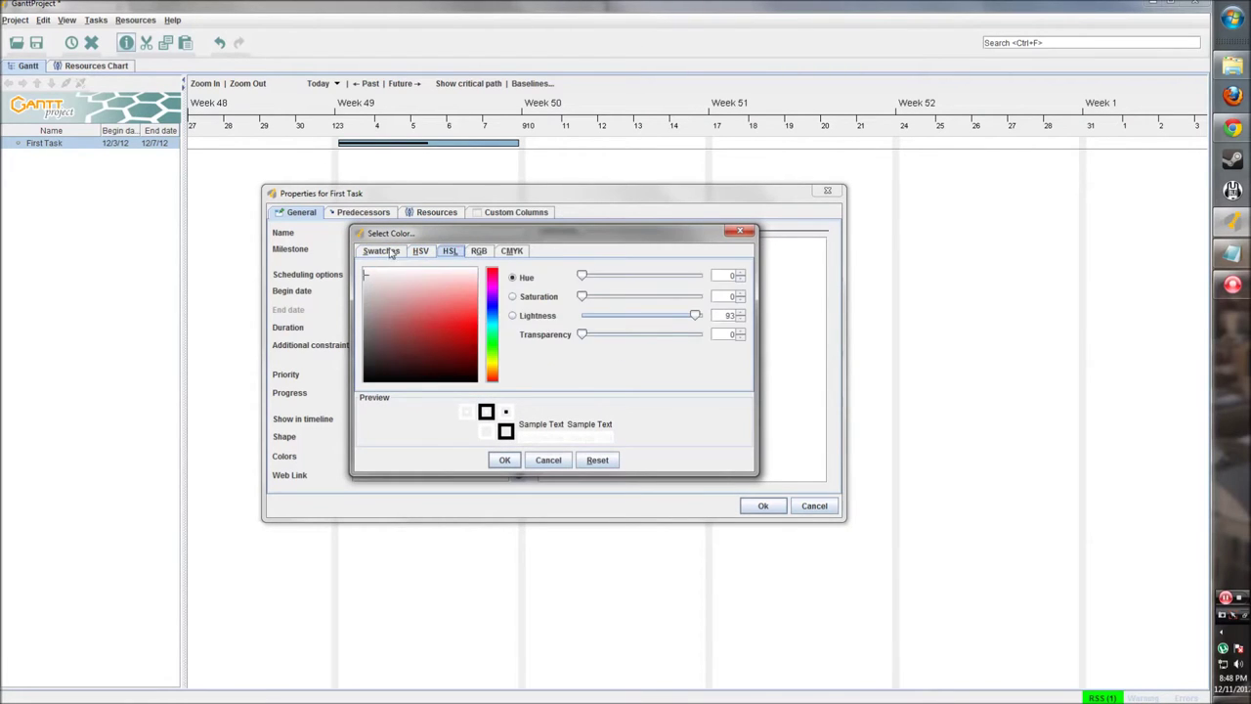
left_click(387, 252)
left_click_drag(449, 234, 486, 279)
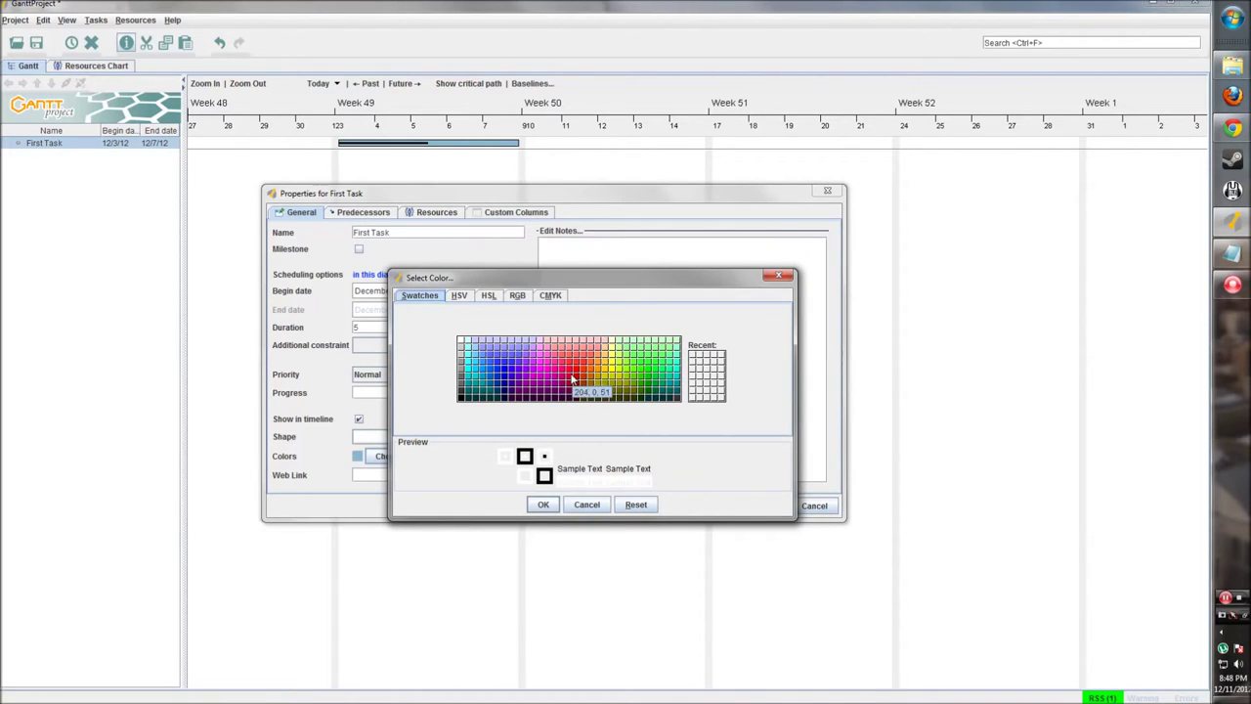
left_click(580, 377)
left_click(544, 504)
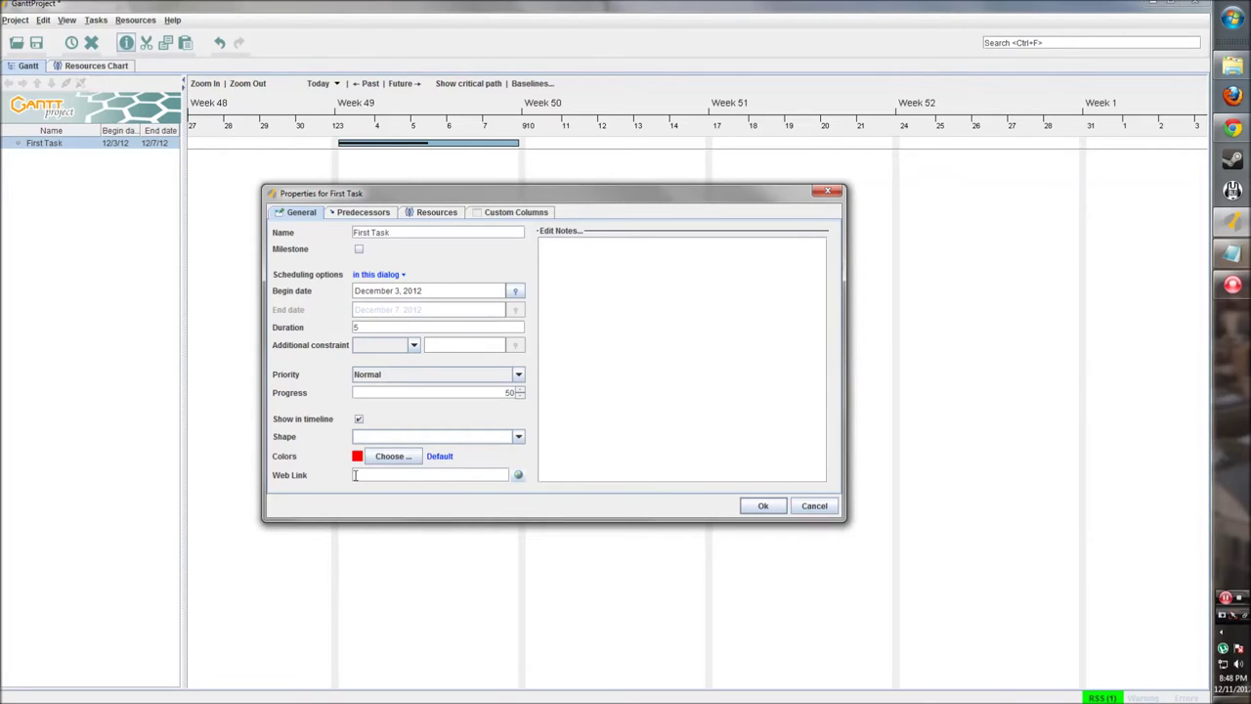
left_click(355, 475)
Step: Review First Task's empty Predecessors and Resources tabs in its properties
left_click(360, 215)
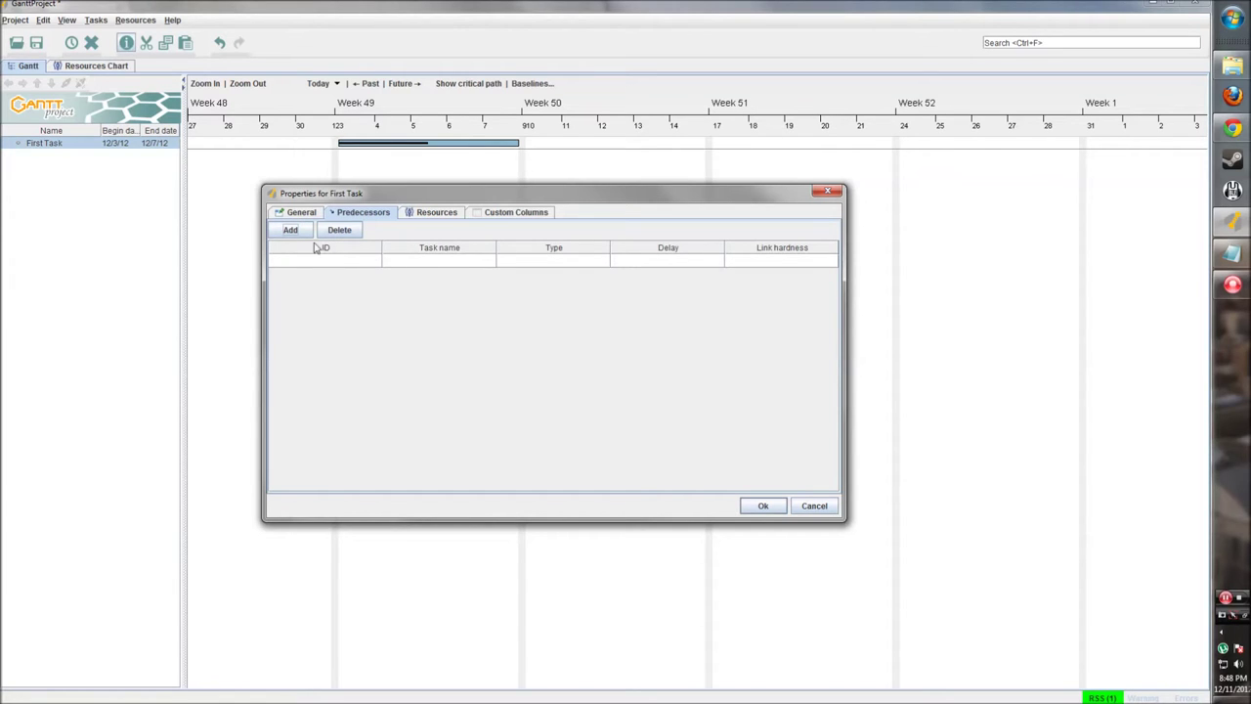
left_click_drag(380, 198, 393, 213)
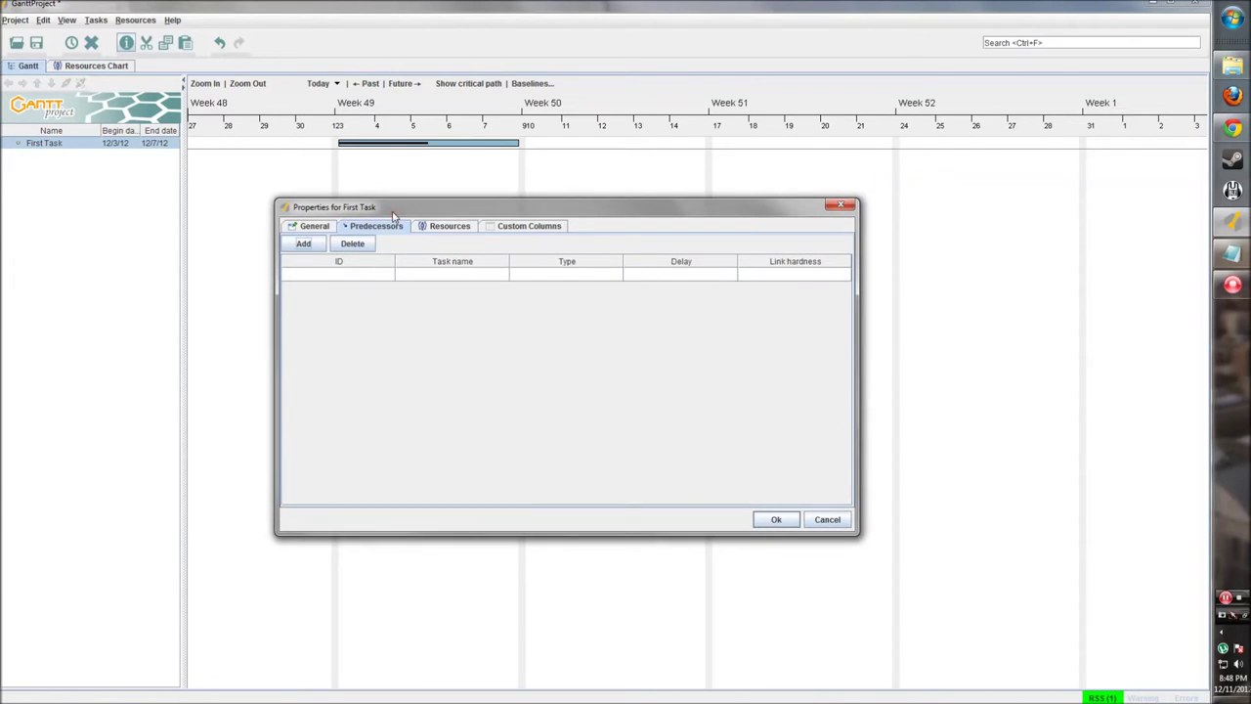
left_click(442, 229)
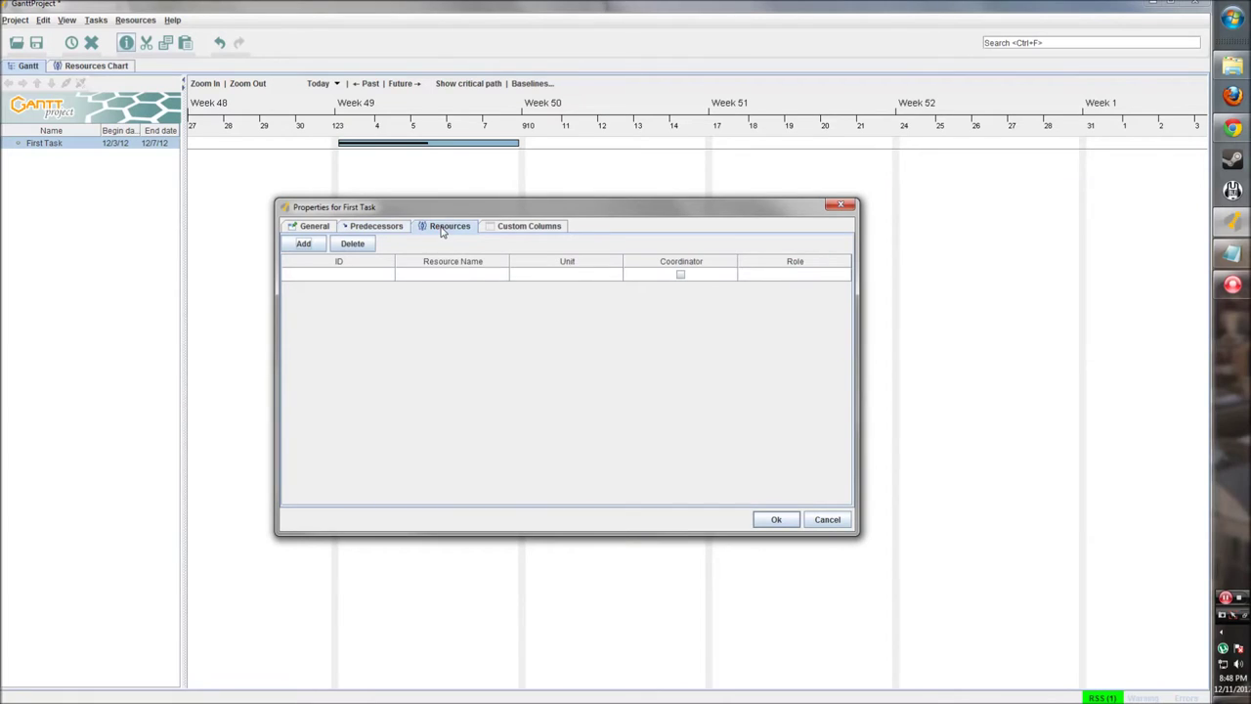
left_click(526, 227)
Step: Create a Boolean custom column 'Needs Approval' with default value true
left_click(348, 246)
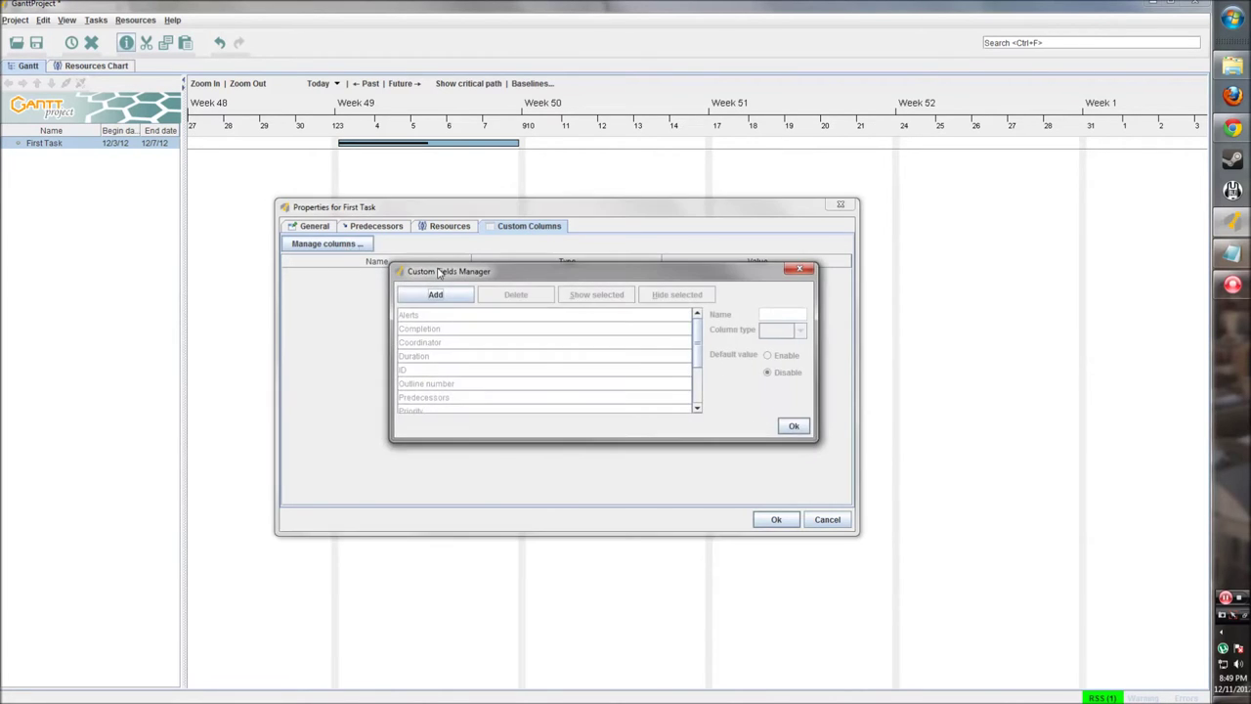
scroll(547, 320, "down", 2)
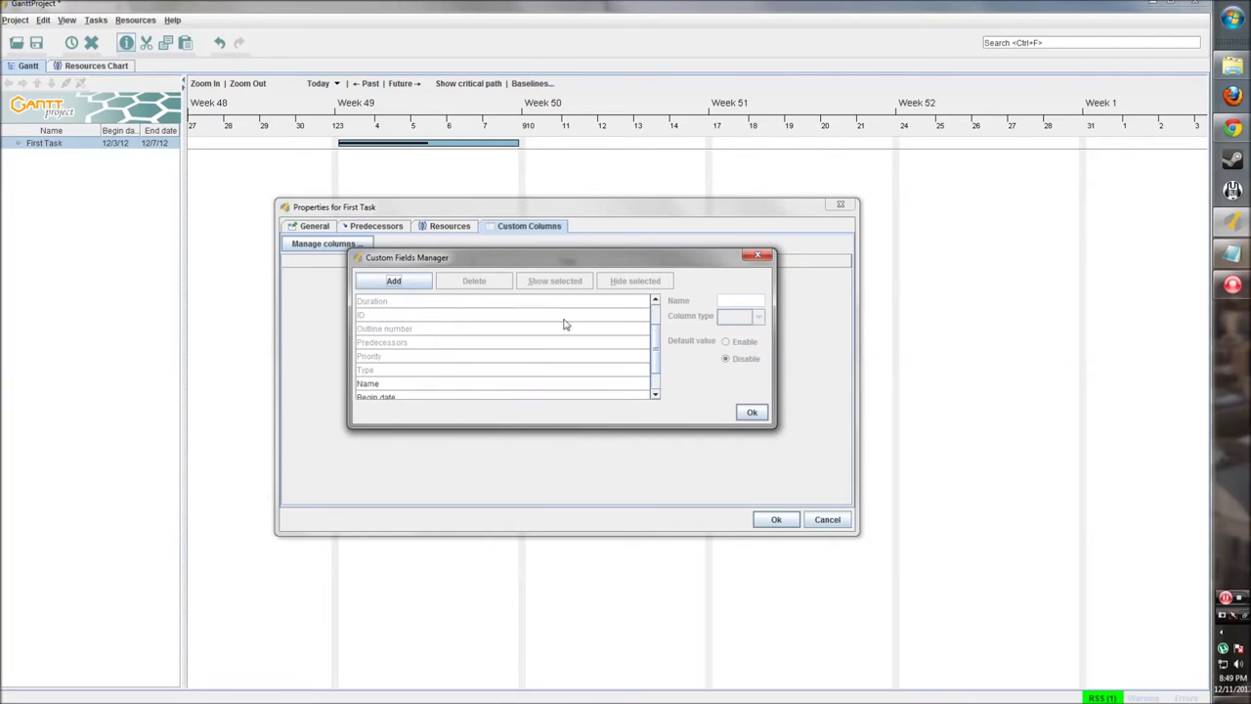
scroll(567, 327, "down", 1)
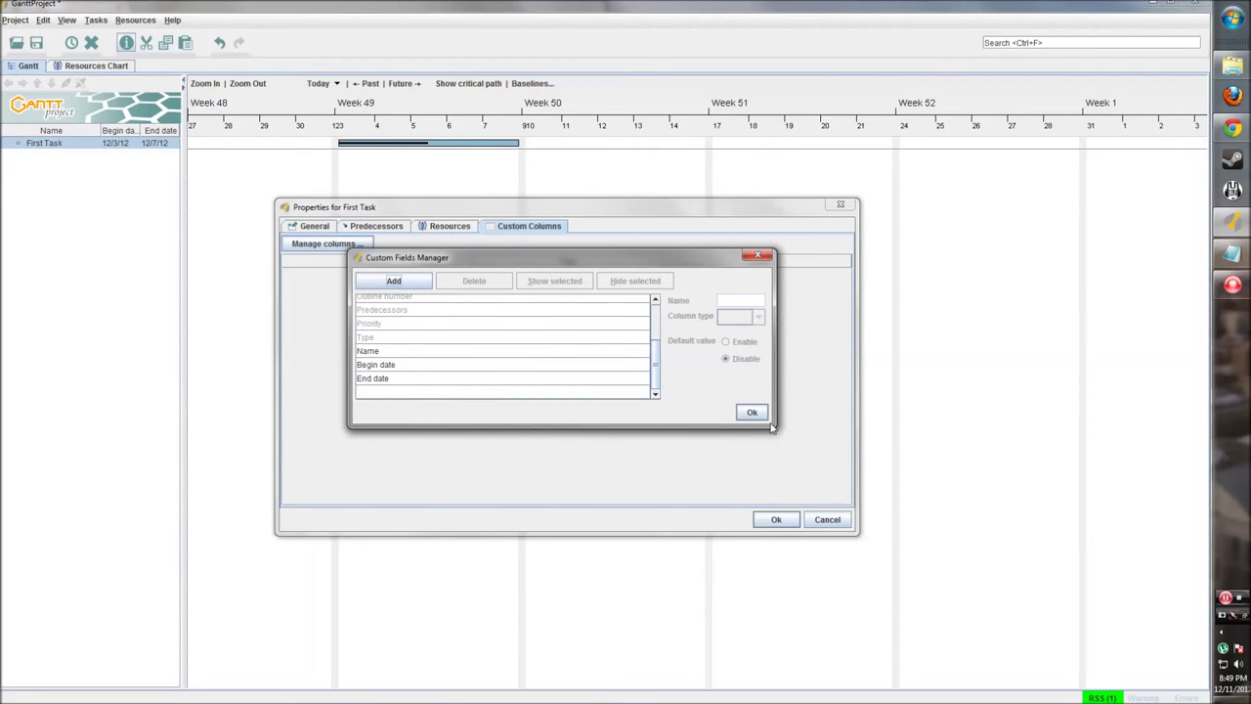
left_click_drag(772, 426, 834, 526)
left_click(401, 283)
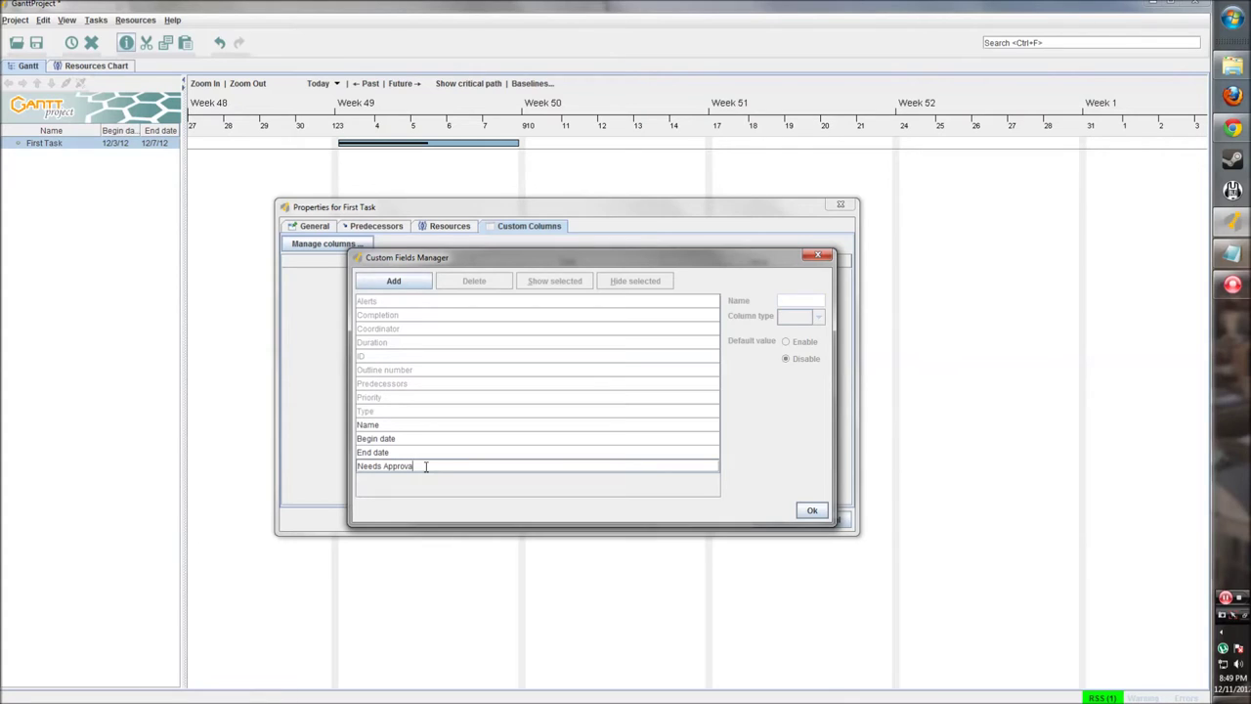
left_click(433, 467)
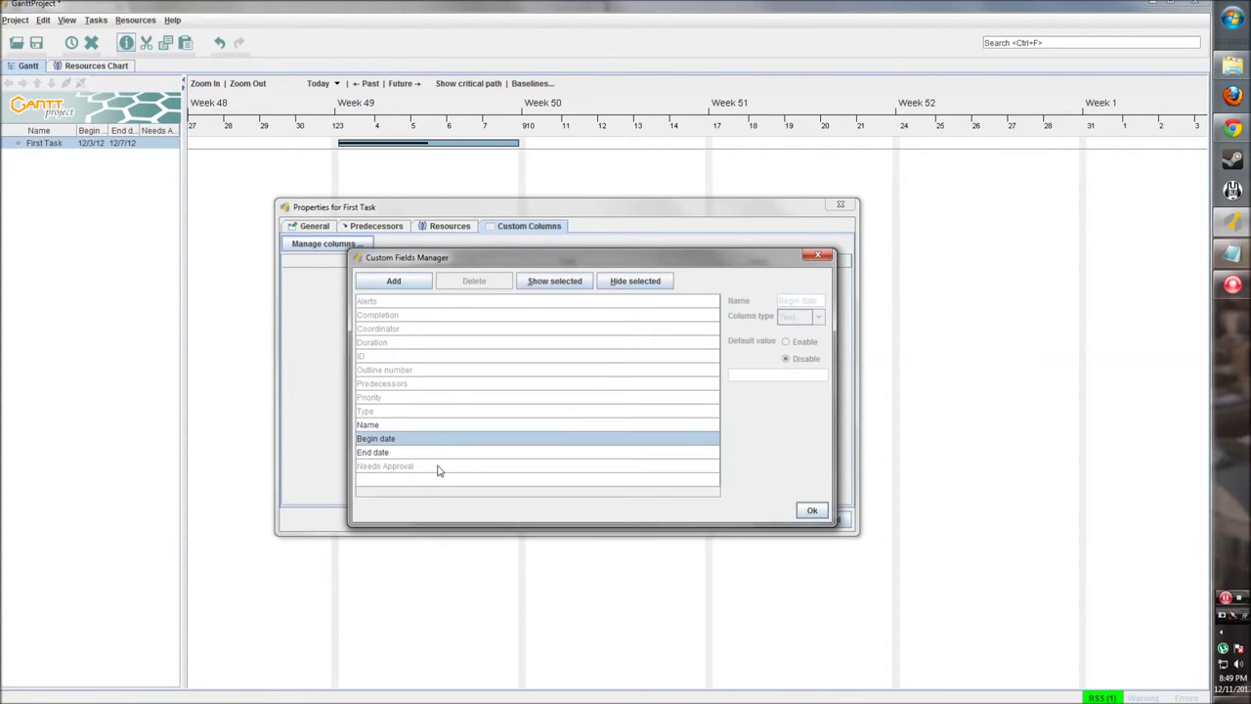
left_click(817, 316)
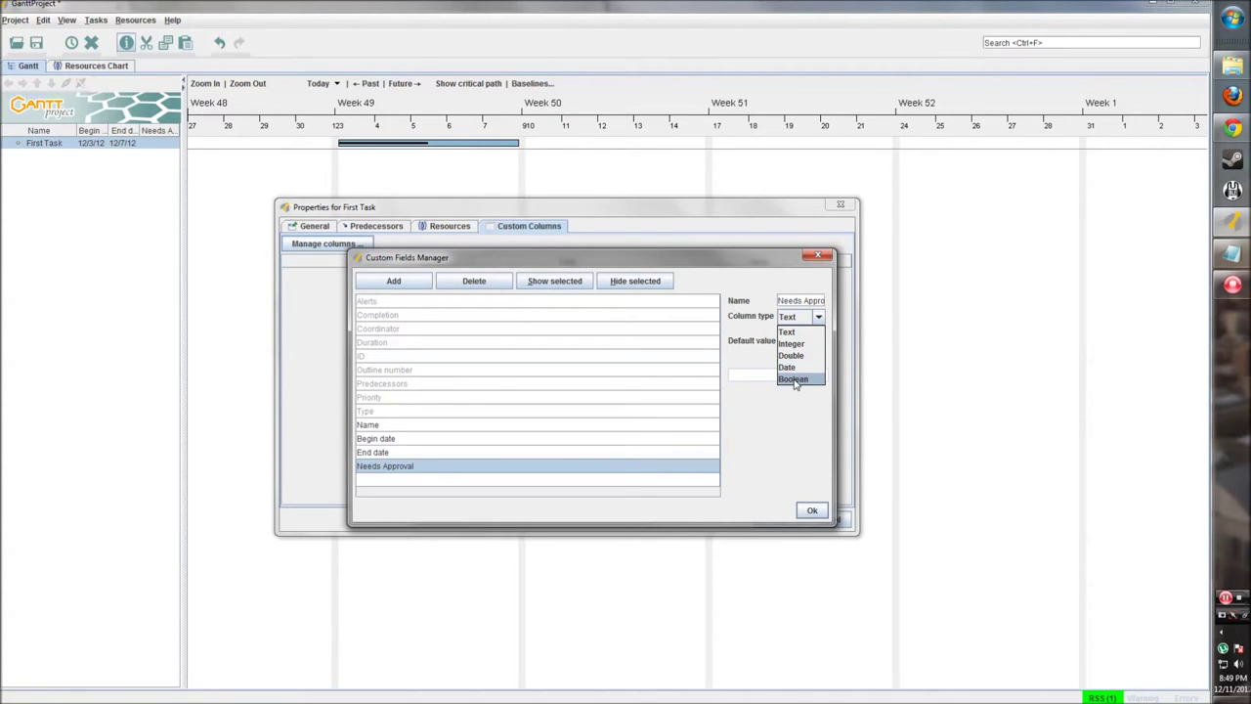
left_click(793, 379)
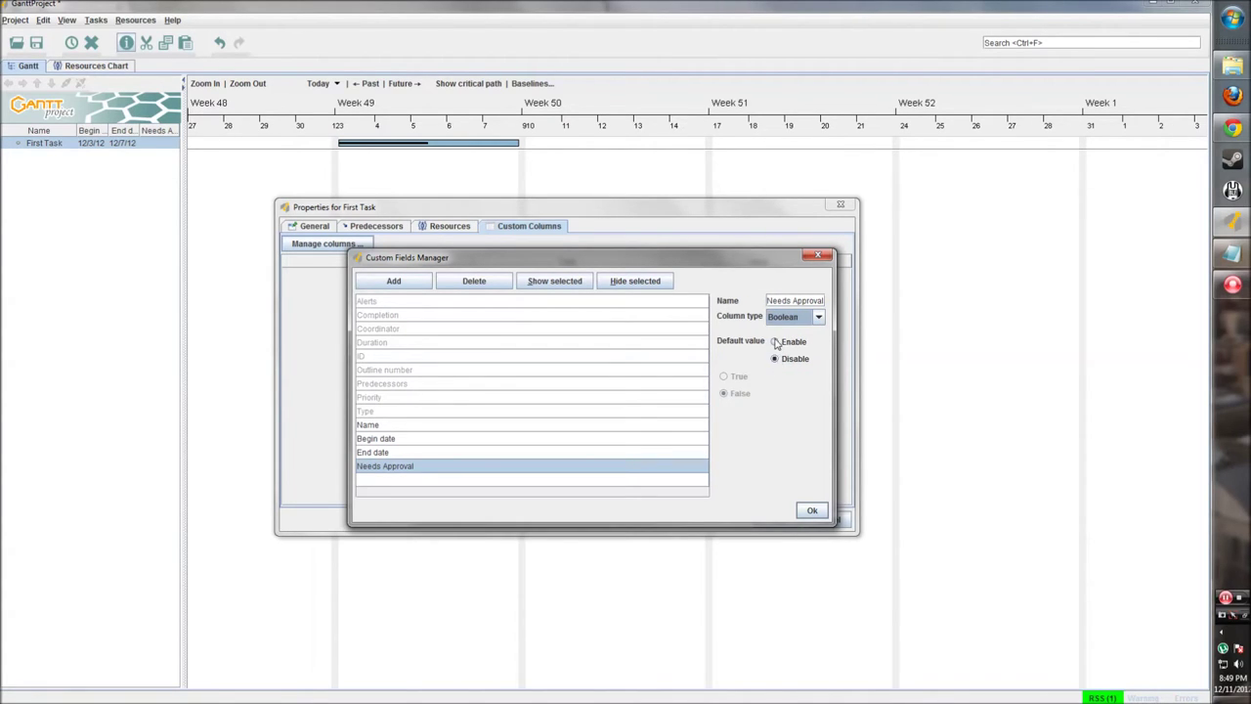
left_click(774, 342)
left_click(723, 376)
left_click(812, 510)
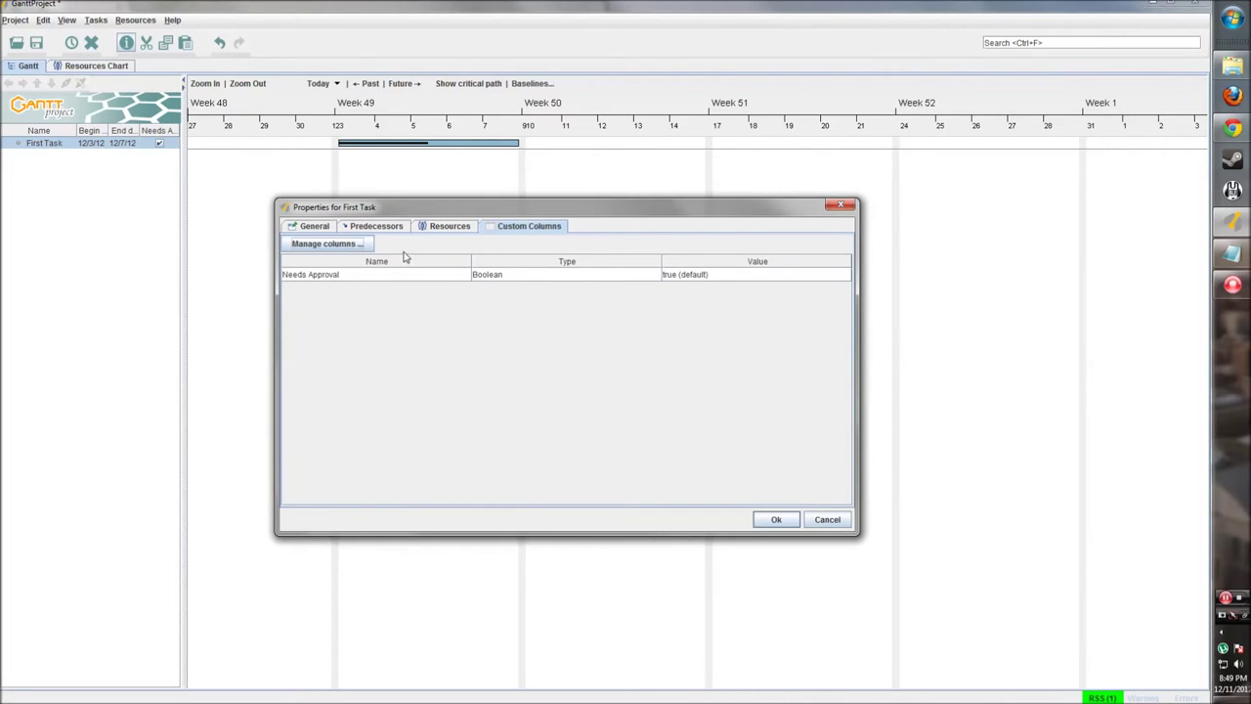
Step: Apply First Task's properties and drag its end out to 12/11/12
left_click(314, 226)
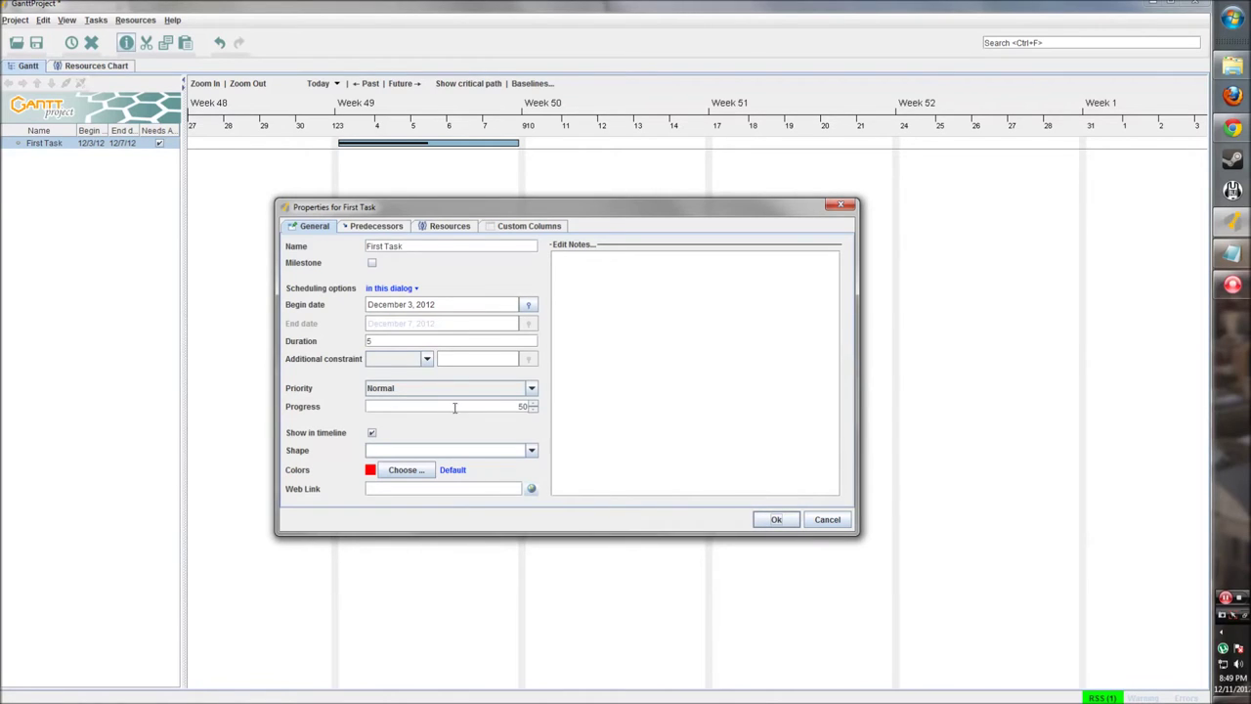
left_click(375, 226)
left_click(447, 226)
left_click(526, 226)
left_click(326, 226)
left_click(774, 519)
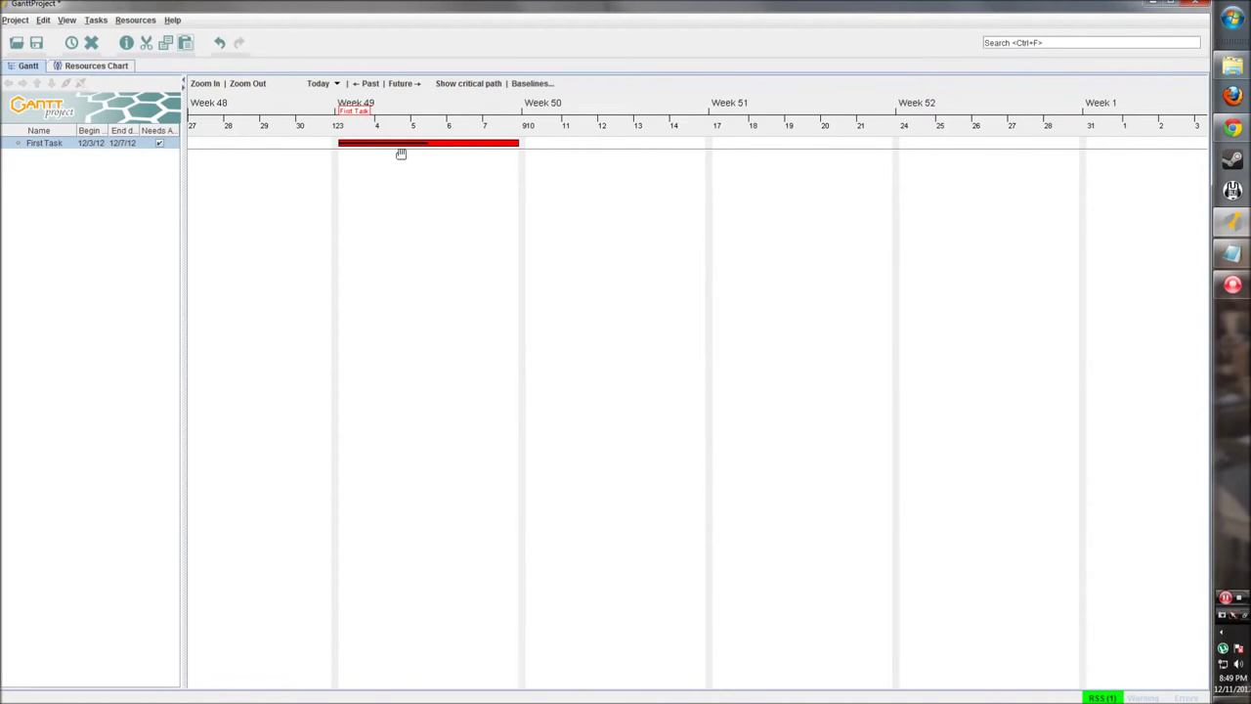
left_click(428, 167)
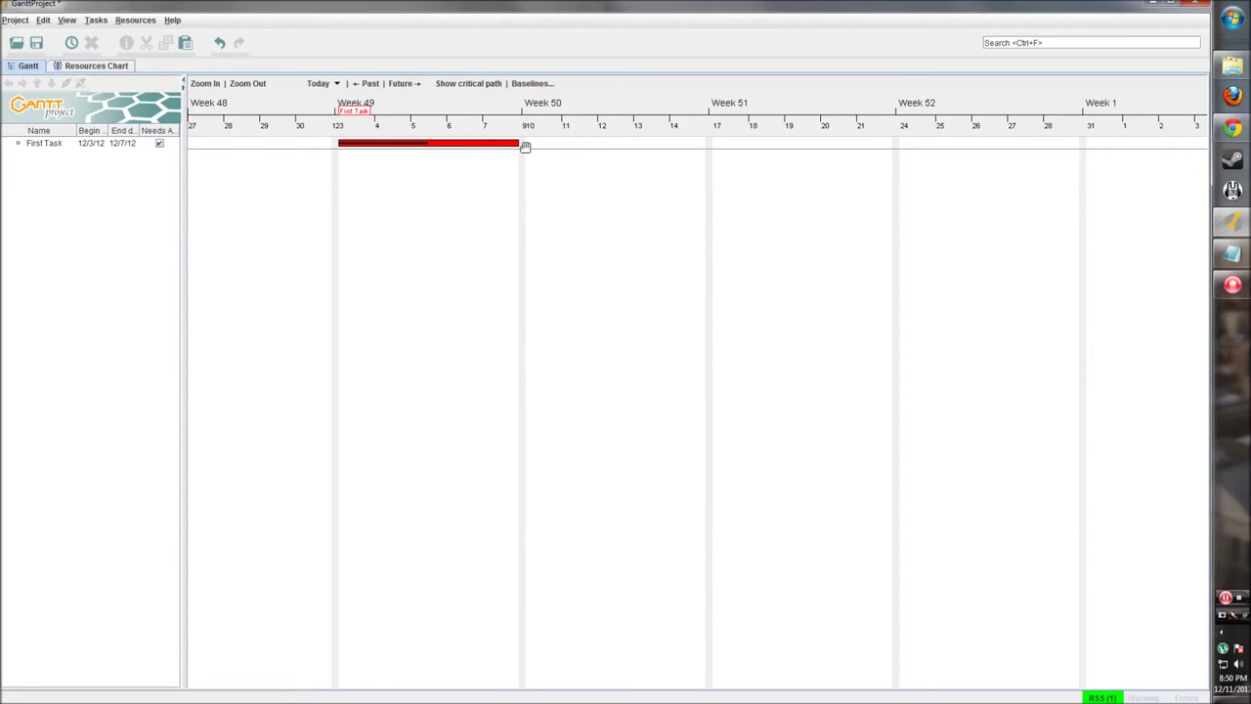
left_click_drag(520, 142, 605, 140)
left_click(68, 170)
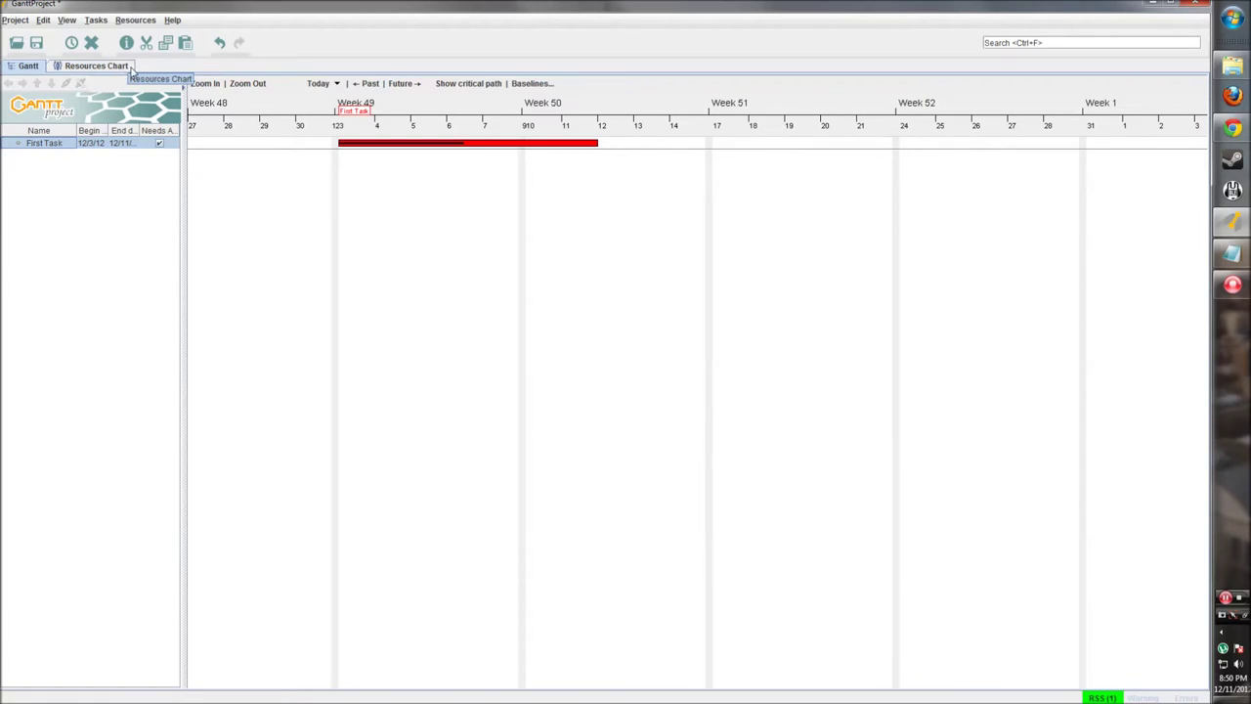
Step: Switch to the Resources chart and start a new resource
left_click(97, 65)
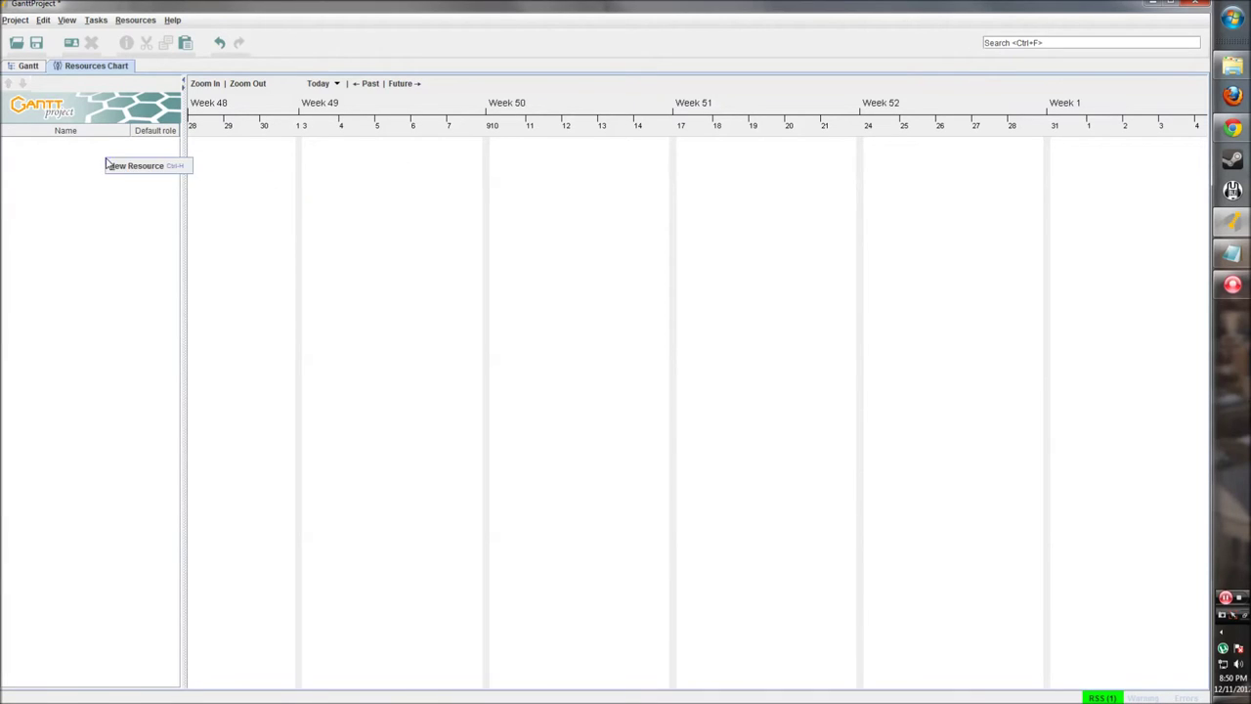
right_click(52, 164)
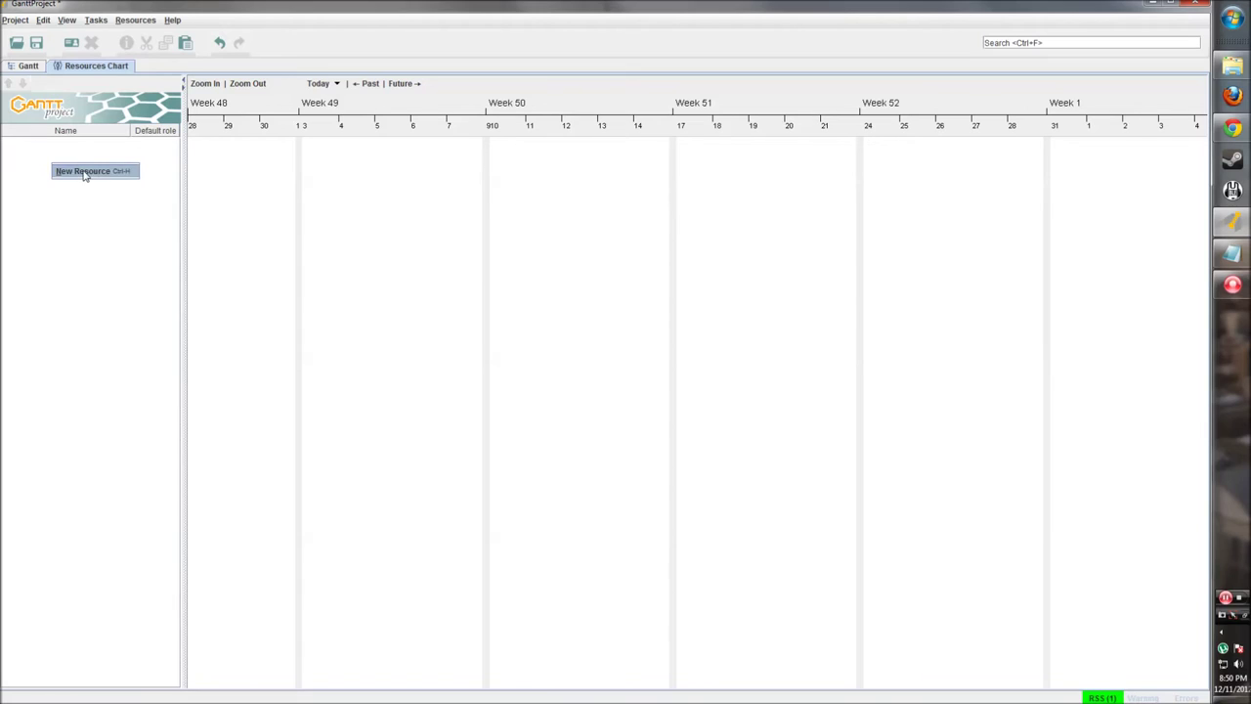
left_click(74, 173)
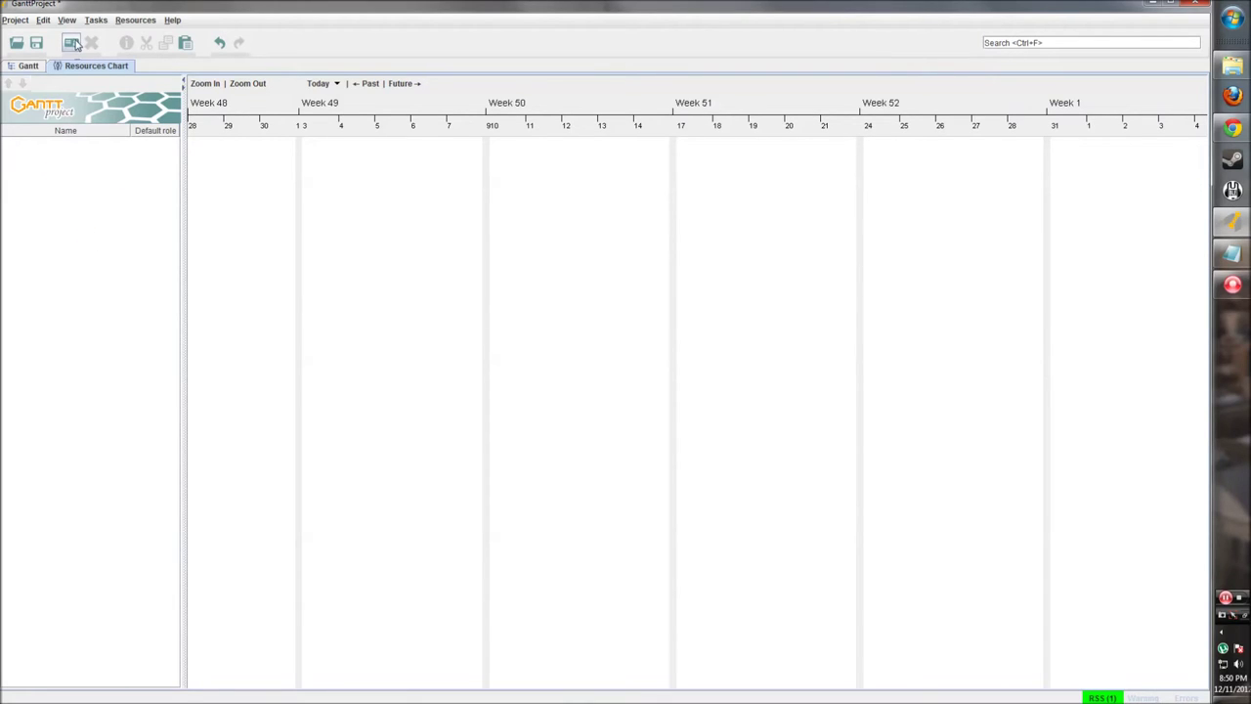
left_click(72, 42)
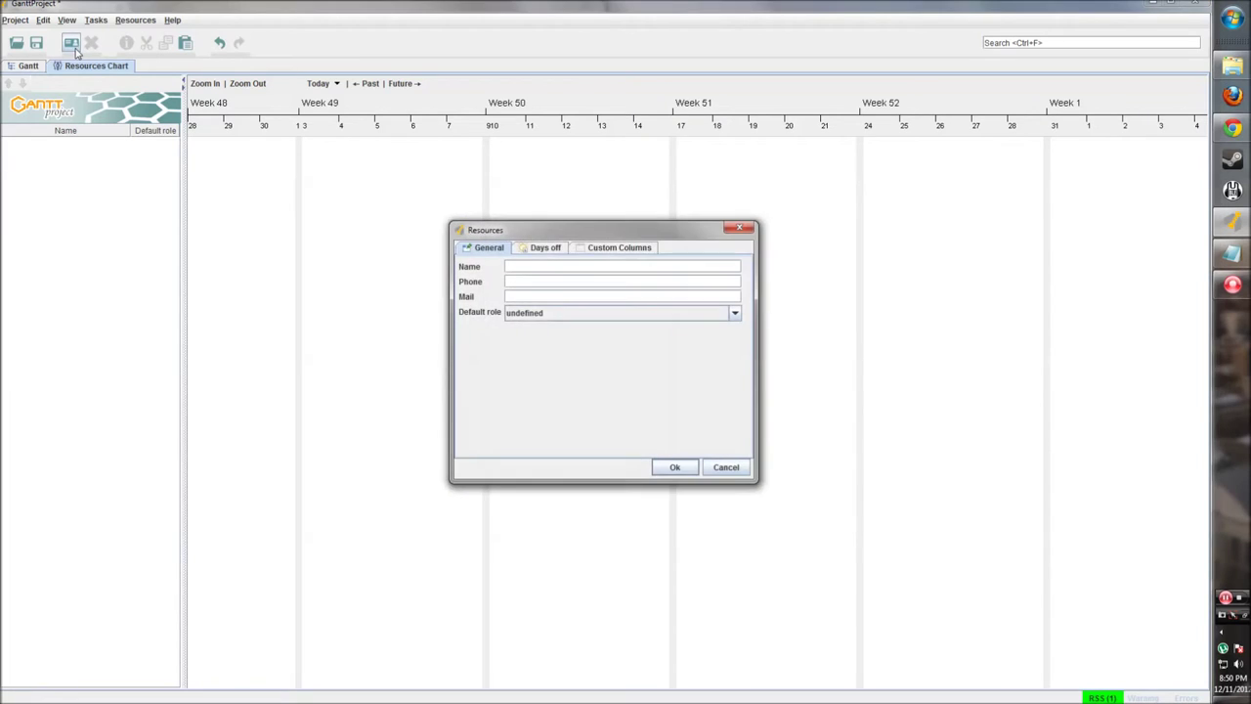
left_click_drag(480, 216, 418, 192)
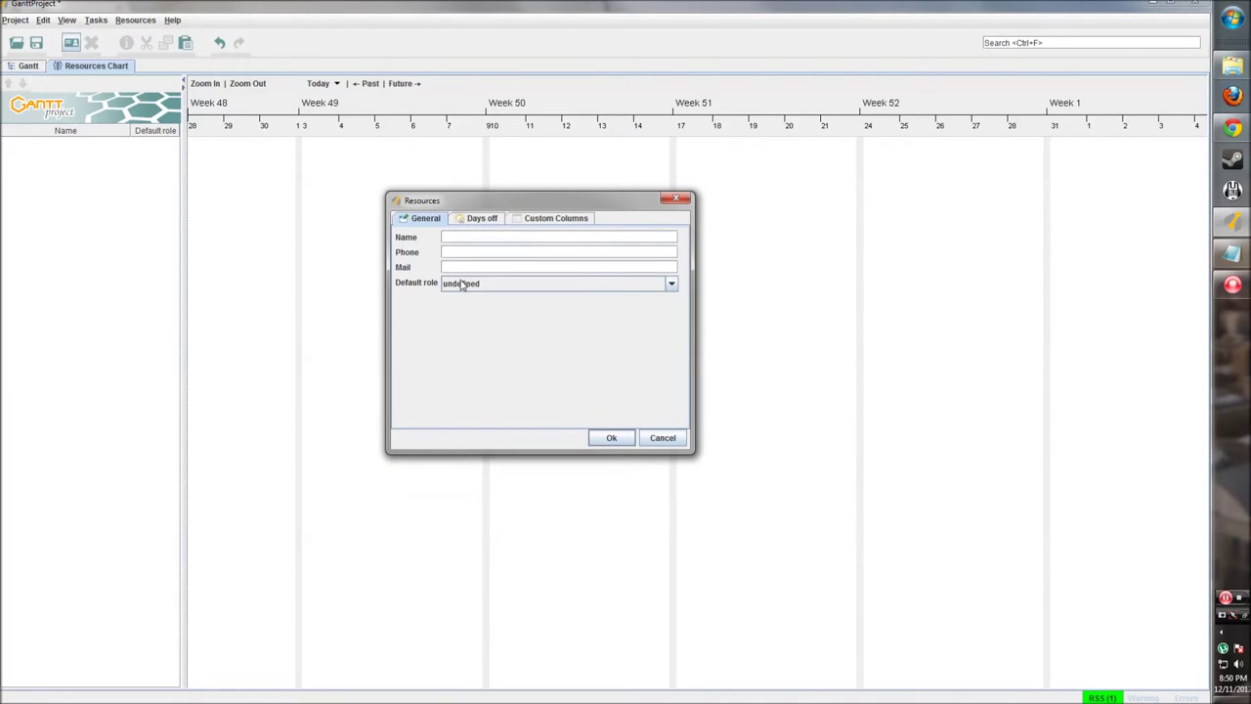
left_click_drag(586, 200, 701, 200)
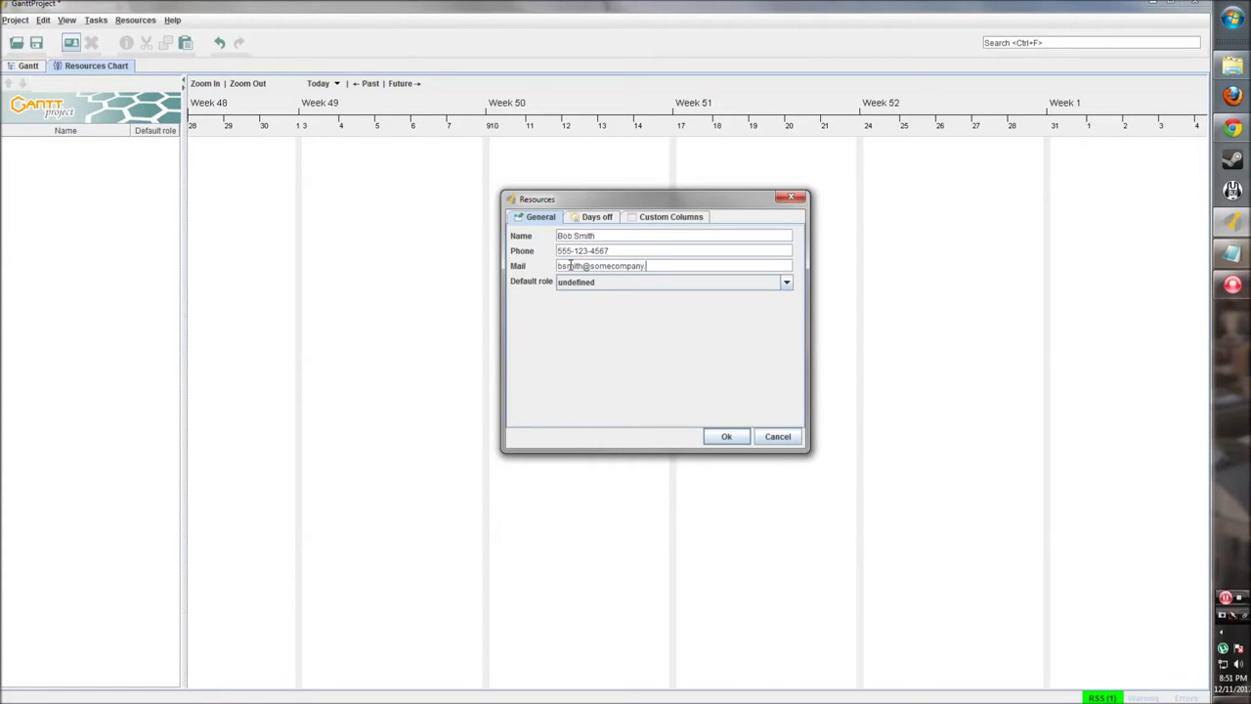
Step: Keep the resource's default role as undefined and view its Days off tab
left_click(783, 281)
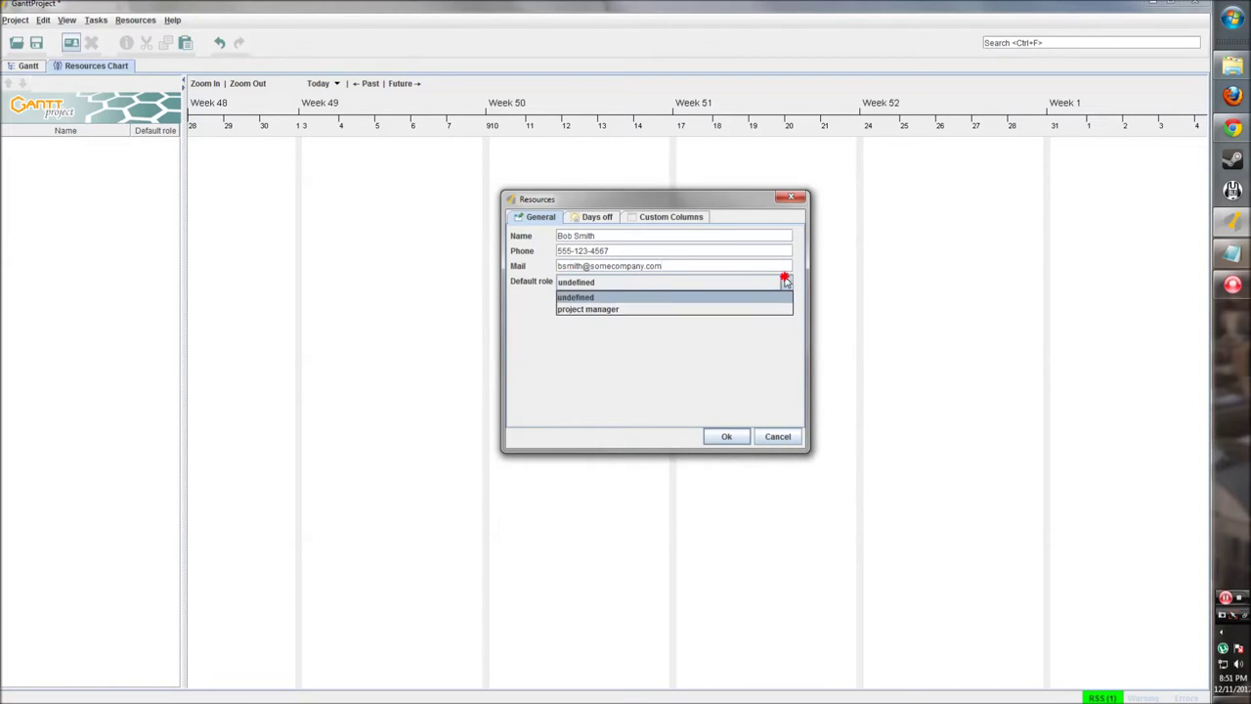
left_click(593, 333)
left_click(596, 287)
left_click(601, 297)
left_click(785, 286)
left_click(604, 299)
left_click(610, 285)
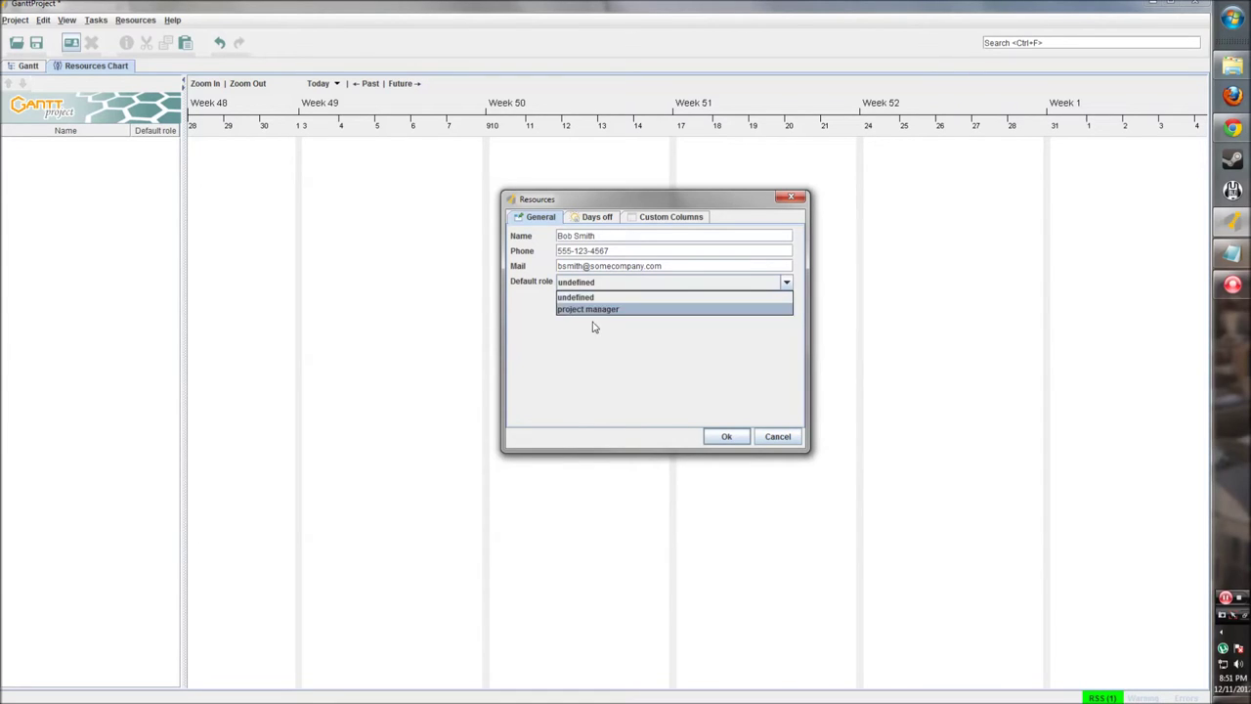
left_click(591, 332)
left_click(594, 286)
left_click(586, 298)
left_click(589, 217)
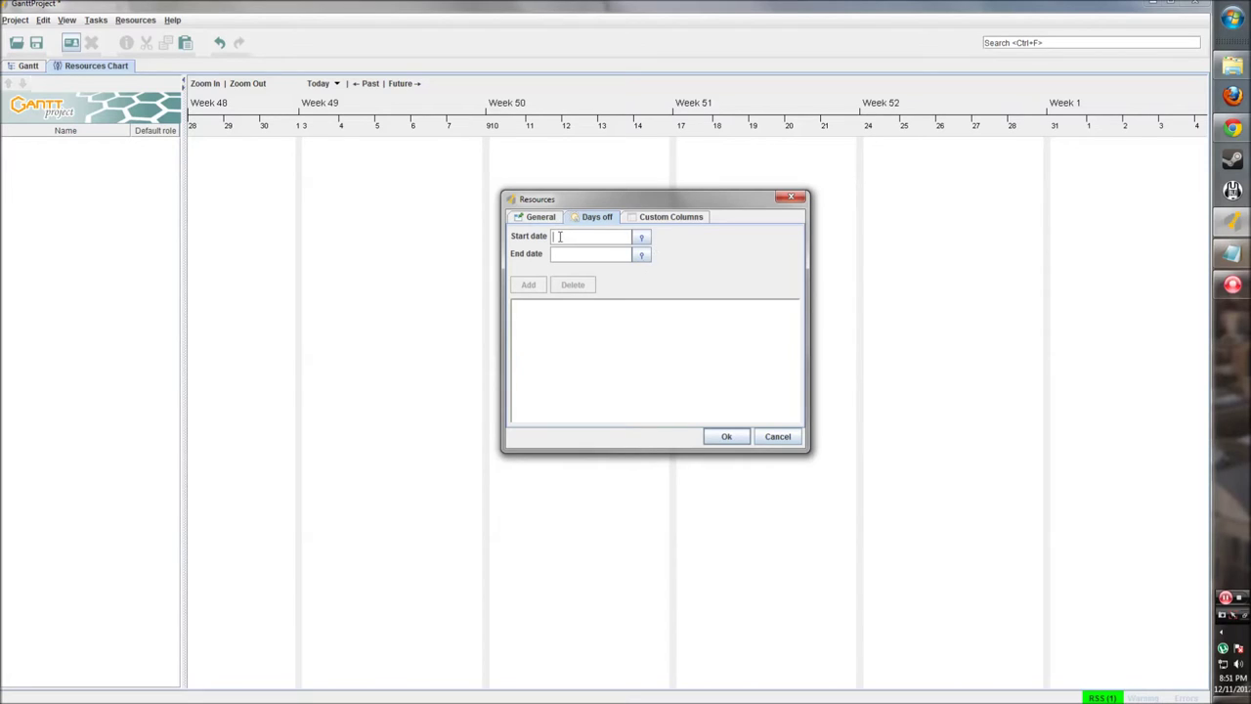
Step: Go to the resource's Custom Columns and open the column manager
left_click(568, 237)
left_click(576, 236)
left_click(640, 219)
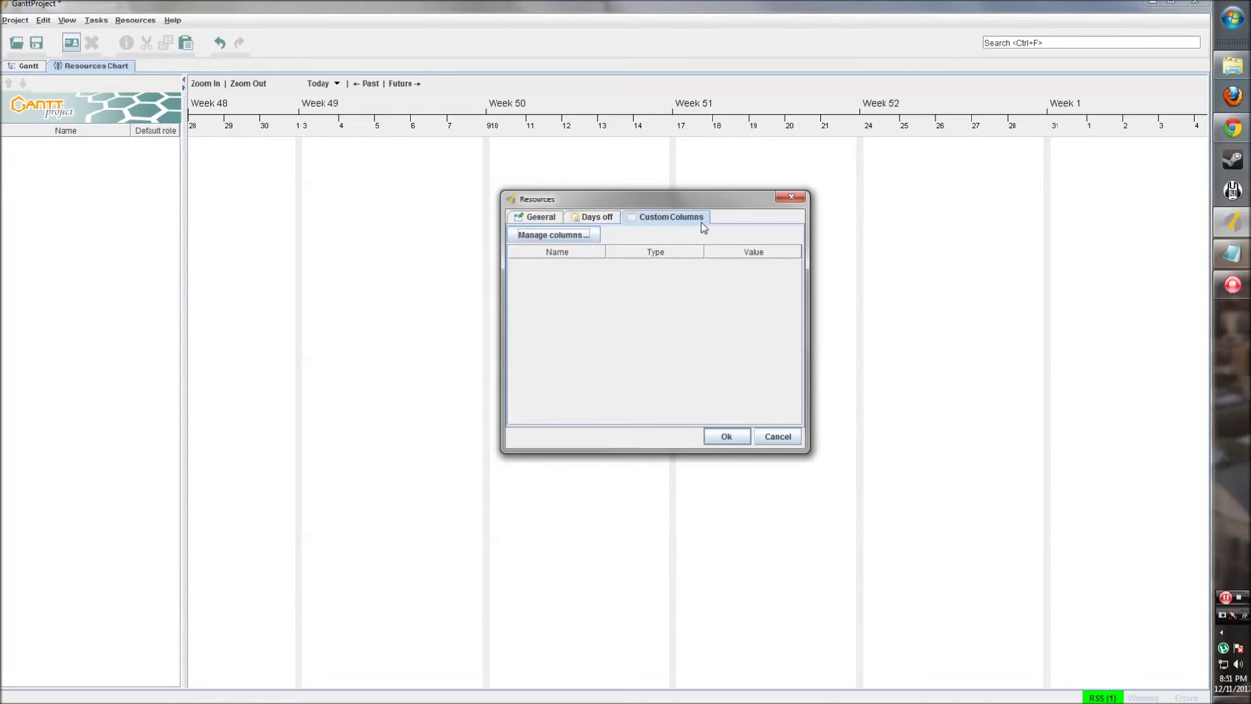
left_click(573, 238)
Step: Add a Boolean custom column 'Full Time' defaulting to True
left_click_drag(564, 275, 671, 206)
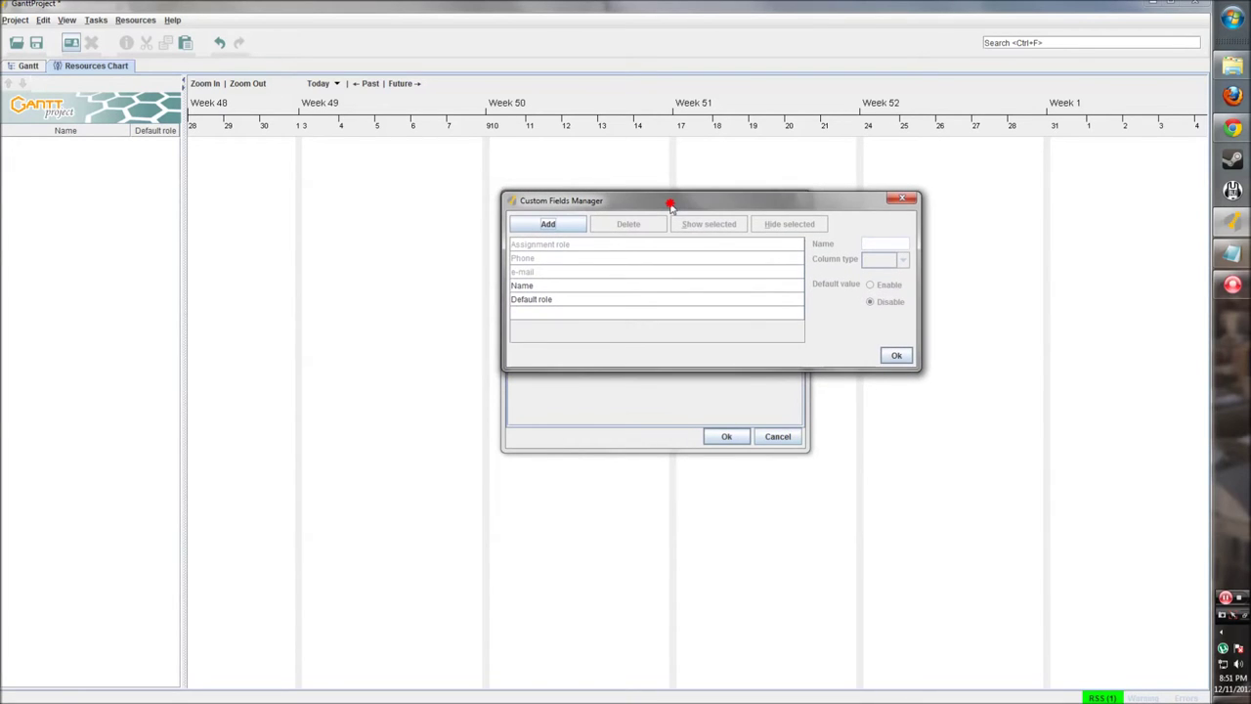
left_click(560, 225)
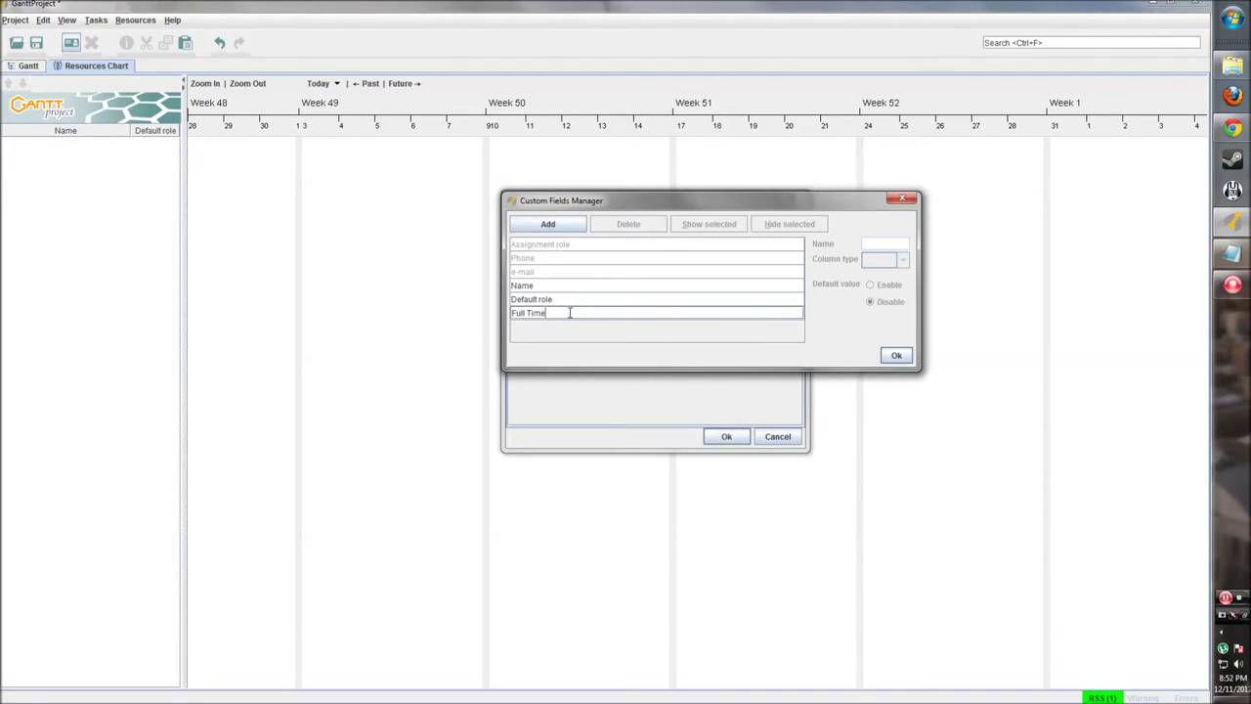
left_click(880, 354)
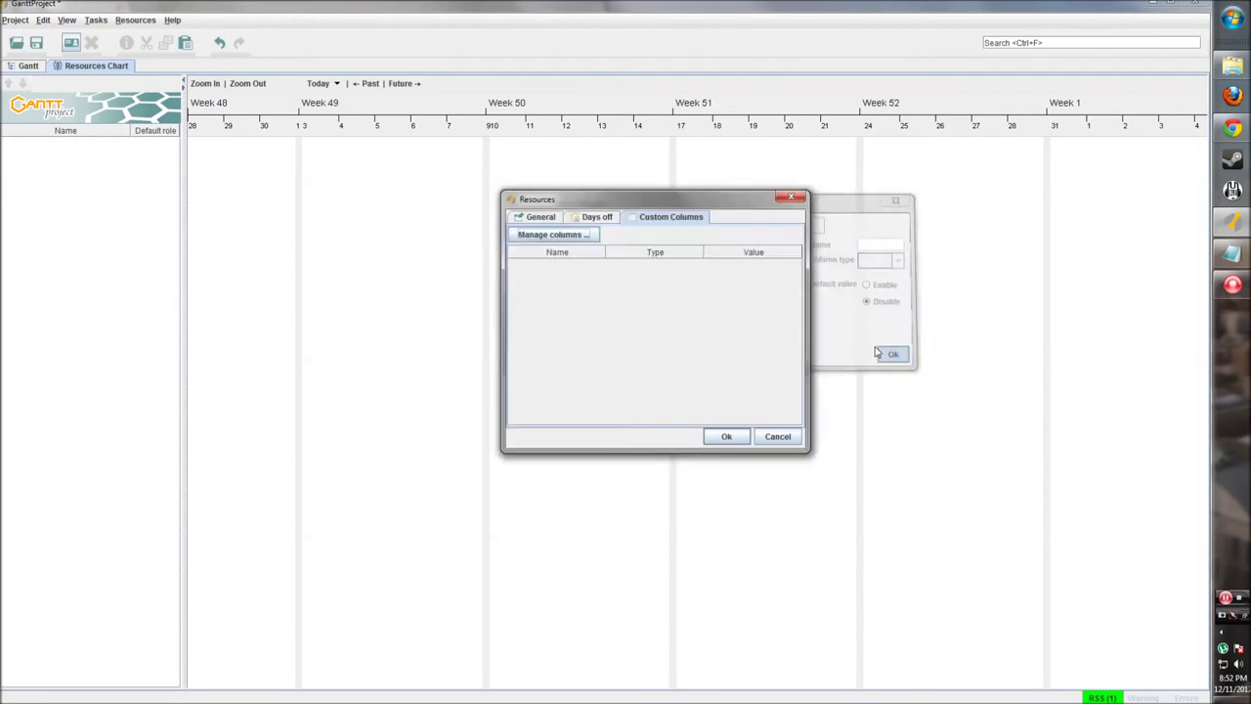
left_click(554, 235)
left_click(479, 371)
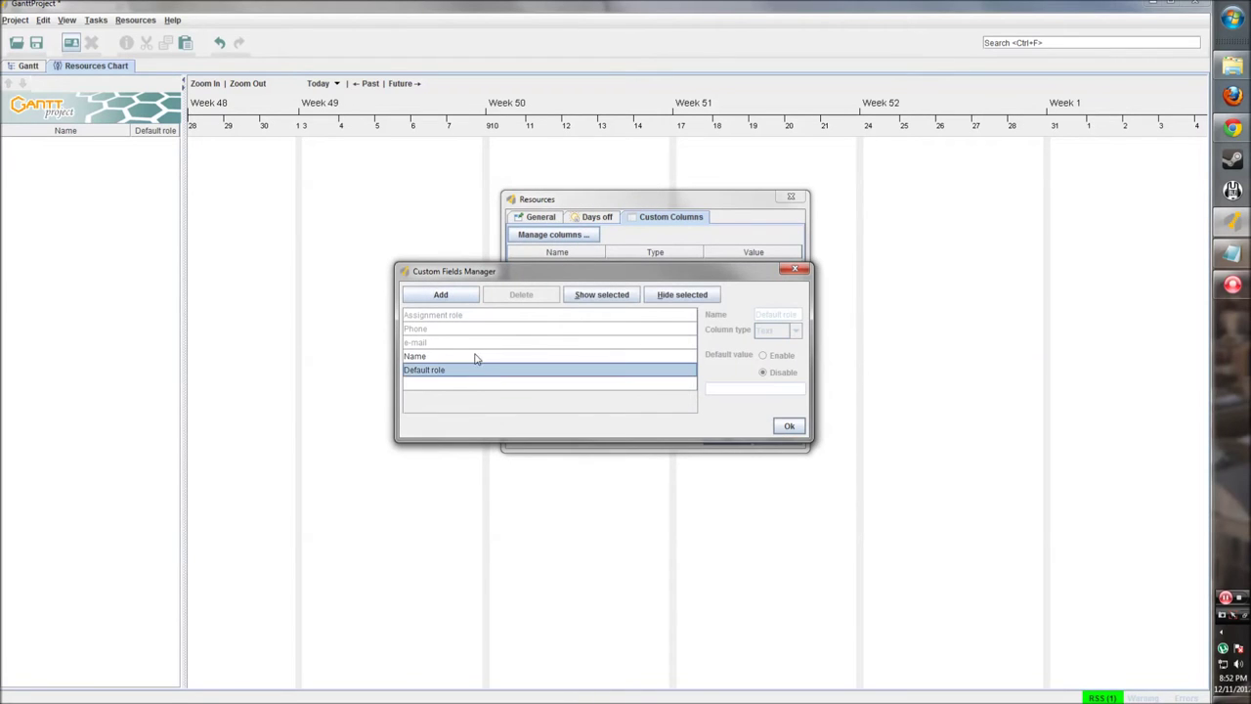
left_click(441, 294)
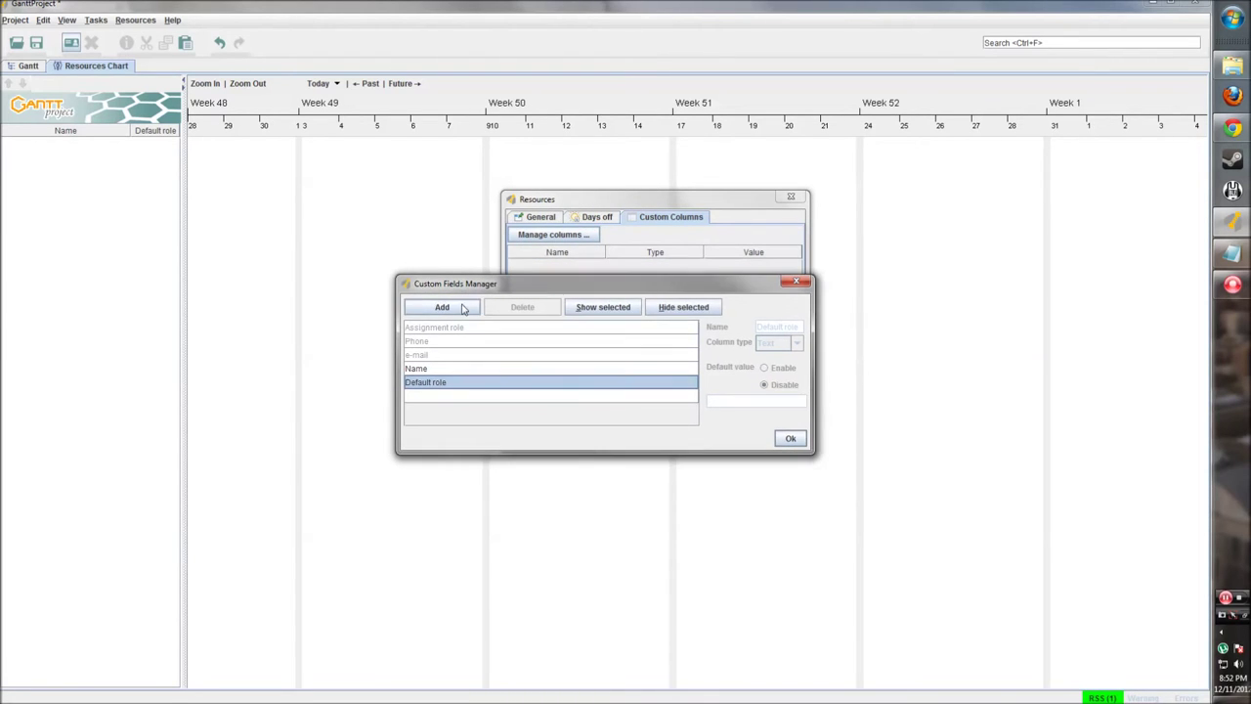
left_click(457, 404)
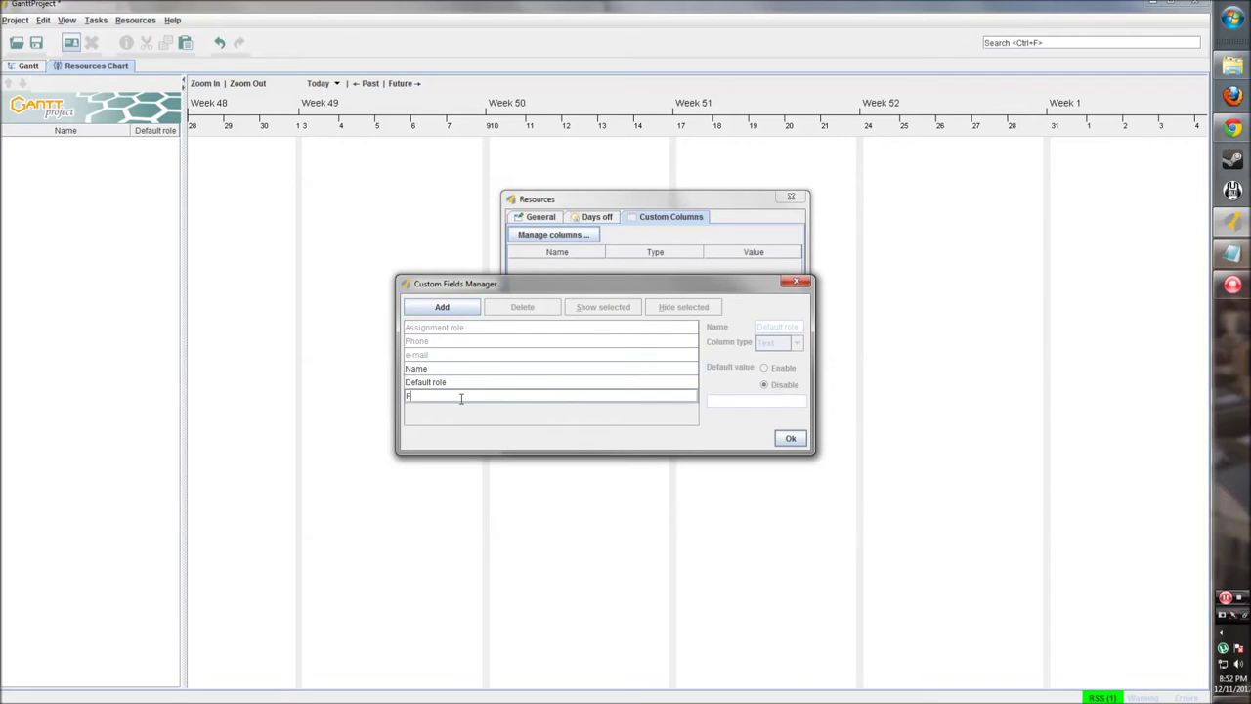
left_click(530, 382)
left_click(511, 395)
left_click(796, 342)
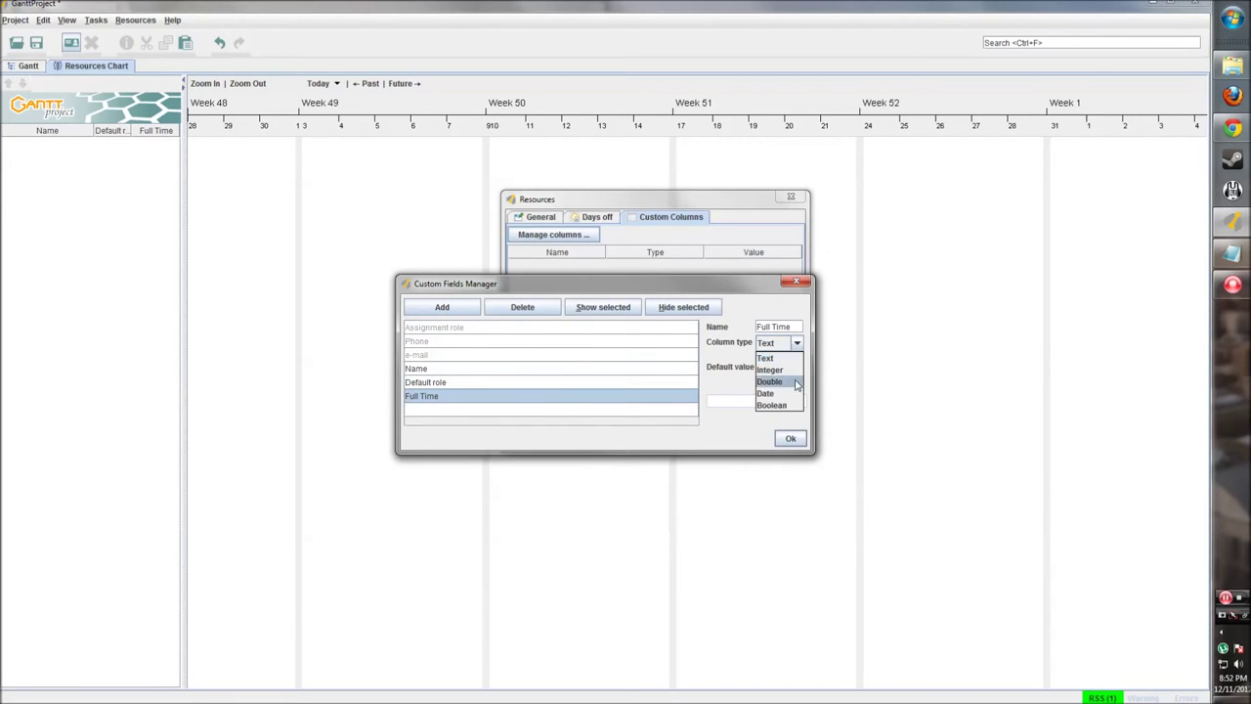
left_click(772, 405)
left_click(765, 369)
left_click(714, 402)
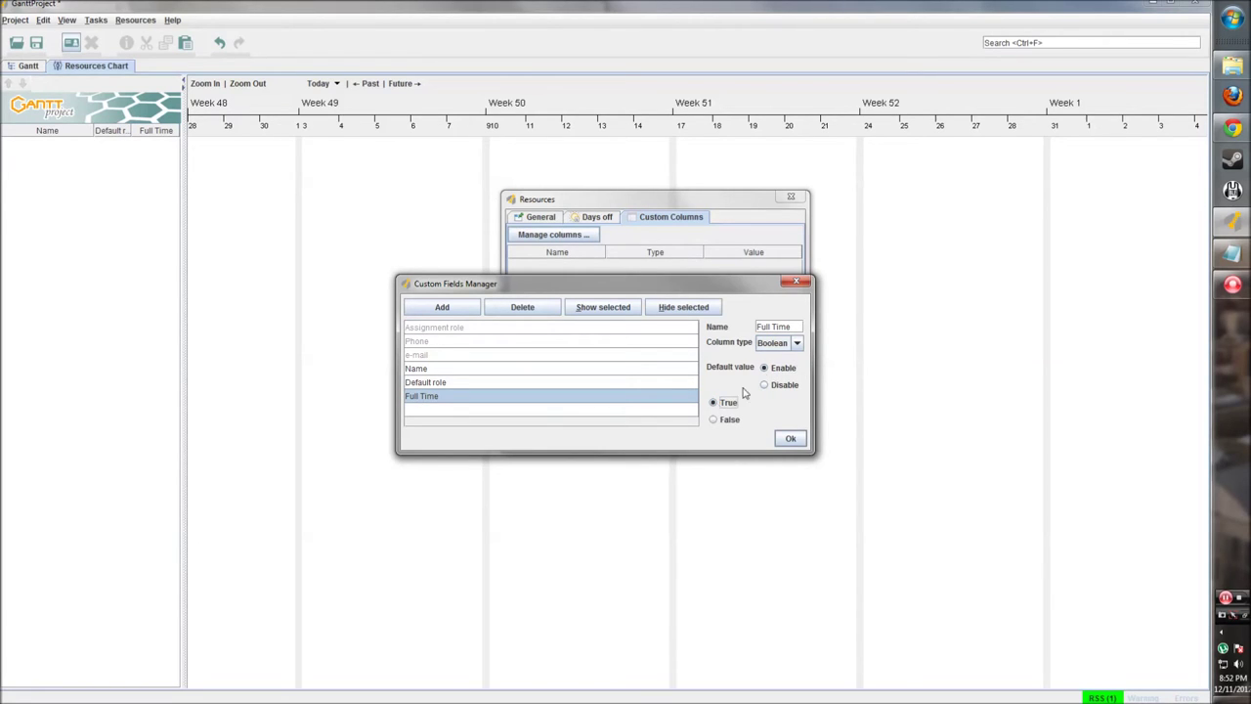
Step: Add a Text column 'Department' with default value 'Development'
left_click(610, 416)
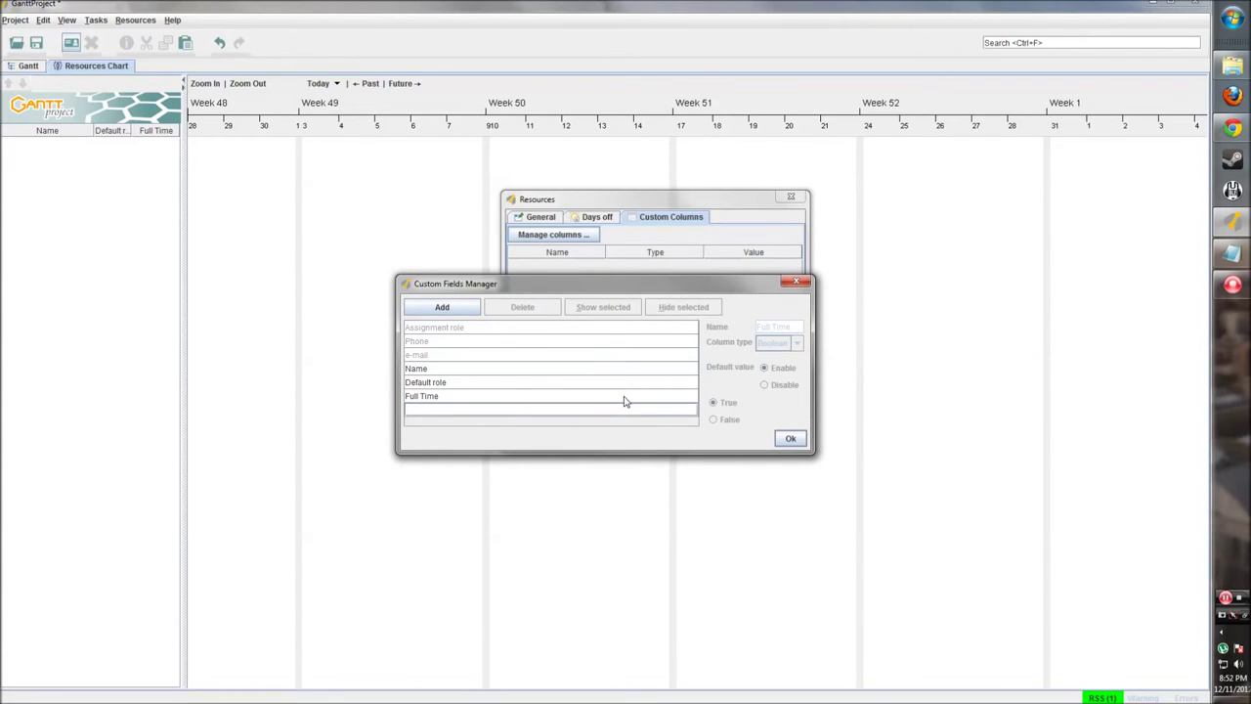
type("Department")
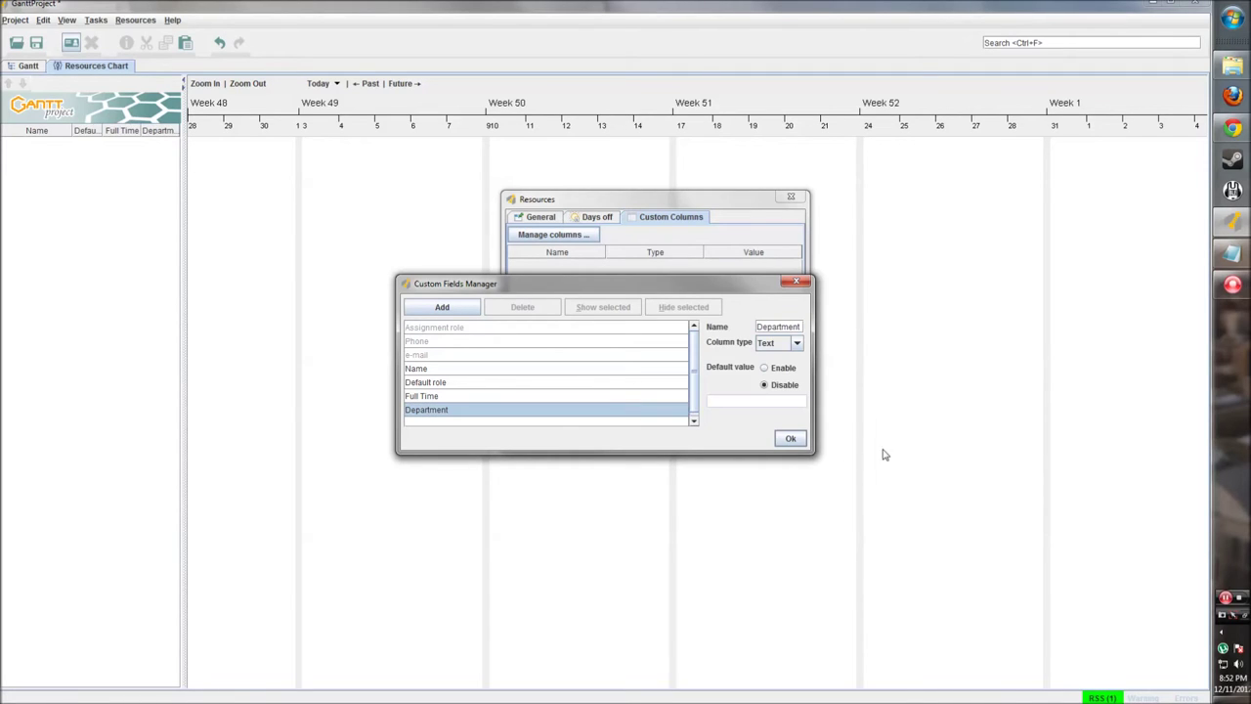
left_click(781, 343)
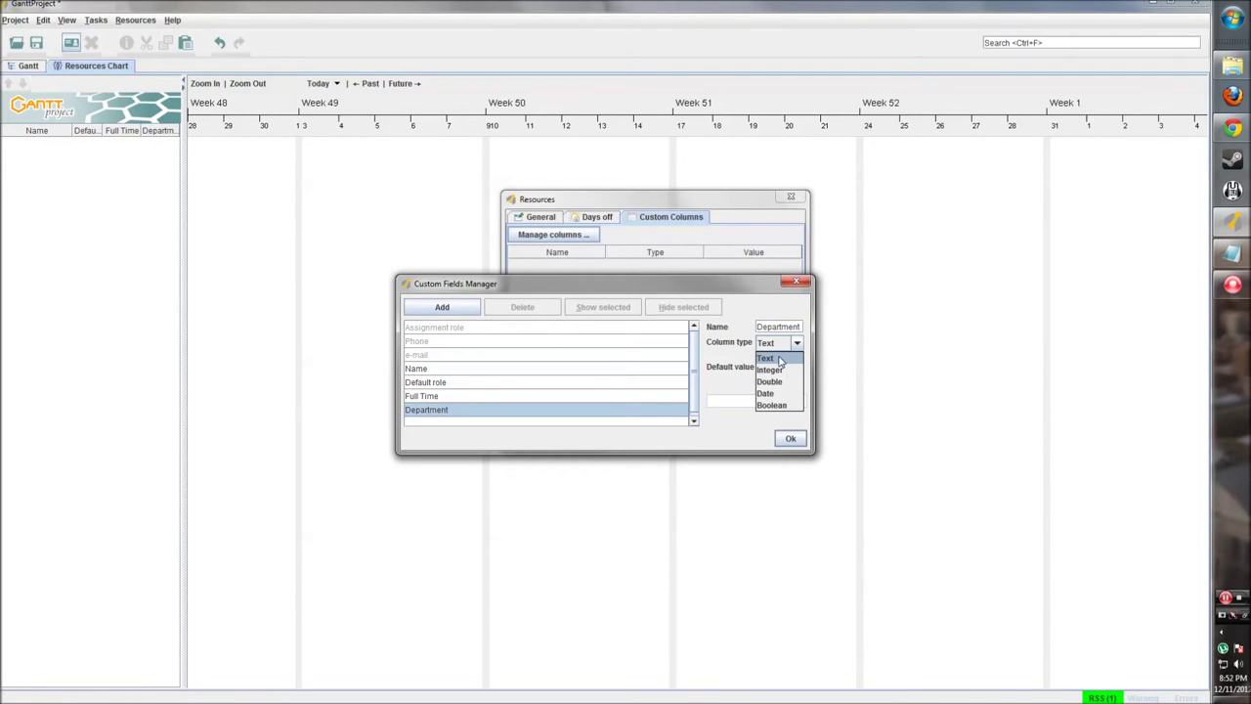
left_click(780, 359)
left_click(768, 368)
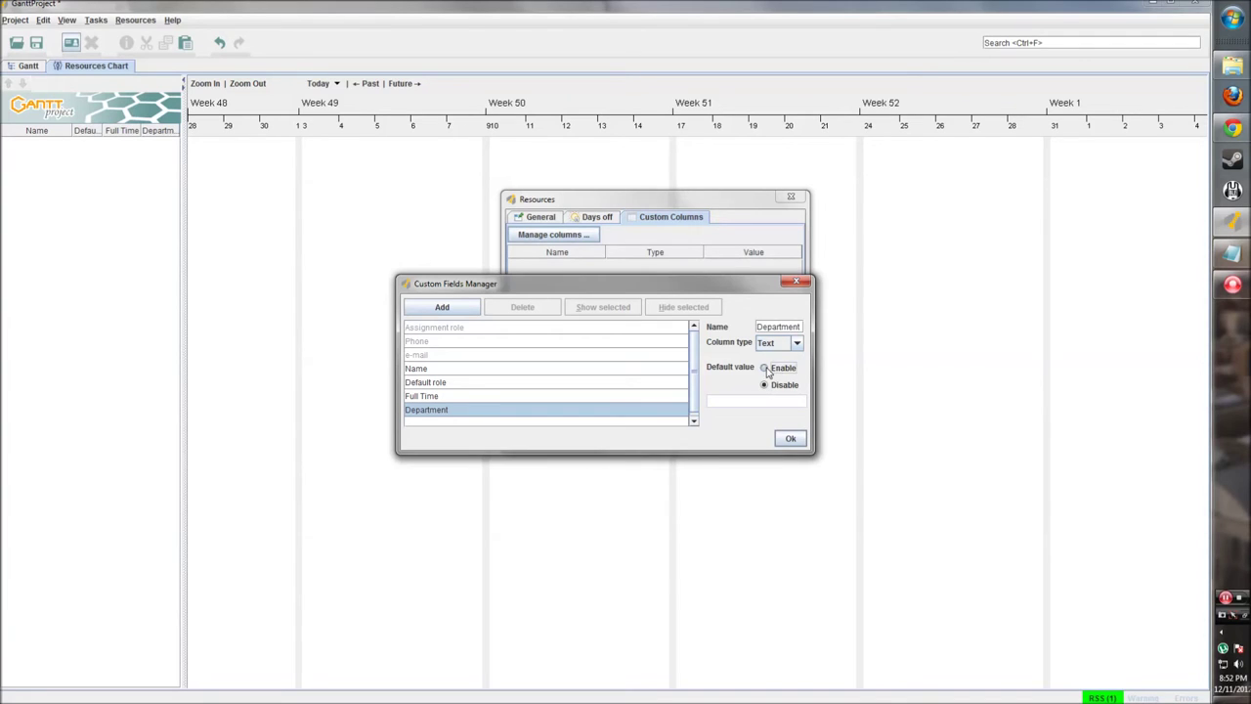
left_click(738, 401)
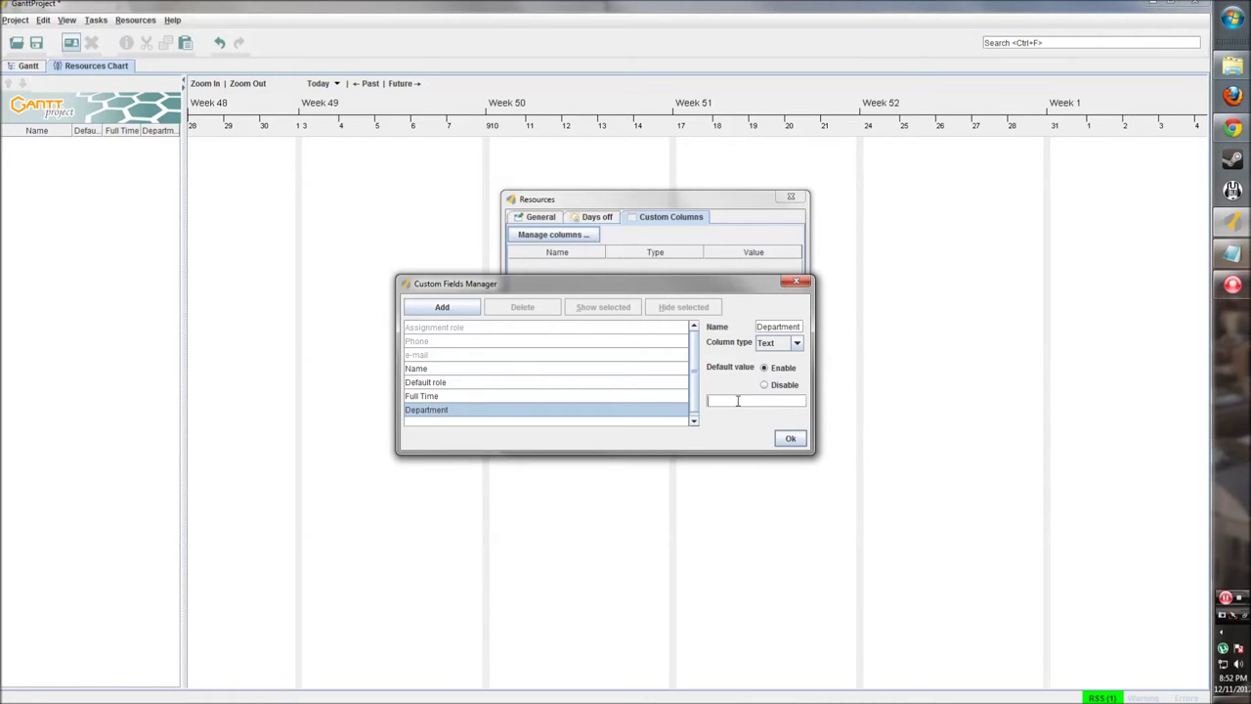
type("Development")
left_click(635, 394)
left_click(620, 412)
Step: Confirm the new columns and save the resource to the resource table
left_click(799, 439)
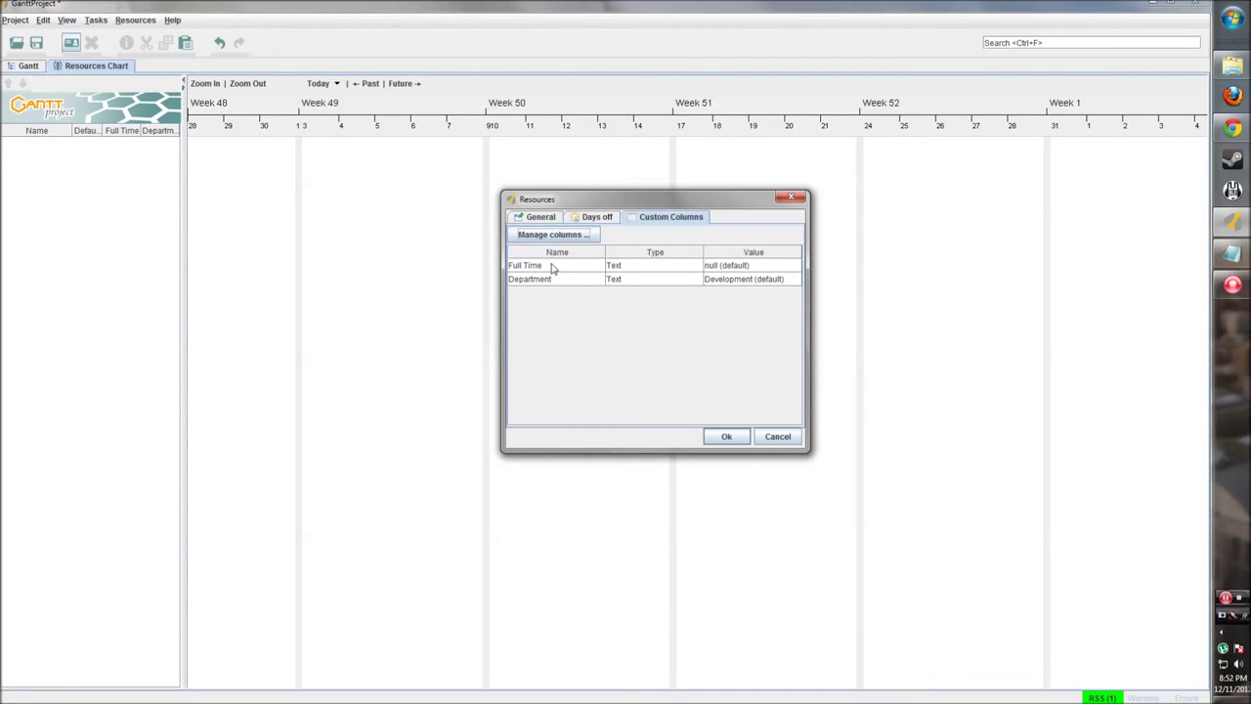
left_click(549, 217)
left_click(655, 217)
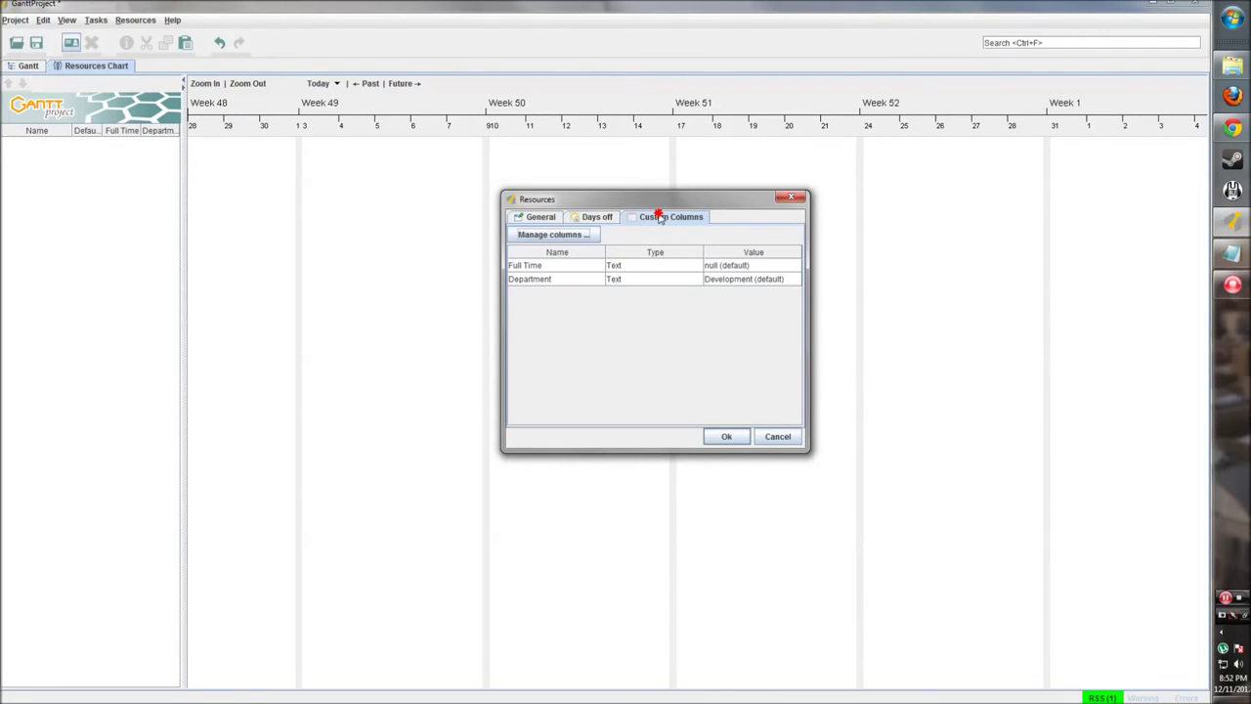
left_click(546, 220)
left_click(729, 437)
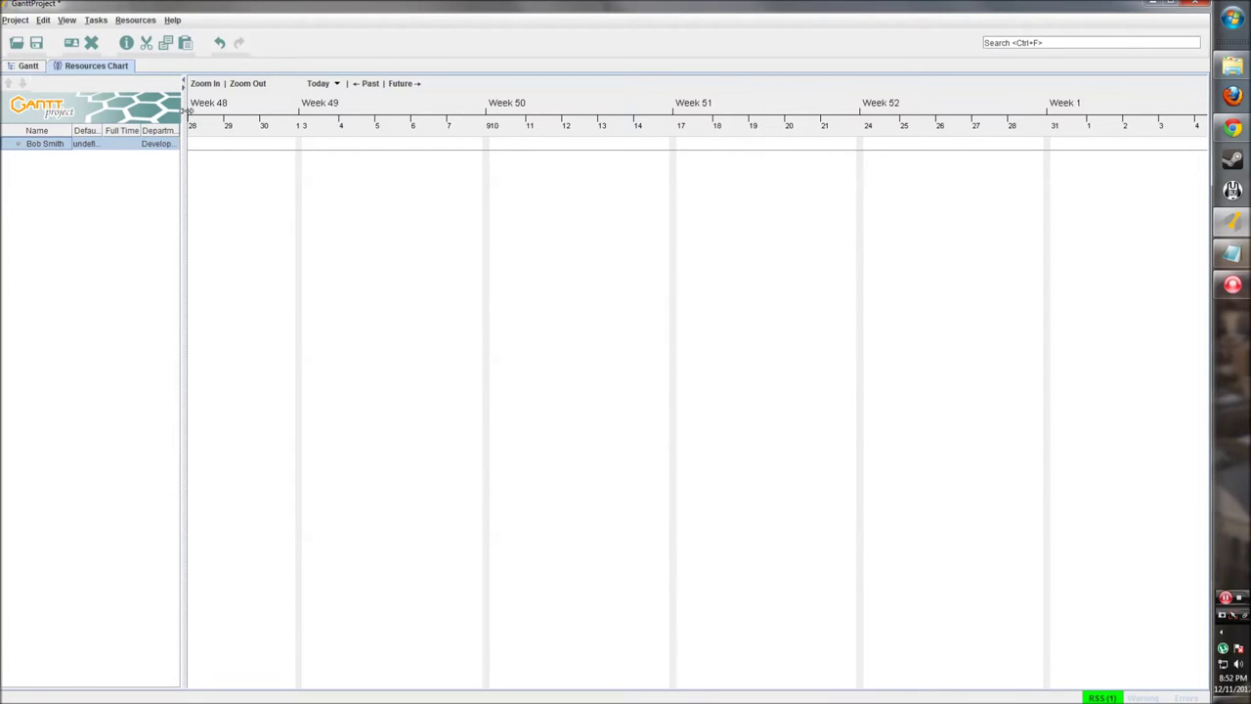
Step: Widen the resource table and Default role column, and set the resource's Full Time value to 1
left_click_drag(184, 107, 264, 118)
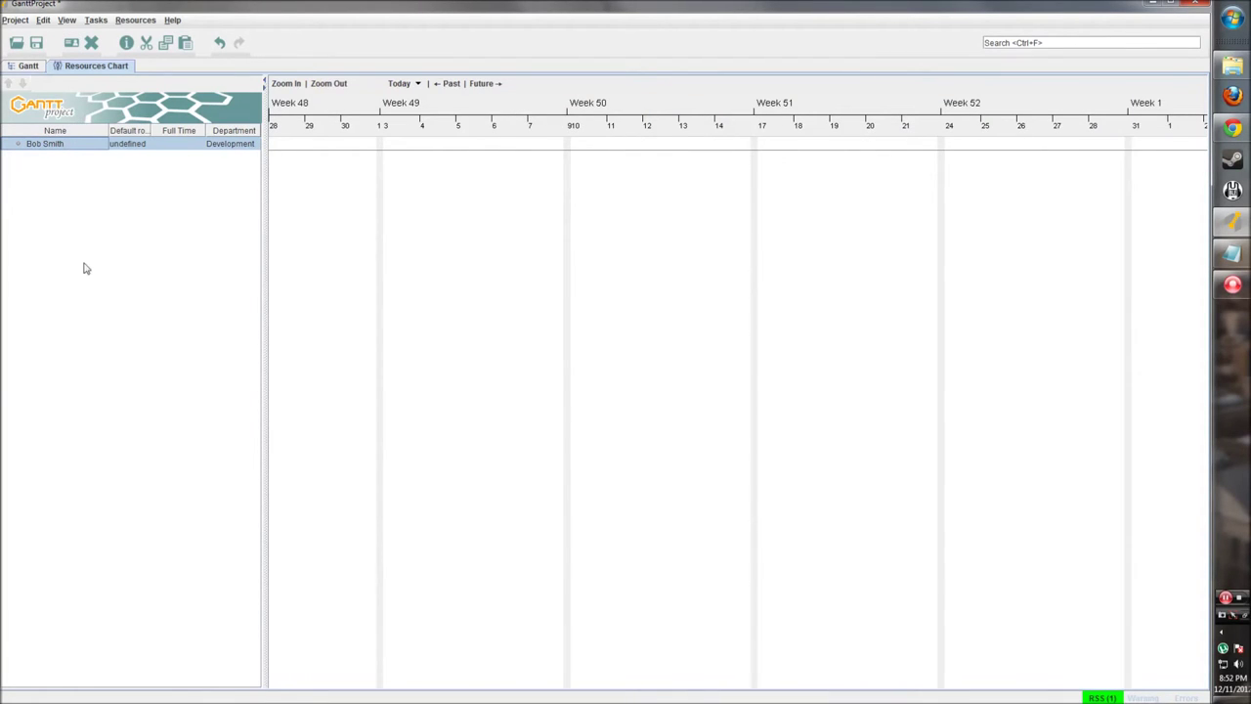
left_click_drag(148, 131, 159, 131)
left_click(185, 144)
double_click(186, 144)
left_click(178, 181)
double_click(185, 144)
type("1")
key("Return")
left_click_drag(263, 174, 284, 173)
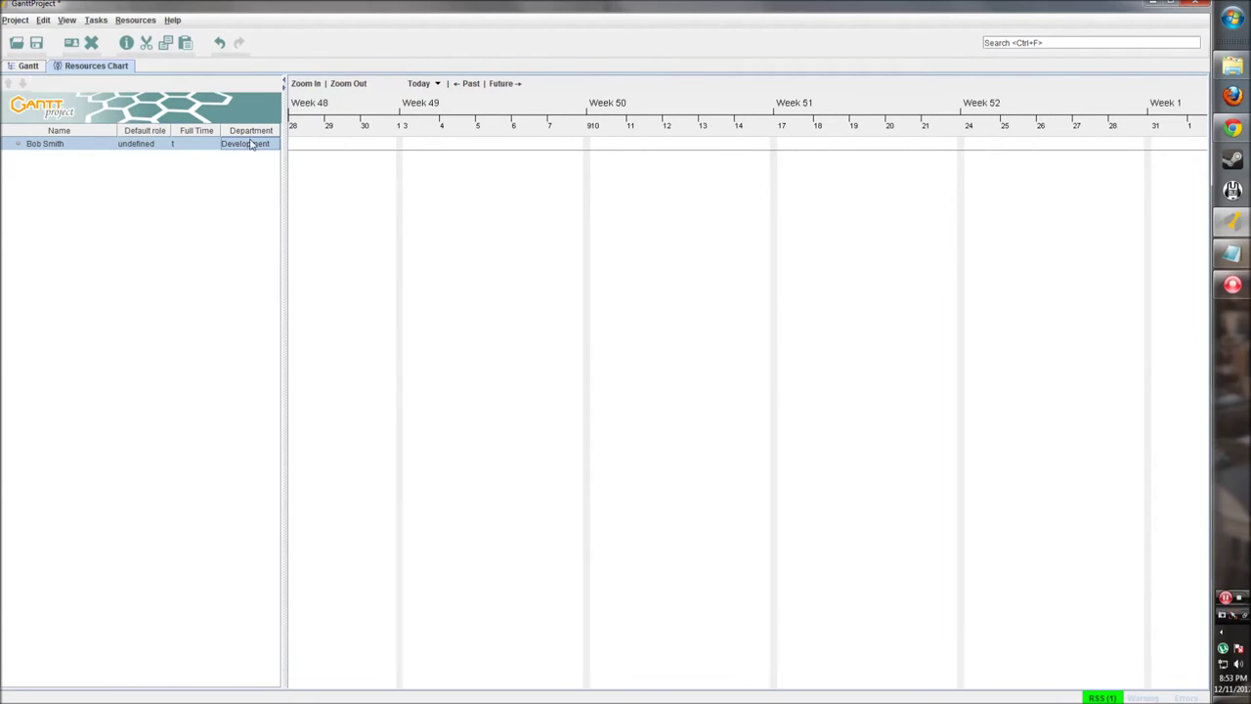
Step: Look over the resource's context options and switch briefly between the task and resource charts
left_click(65, 146)
right_click(29, 146)
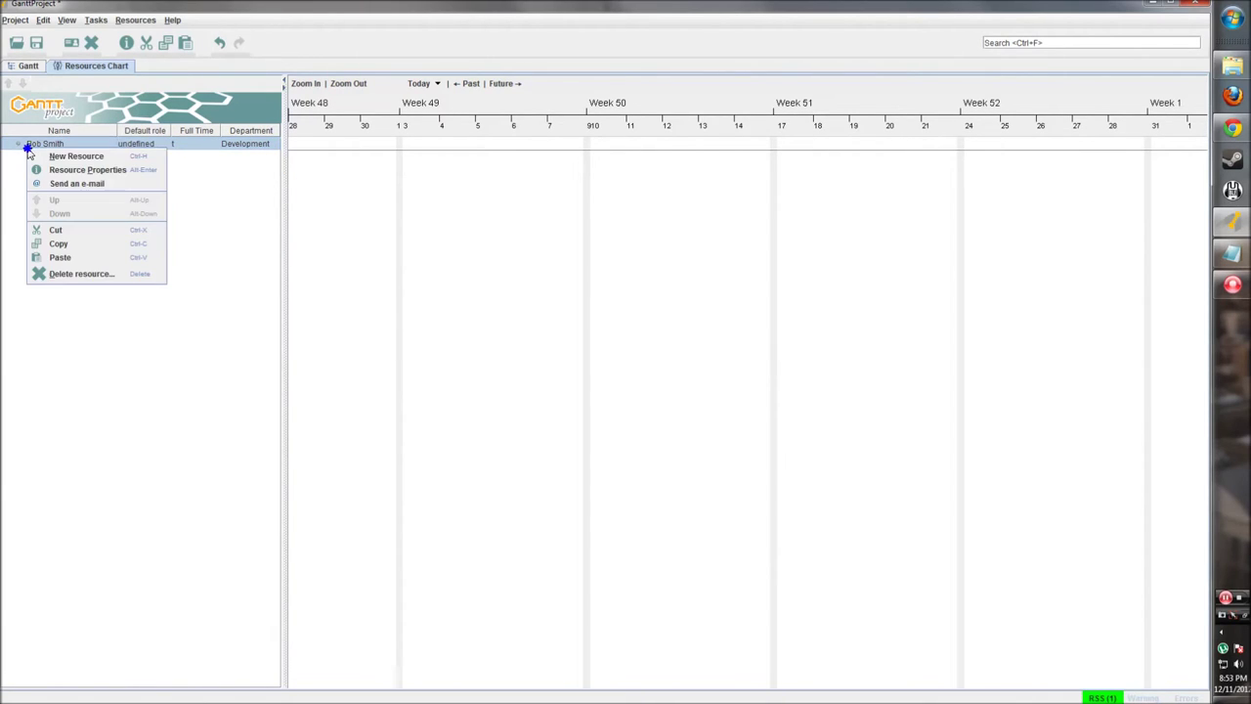
left_click(126, 332)
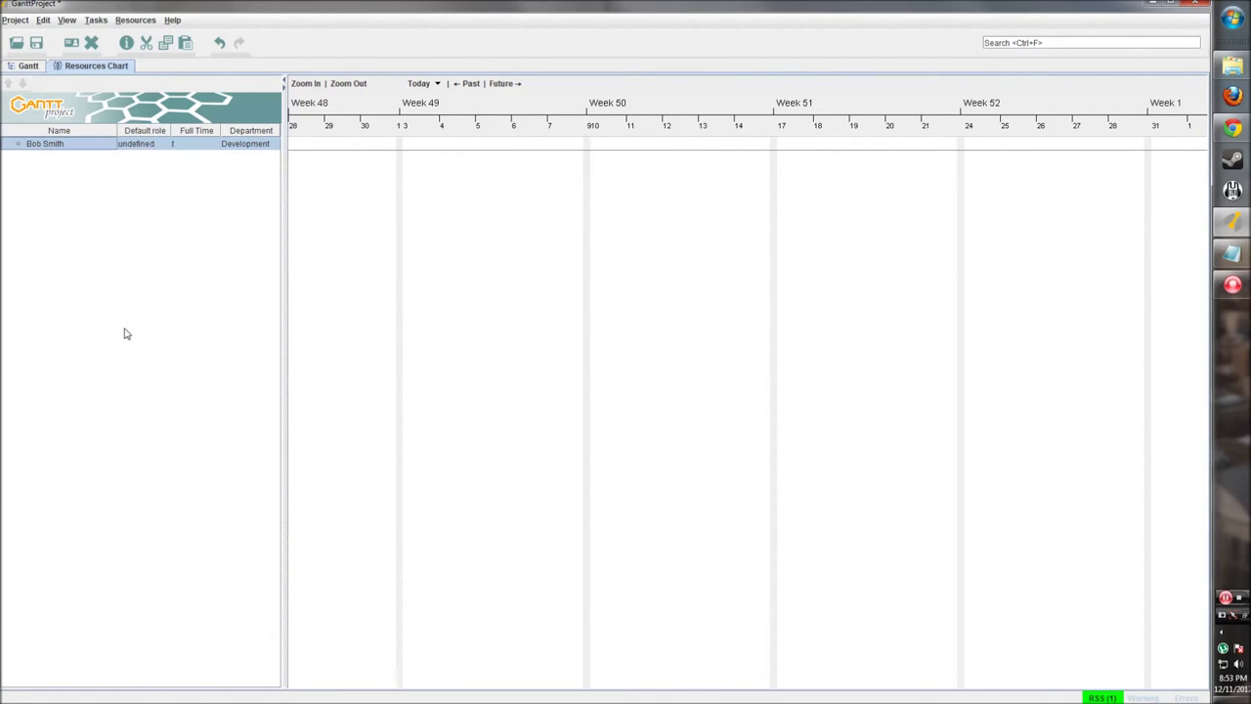
right_click(62, 146)
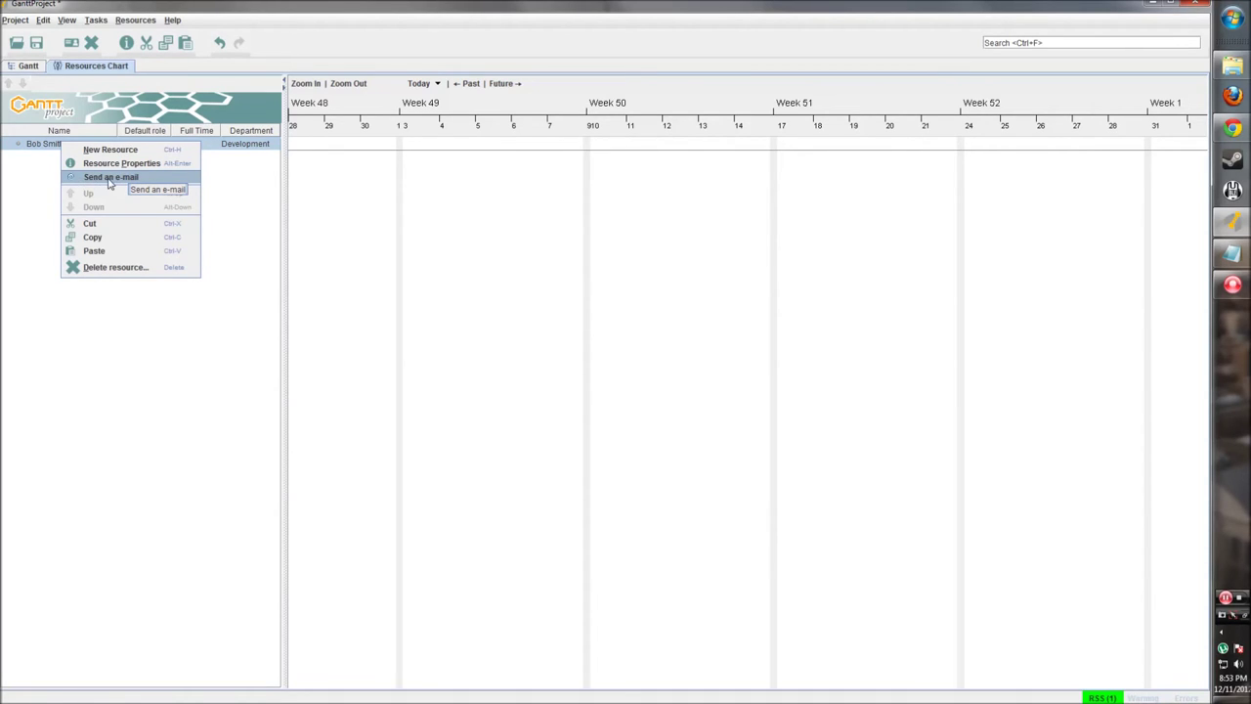
left_click(38, 154)
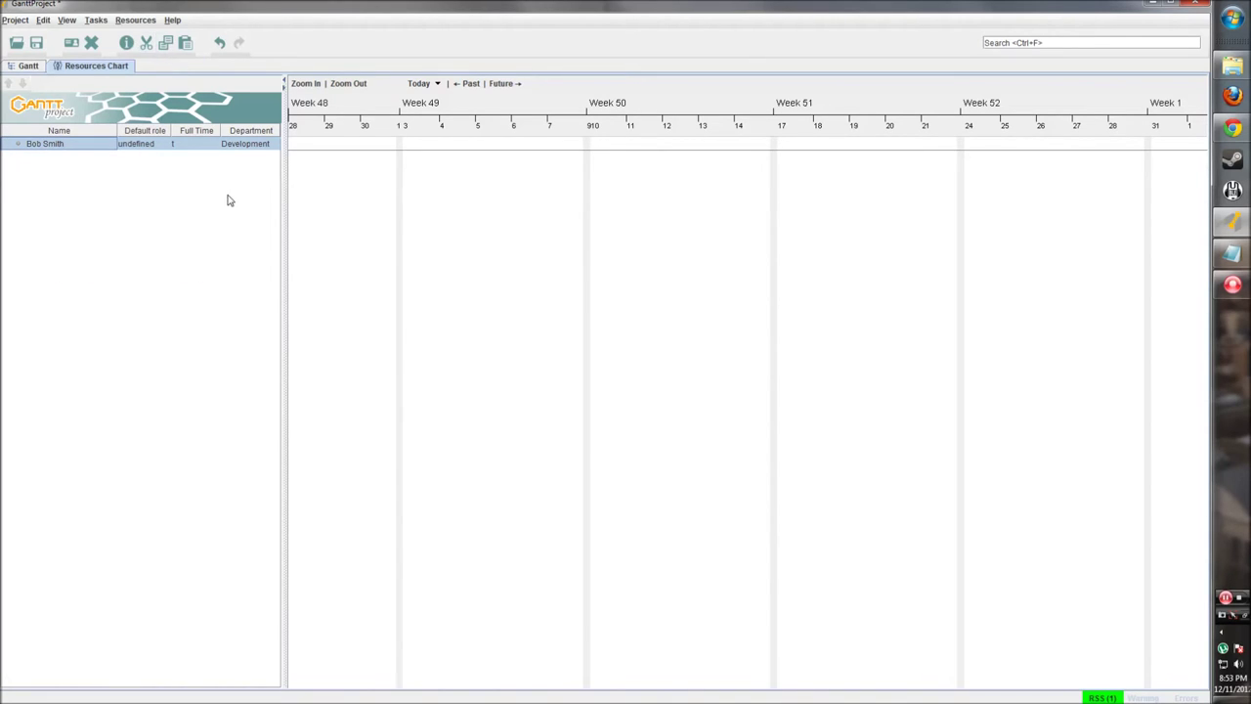
left_click(21, 66)
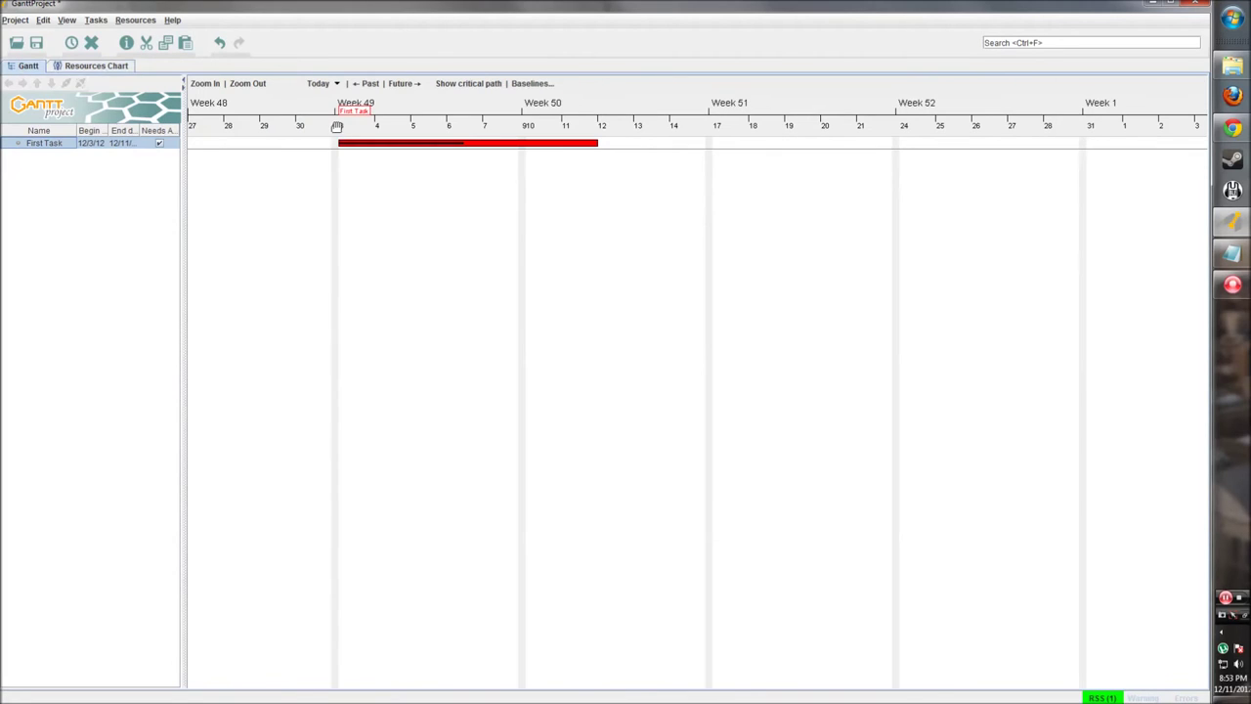
left_click(117, 67)
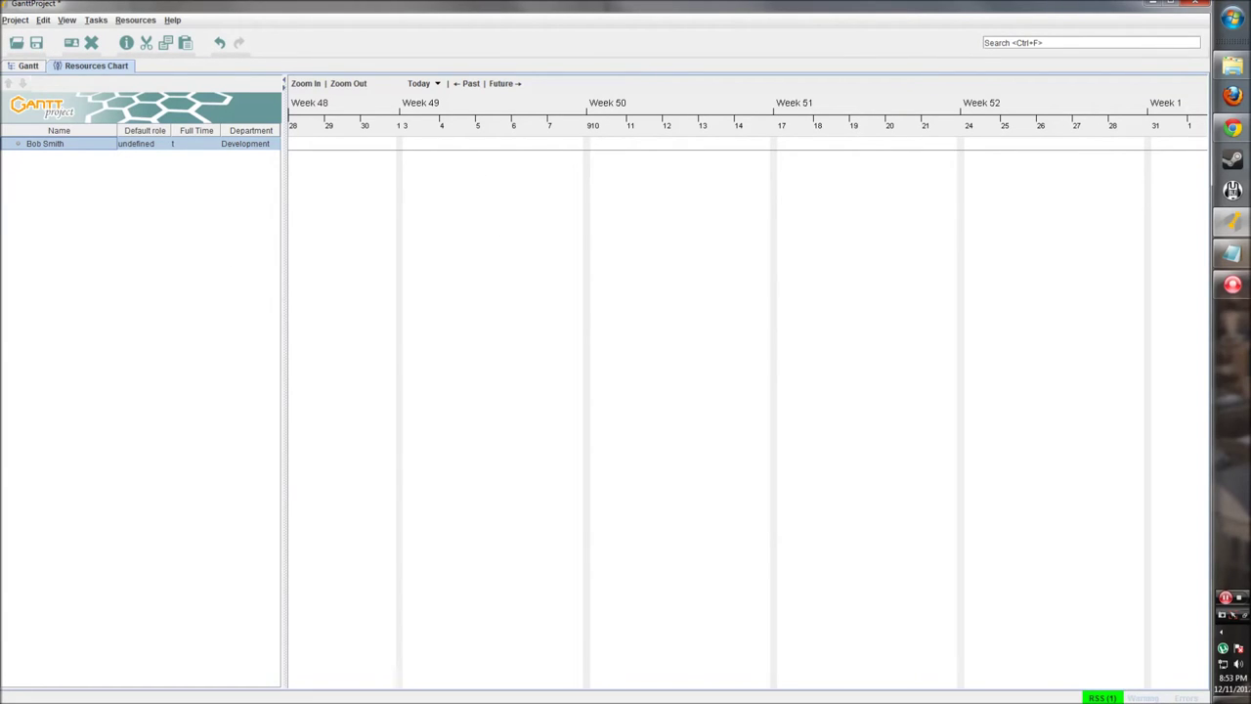
left_click(16, 20)
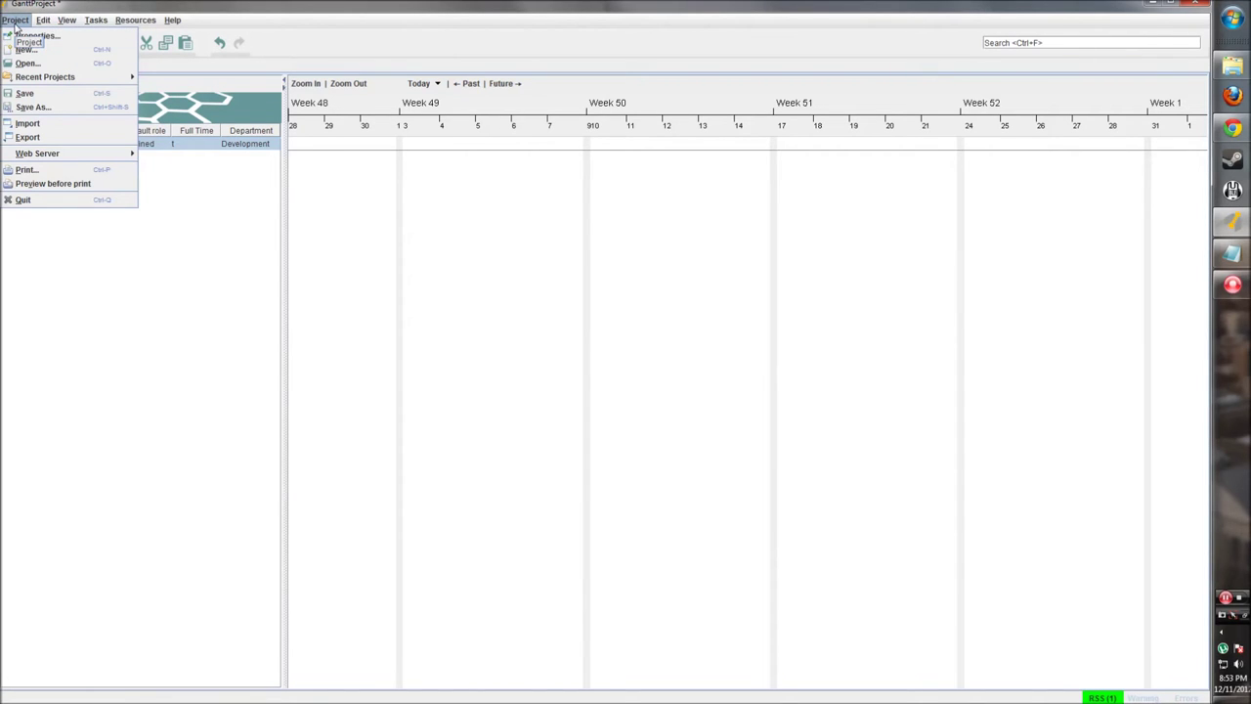
Step: Start a new project without saving the current one and name it 'Tutorial Project'
left_click(55, 49)
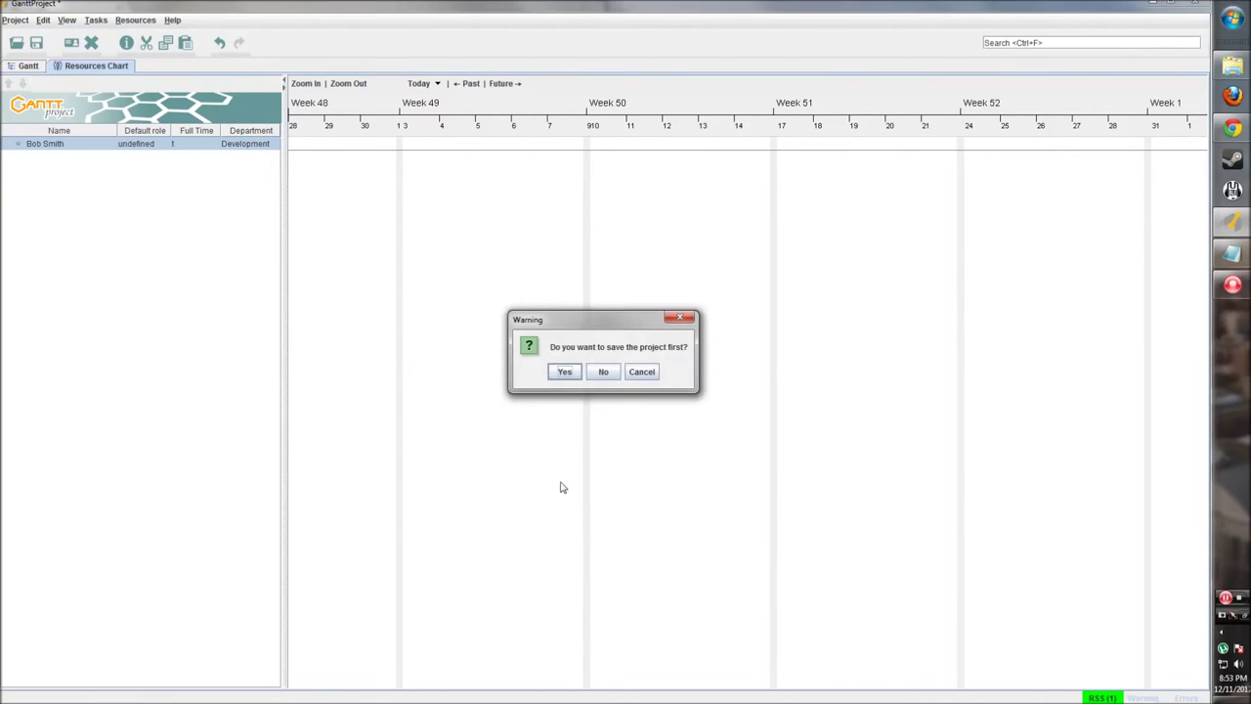
left_click(606, 371)
left_click_drag(593, 262, 495, 252)
left_click_drag(618, 259, 489, 264)
type("Tutorial Project")
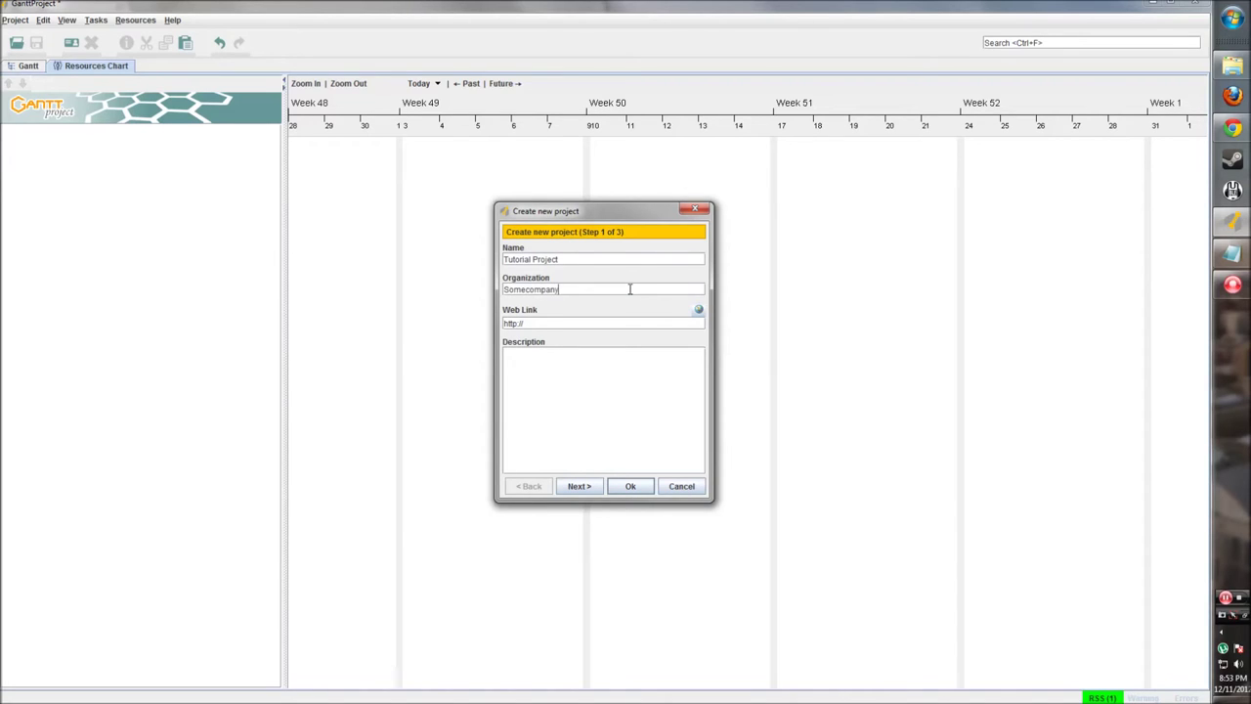
Step: Leave the web link unchanged and describe the project as 'This is a tutorial project.'
left_click_drag(524, 324, 501, 324)
left_click(497, 326)
left_click(528, 323)
left_click(531, 323)
left_click(537, 322)
left_click(564, 368)
left_click(584, 485)
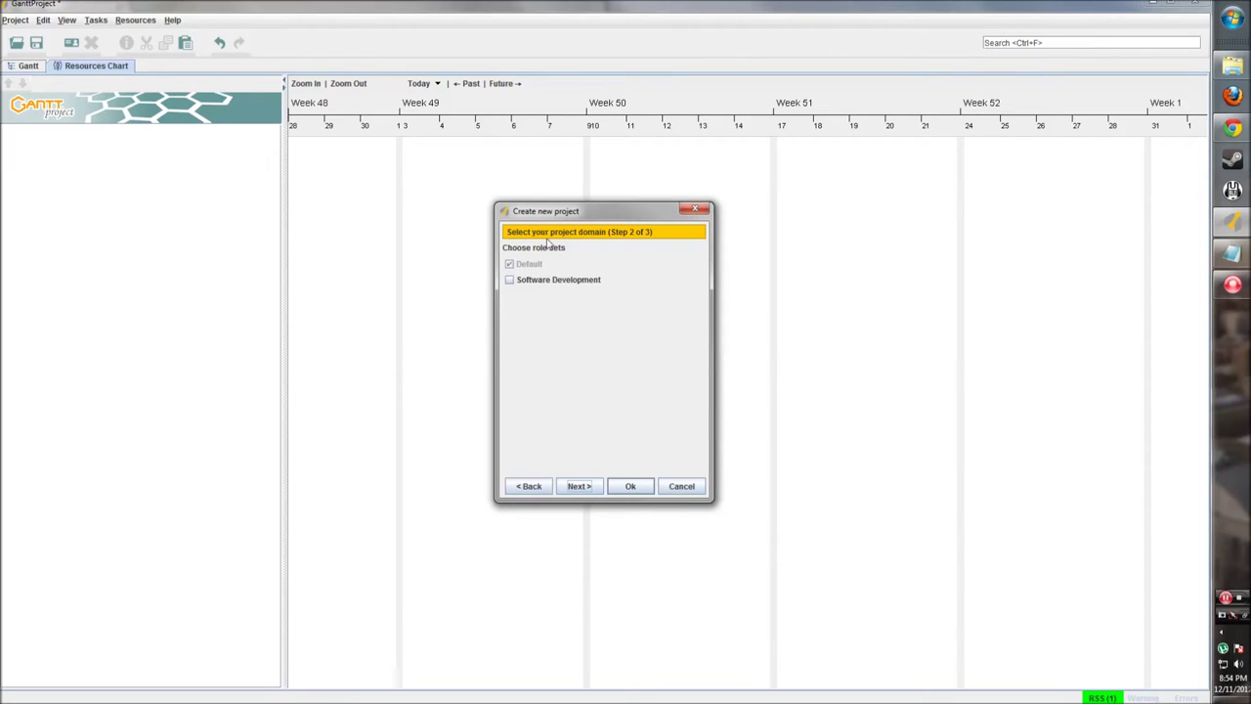
Step: Include the Software Development role set for the new project
mouse_move(509, 267)
left_click(509, 280)
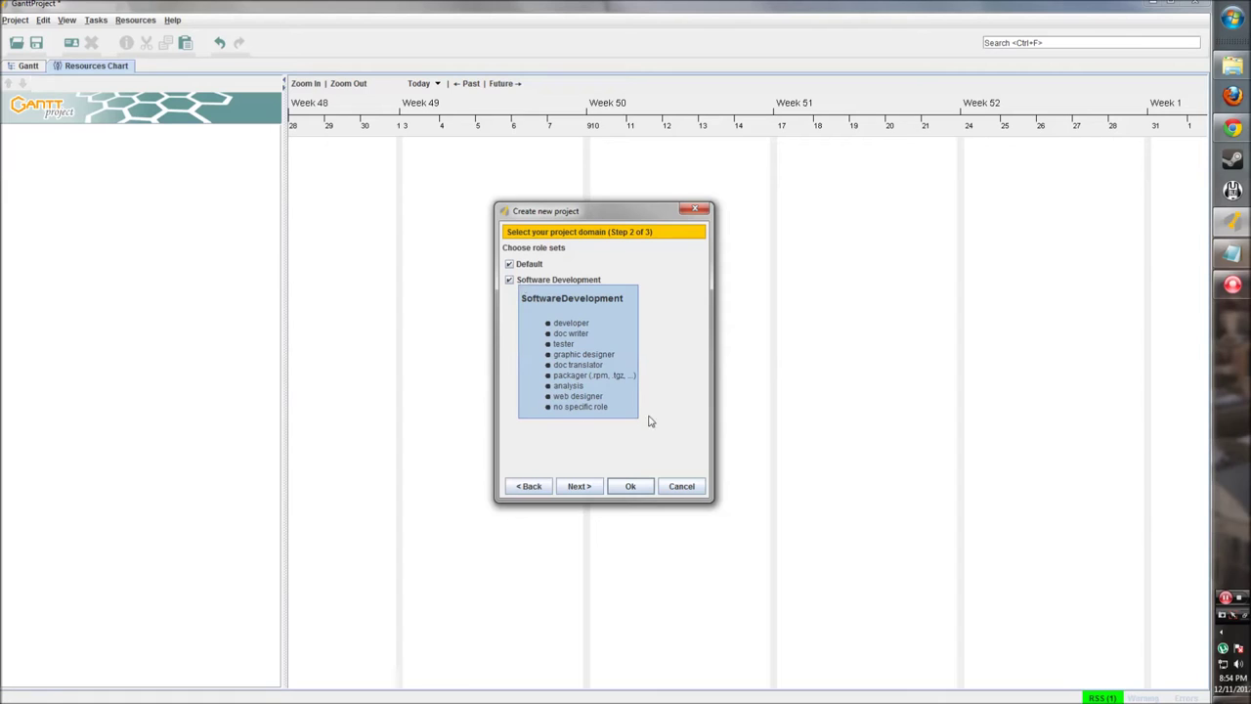
left_click(585, 489)
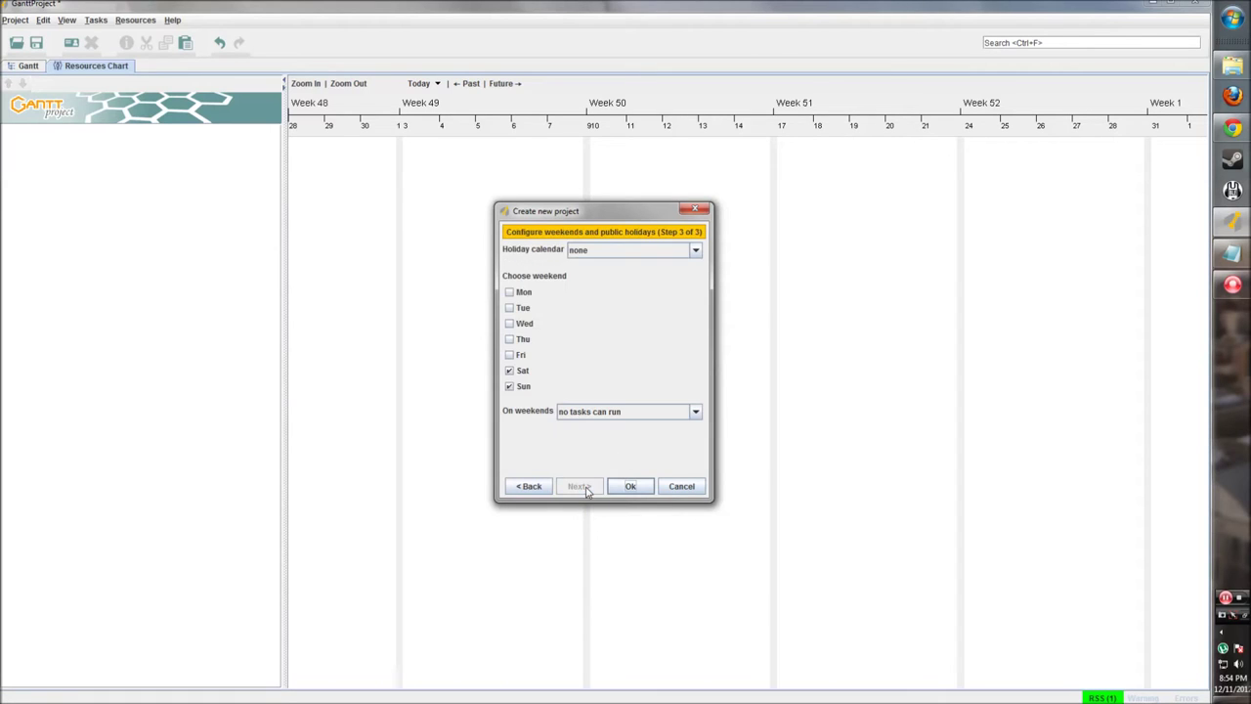
Step: Use United States holidays with no tasks running on weekends, and finish creating the project
left_click(635, 253)
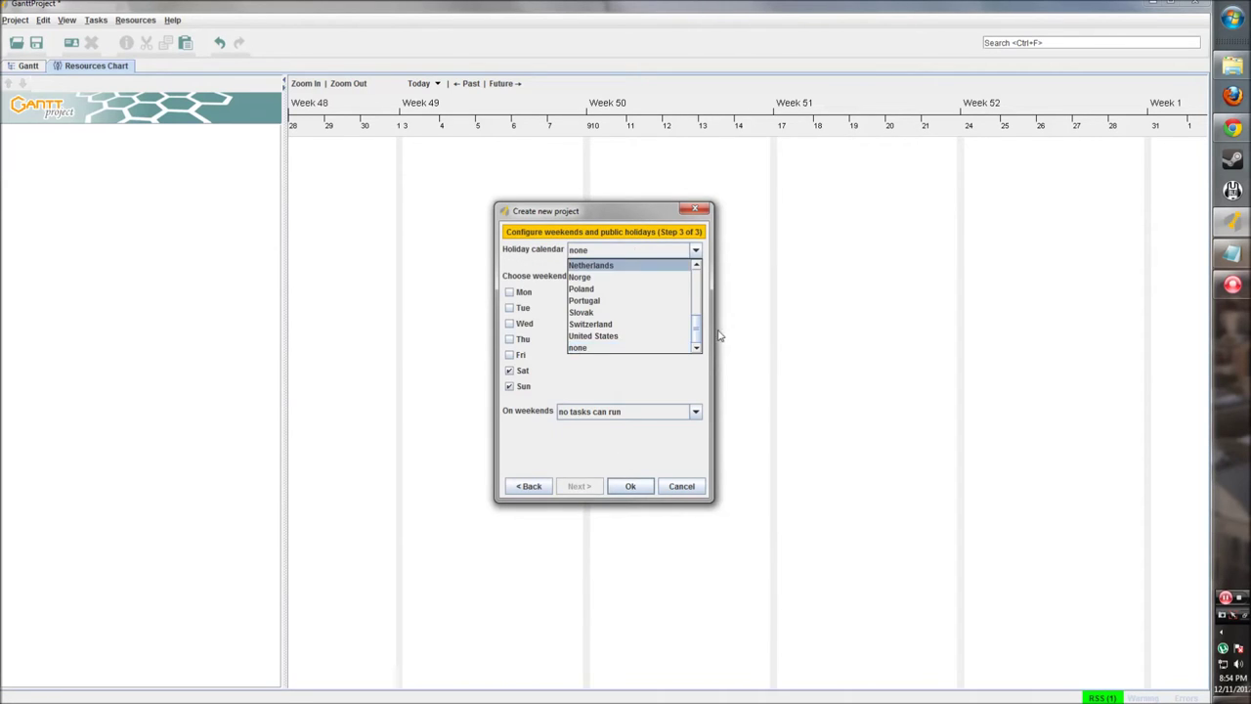
mouse_move(698, 333)
left_mouse_down()
mouse_move(700, 276)
mouse_move(694, 337)
left_mouse_up()
left_click(599, 337)
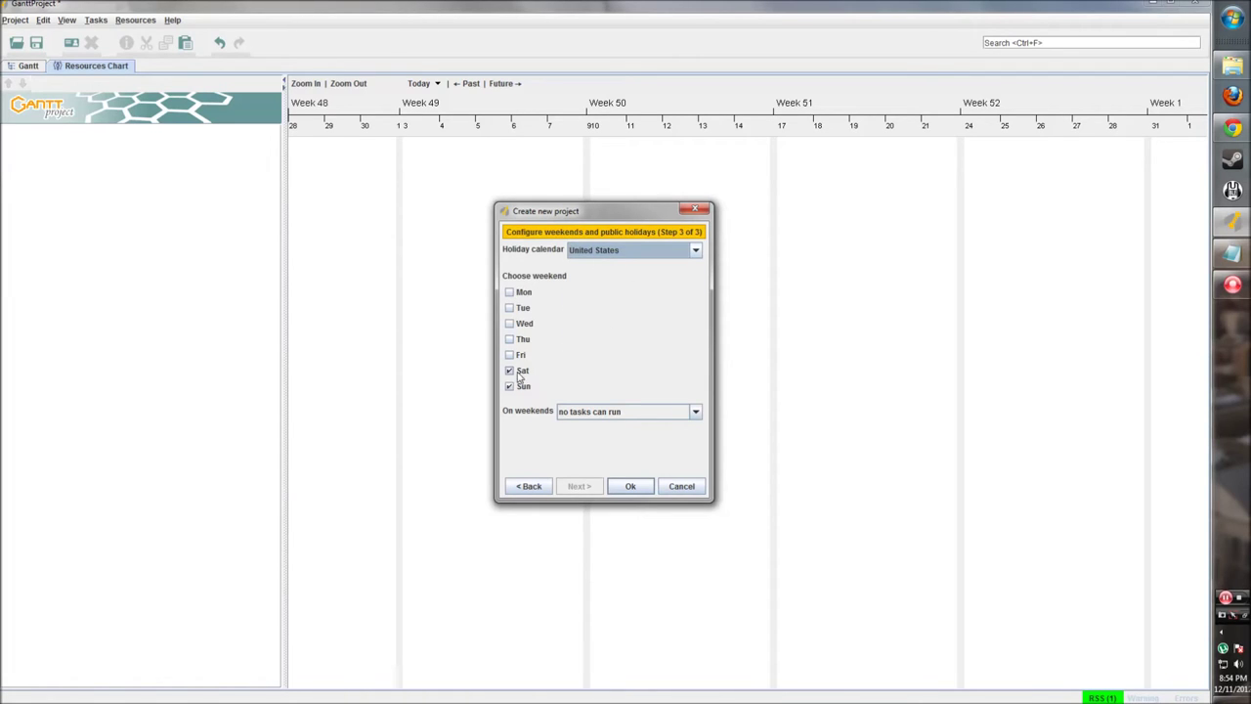
left_click(689, 414)
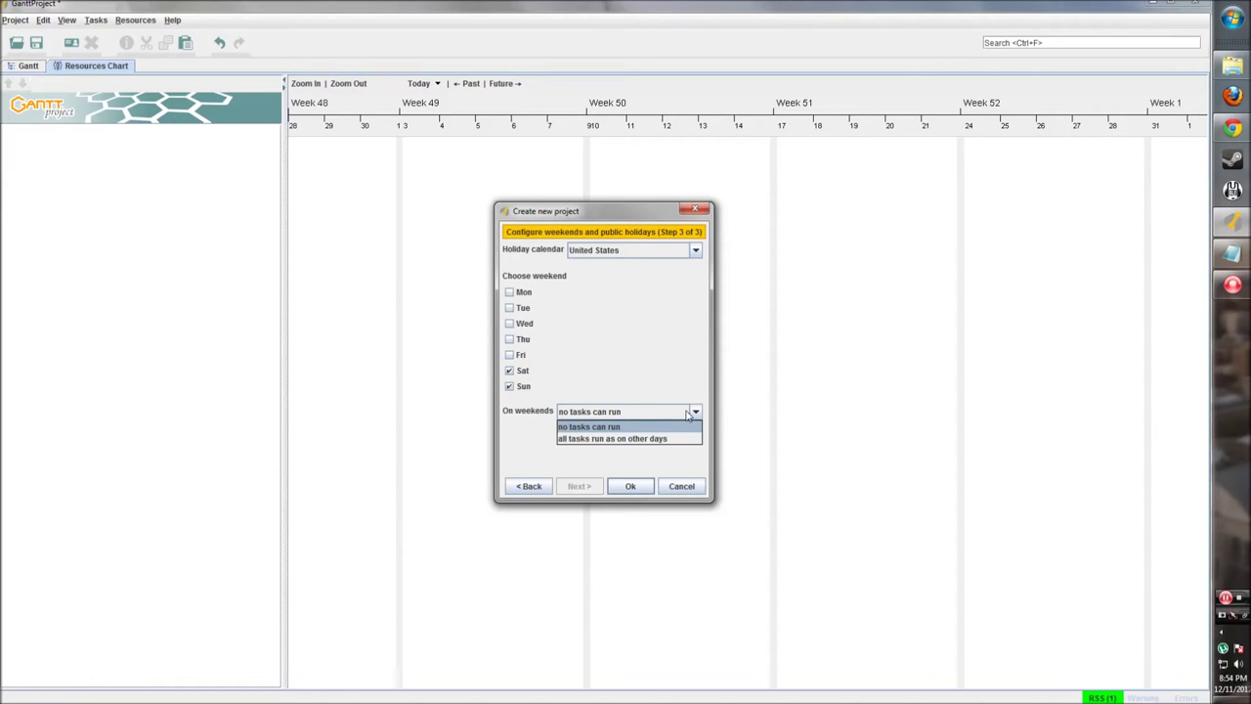
left_click(617, 427)
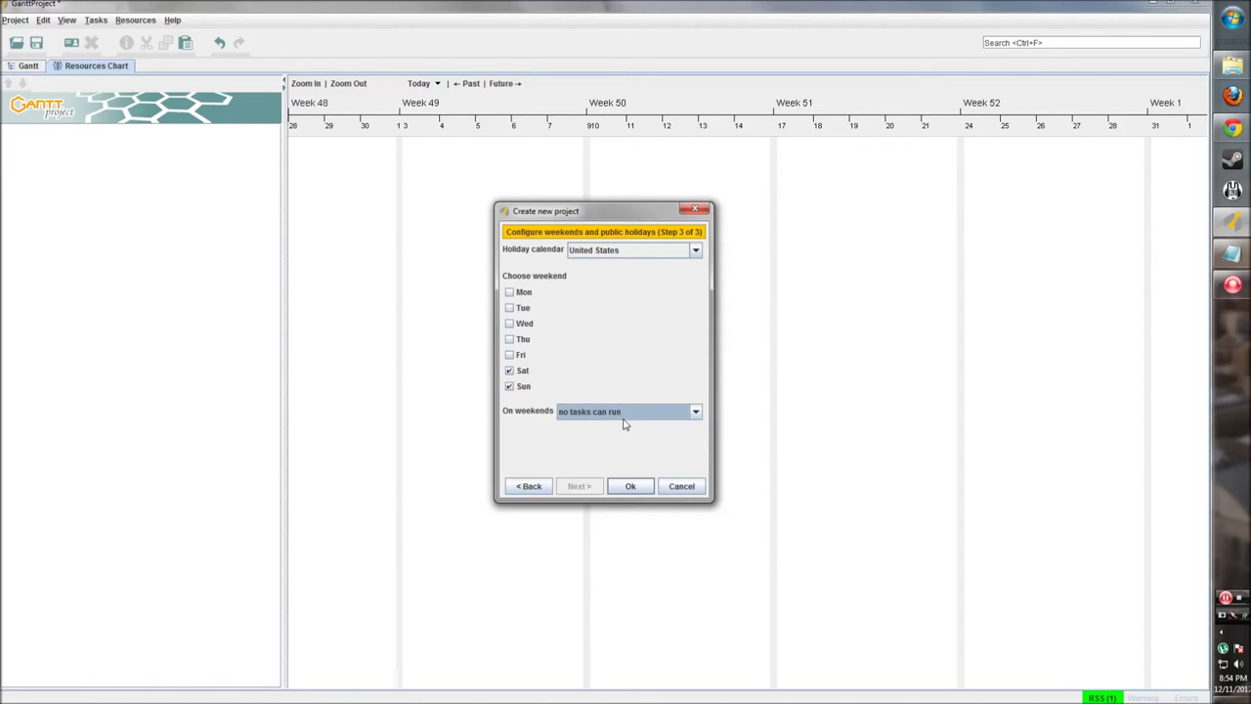
left_click(625, 484)
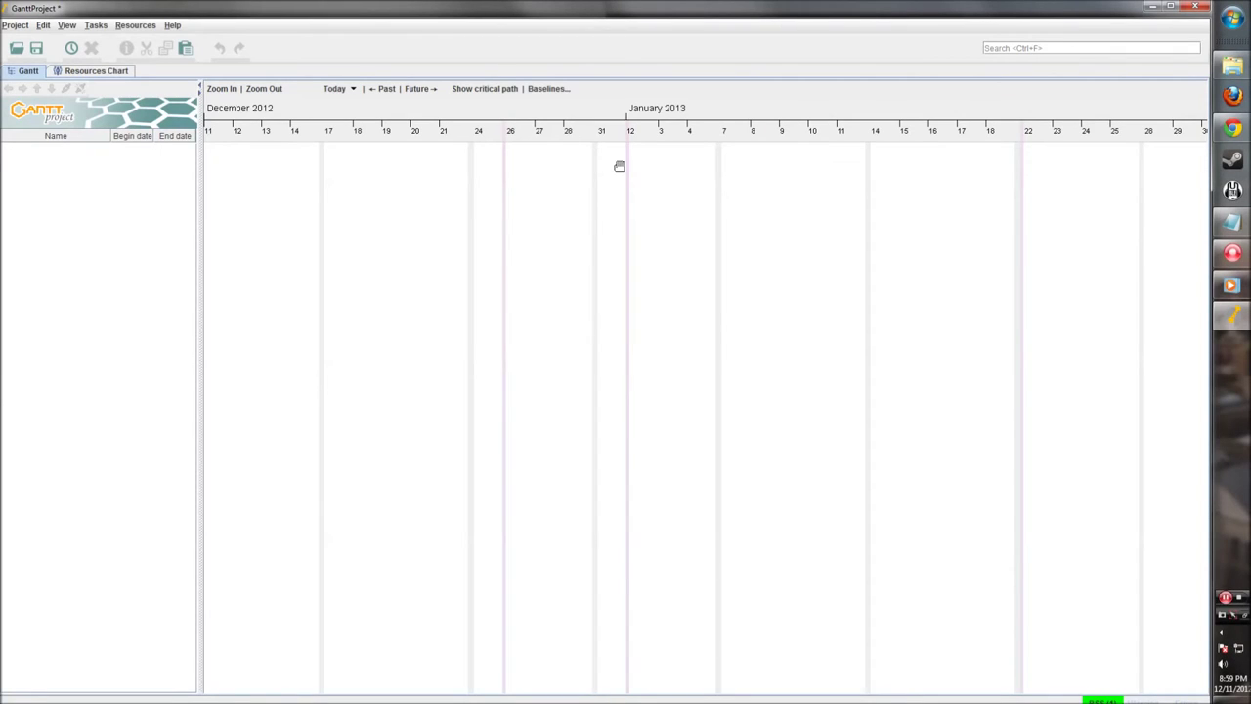
Step: Maximize the window and add the tasks 'Design the page' and 'Code html for page'
left_click(1169, 7)
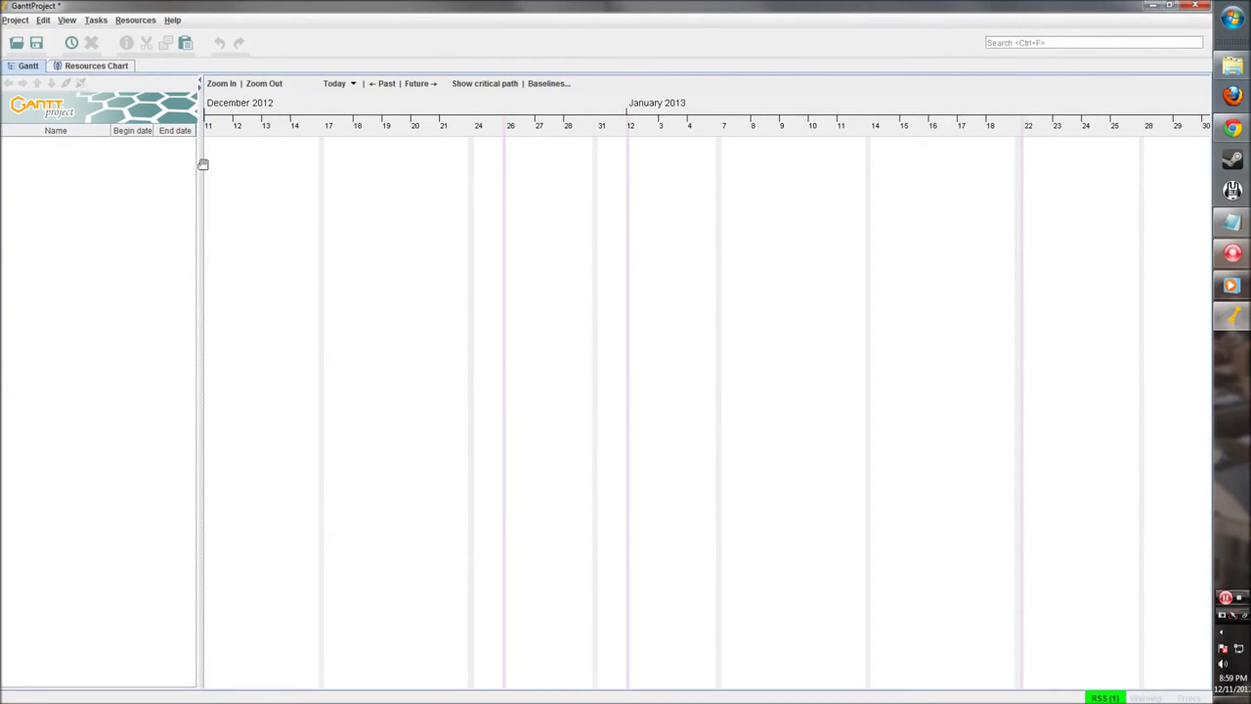
left_click_drag(198, 169, 193, 170)
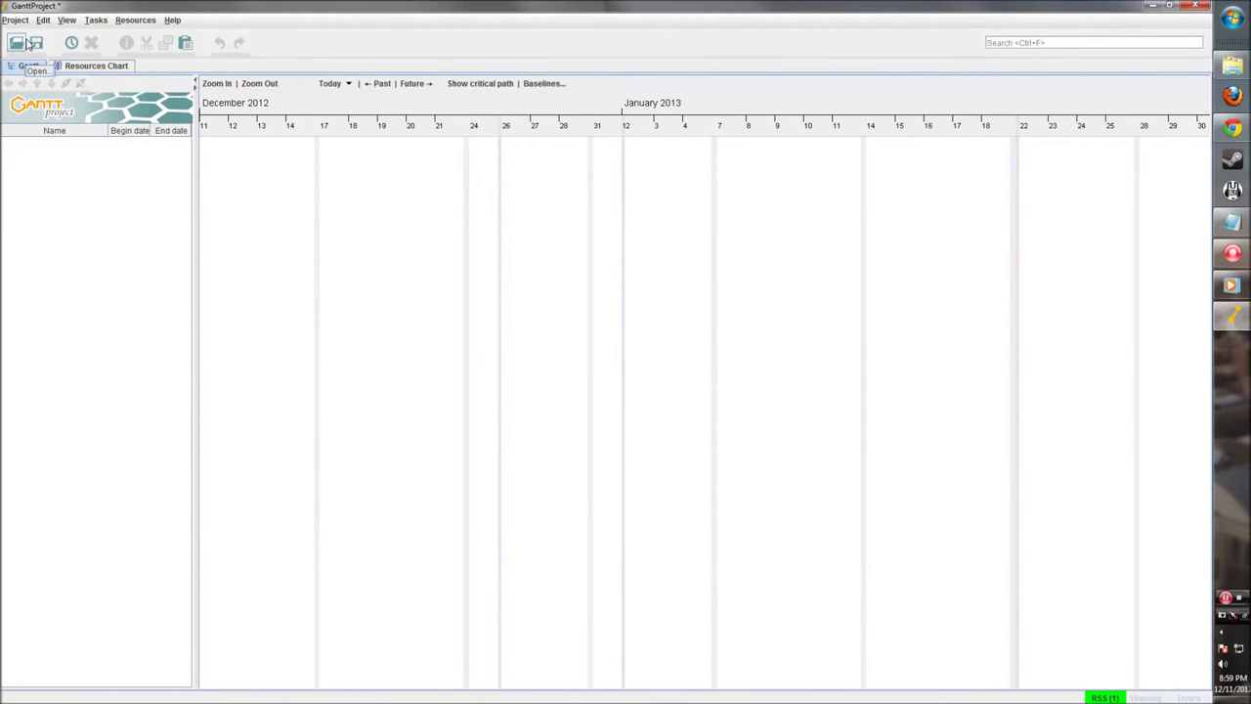
left_click(71, 42)
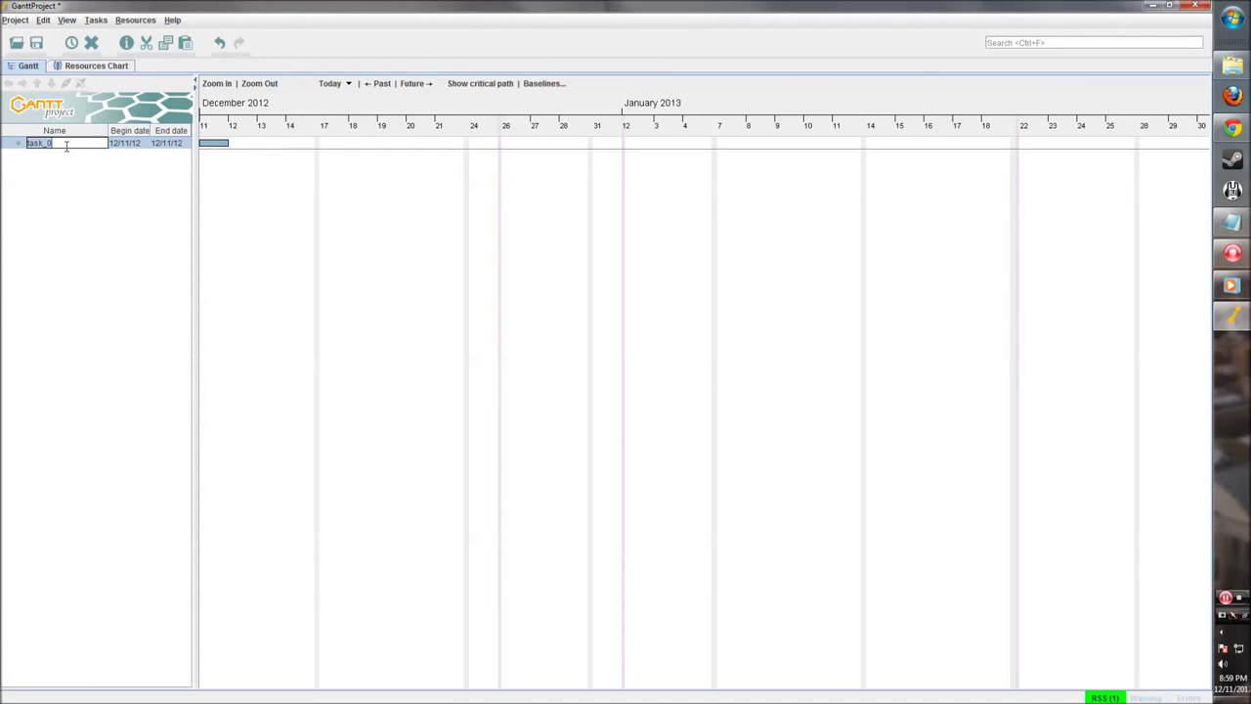
type("Design the page")
key("Return")
right_click(70, 181)
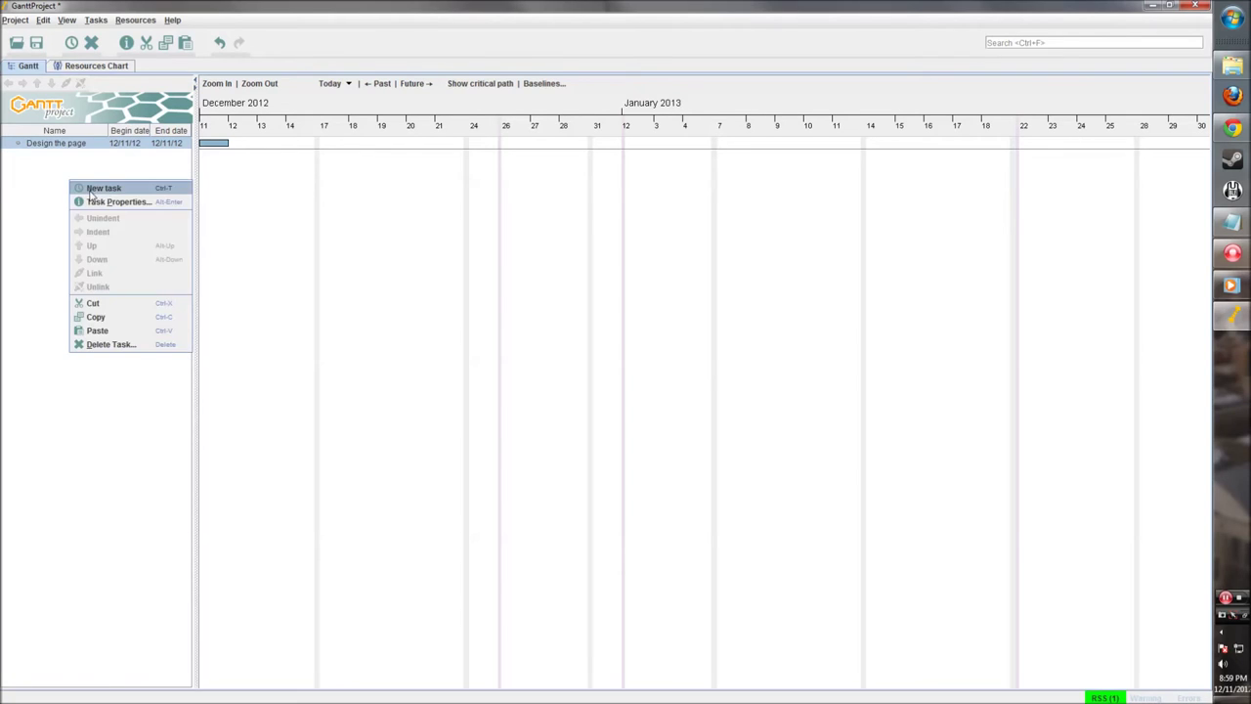
left_click(92, 186)
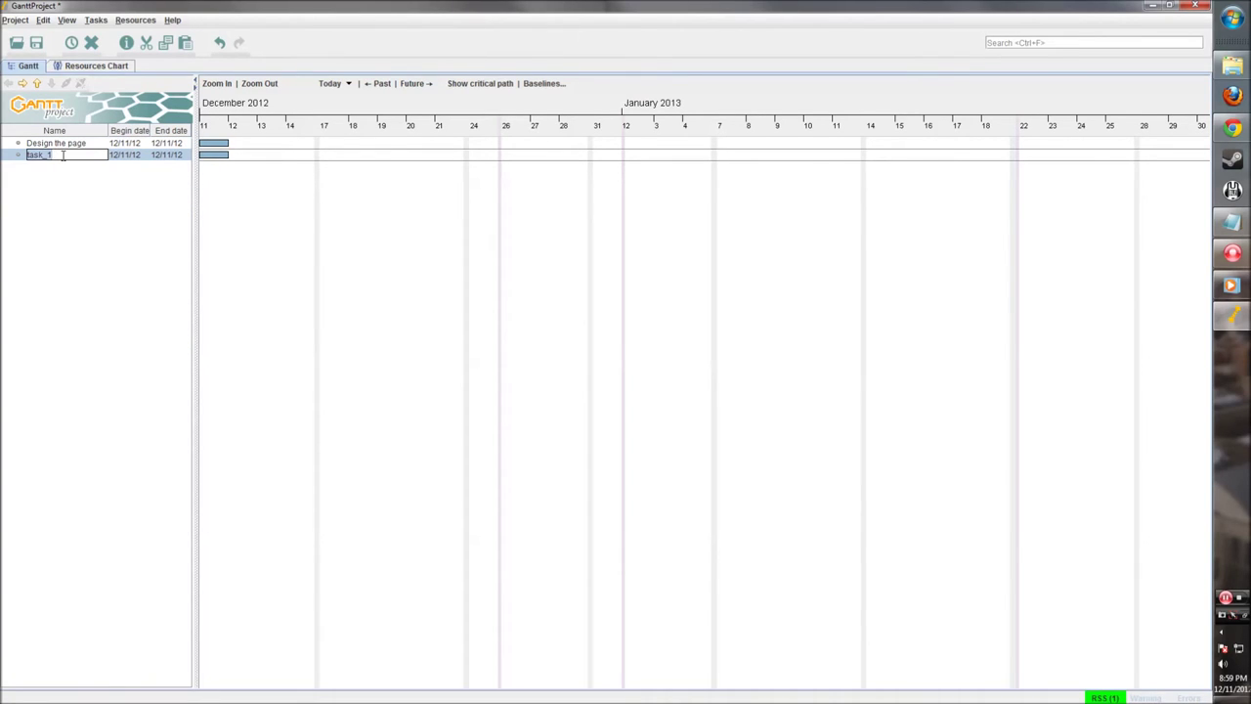
type("Code html for page")
left_click(106, 179)
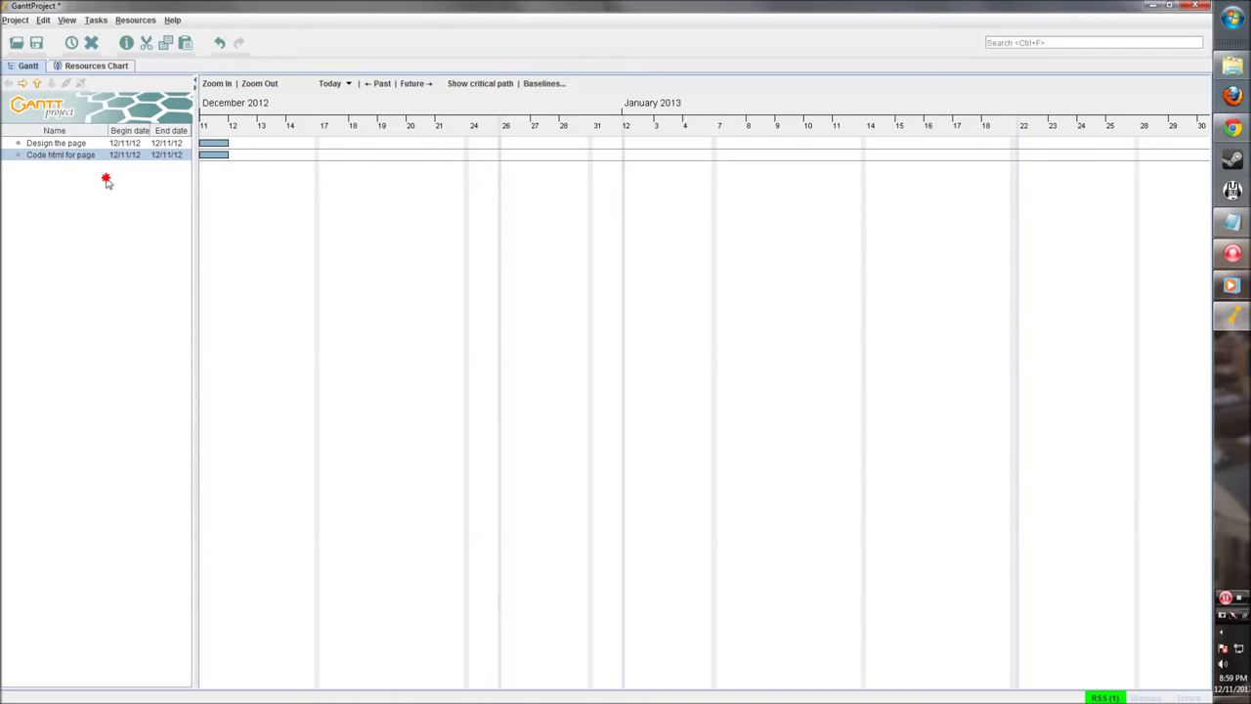
Step: Add 'Code javascript for page' and 'Release the page' tasks, then widen the task table
right_click(92, 187)
left_click(161, 194)
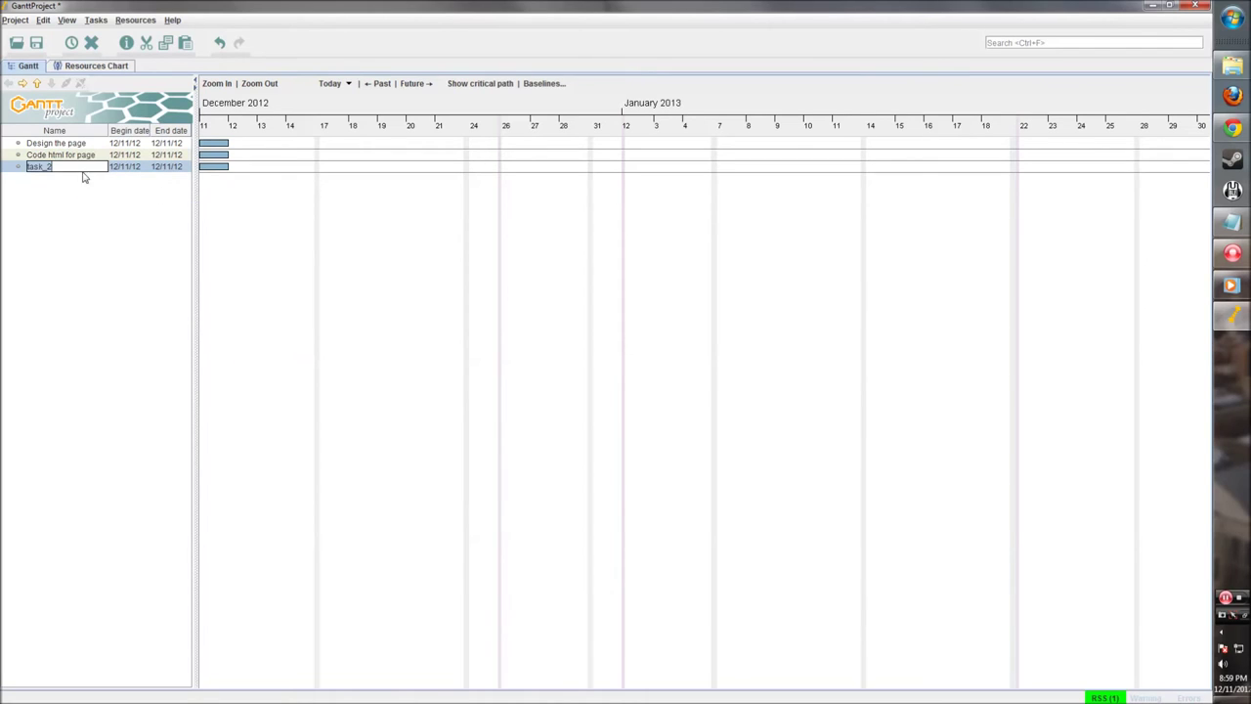
type("Code javascript for page")
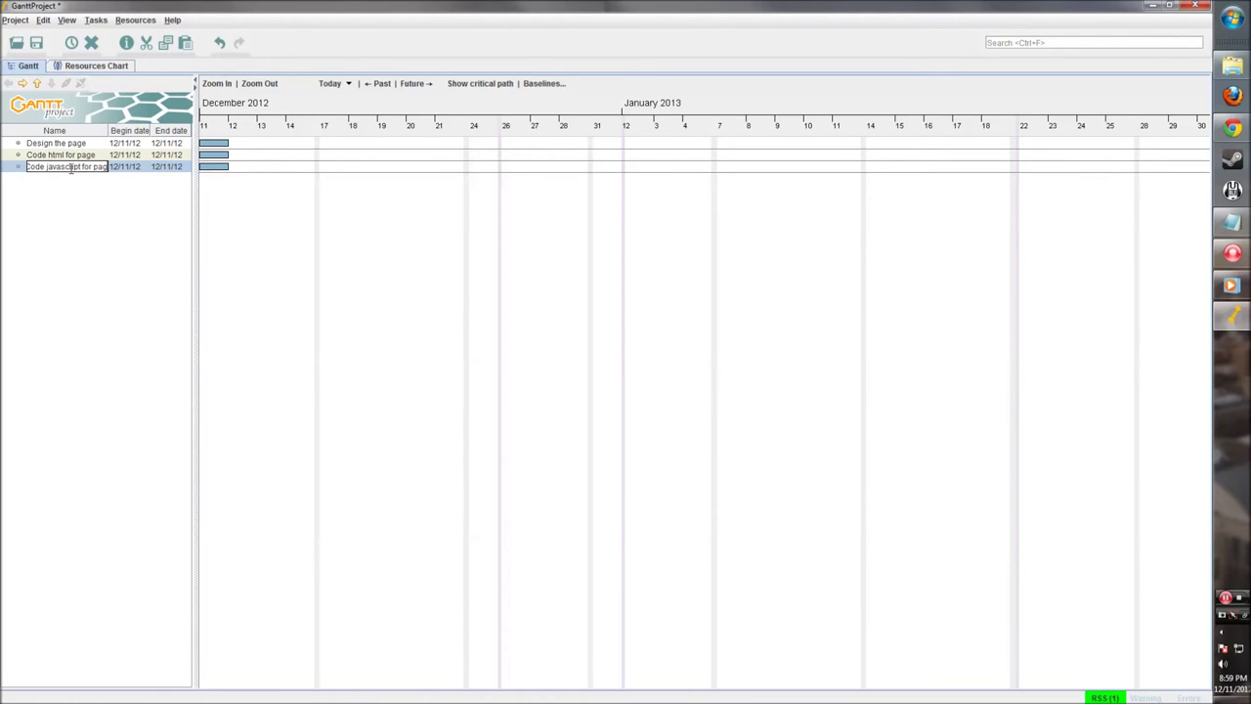
right_click(68, 196)
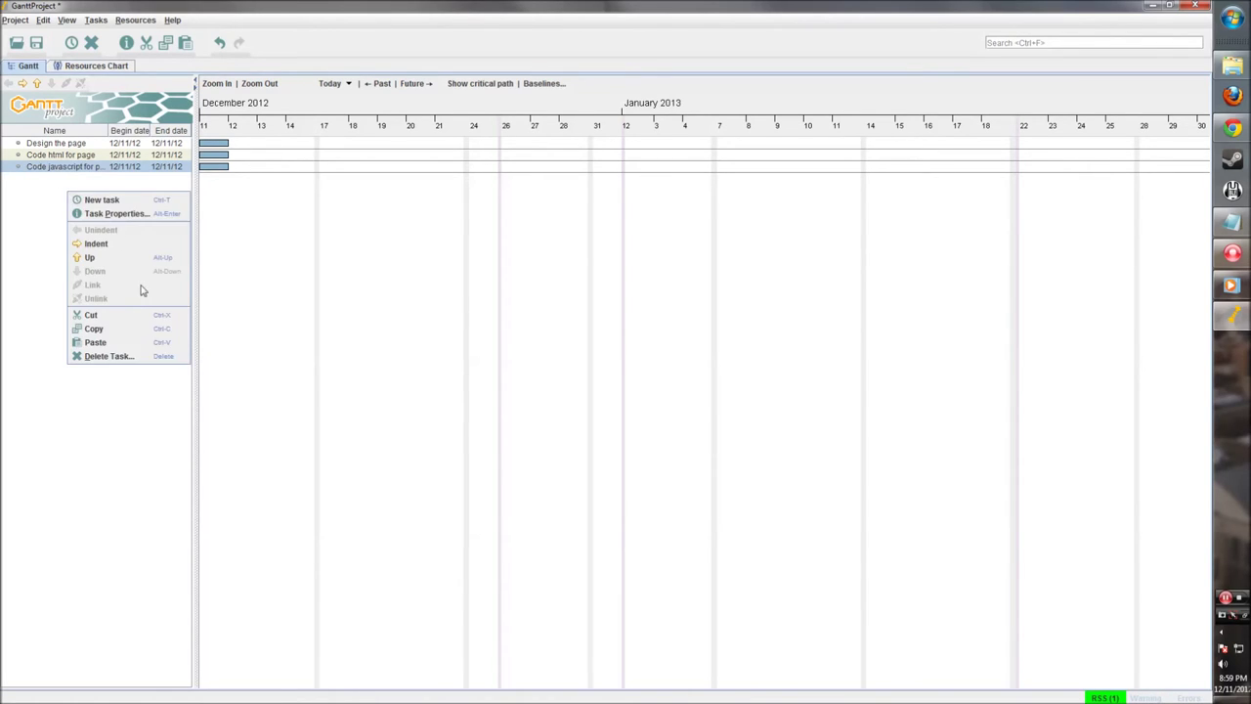
left_click(159, 203)
type("C")
type("elease")
type(" the page")
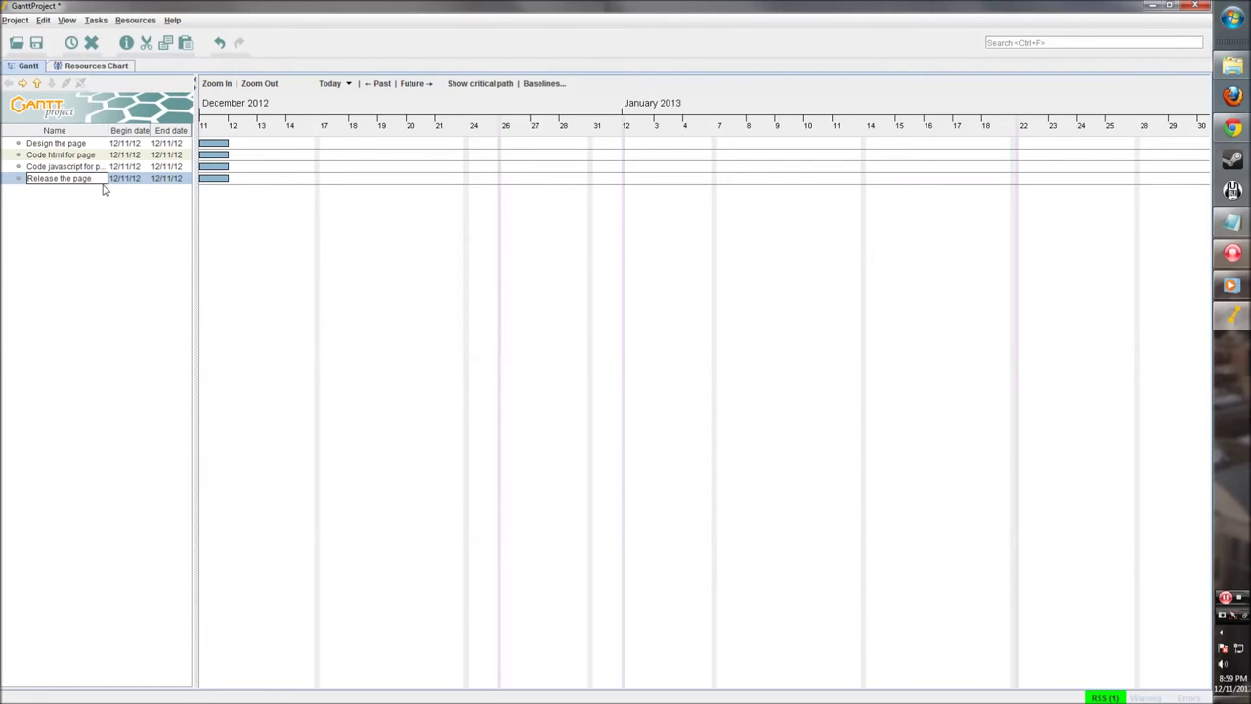
left_click(100, 262)
left_click_drag(195, 142, 200, 141)
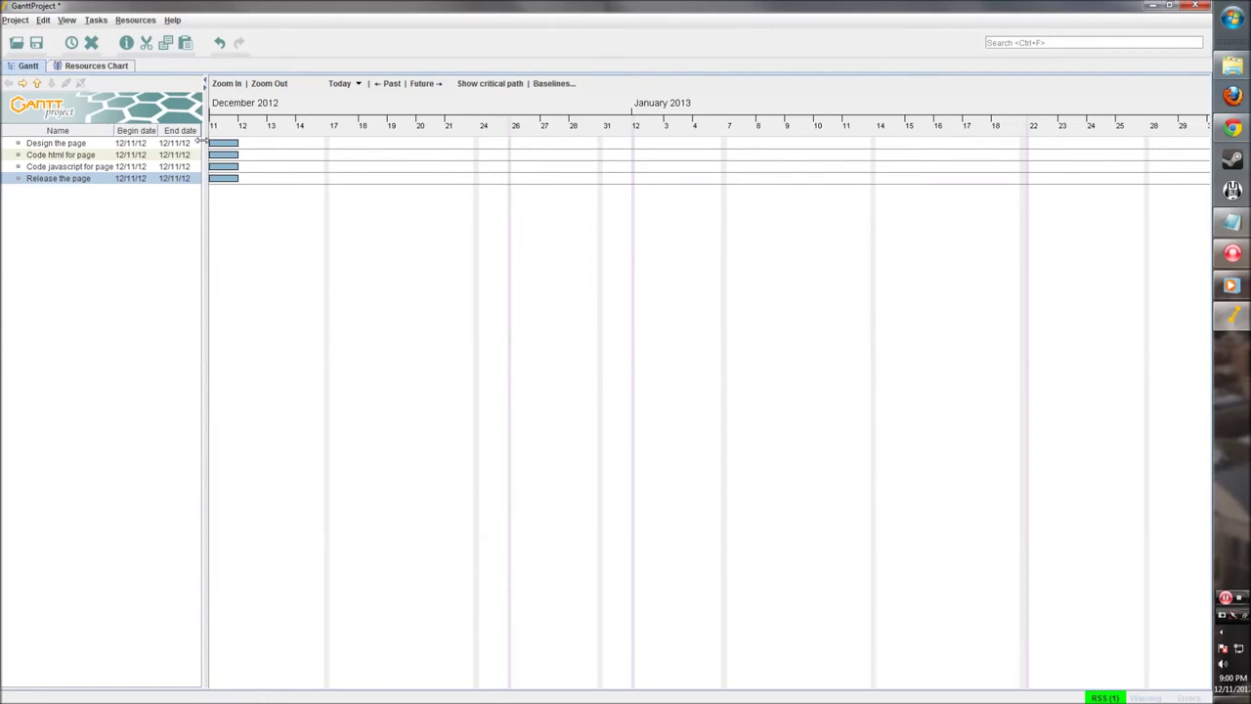
Step: Drag the end of the Design the page bar out to December 14
right_click(386, 211)
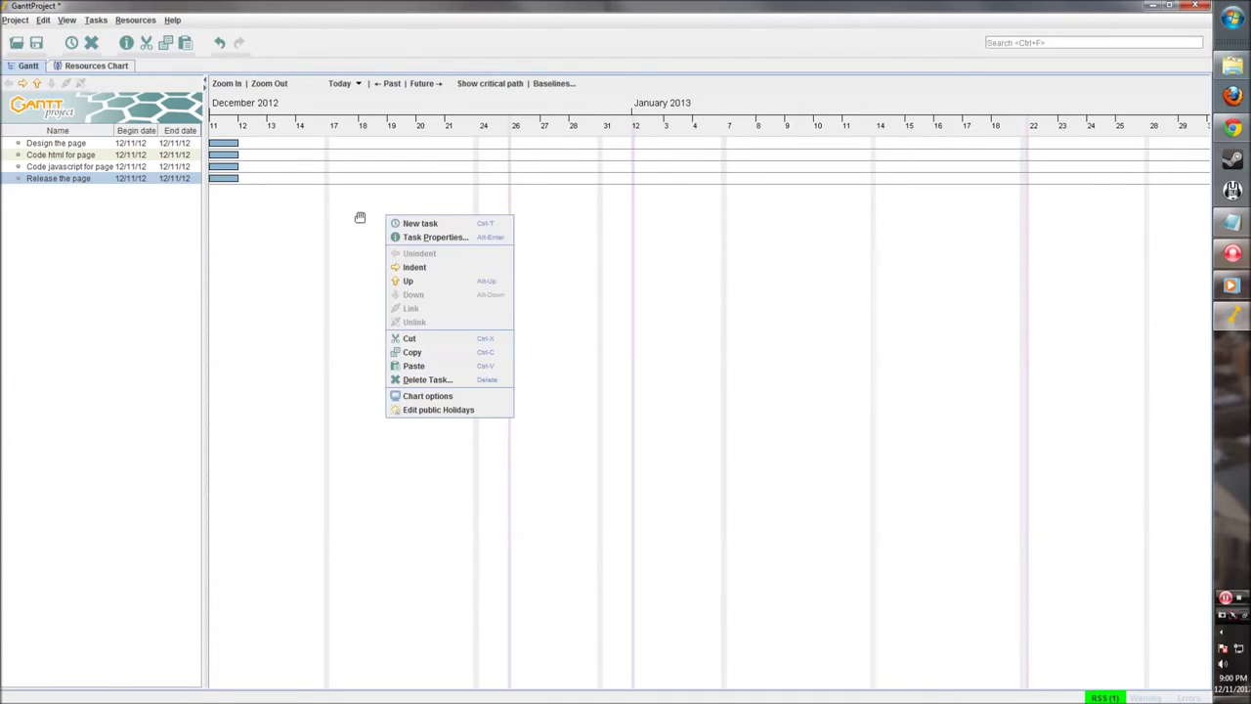
left_click(360, 217)
left_click_drag(335, 223, 460, 241)
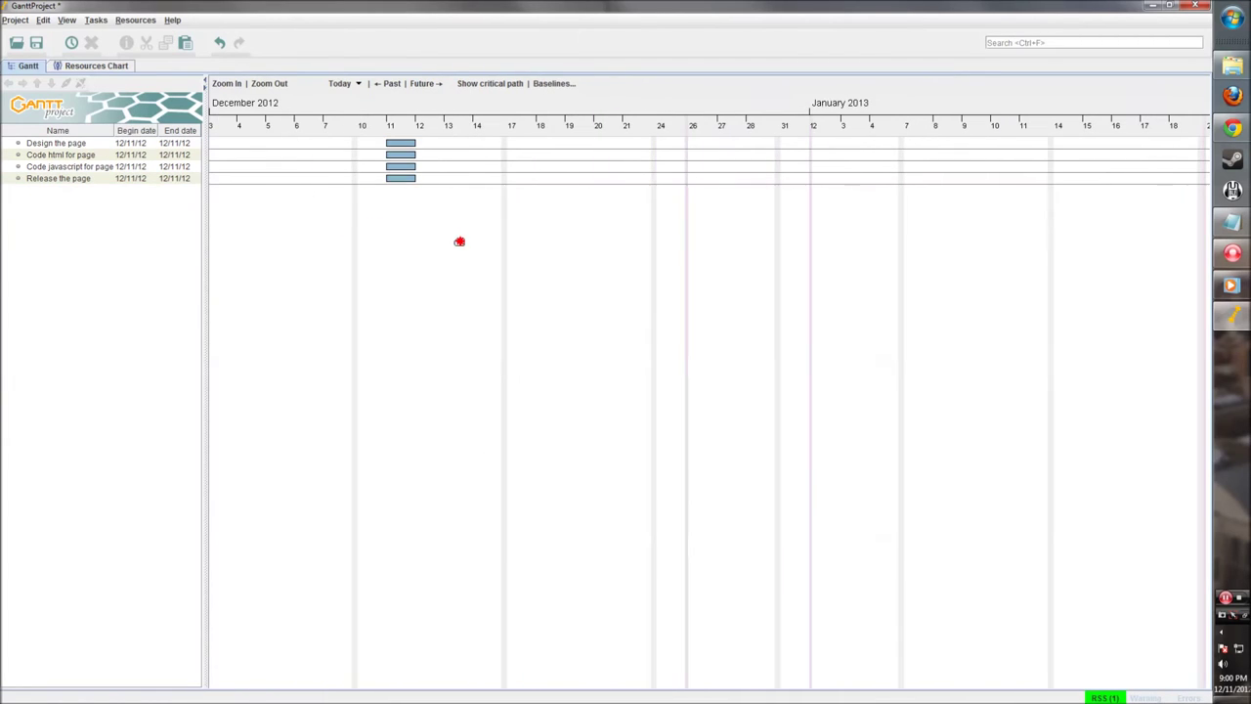
left_click(402, 145)
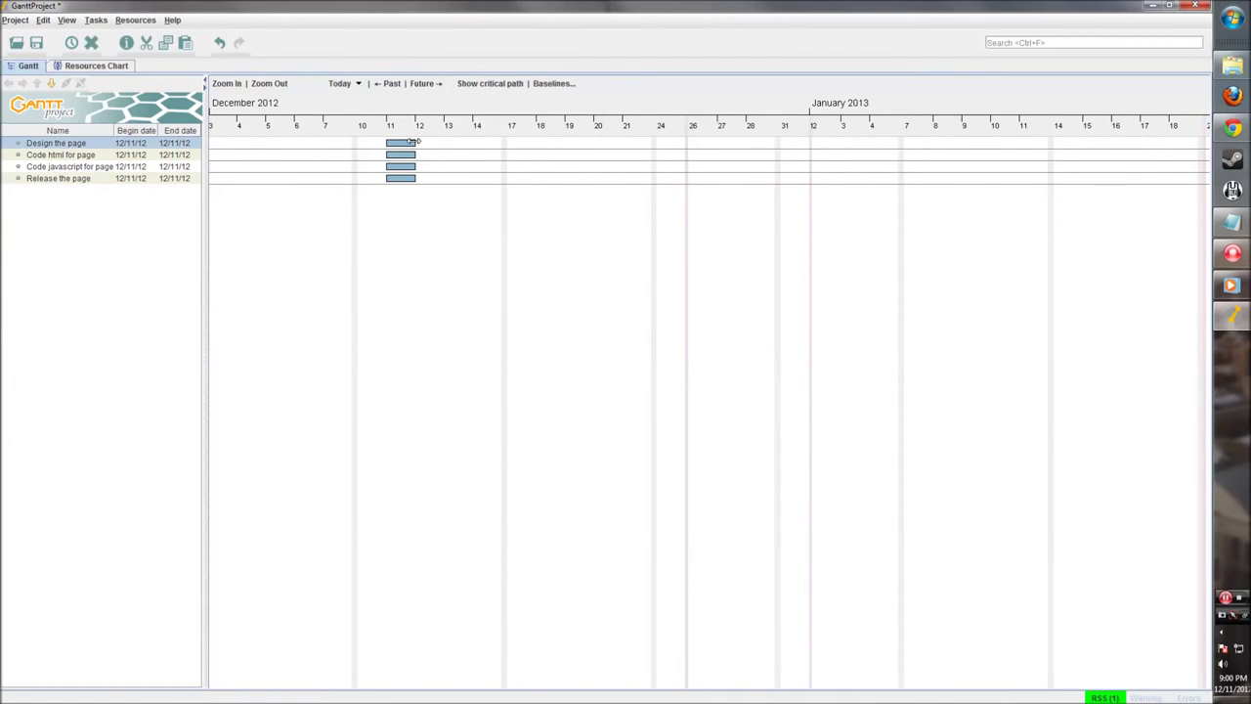
left_click_drag(415, 141, 504, 144)
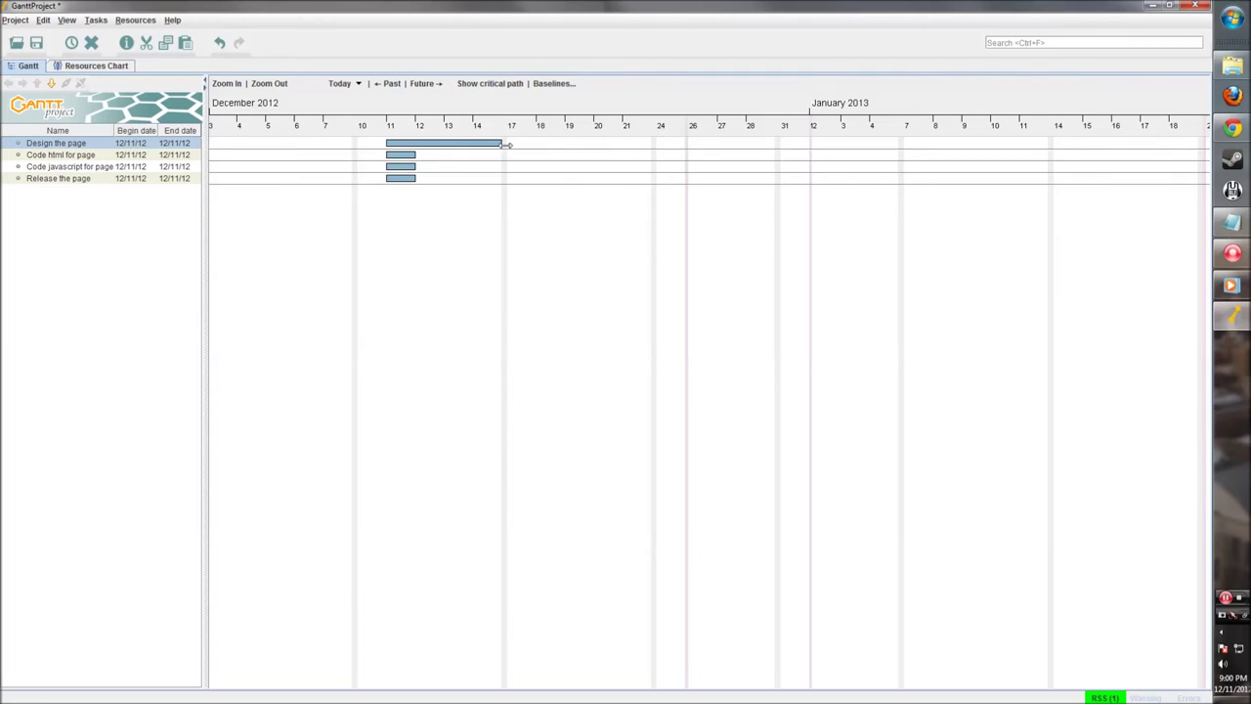
right_click(420, 144)
Step: Give Design the page an Earliest begin of December 12, 2012 and Normal priority
left_click(453, 166)
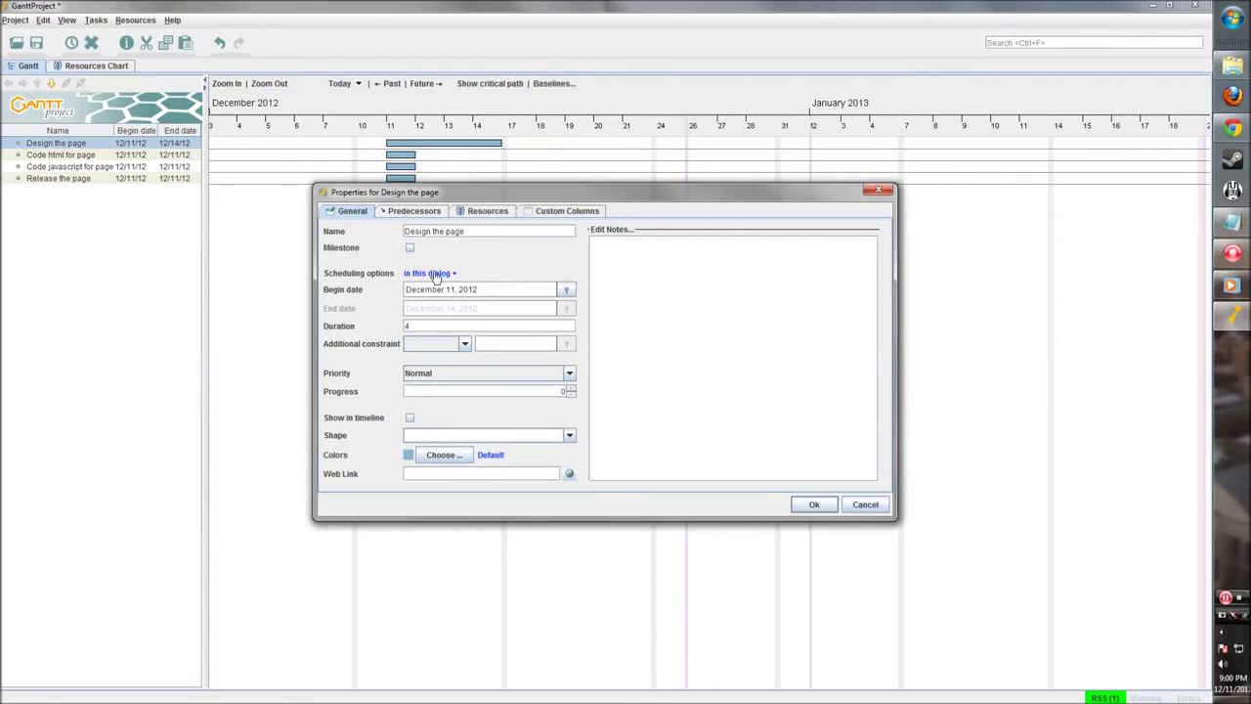
left_click(465, 343)
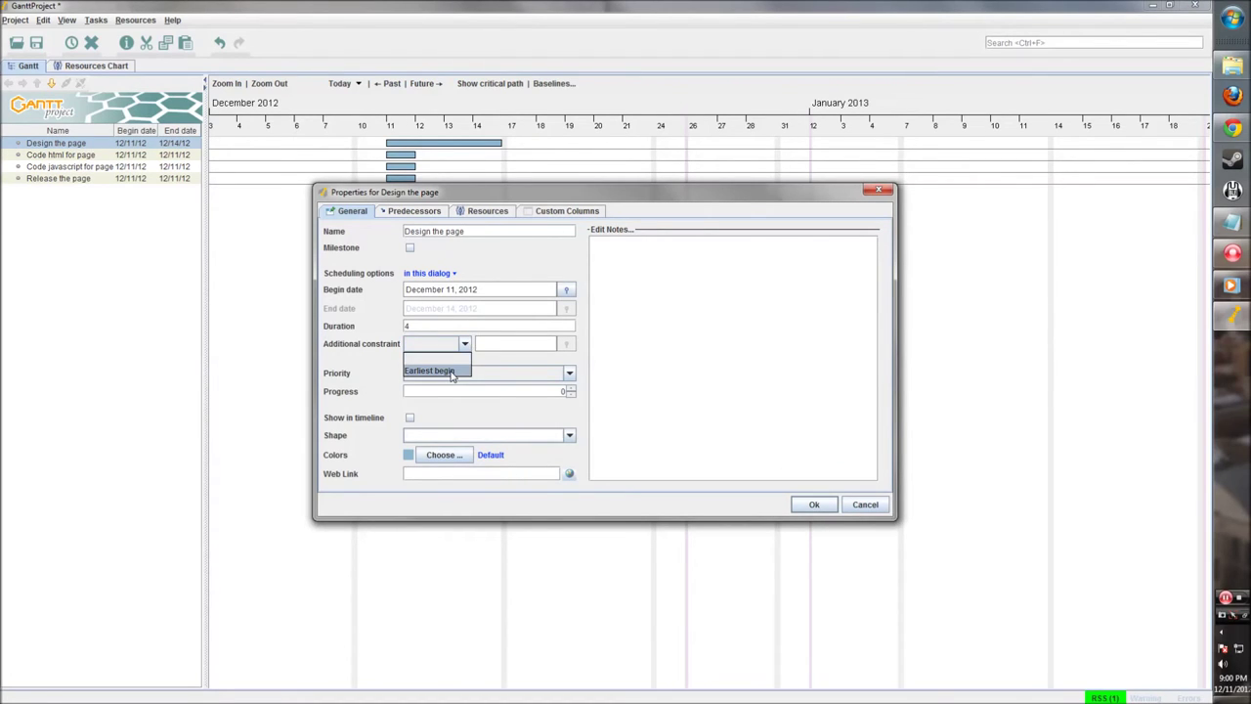
left_click(453, 375)
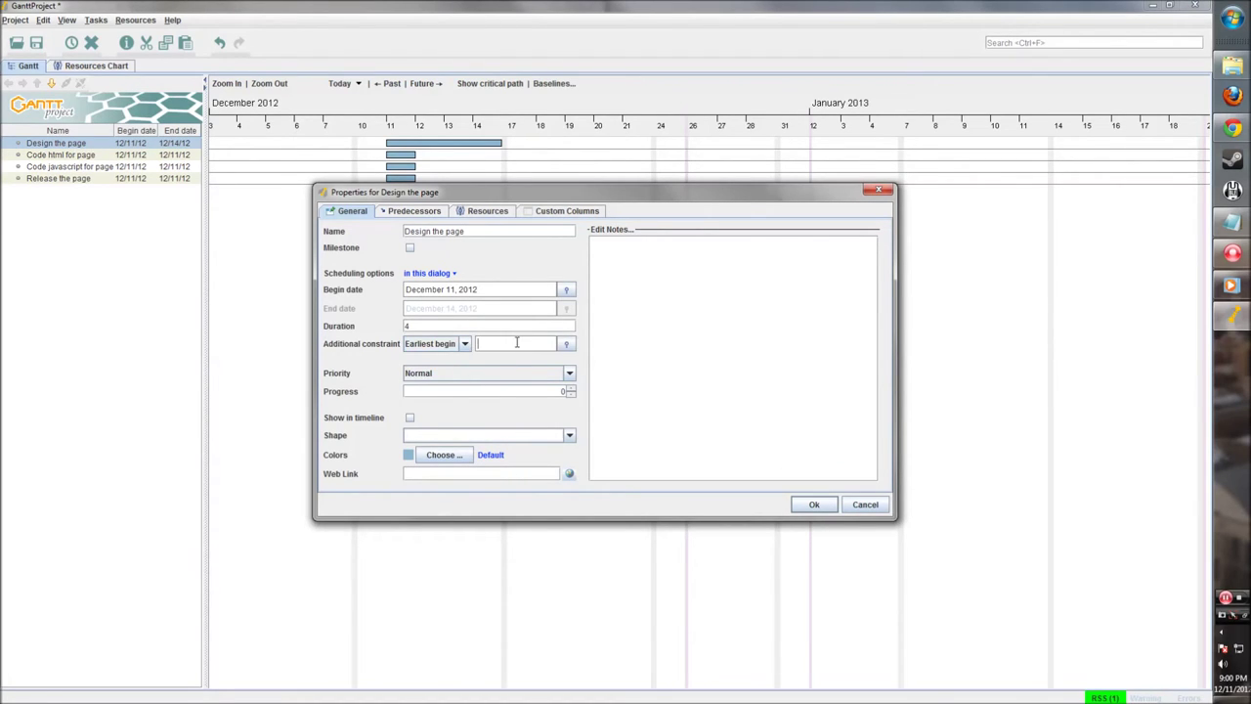
left_click(565, 344)
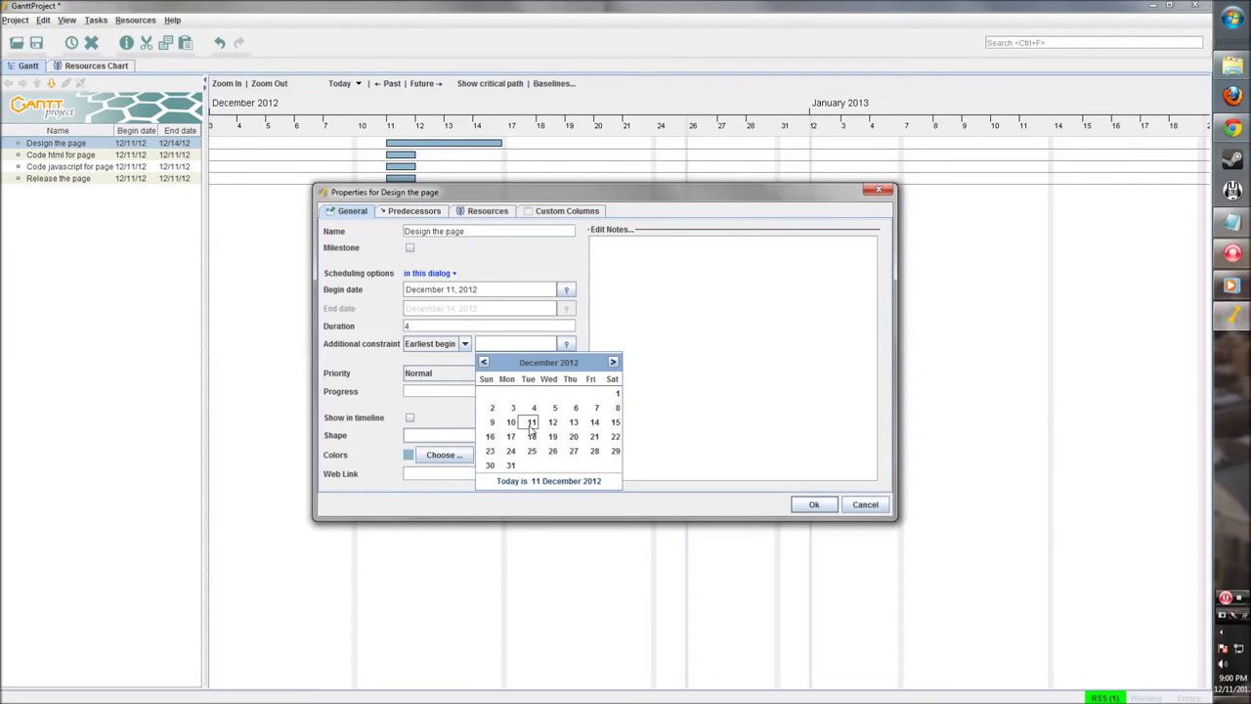
left_click(551, 426)
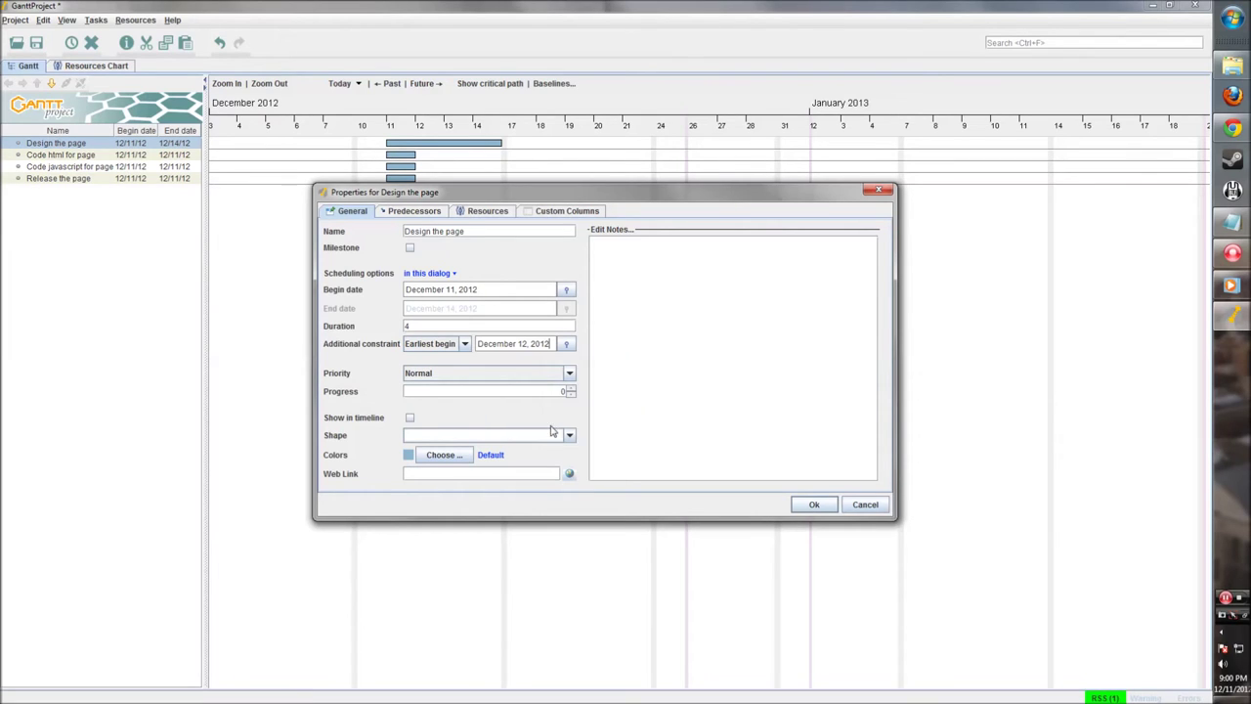
left_click(435, 377)
left_click(427, 424)
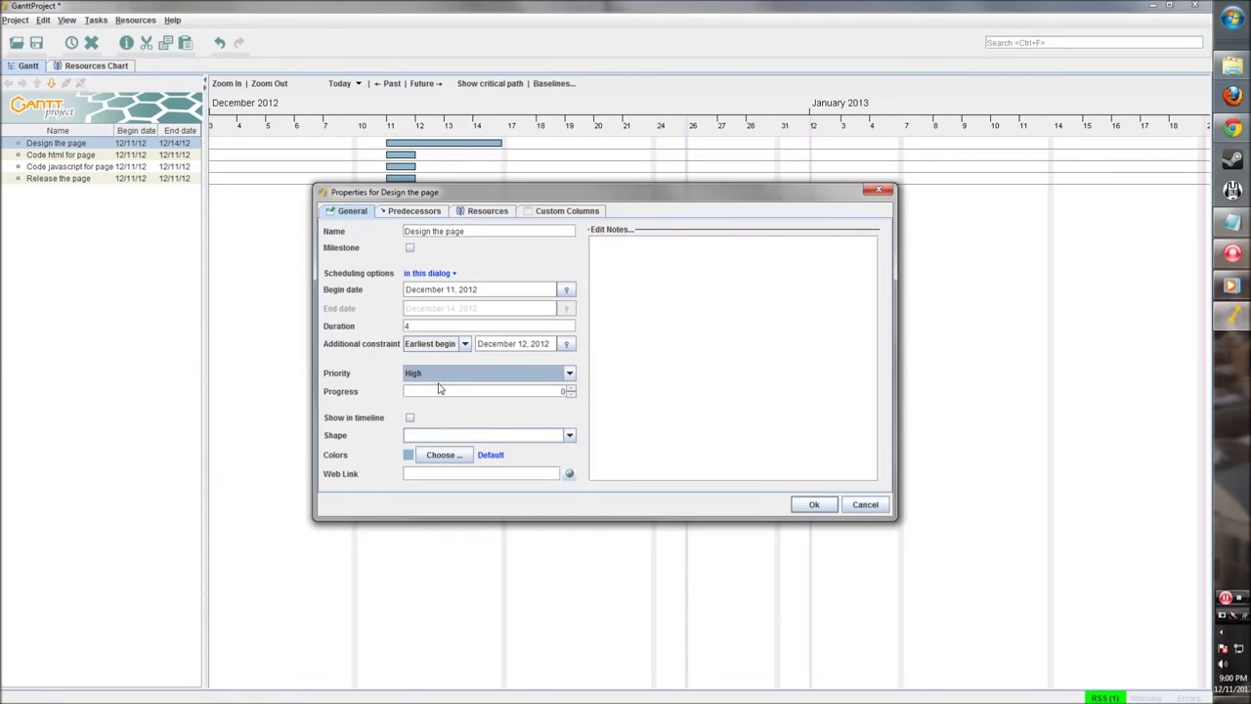
left_click(445, 376)
left_click(431, 412)
Step: Set the Design the page bar colour to blue and apply the properties
left_click(416, 435)
left_click(417, 437)
left_click(435, 456)
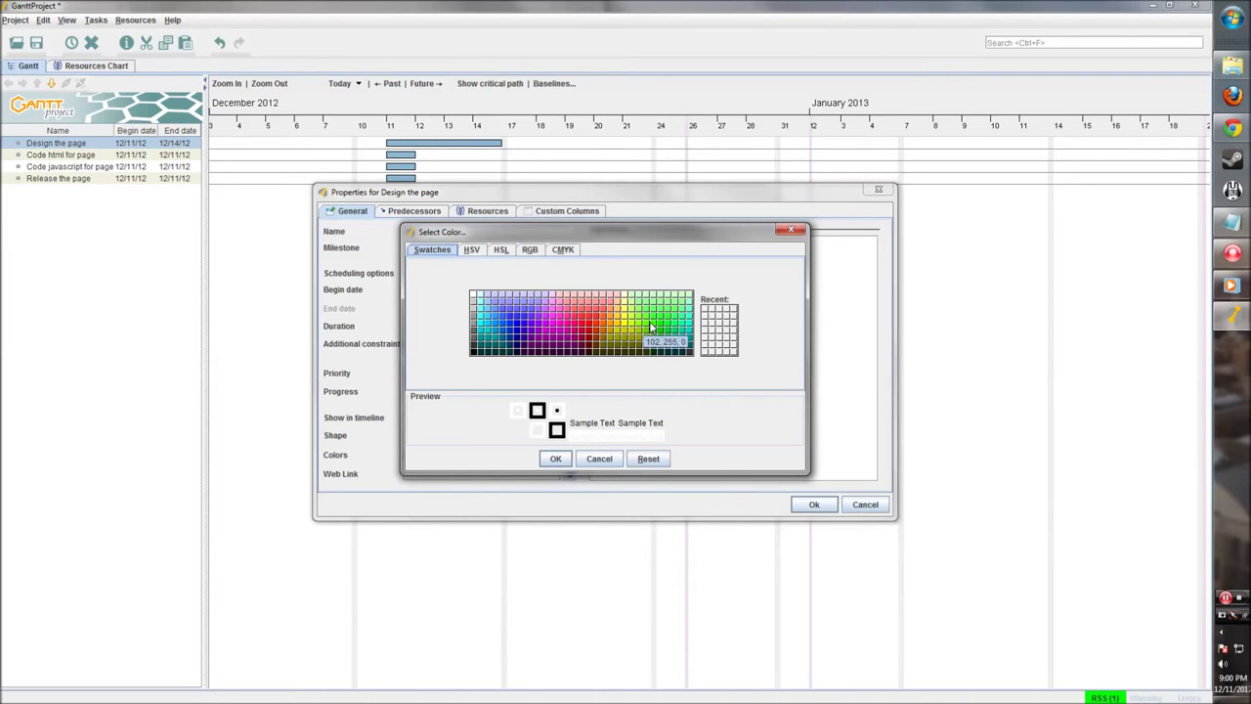
left_click(517, 334)
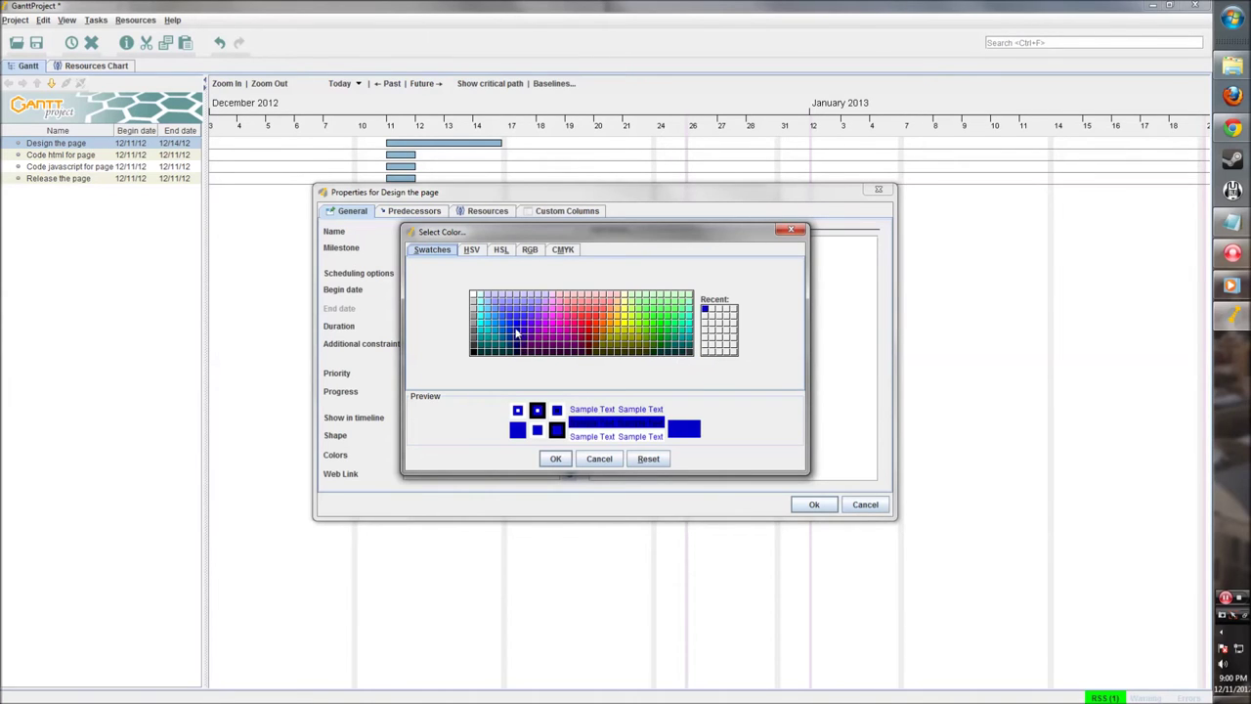
left_click(554, 458)
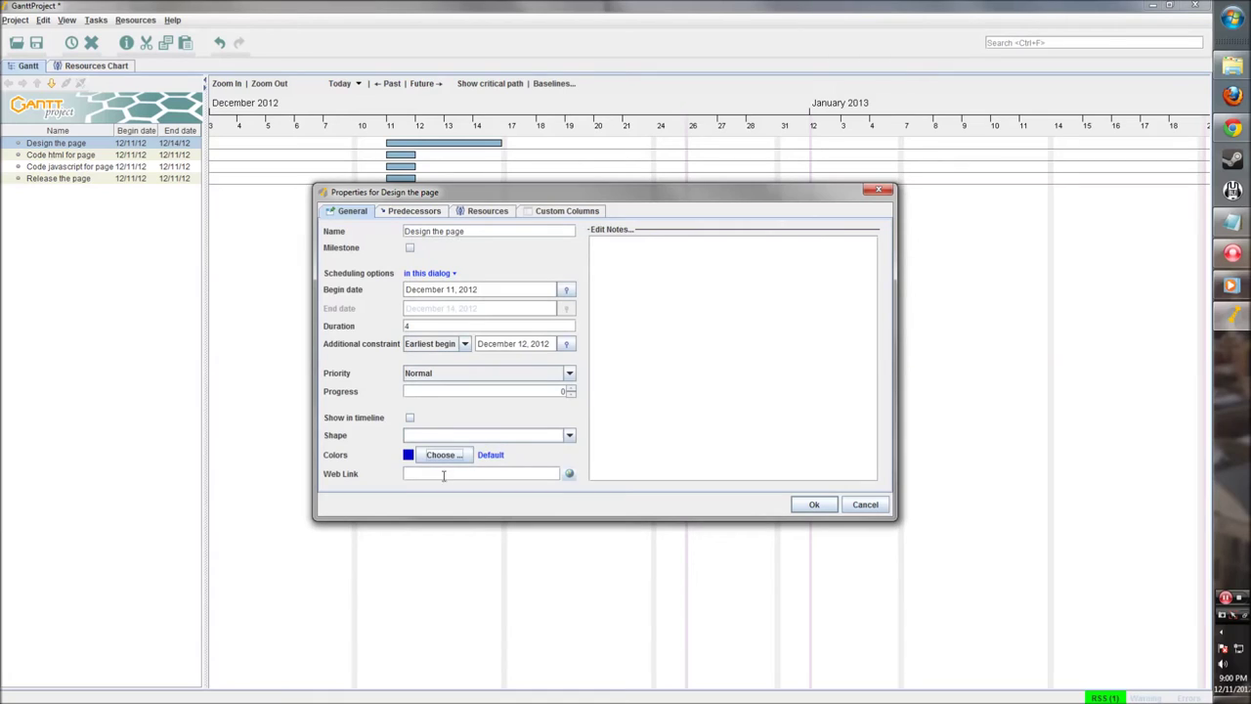
left_click(431, 213)
left_click(485, 217)
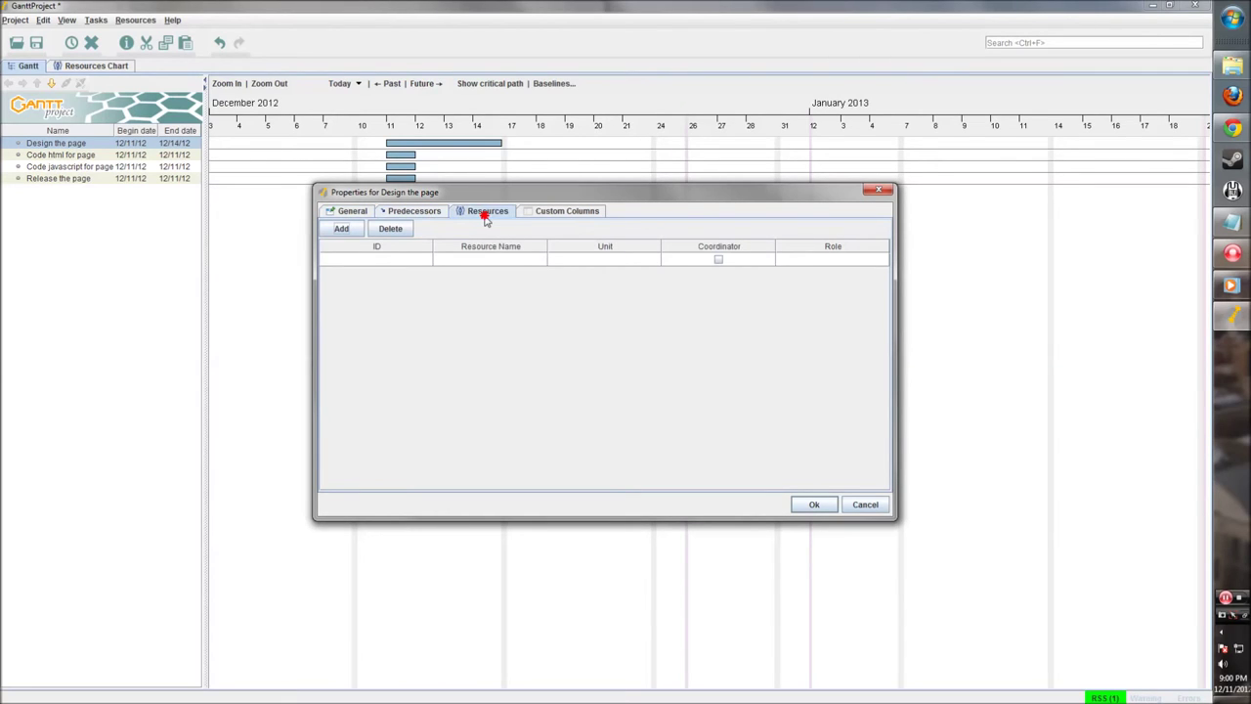
left_click(553, 215)
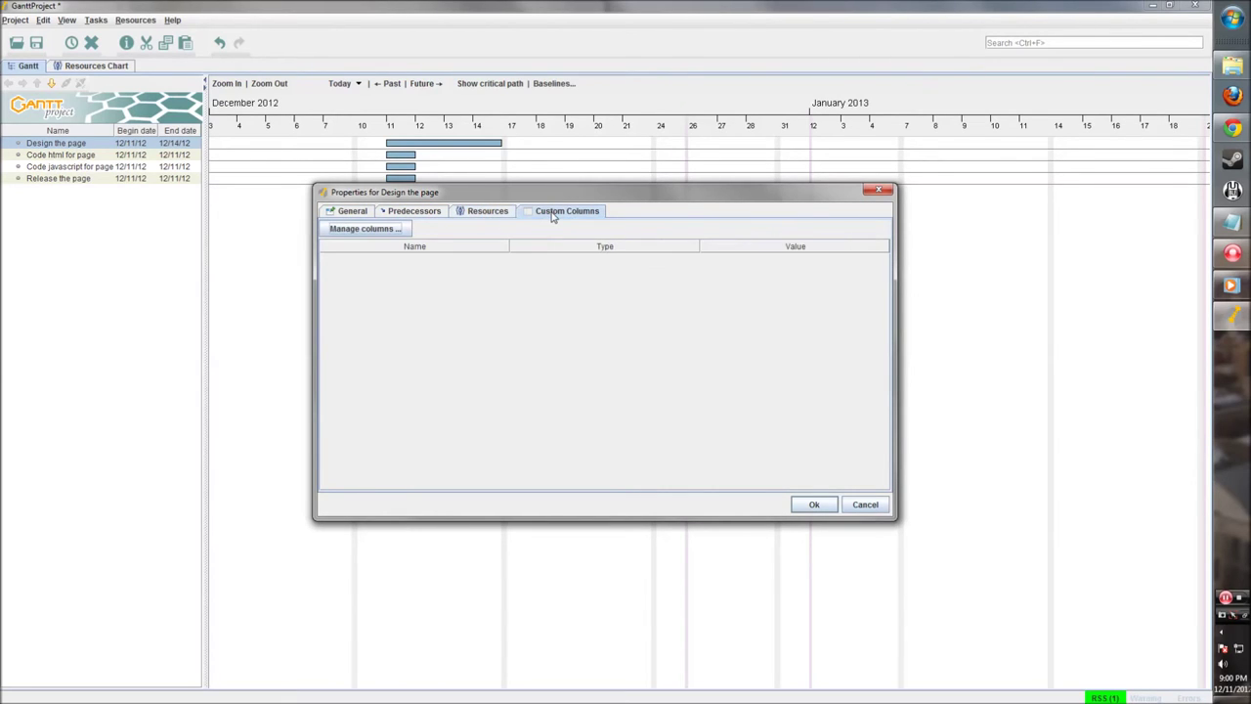
left_click(814, 505)
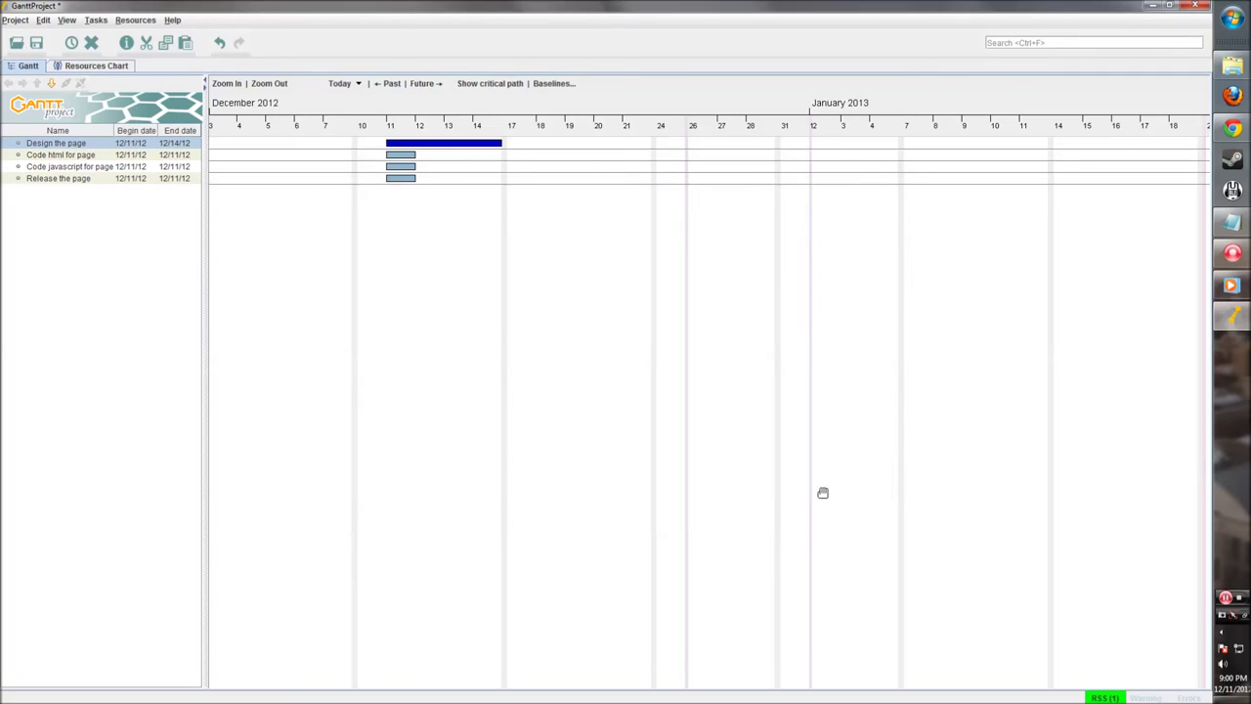
Step: Move Design the page to start December 12 and give Code html for page a green bar
left_click_drag(387, 142, 433, 147)
double_click(395, 157)
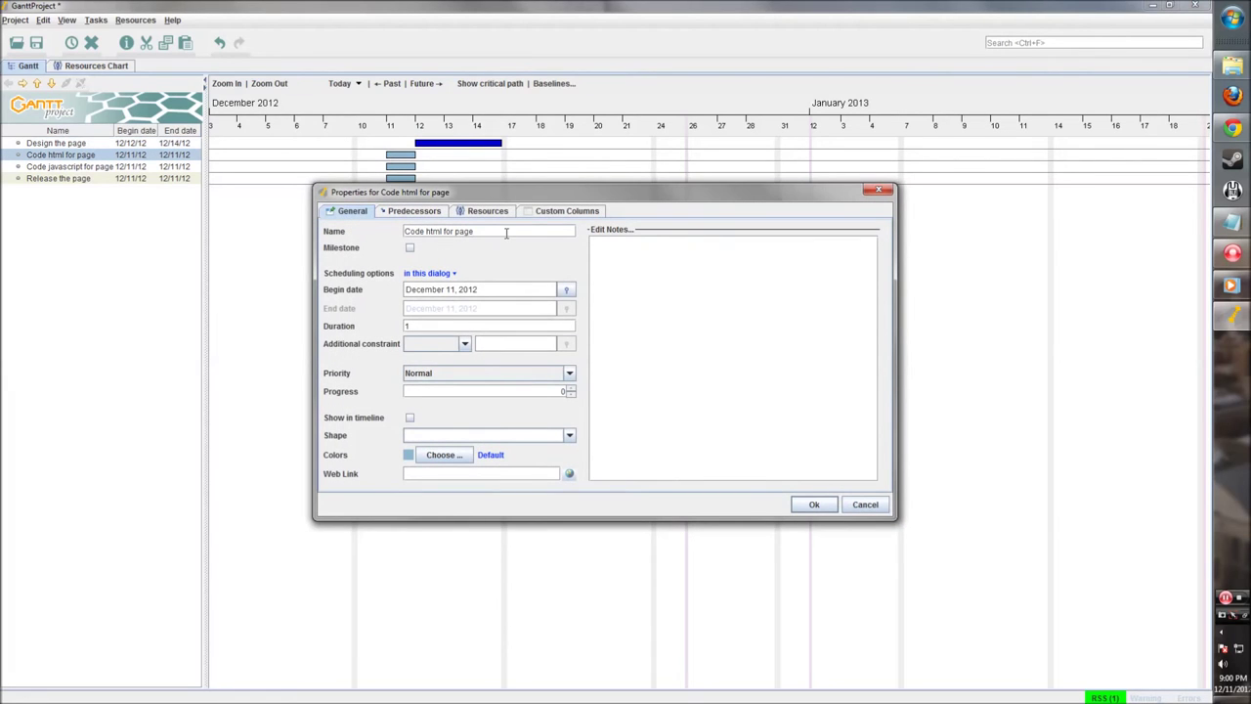
left_click_drag(458, 292, 404, 291)
left_click(482, 292)
left_click(410, 456)
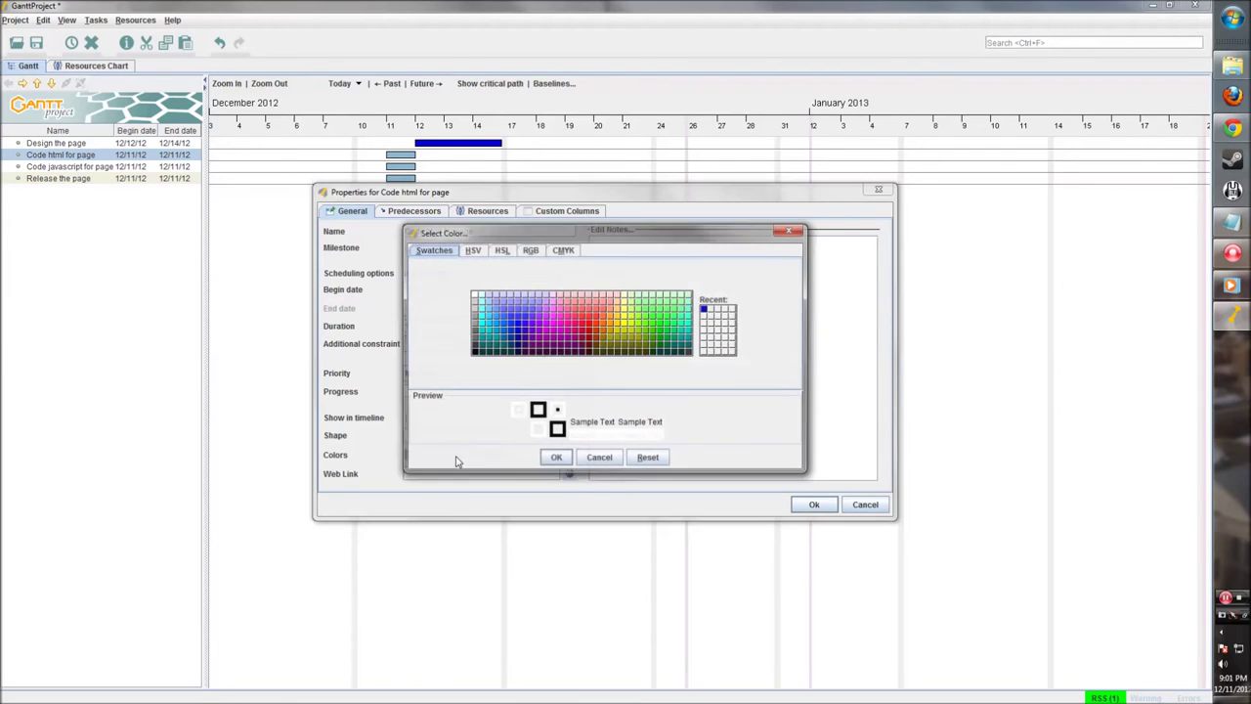
left_click(589, 331)
left_click(556, 459)
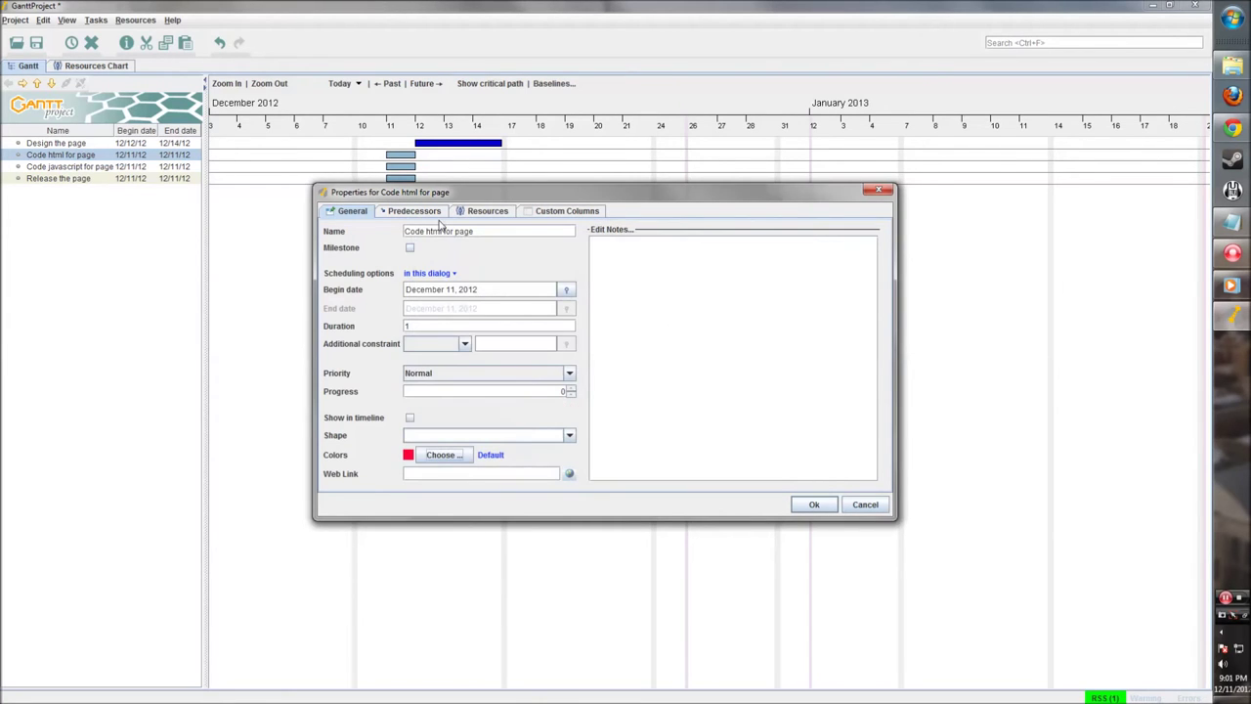
left_click(436, 452)
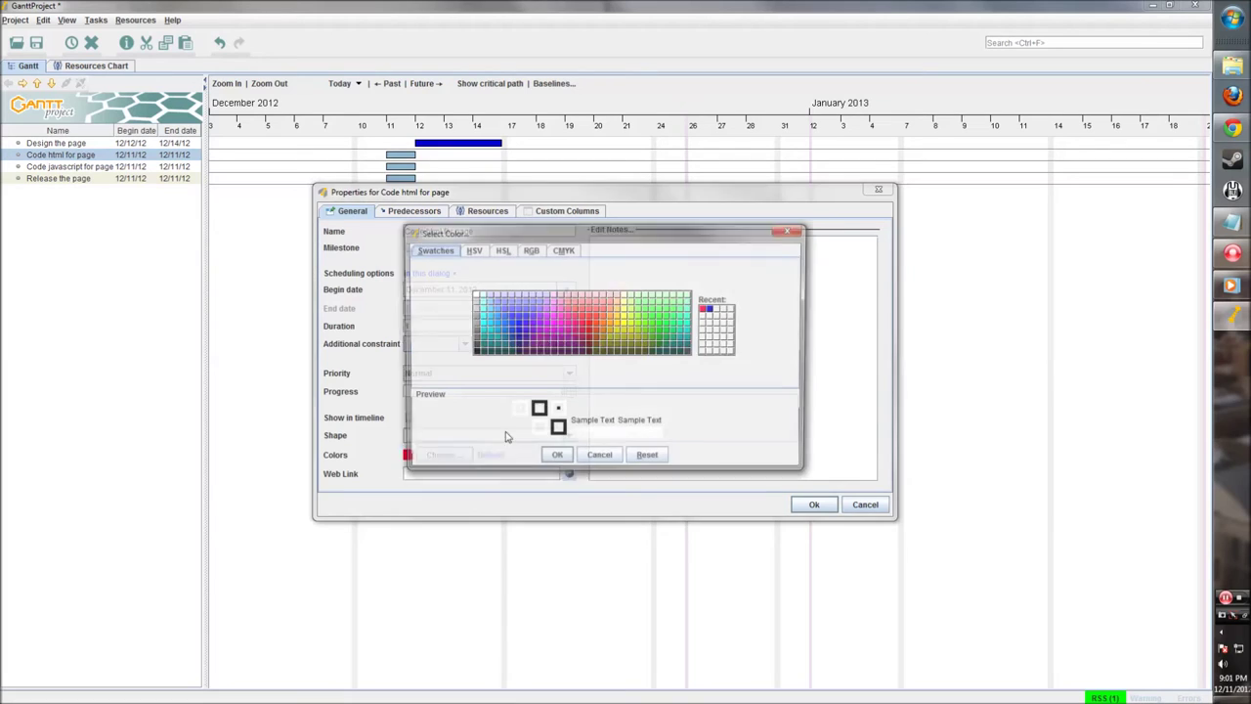
left_click(675, 342)
left_click(555, 458)
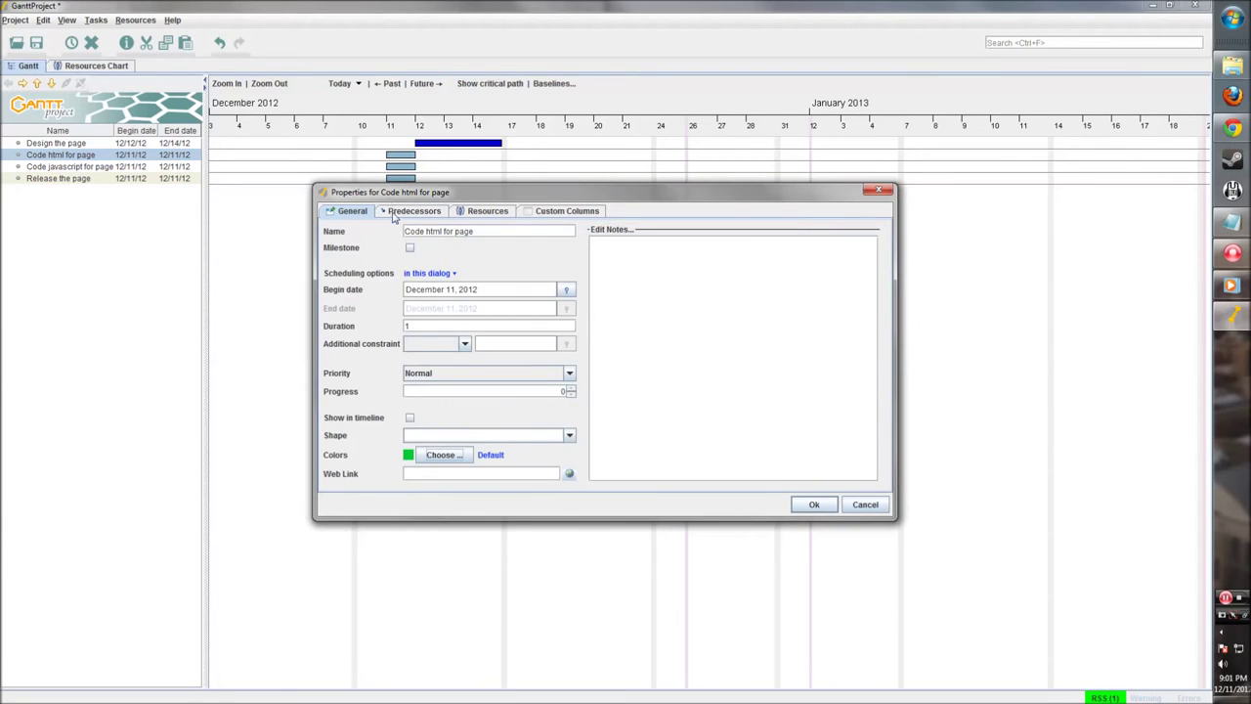
Step: Make Design the page the predecessor of Code html for page and extend it to about December 23
left_click(396, 211)
left_click_drag(444, 195, 446, 238)
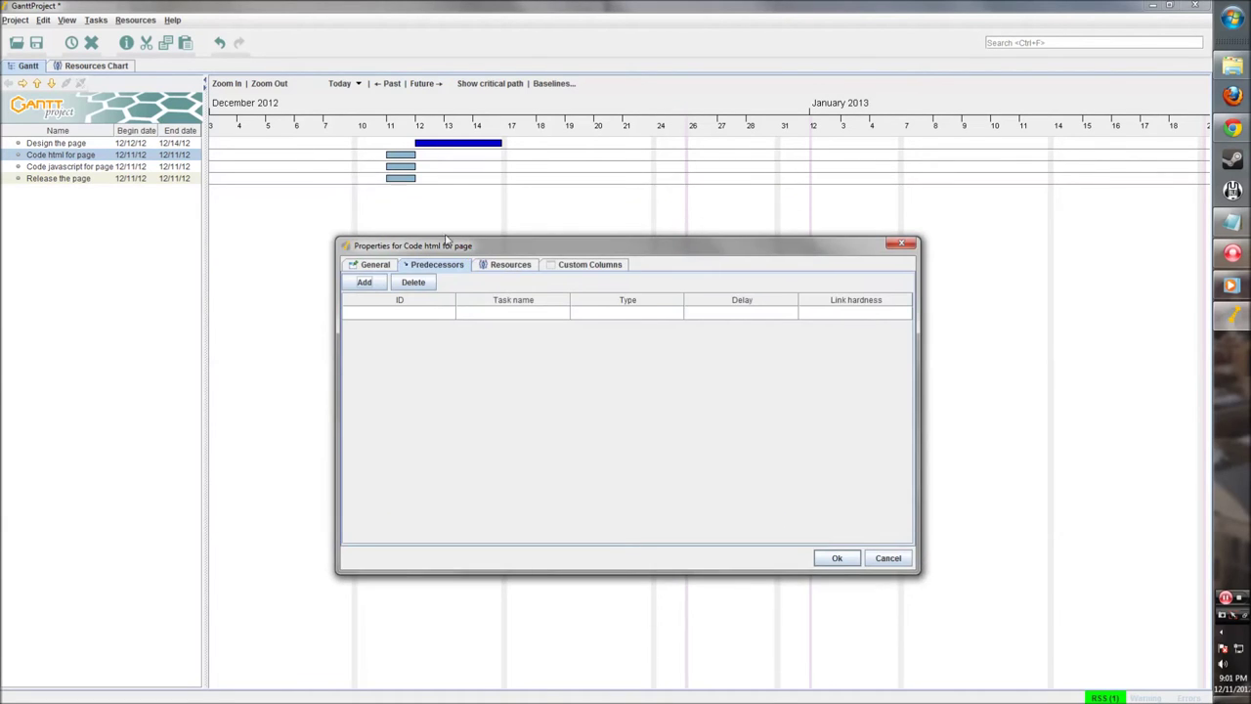
left_click(365, 284)
left_click(531, 312)
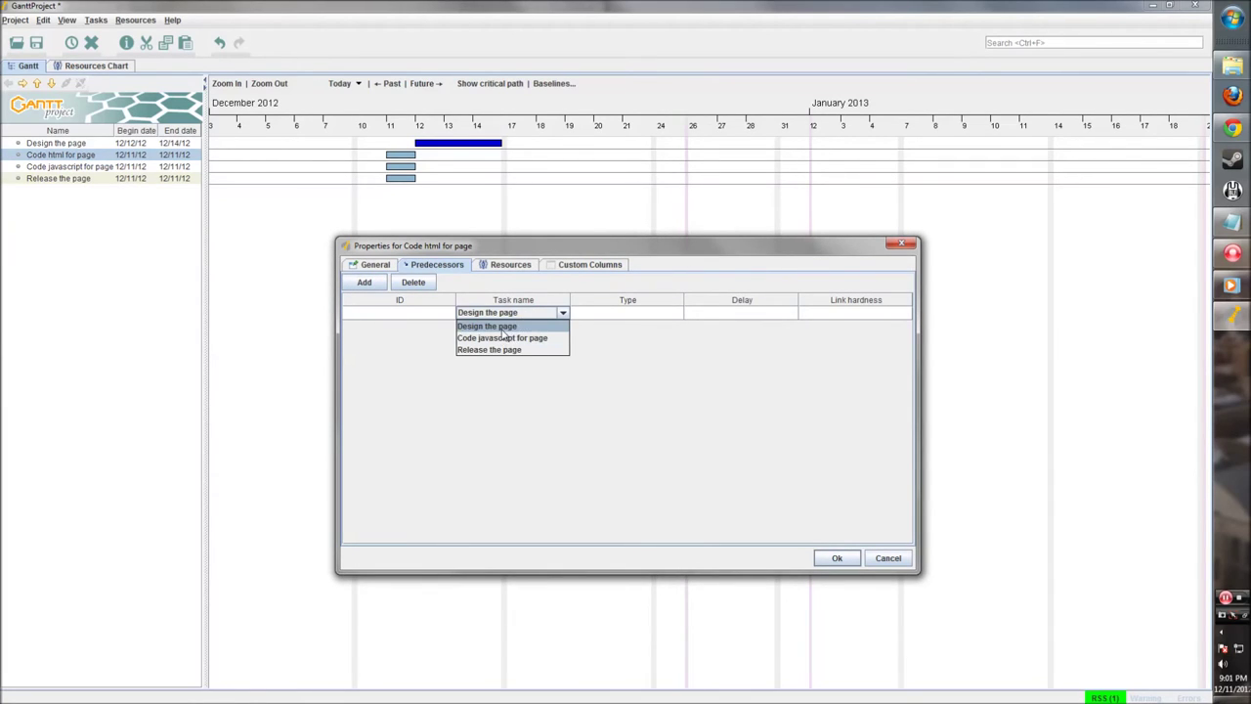
left_click(502, 330)
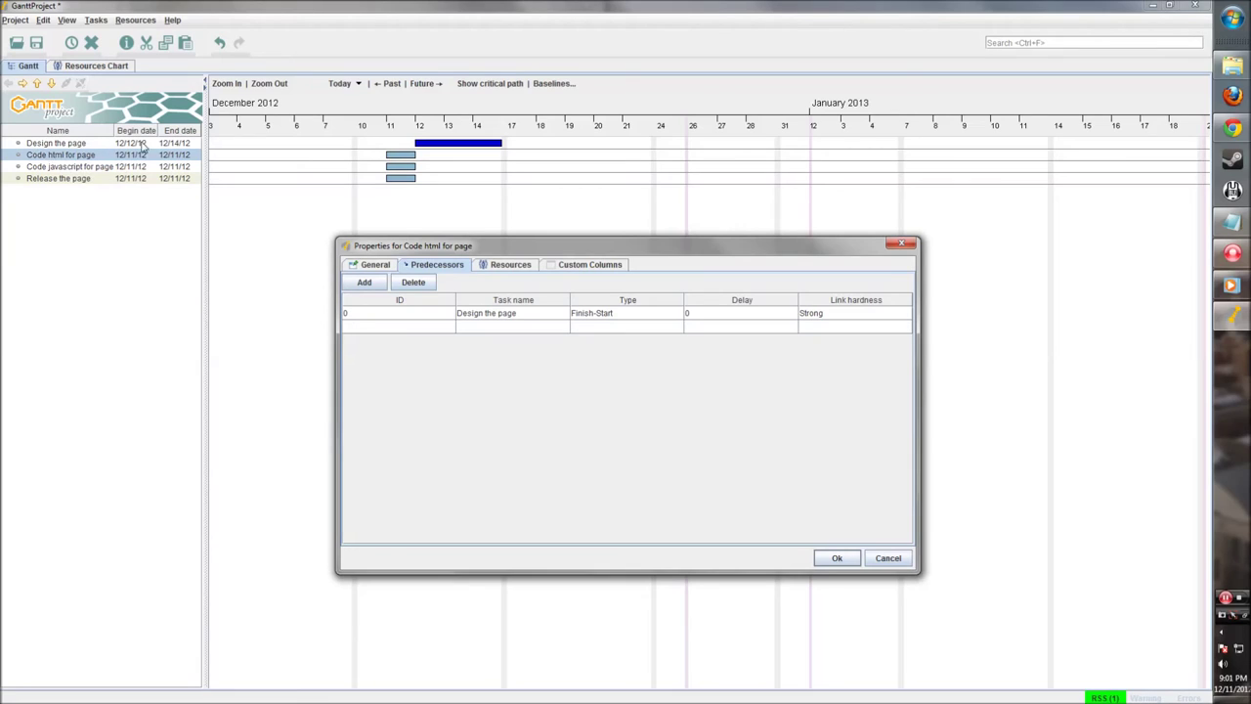
left_click(834, 558)
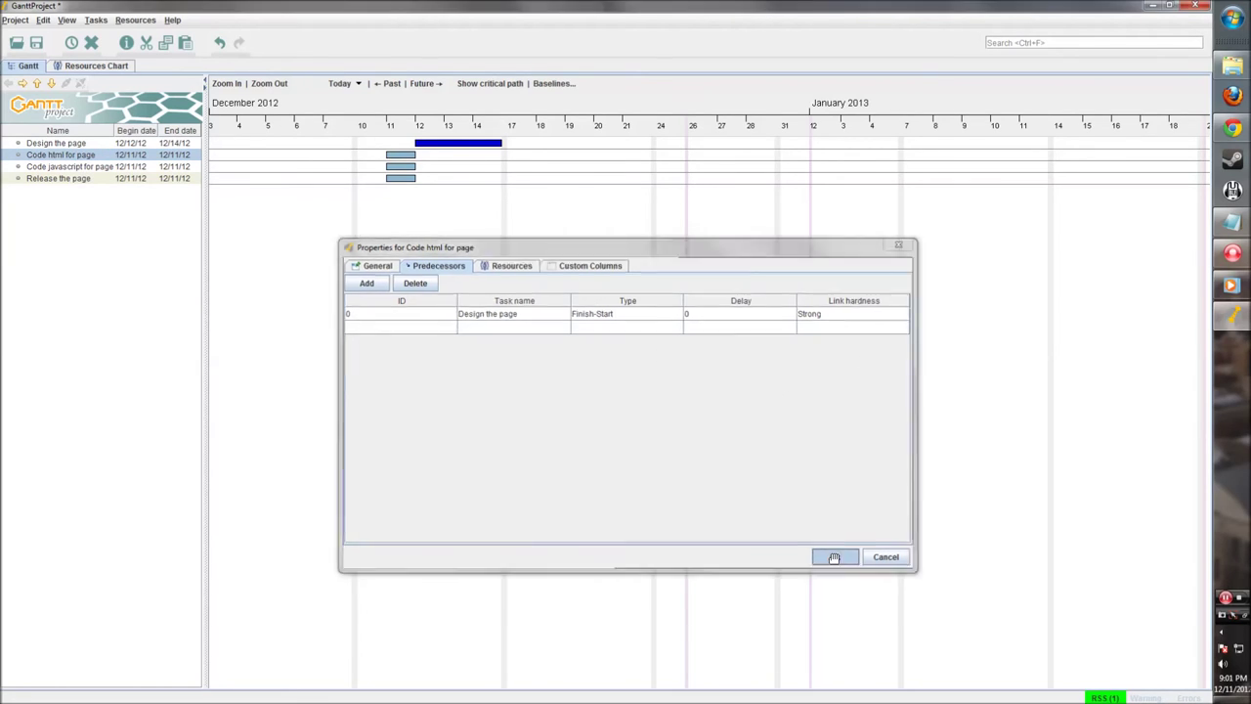
left_click_drag(537, 157, 648, 161)
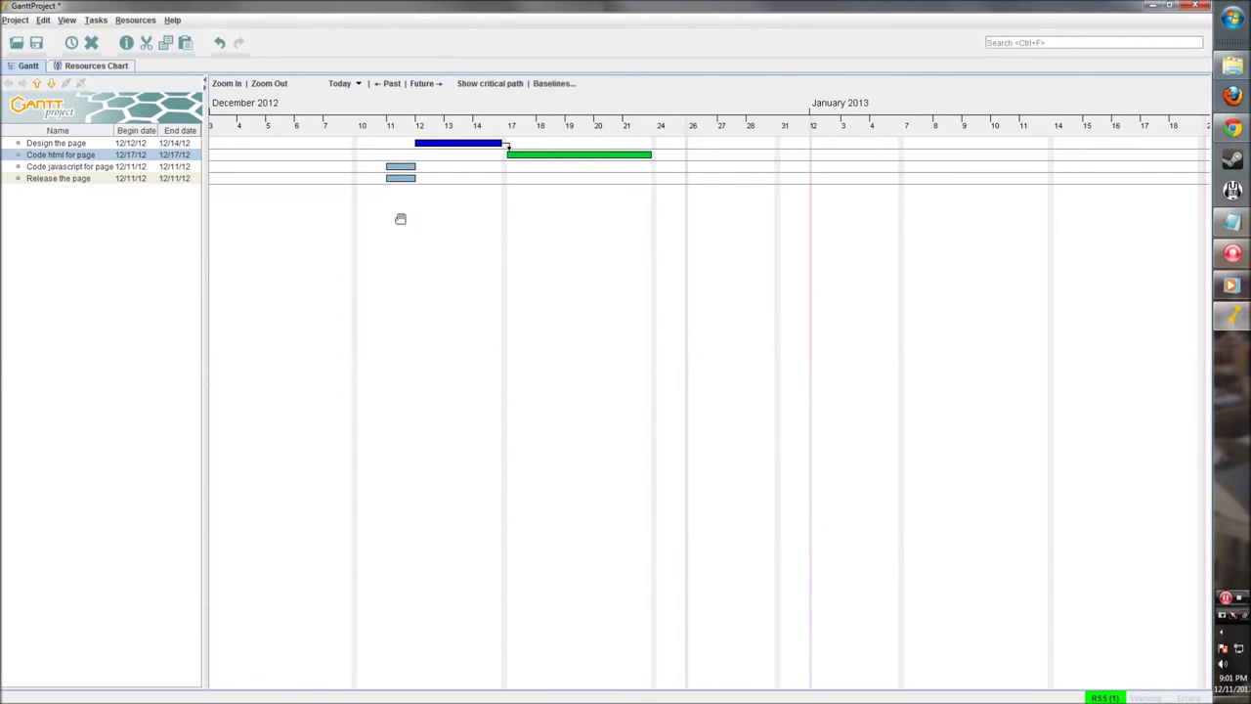
Step: Give Code javascript for page a green bar colour
double_click(401, 168)
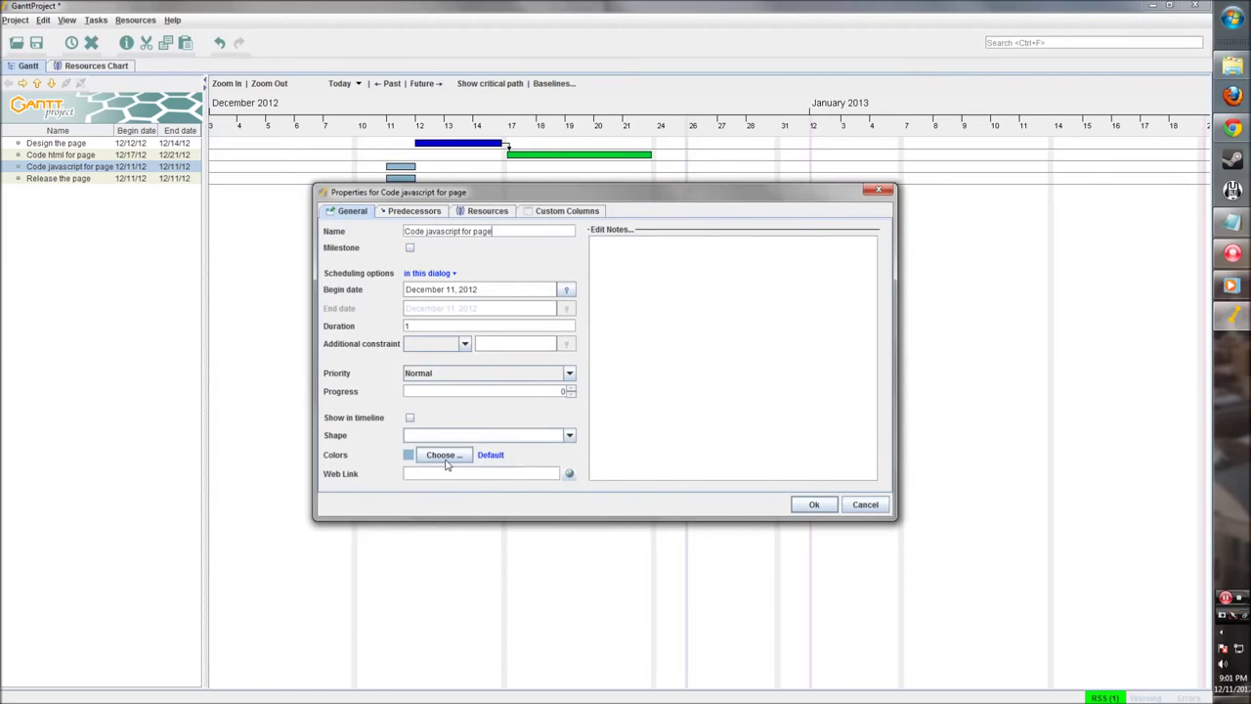
left_click(445, 455)
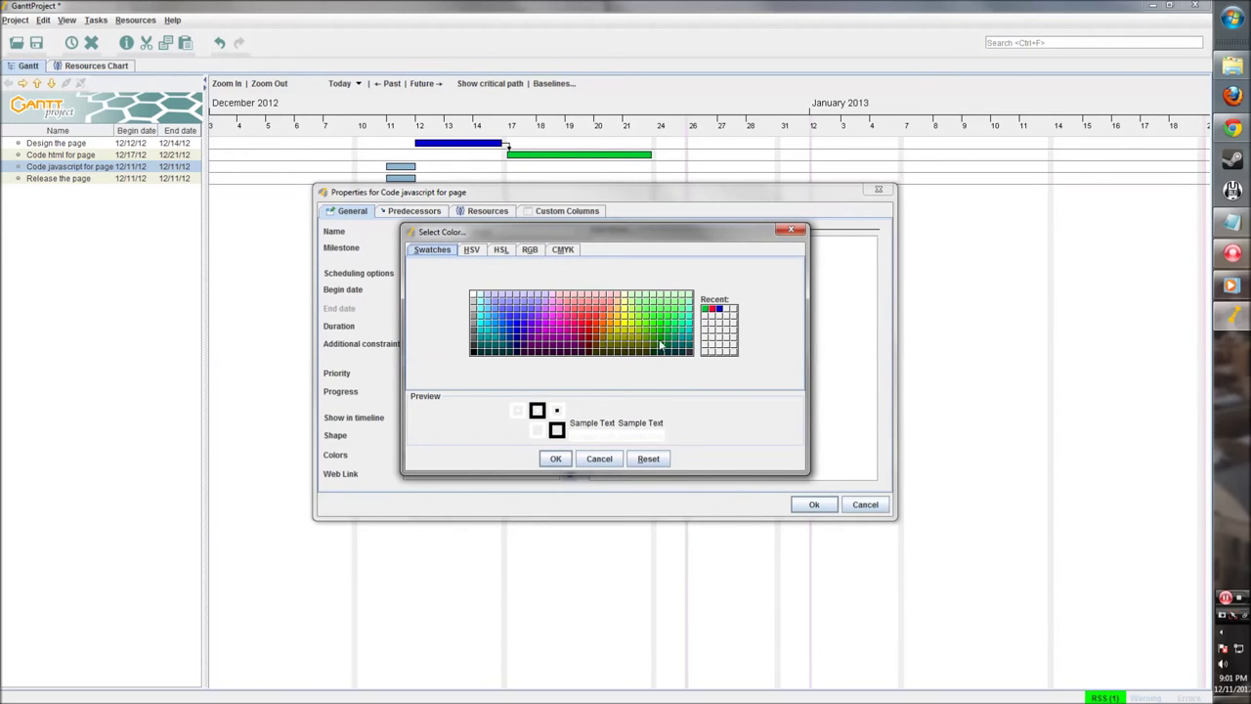
left_click(471, 250)
left_click(501, 250)
left_click(529, 249)
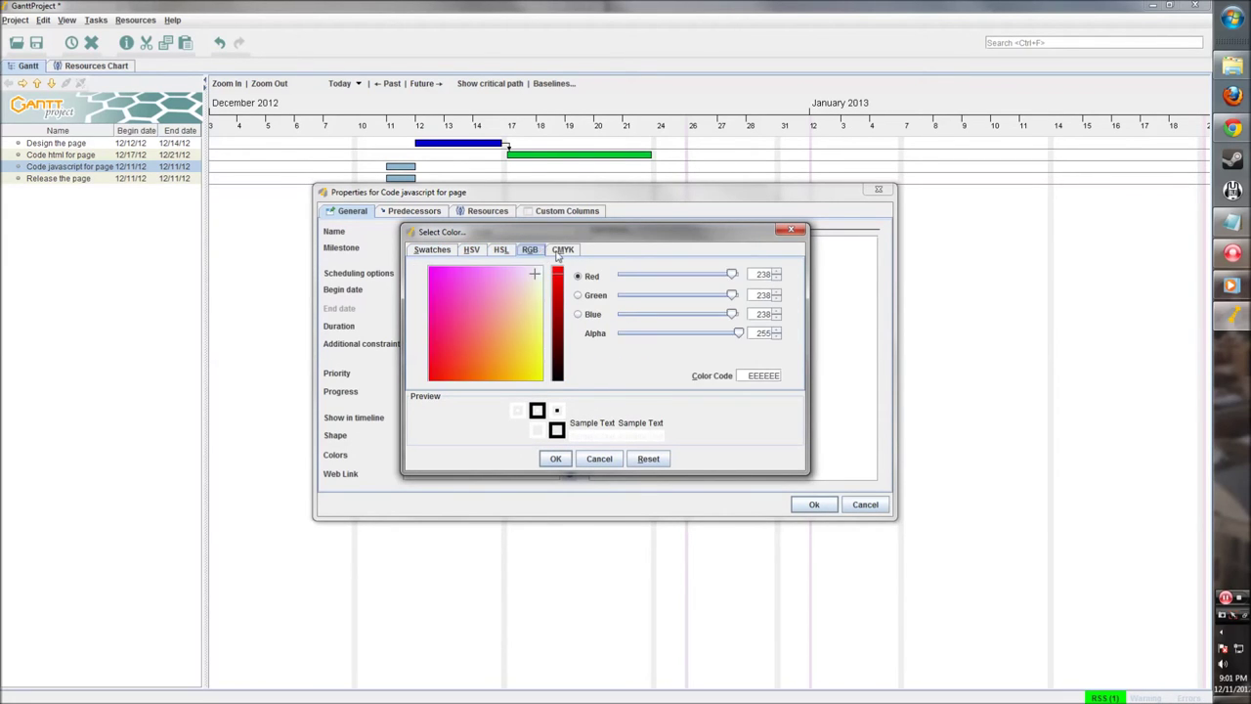
left_click(561, 250)
left_click(473, 249)
left_click(500, 249)
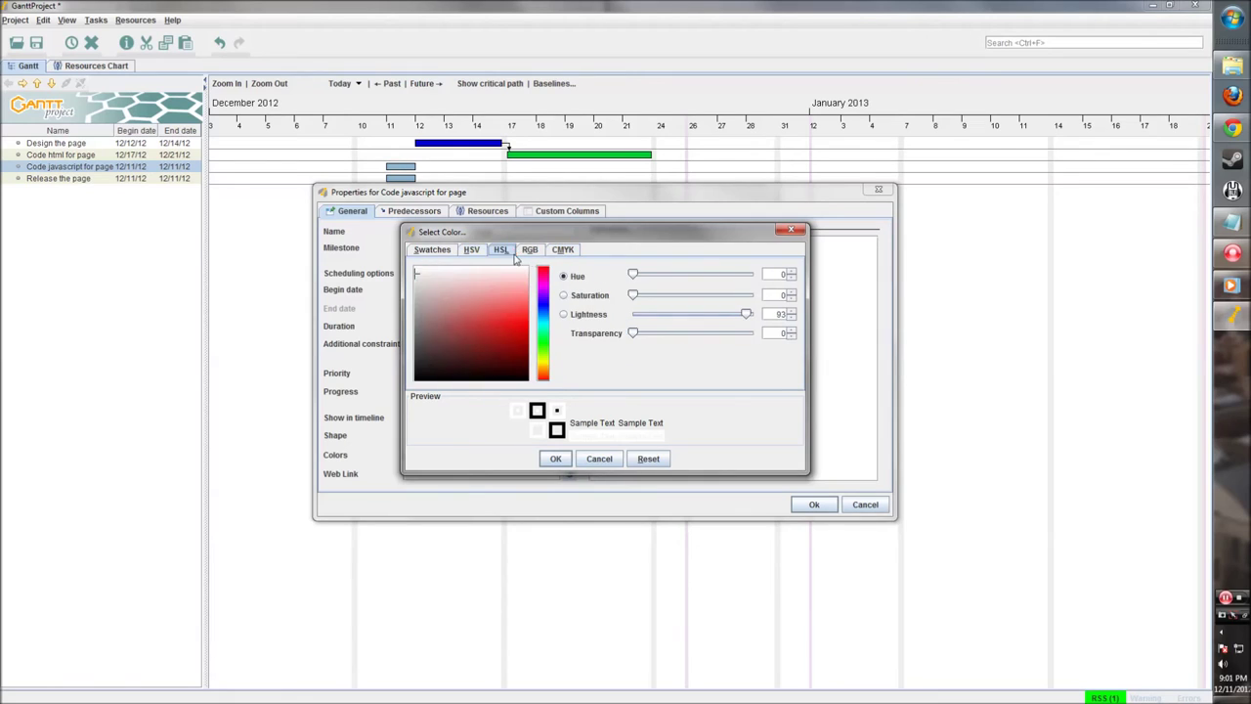
left_click(528, 249)
left_click(562, 251)
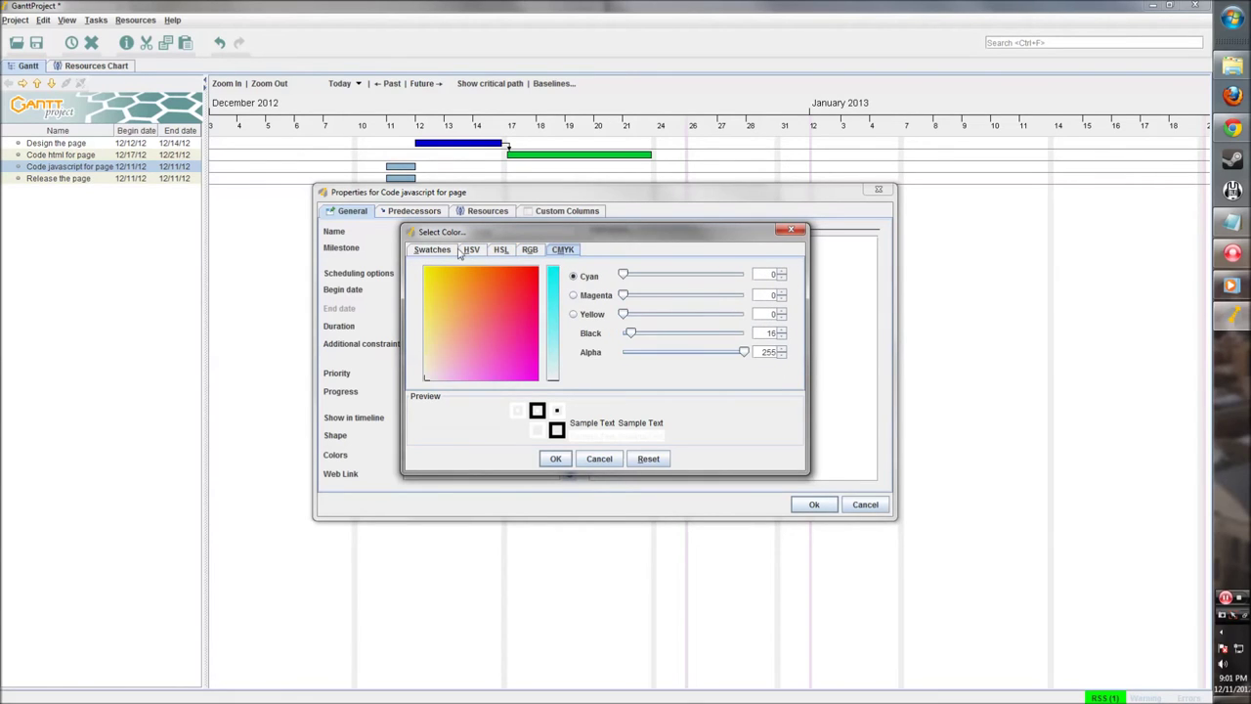
left_click(472, 250)
left_click(501, 249)
left_click(471, 249)
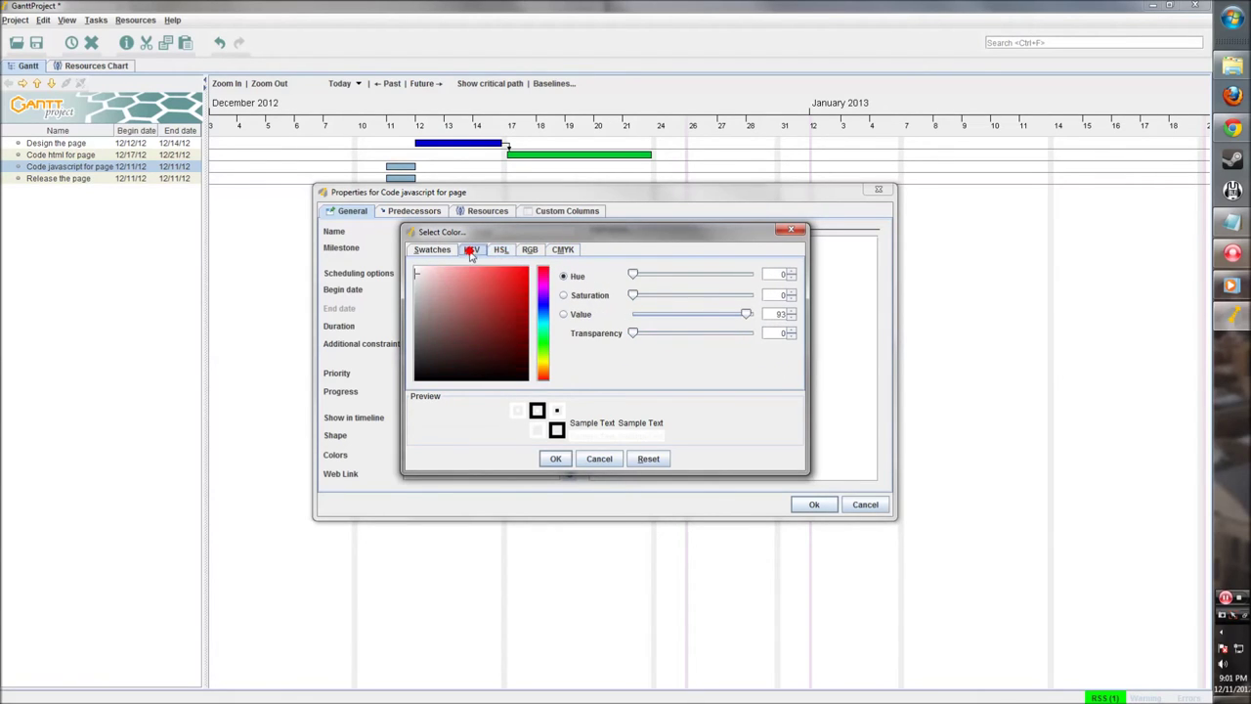
left_click(432, 250)
left_click(666, 340)
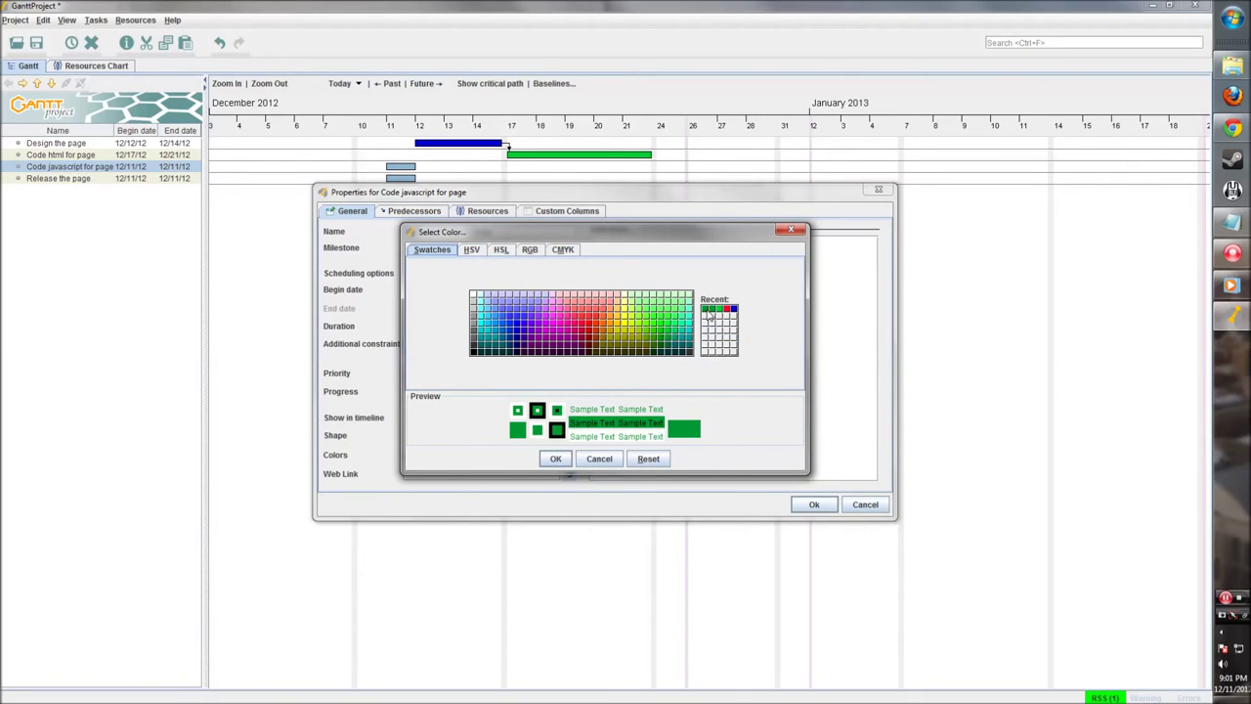
left_click(555, 458)
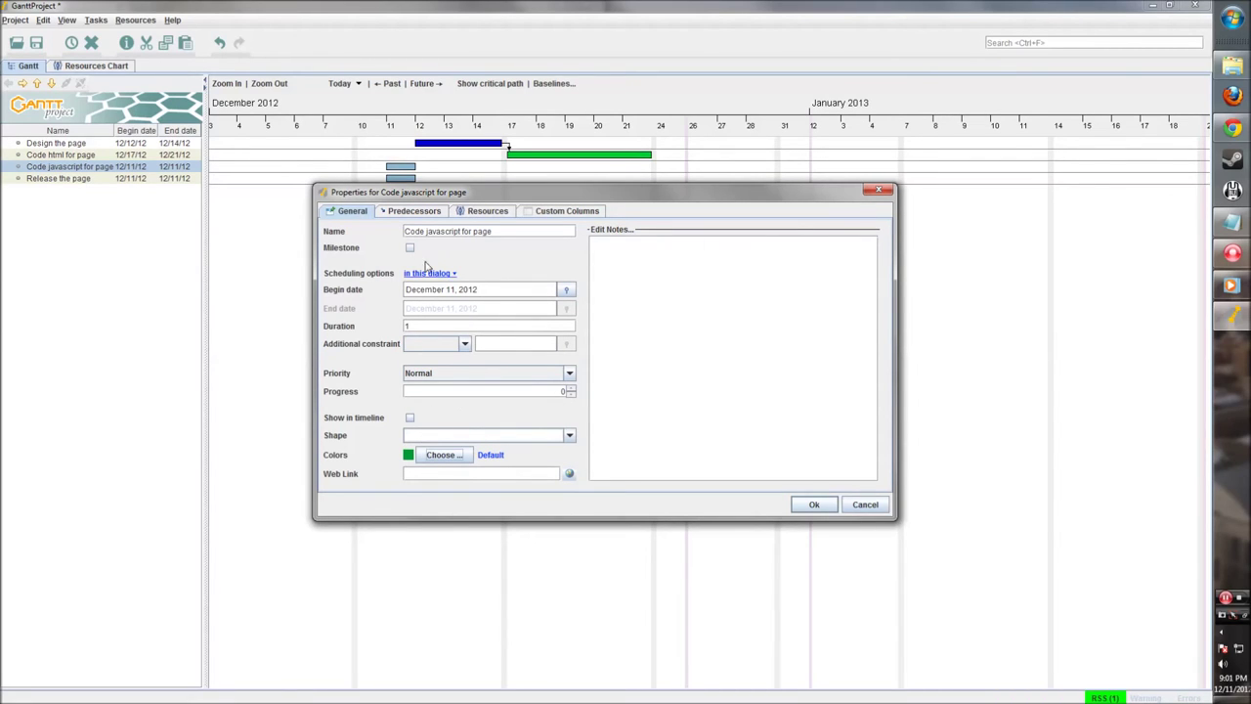
Step: Try adding Design the page as predecessor, remove the duplicate rows, and close the properties
left_click(415, 211)
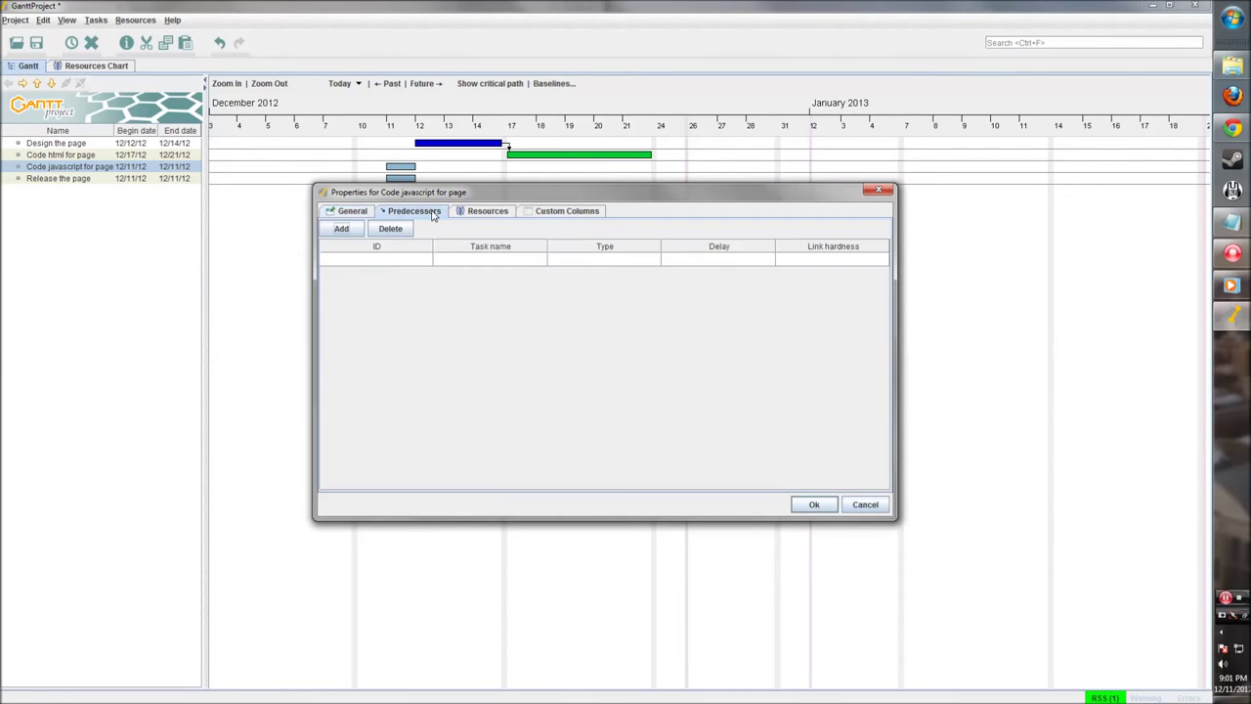
left_click(341, 228)
left_click(492, 259)
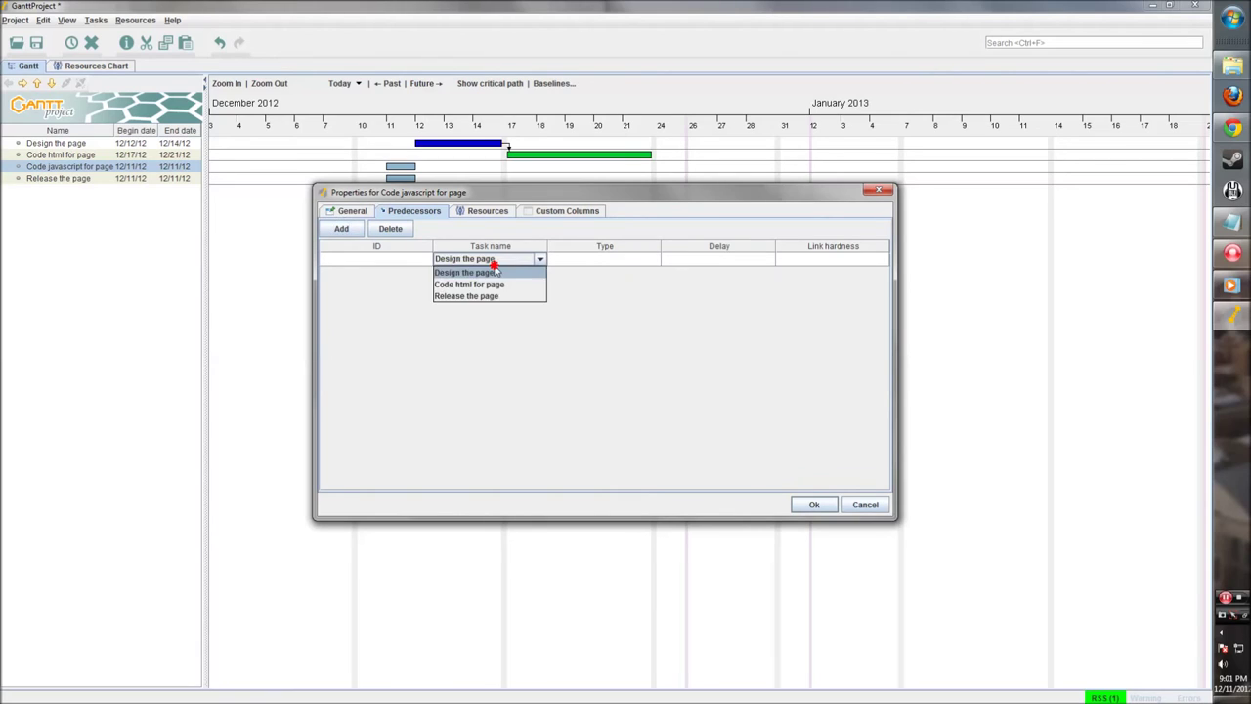
left_click(498, 272)
left_click(493, 273)
left_click(494, 285)
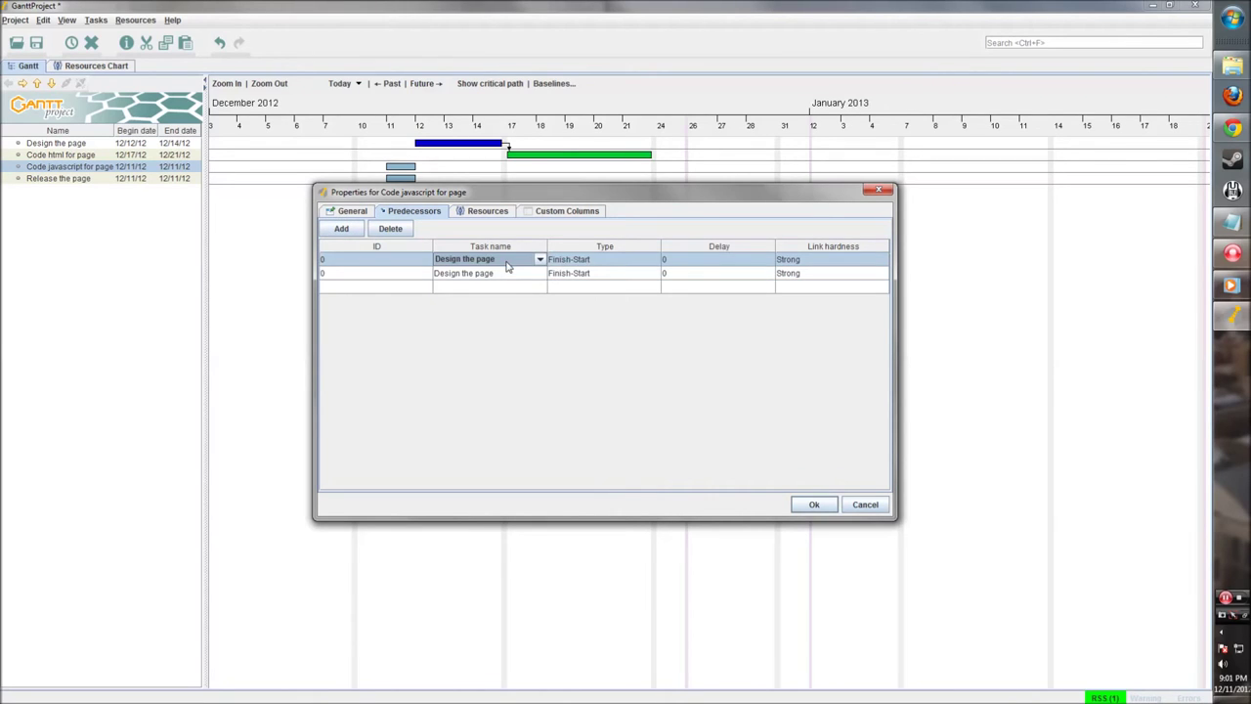
left_click(611, 319)
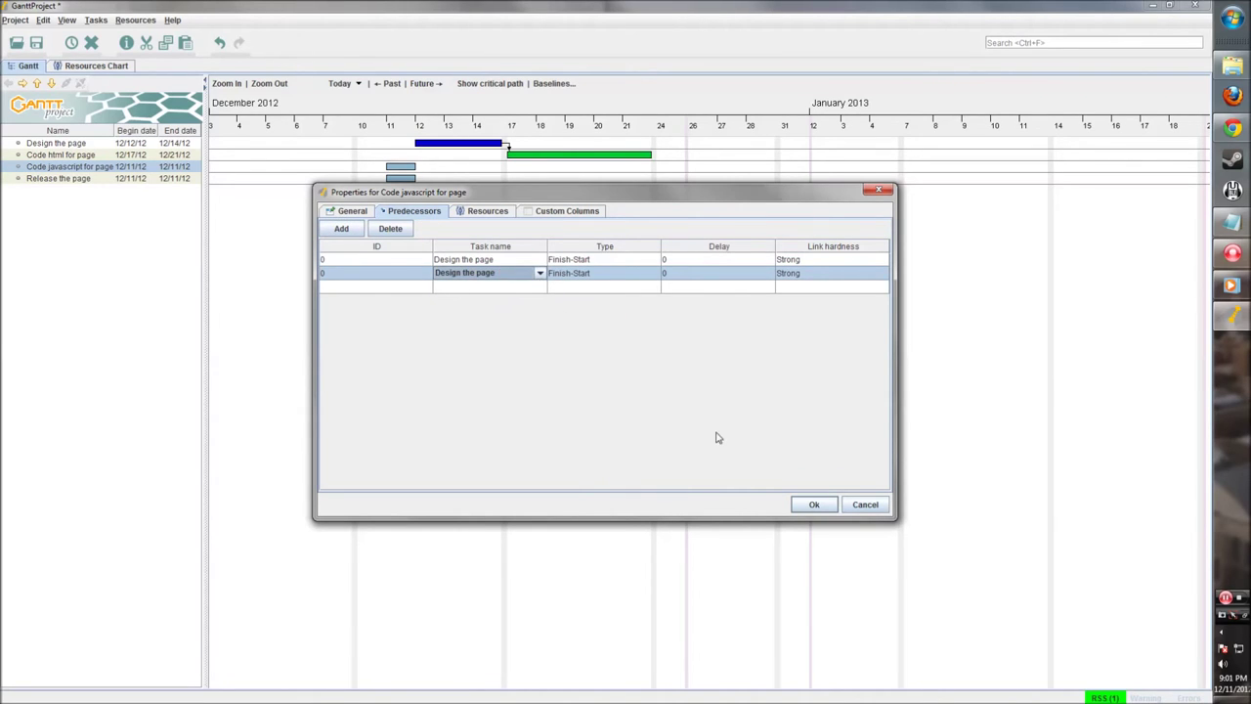
left_click(390, 228)
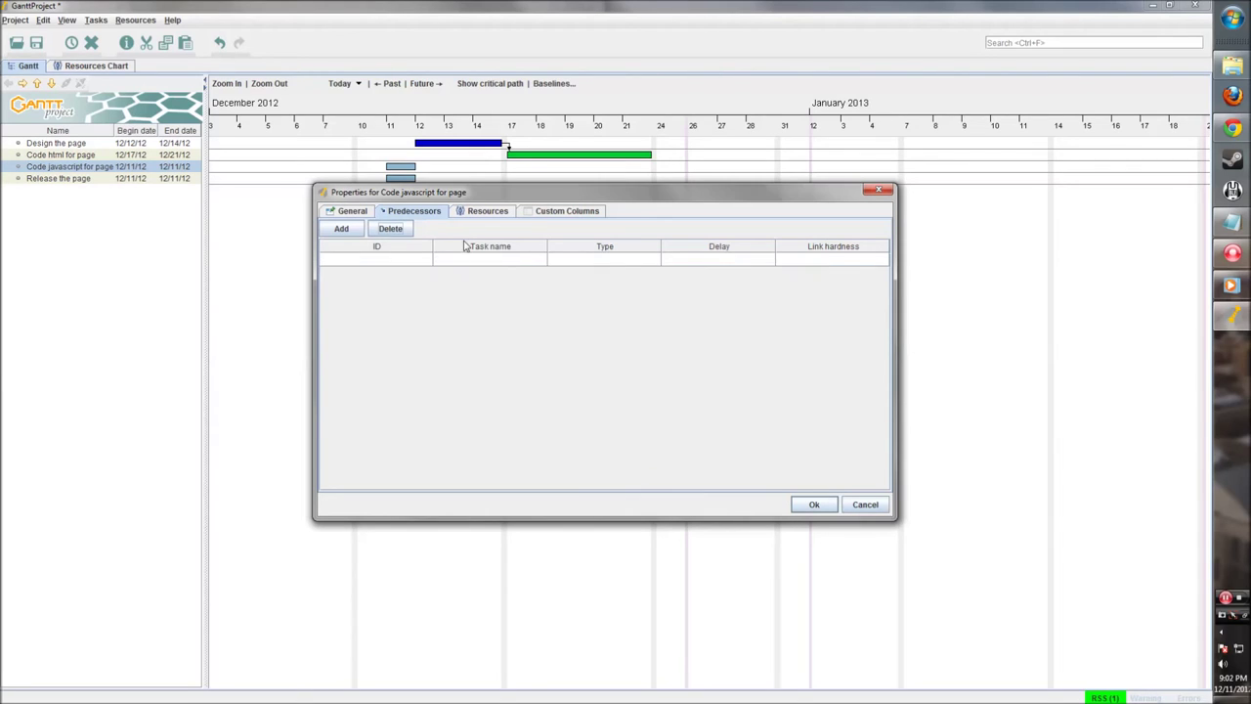
left_click(341, 229)
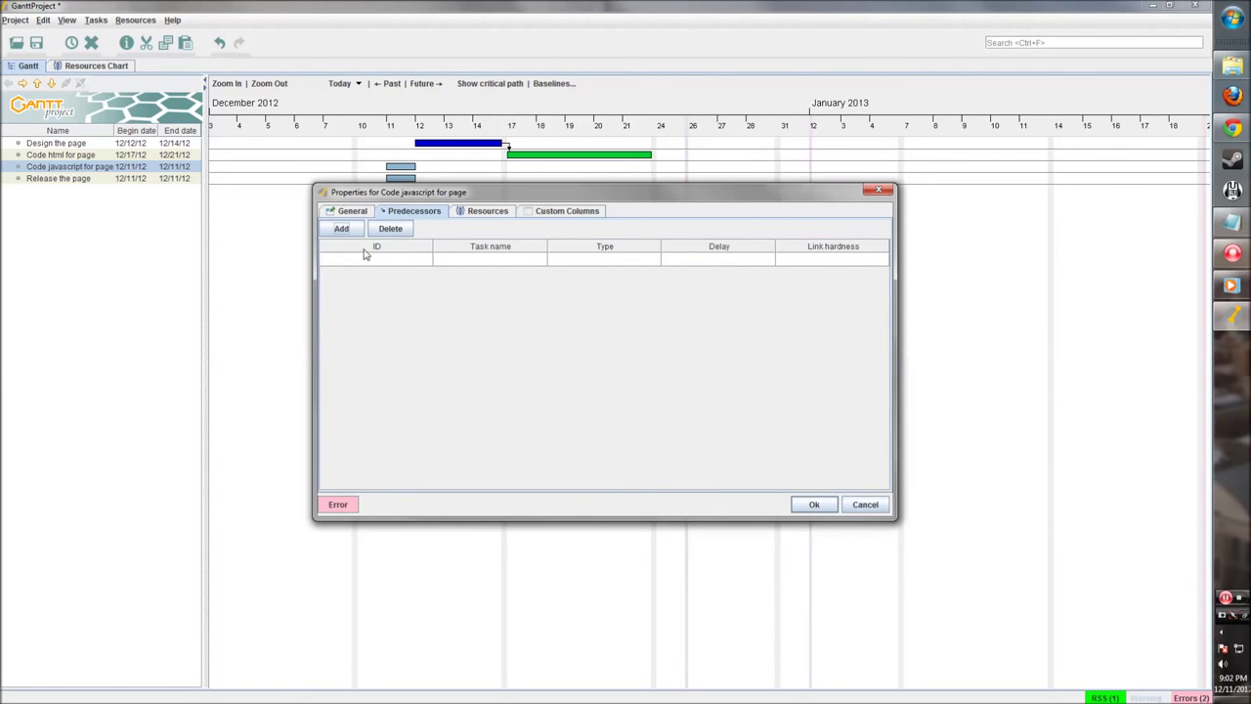
left_click(485, 211)
left_click(413, 211)
left_click(814, 504)
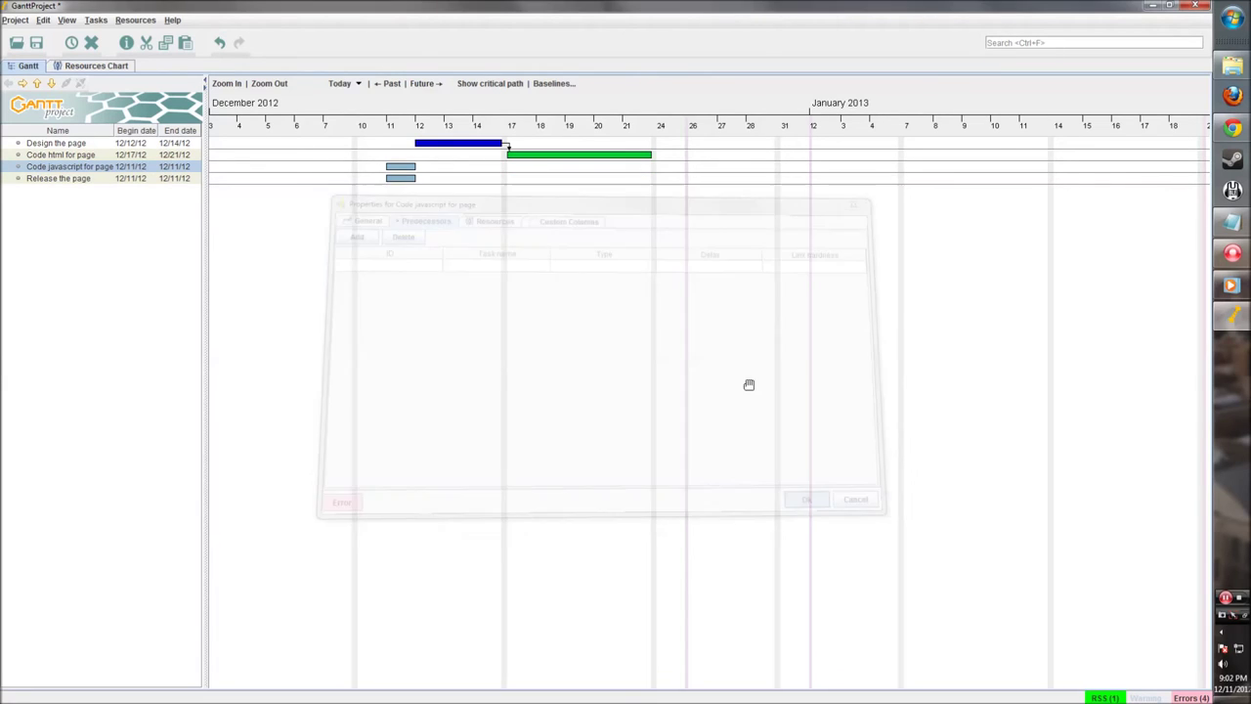
Step: Link Code javascript for page after Design the page and extend it to end 12/21
double_click(404, 170)
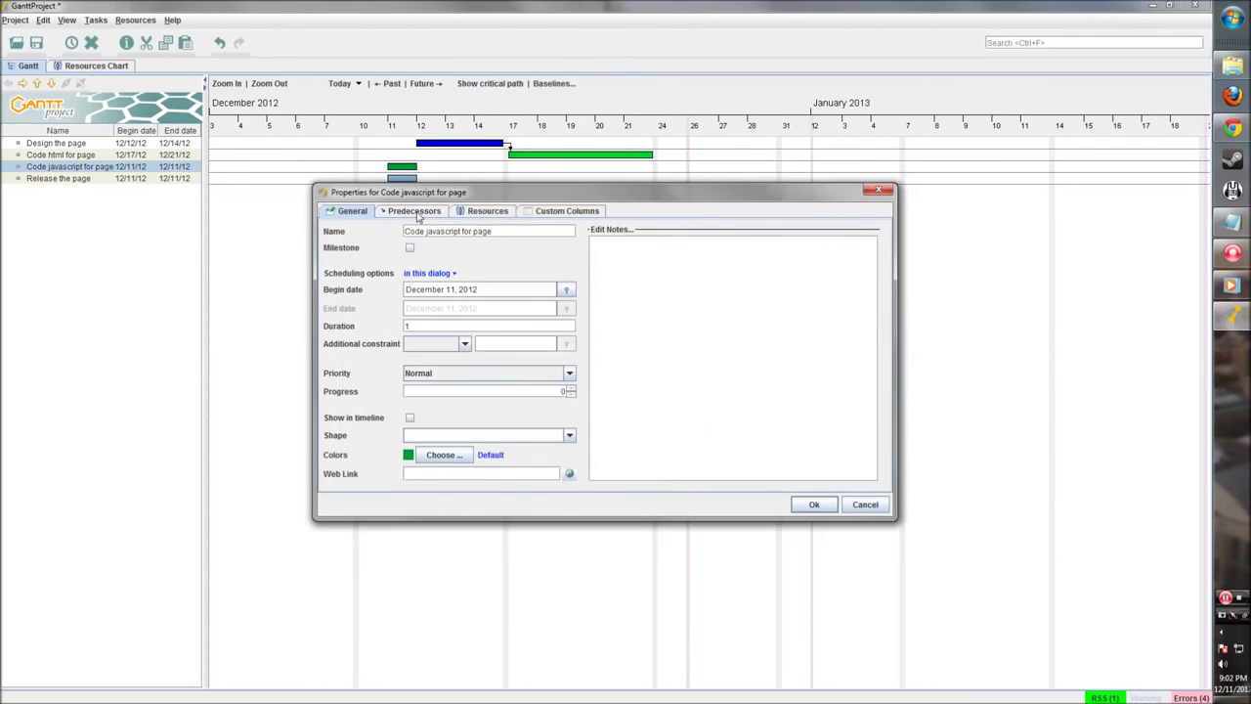
left_click(413, 211)
left_click(341, 228)
left_click(489, 258)
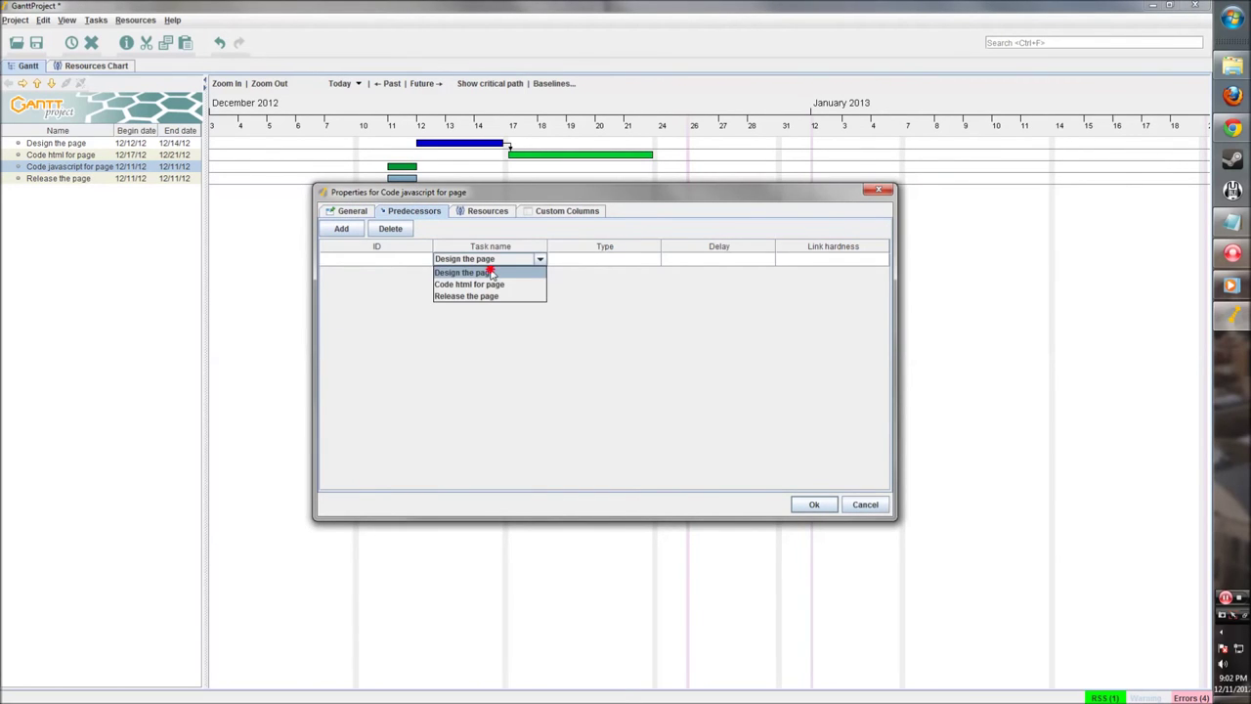
left_click(491, 272)
left_click(813, 503)
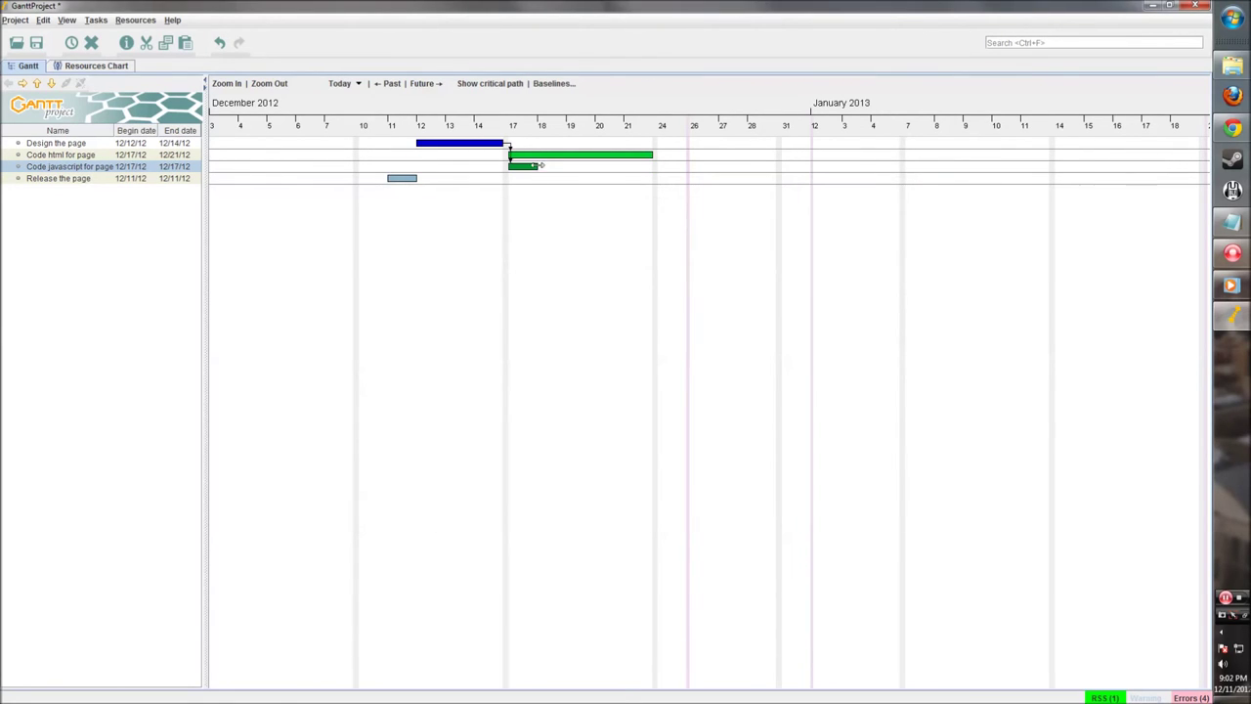
left_click_drag(537, 166, 652, 166)
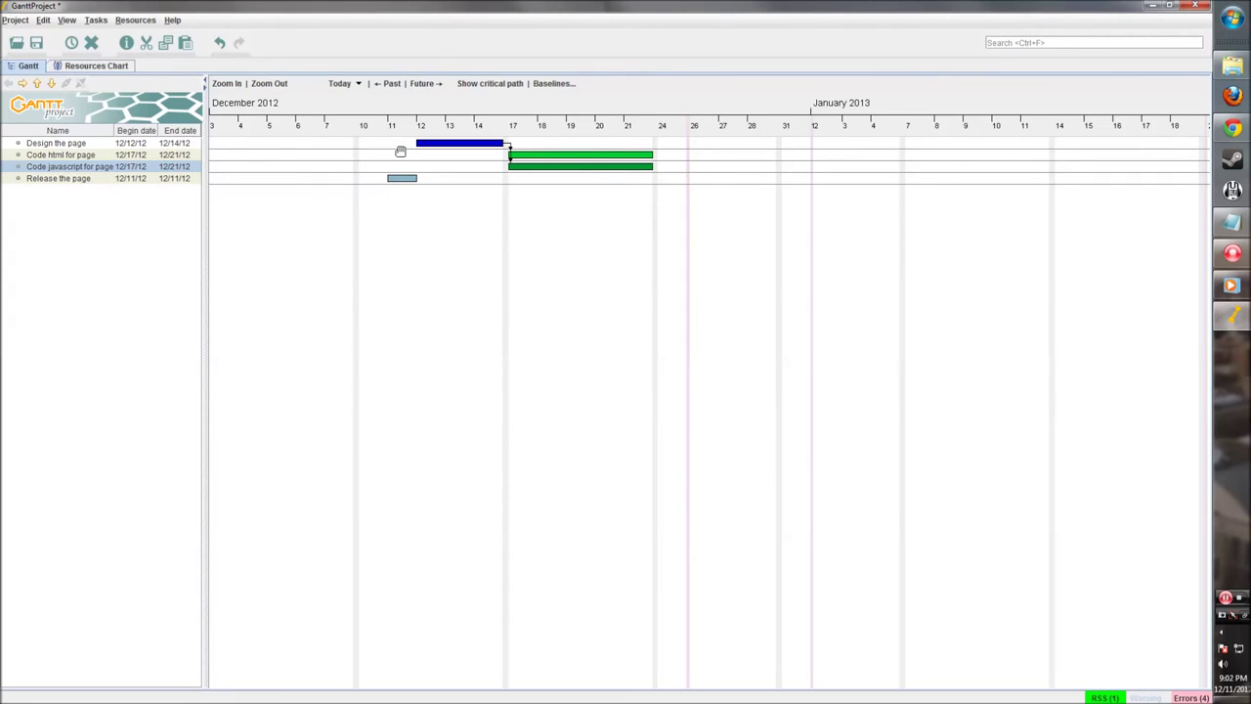
left_click(403, 180)
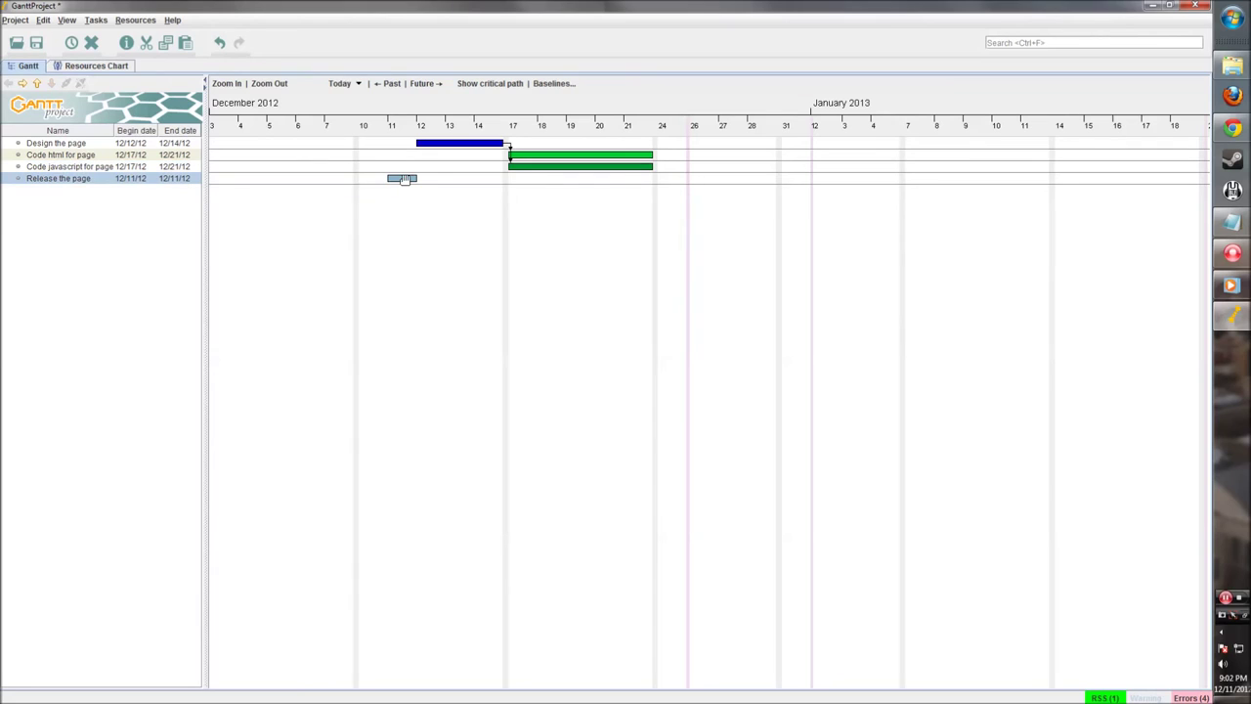
Step: Colour the Release the page task magenta in its properties
double_click(406, 181)
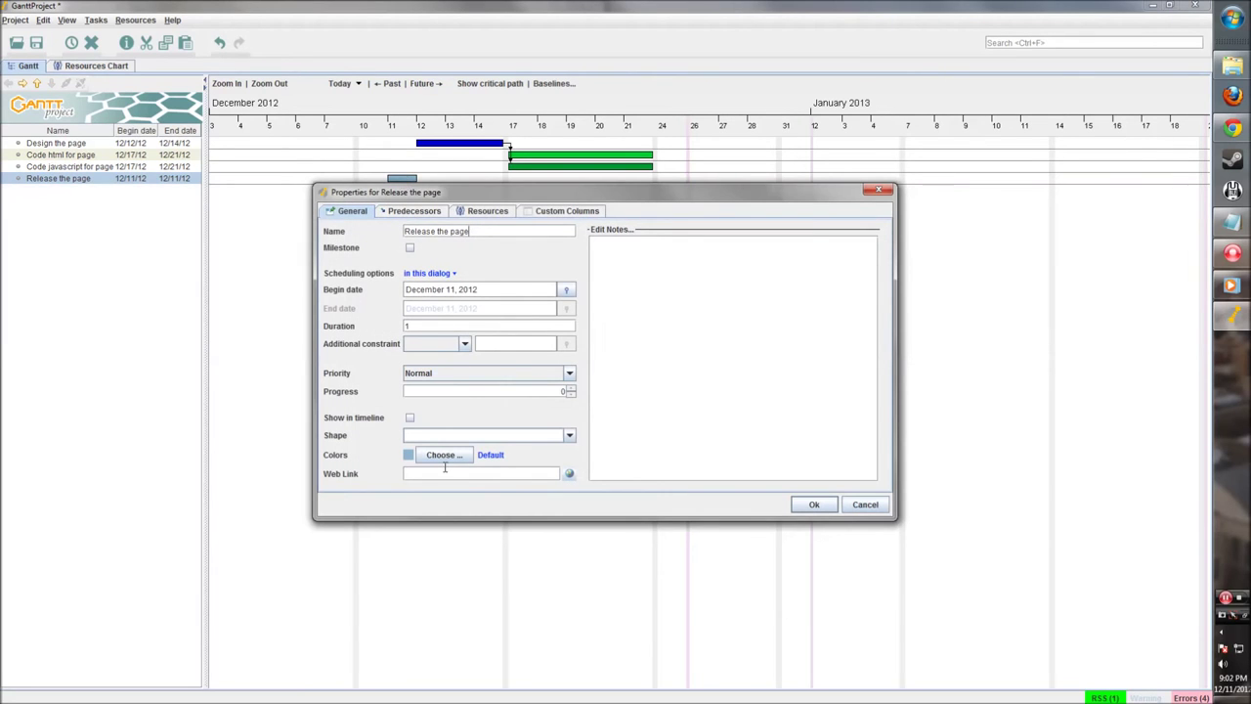
left_click(442, 455)
left_click(556, 335)
left_click(552, 335)
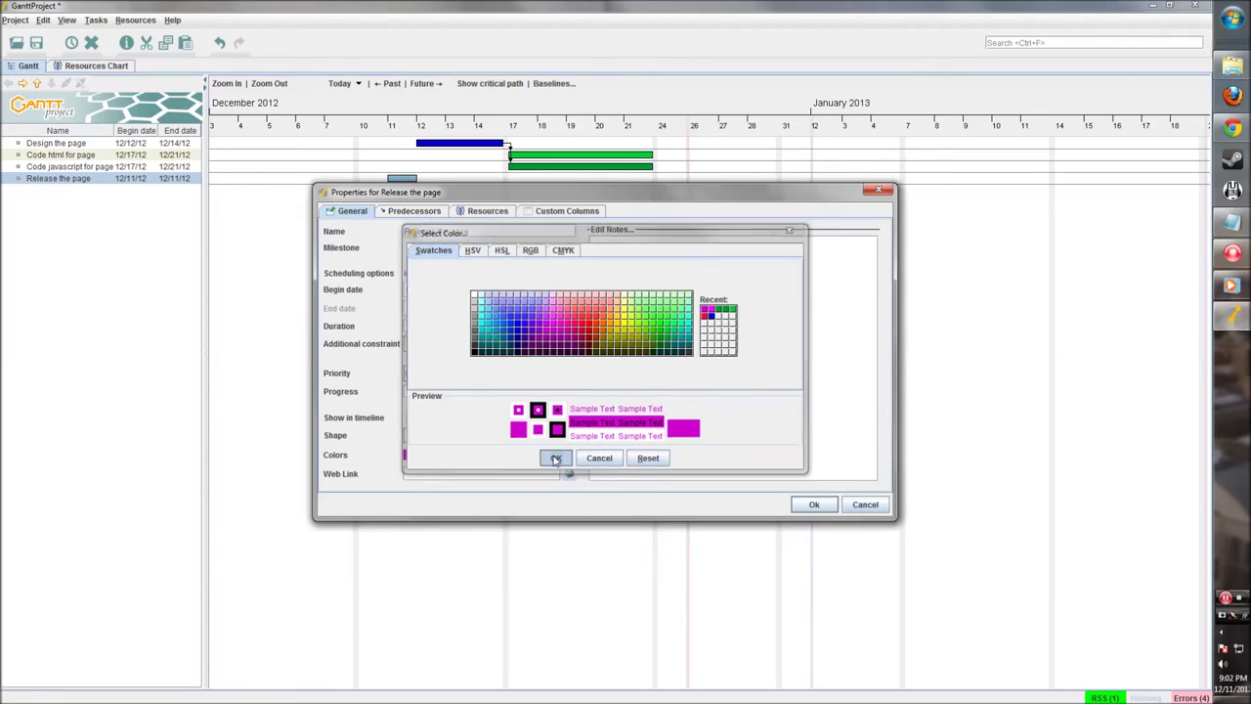
left_click(555, 458)
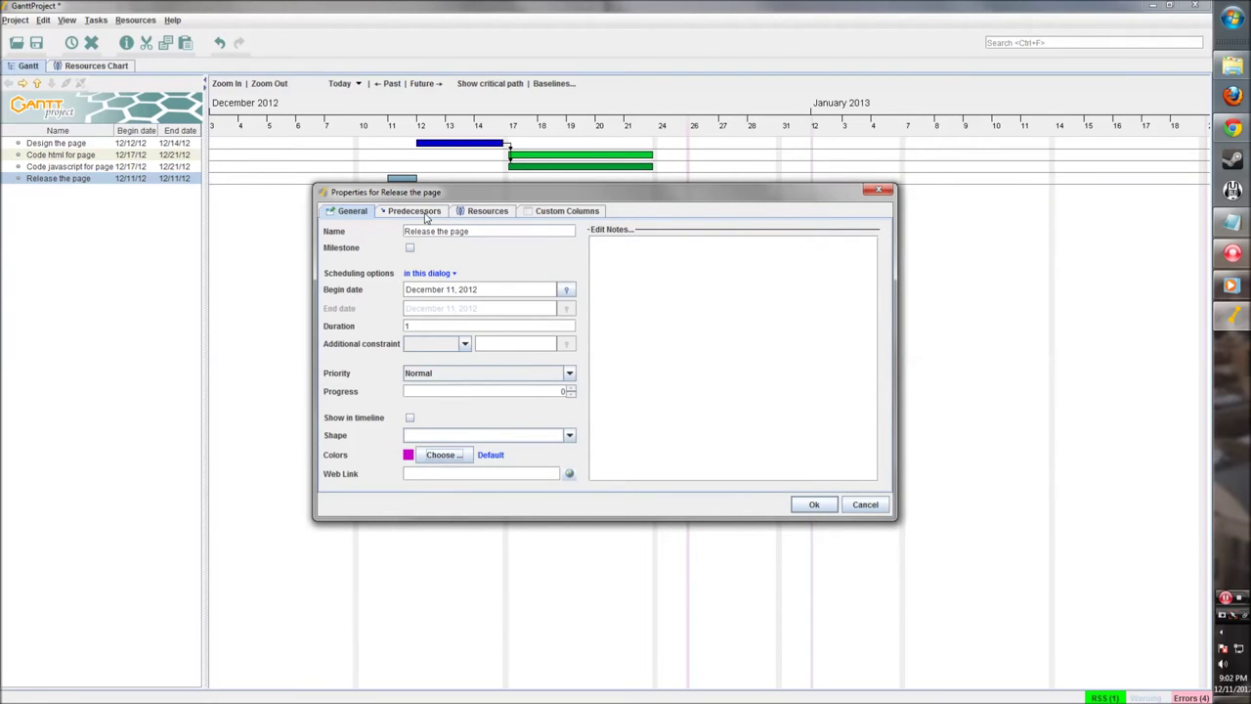
Step: Make Release the page follow Code html and Code javascript, and stretch it to end 12/26/12
left_click(416, 211)
left_click(340, 232)
left_click(493, 259)
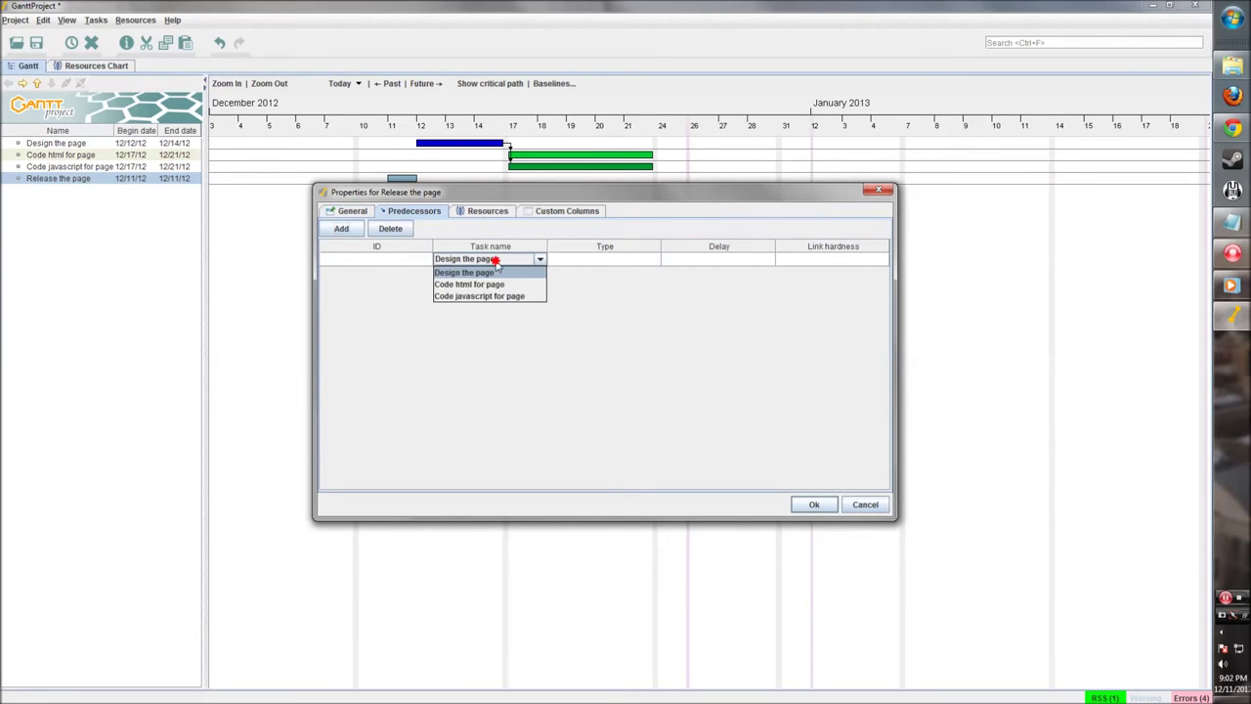
left_click(480, 283)
left_click(495, 271)
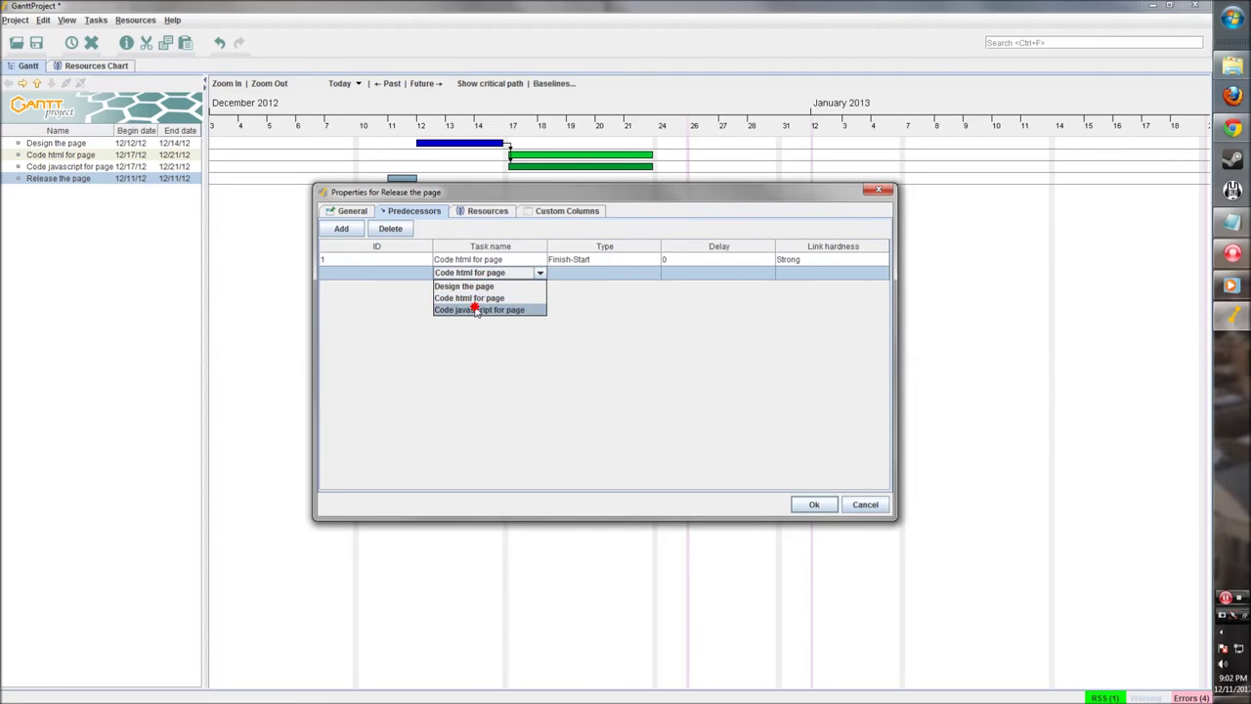
left_click(476, 309)
left_click(486, 213)
left_click(548, 212)
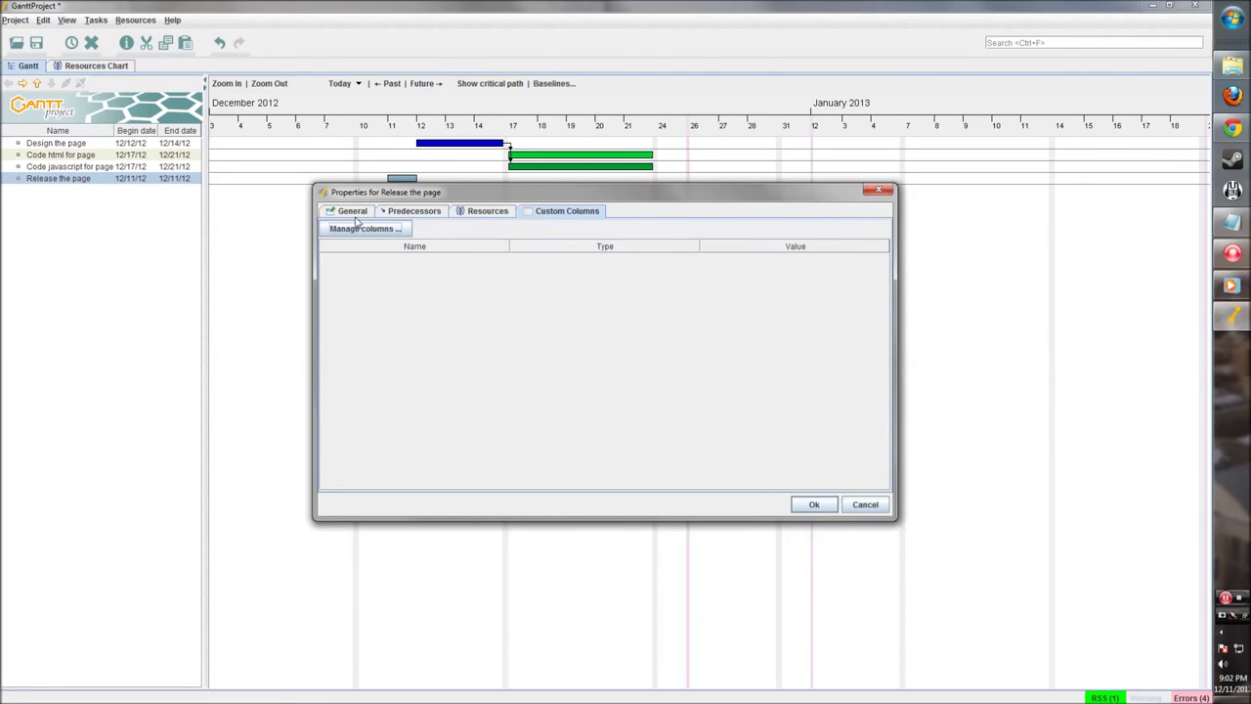
left_click(354, 212)
left_click(811, 504)
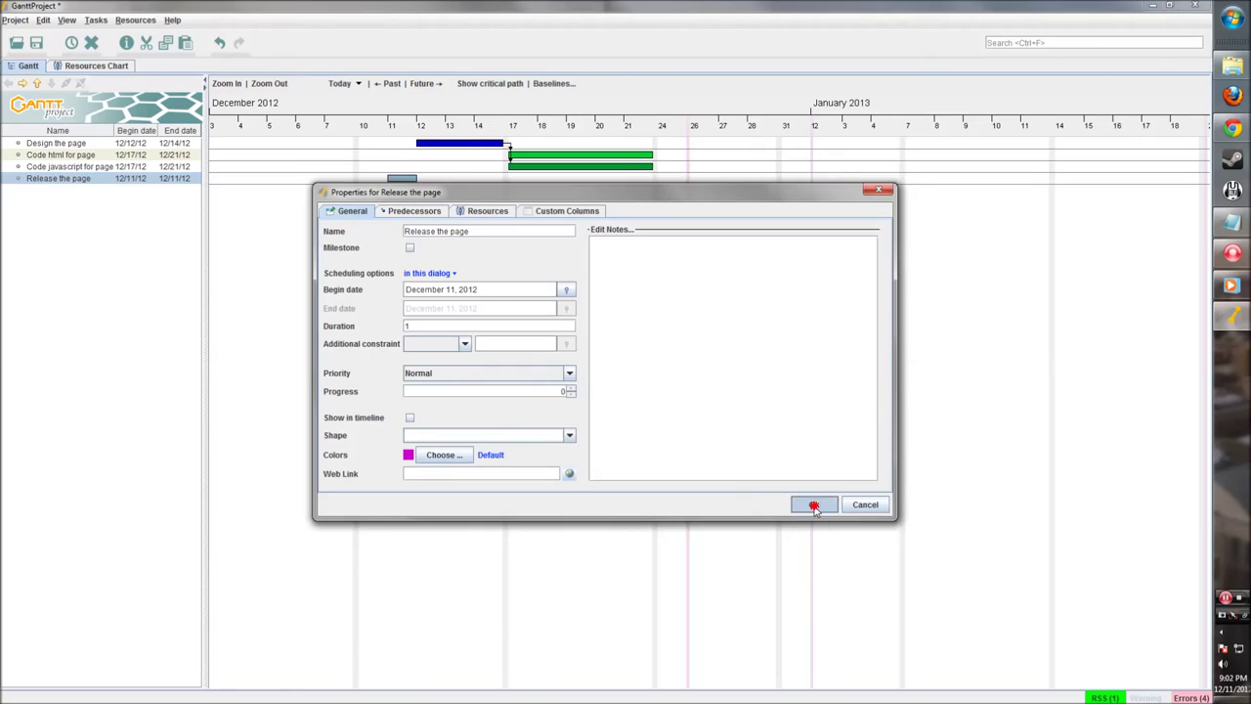
left_click_drag(689, 180, 719, 180)
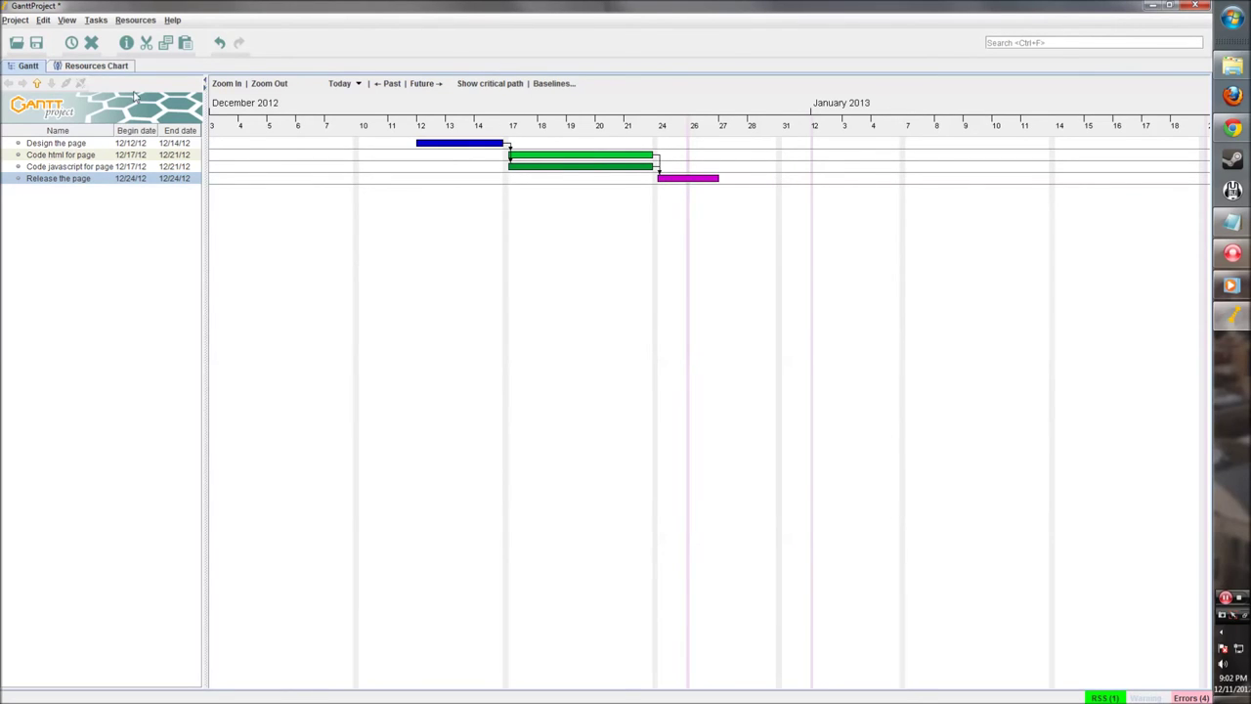
left_click(654, 267)
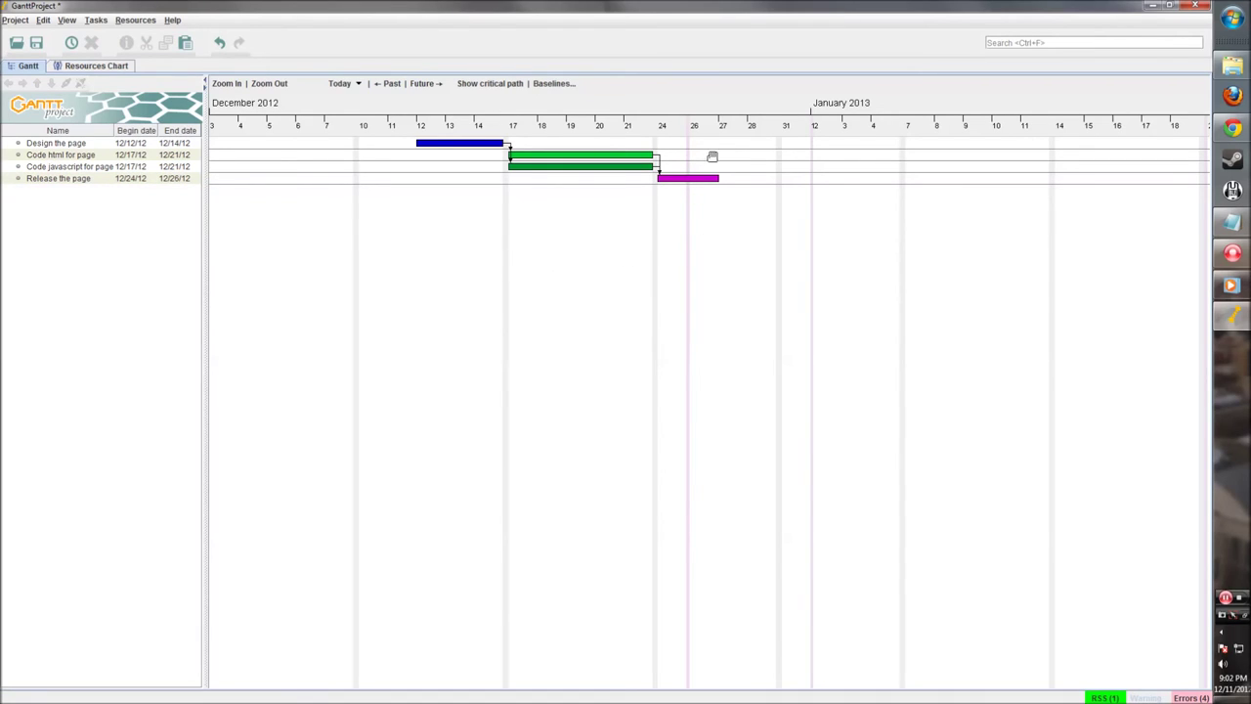
Step: Add a new task to the chart and rename it Website Complete in its properties
right_click(591, 228)
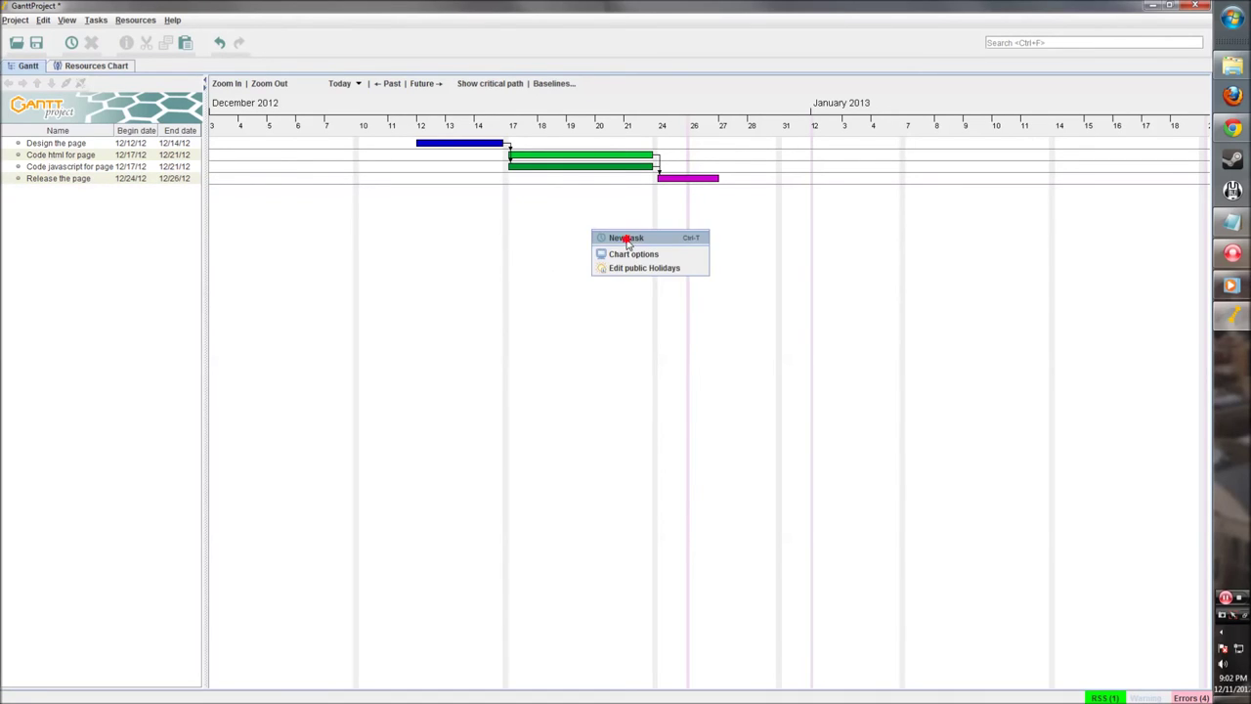
left_click(627, 238)
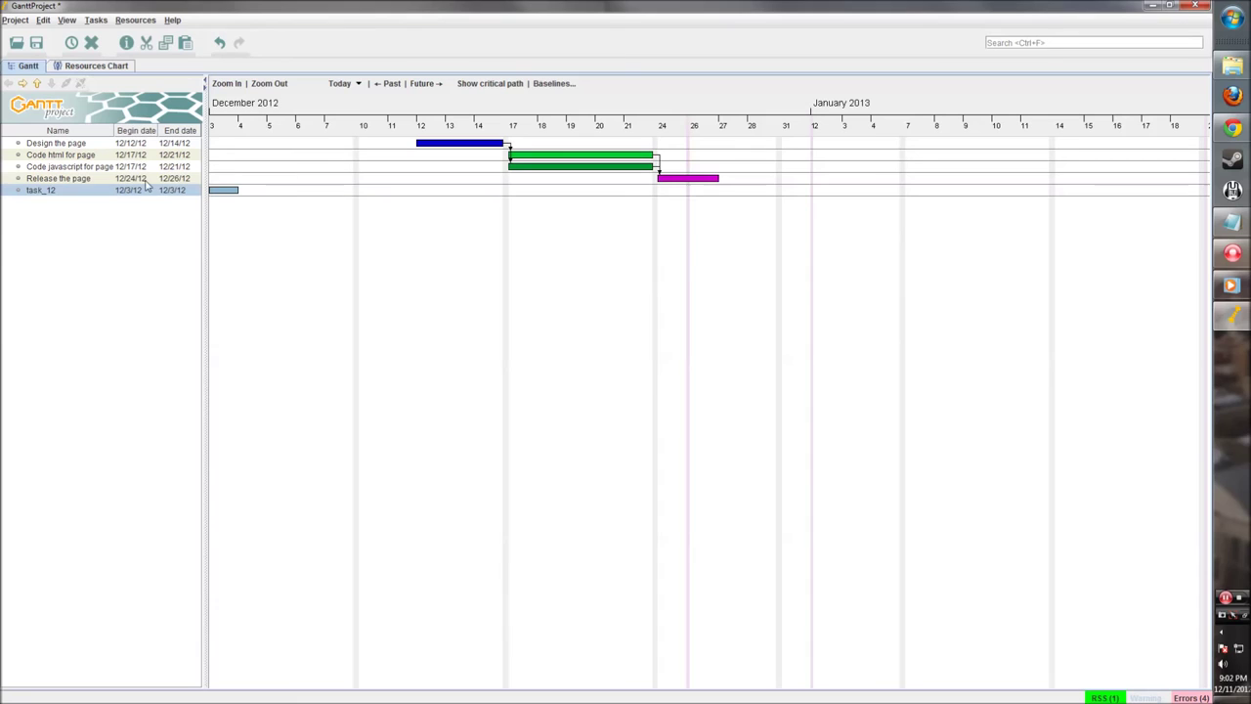
right_click(86, 192)
left_click(113, 214)
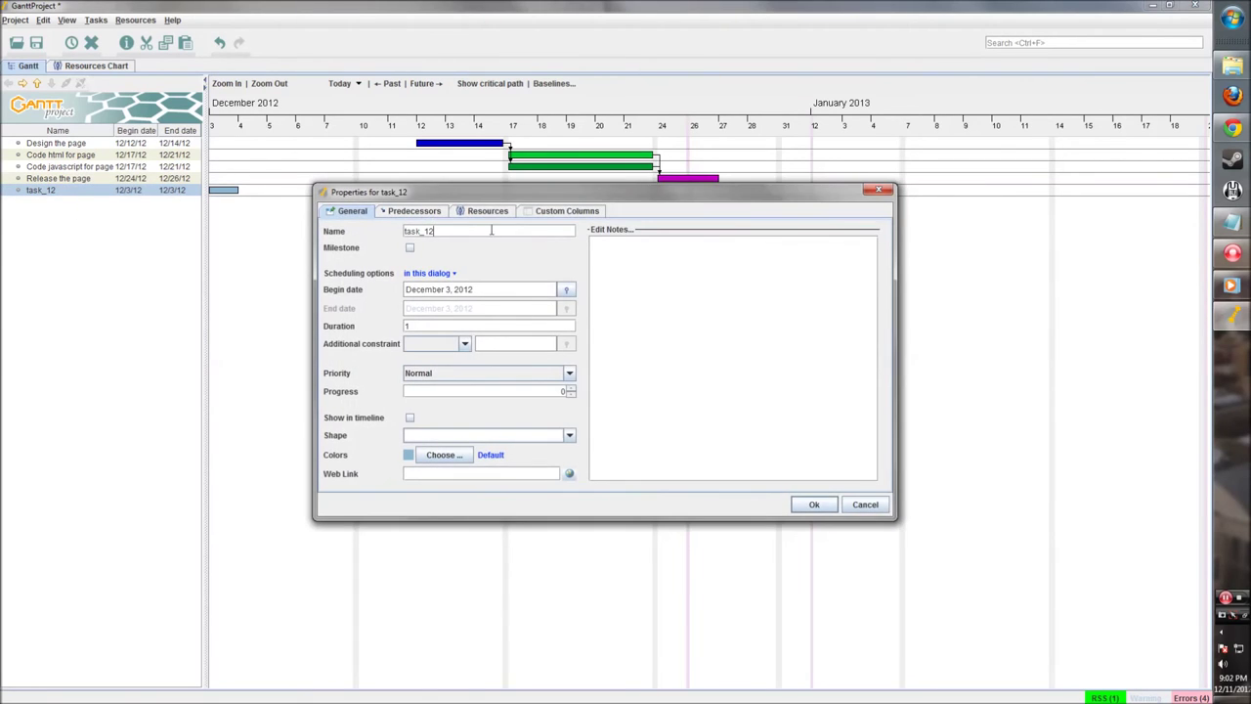
left_click_drag(393, 195, 396, 235)
left_click(458, 270)
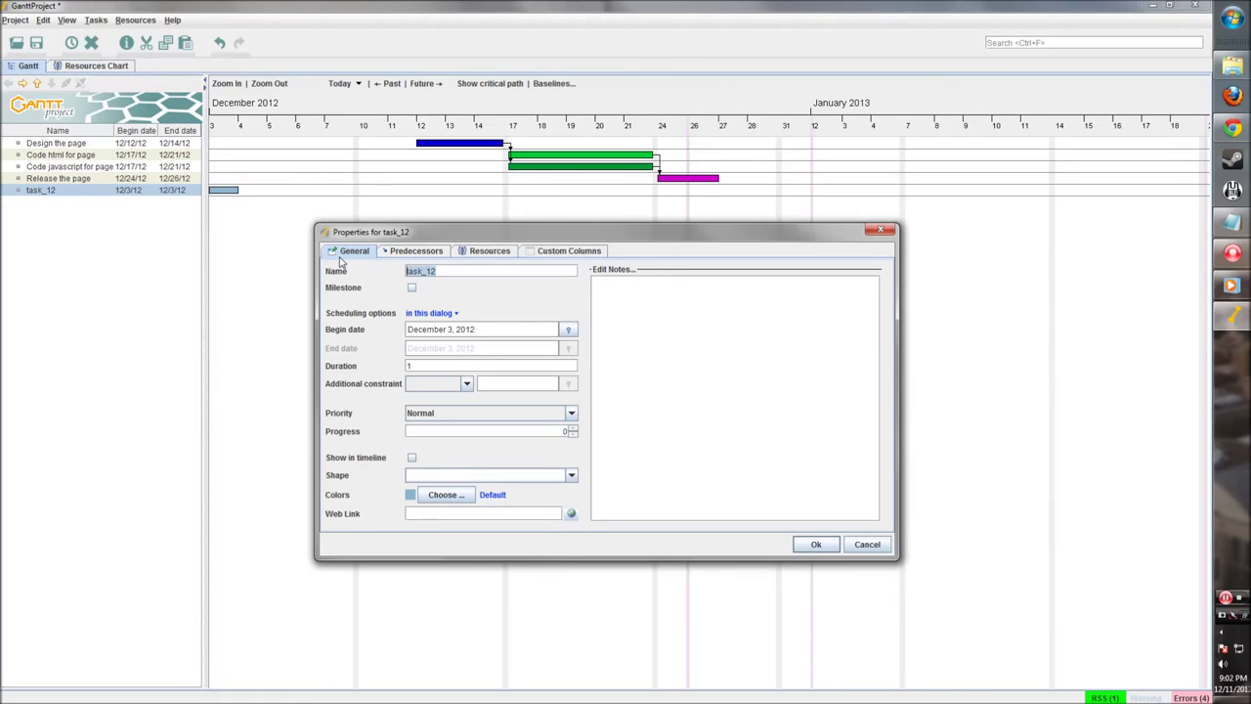
type("Website Complete")
Step: Mark Website Complete as a milestone and colour it yellow
left_click(412, 288)
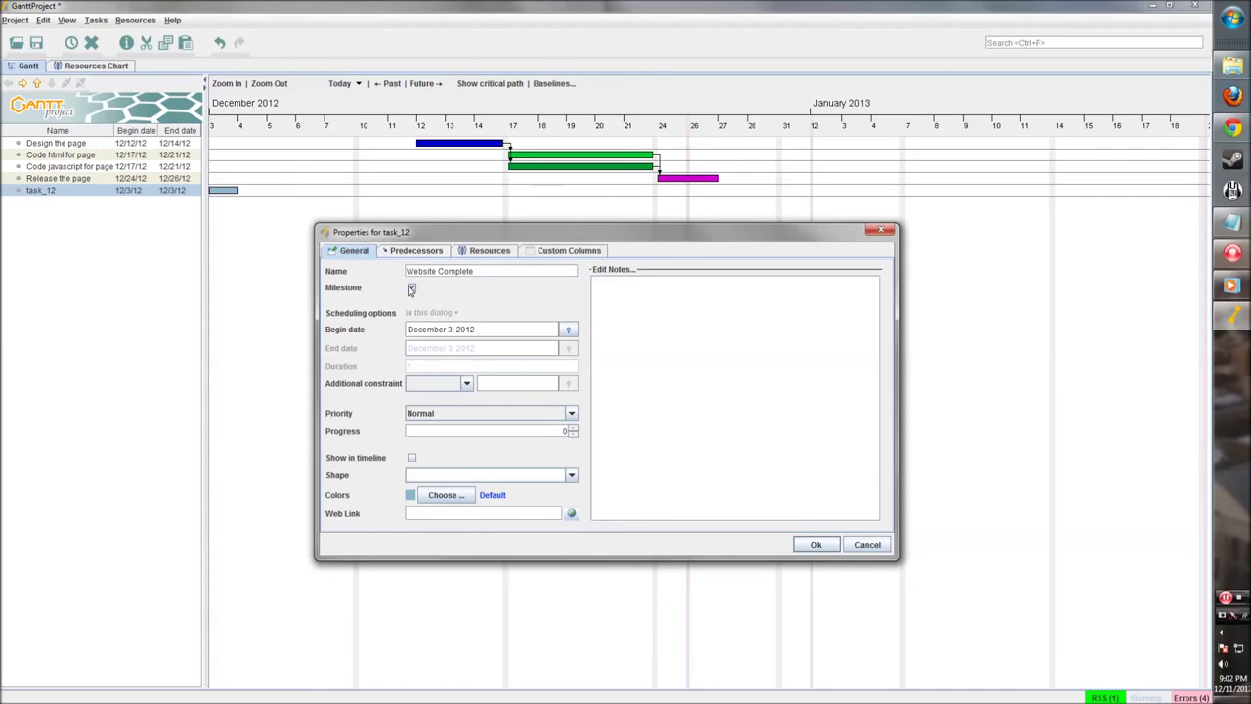
left_click(445, 494)
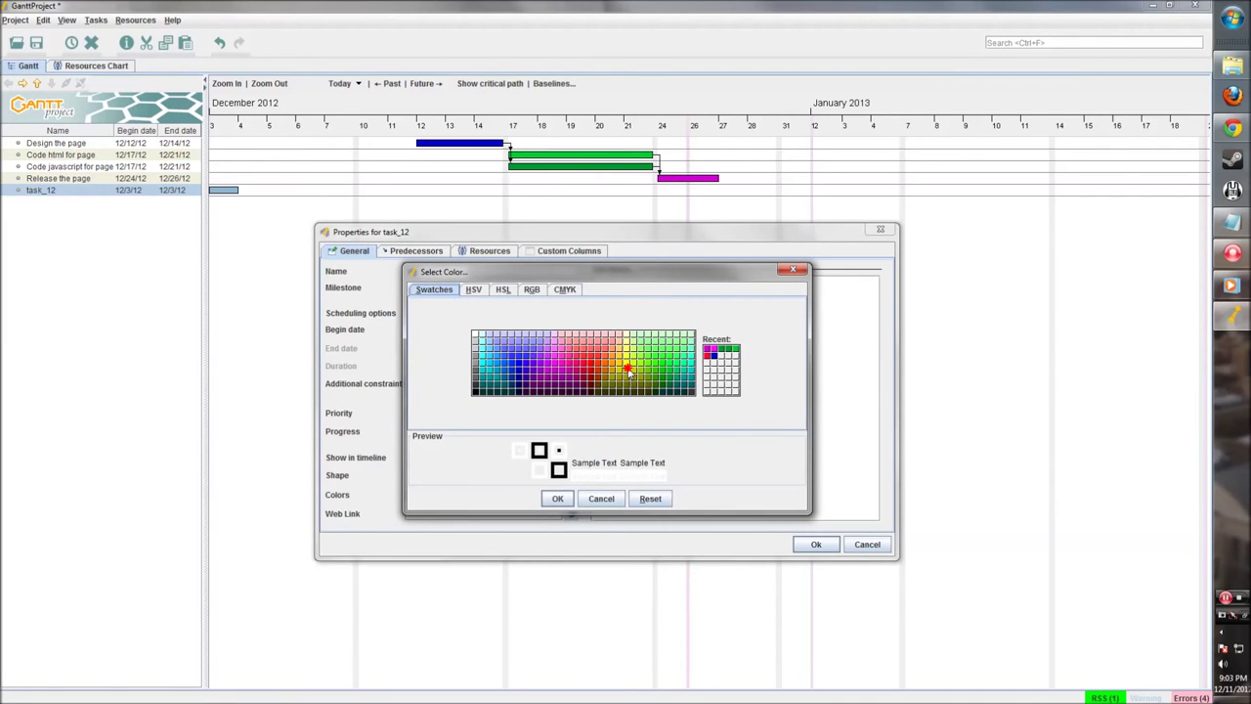
left_click(629, 377)
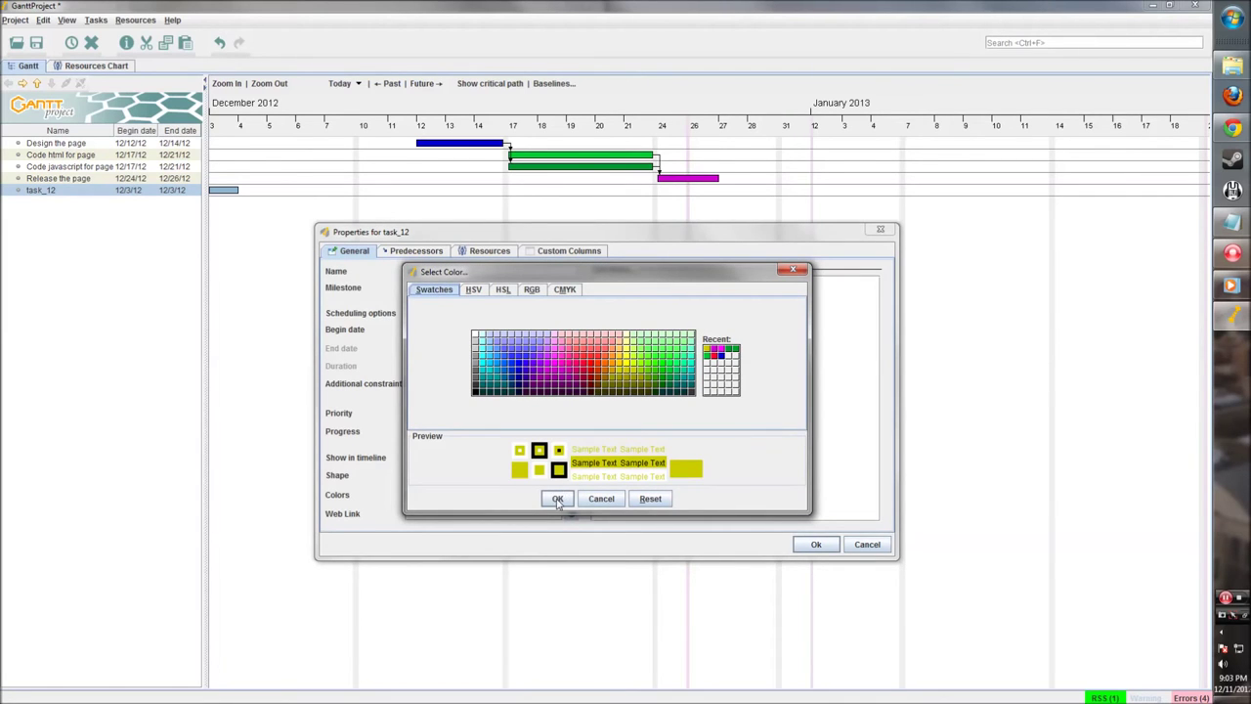
left_click(558, 499)
left_click(416, 252)
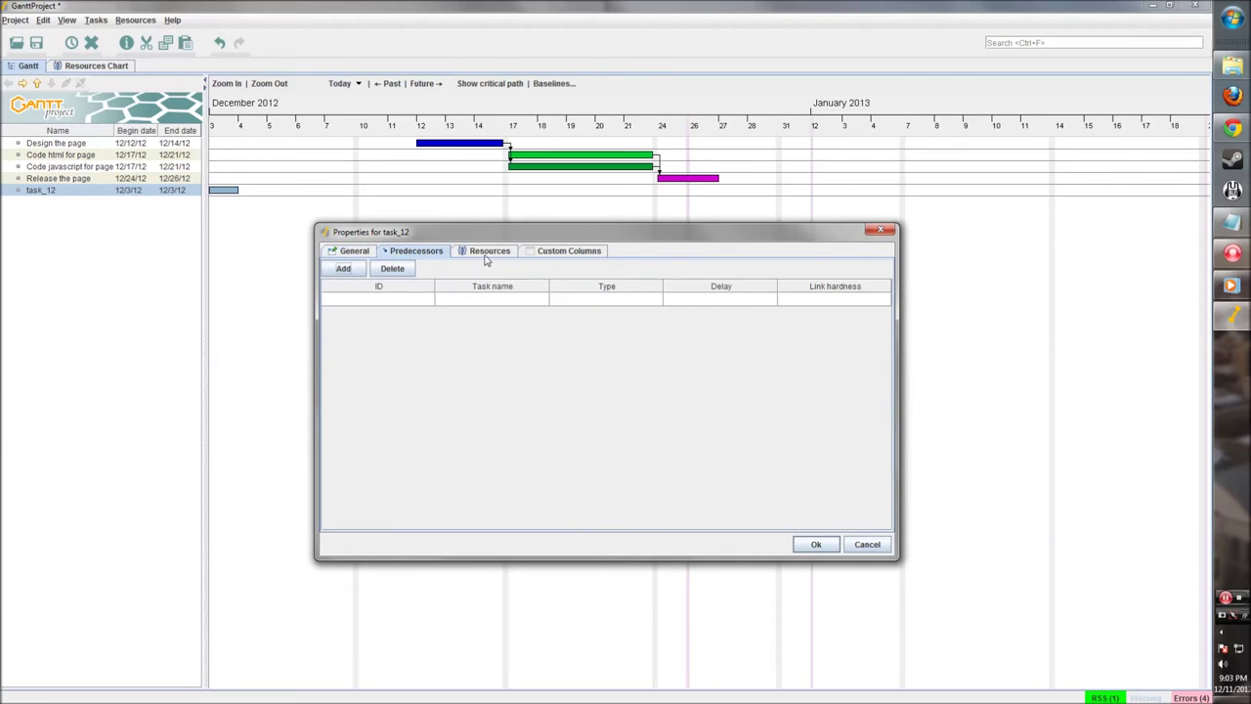
Step: Set Release the page as Website Complete's predecessor, placing the milestone on 12/27/12
left_click(344, 269)
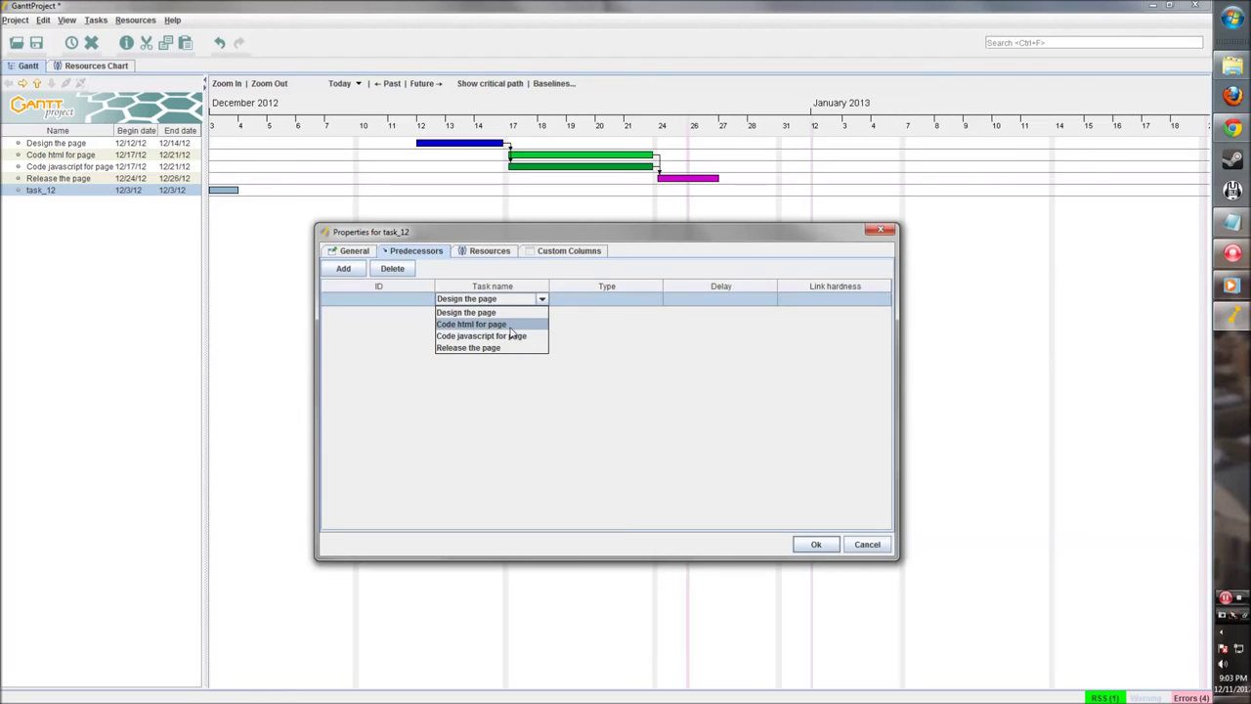
left_click(509, 325)
left_click(539, 299)
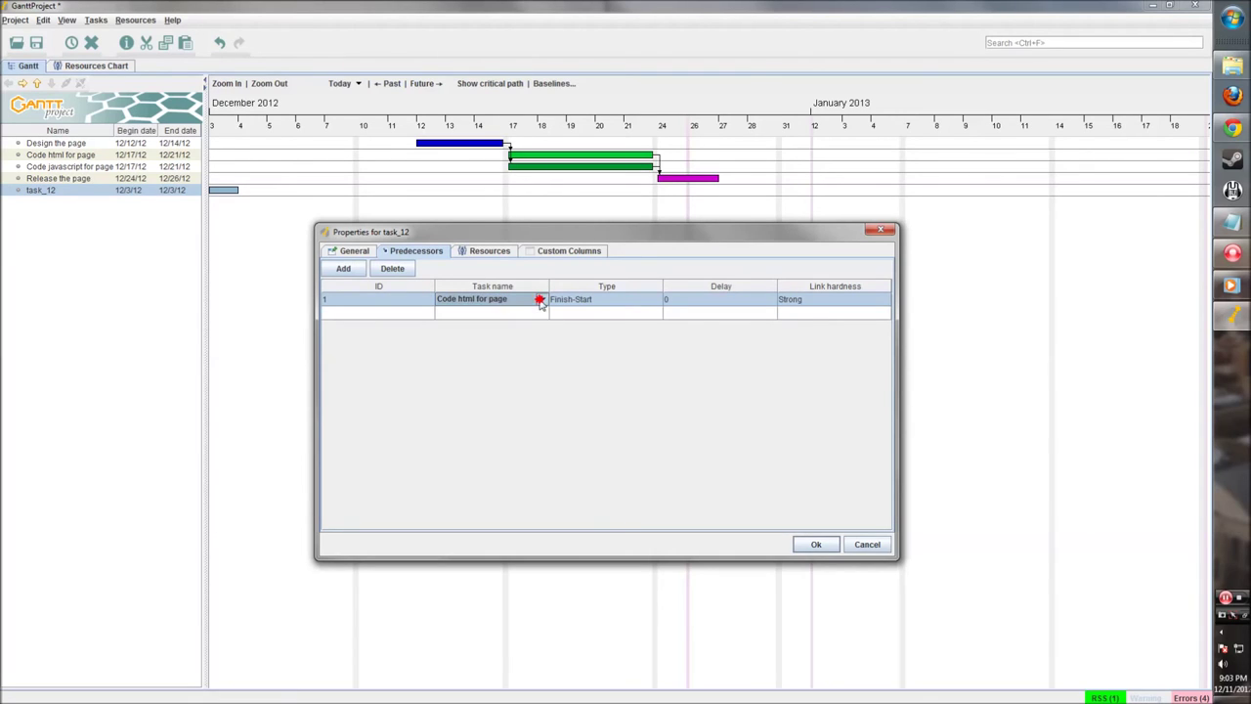
left_click(539, 299)
left_click(491, 348)
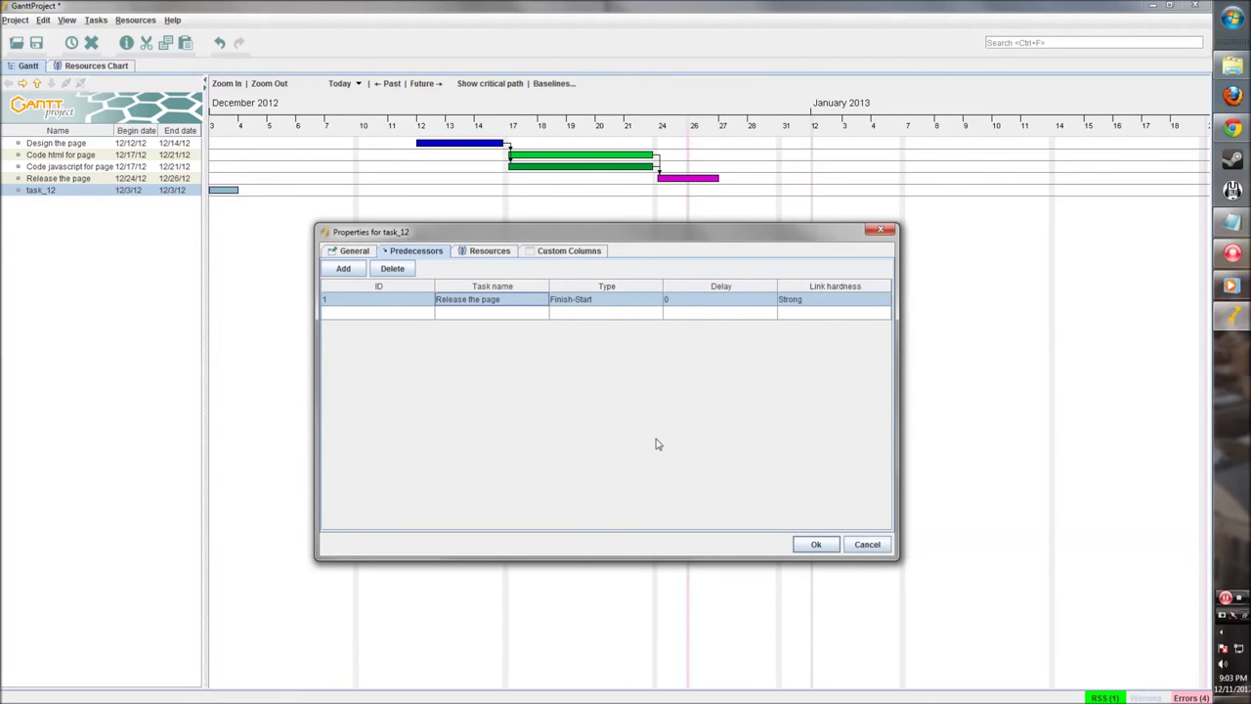
left_click(817, 545)
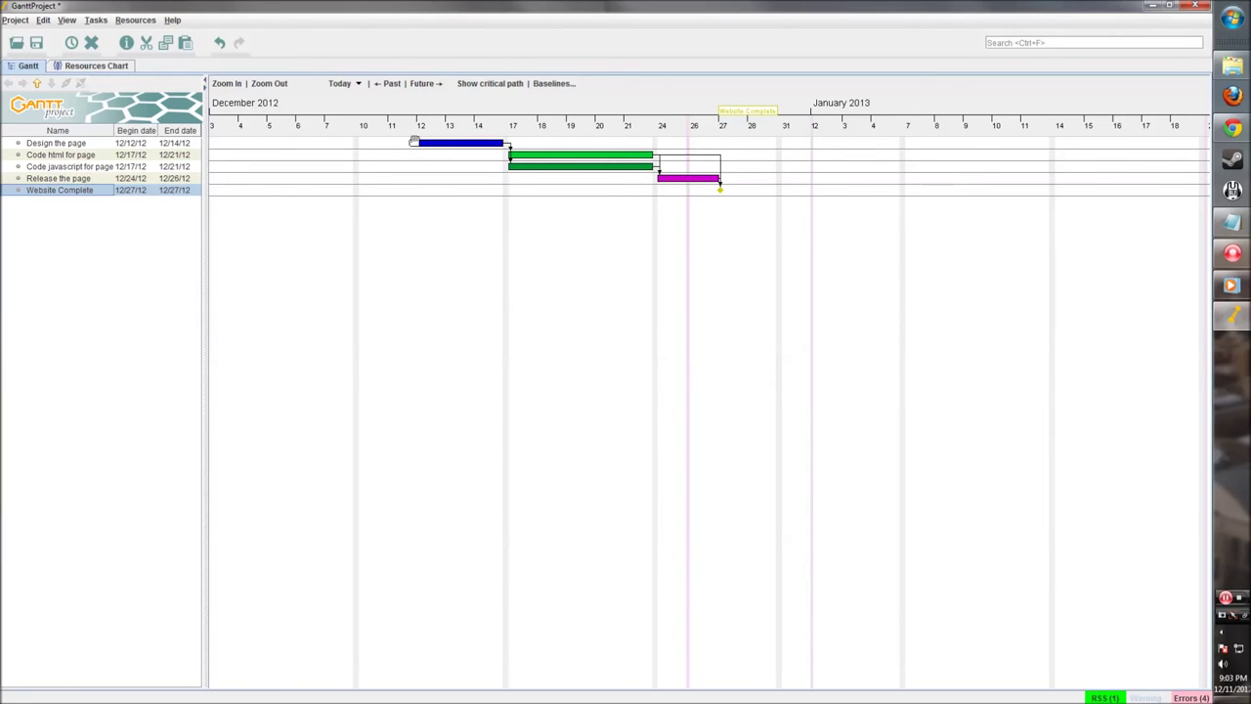
left_click_drag(415, 142, 506, 144)
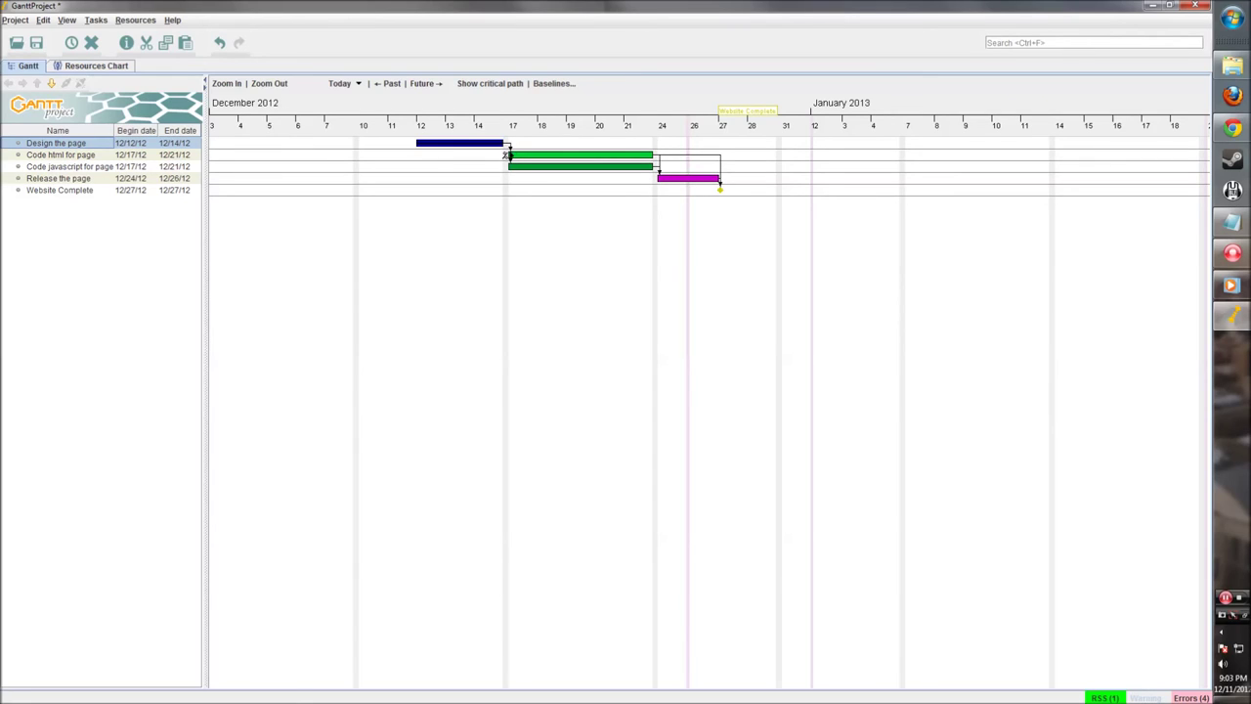
left_click_drag(507, 167, 580, 171)
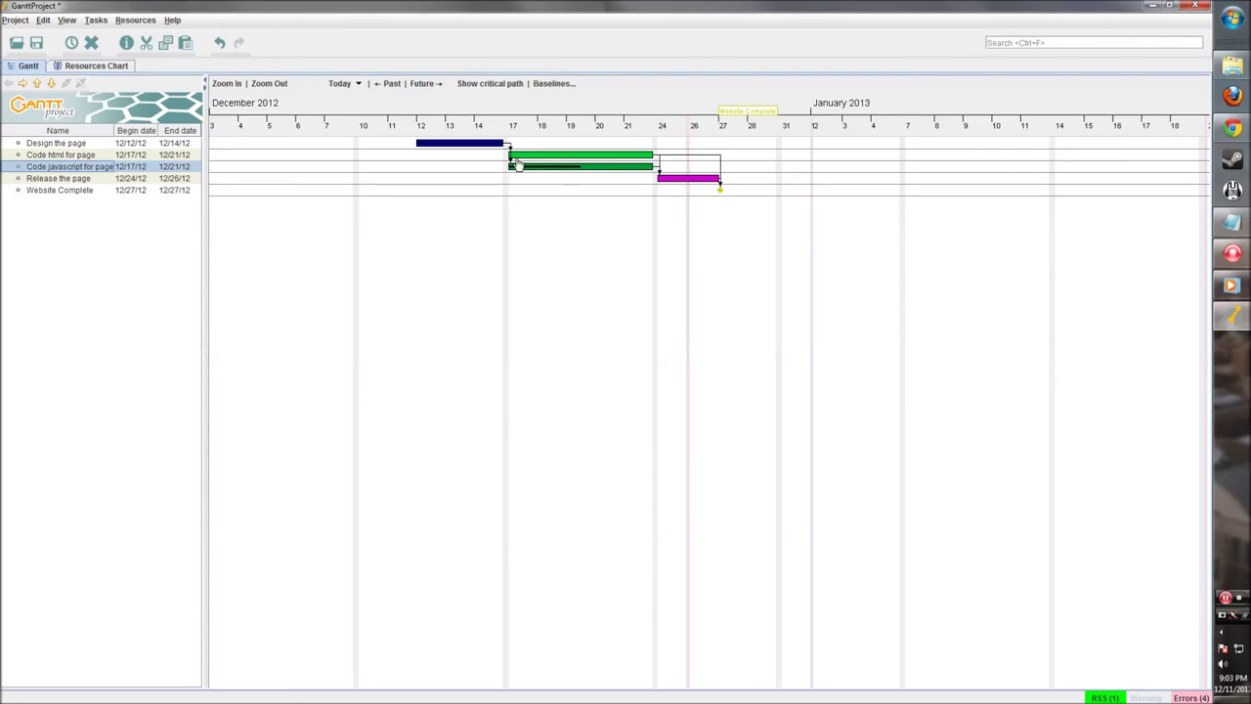
left_click_drag(507, 155, 595, 159)
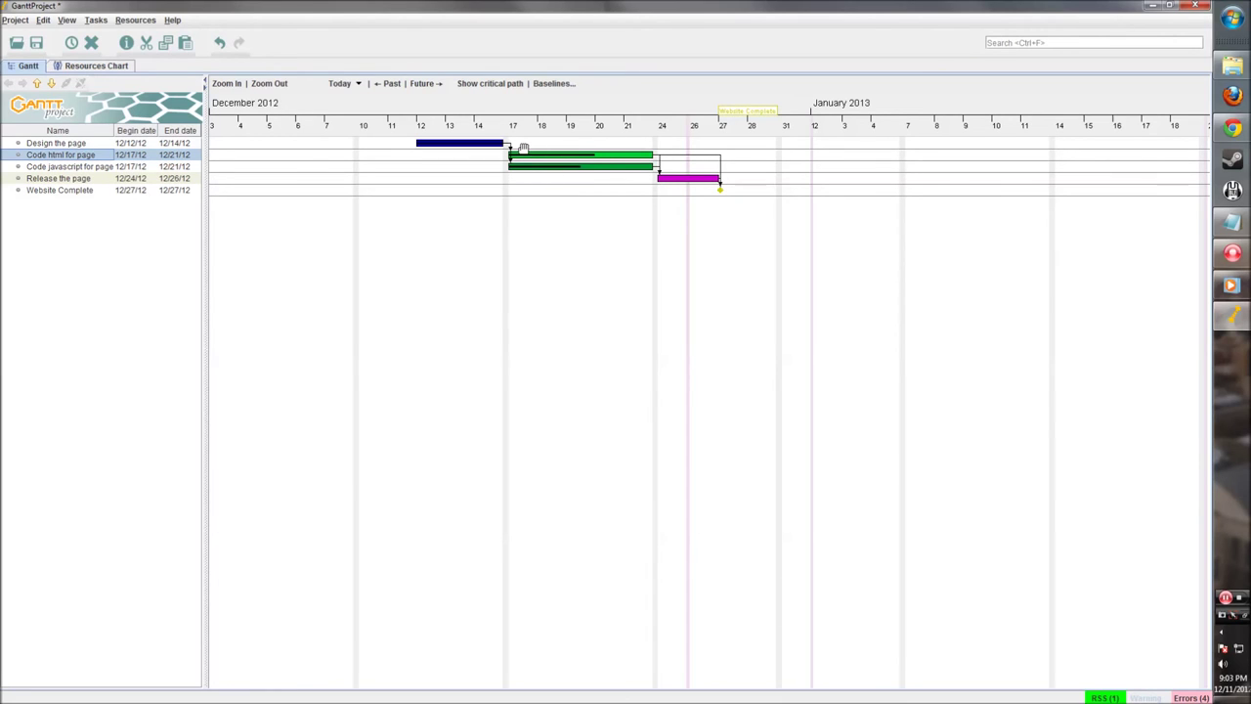
scroll(525, 156, "up", 1)
left_click_drag(307, 235, 544, 252)
scroll(545, 252, "up", 1)
left_click_drag(370, 219, 625, 244)
left_click_drag(465, 173, 498, 184)
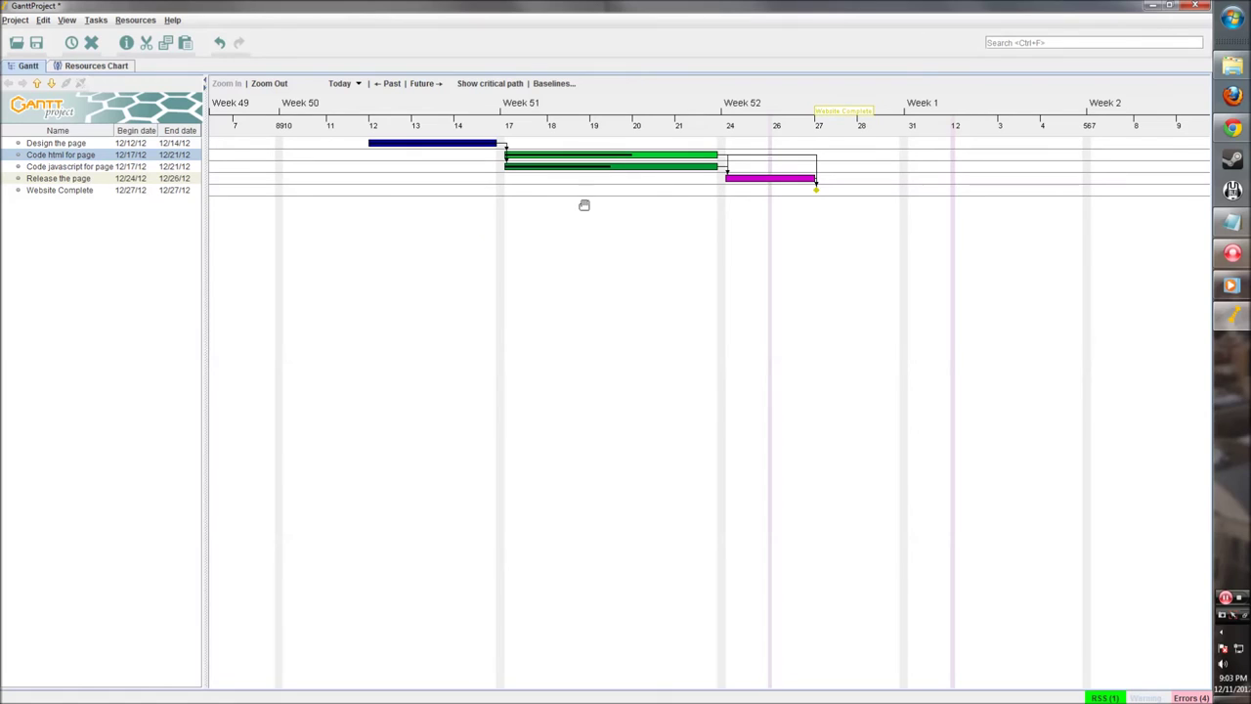
scroll(711, 184, "down", 1)
scroll(710, 184, "down", 2)
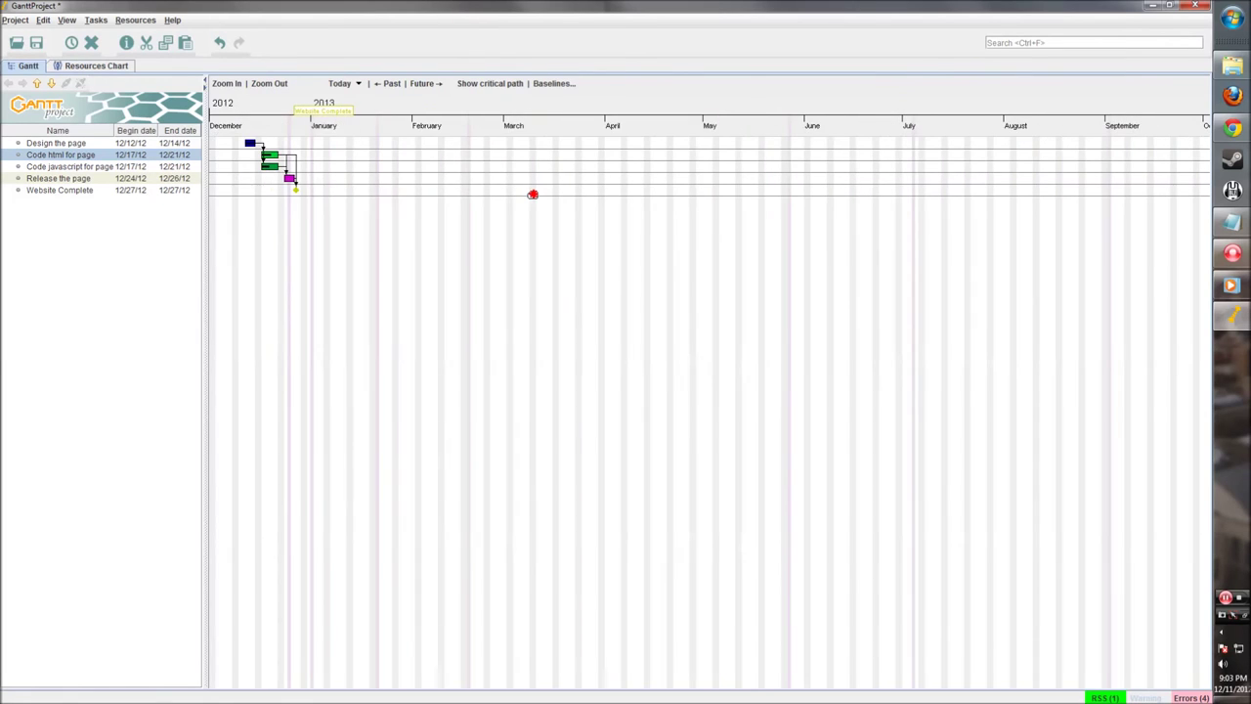
left_click_drag(475, 195, 545, 229)
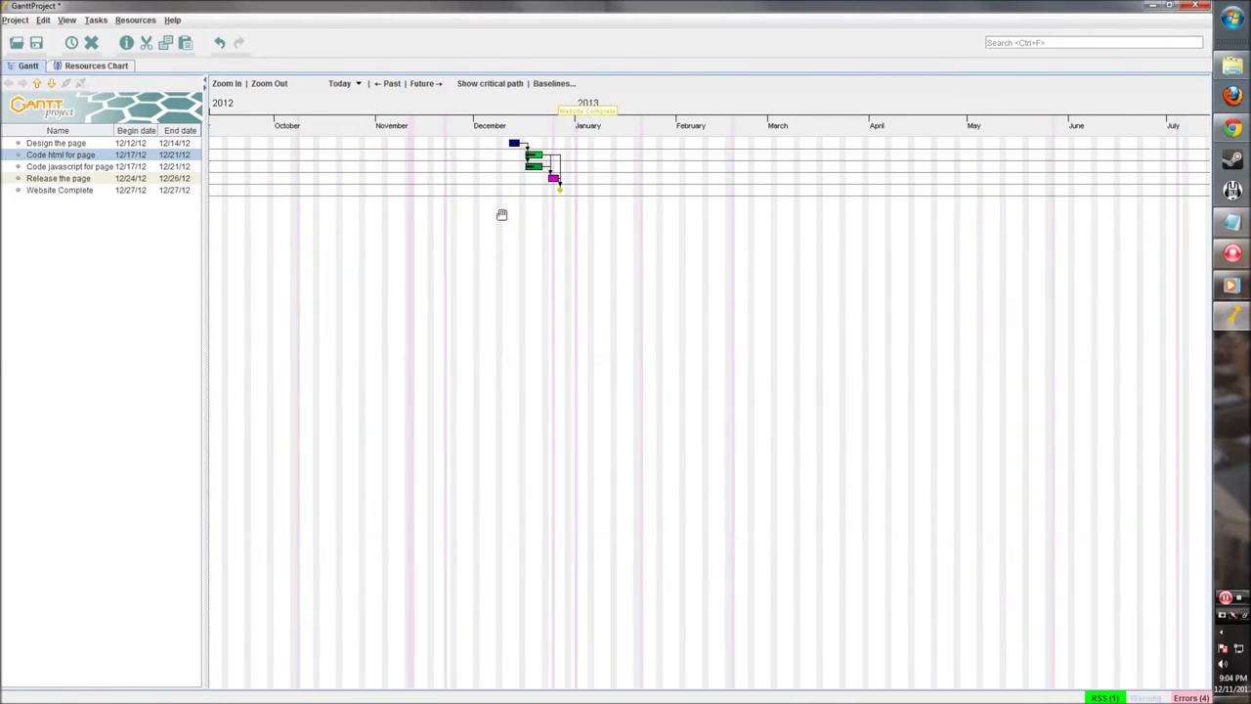
scroll(503, 212, "up", 3)
left_click_drag(345, 229, 572, 245)
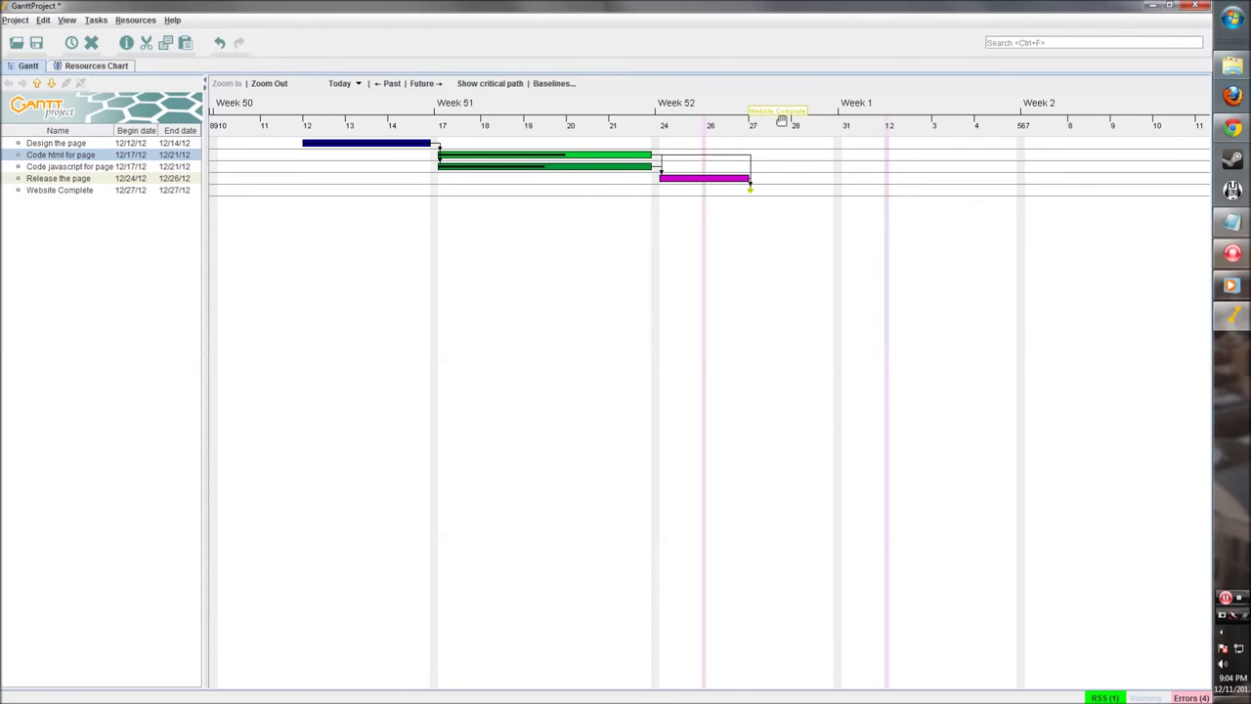
left_click_drag(622, 274, 692, 285)
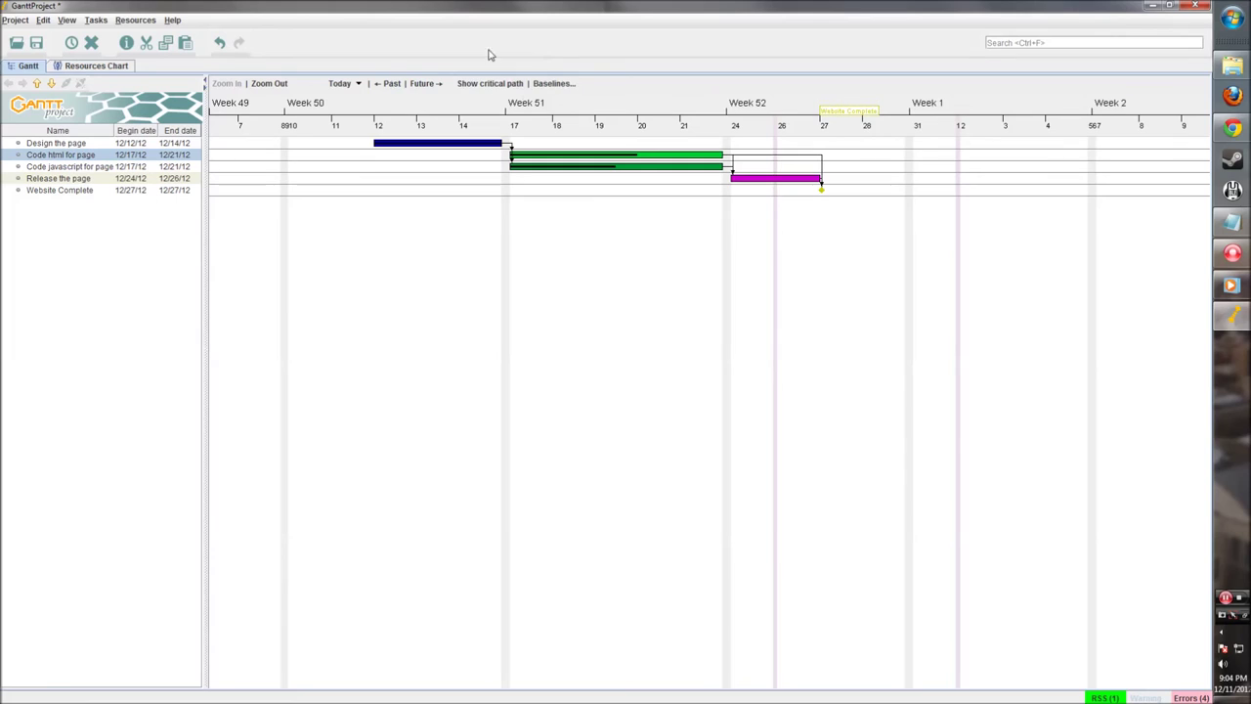
left_click(483, 85)
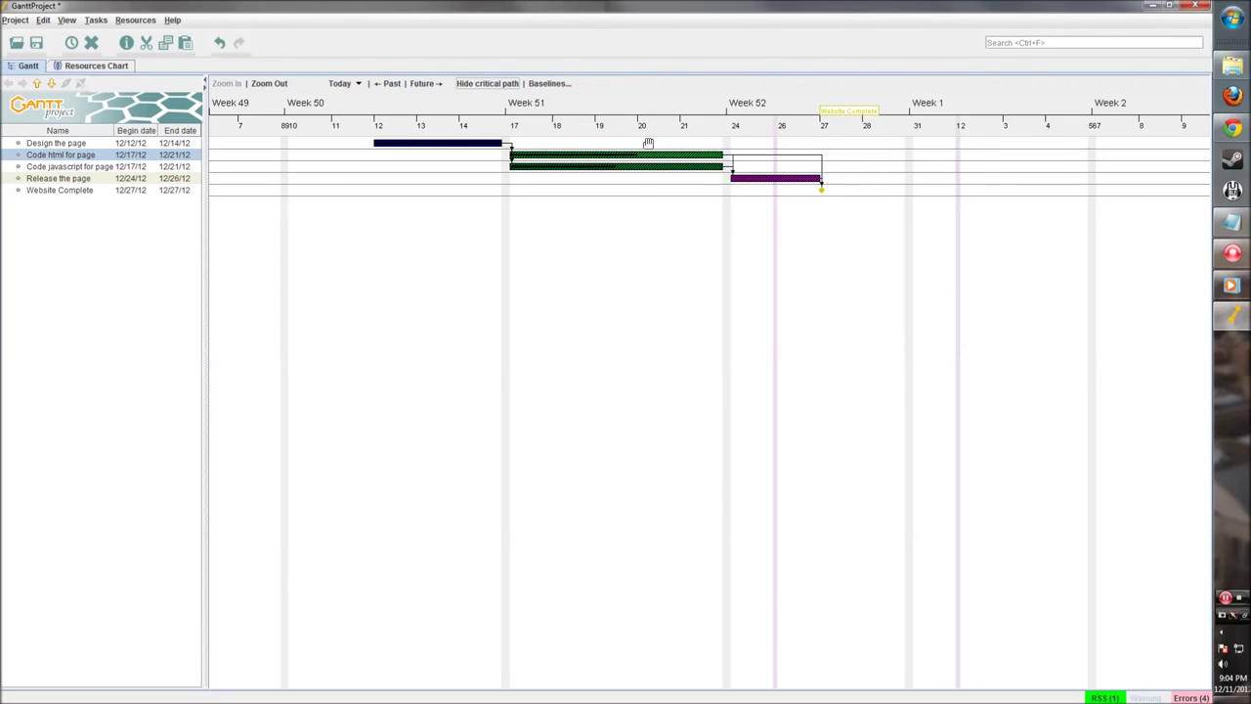
left_click(487, 83)
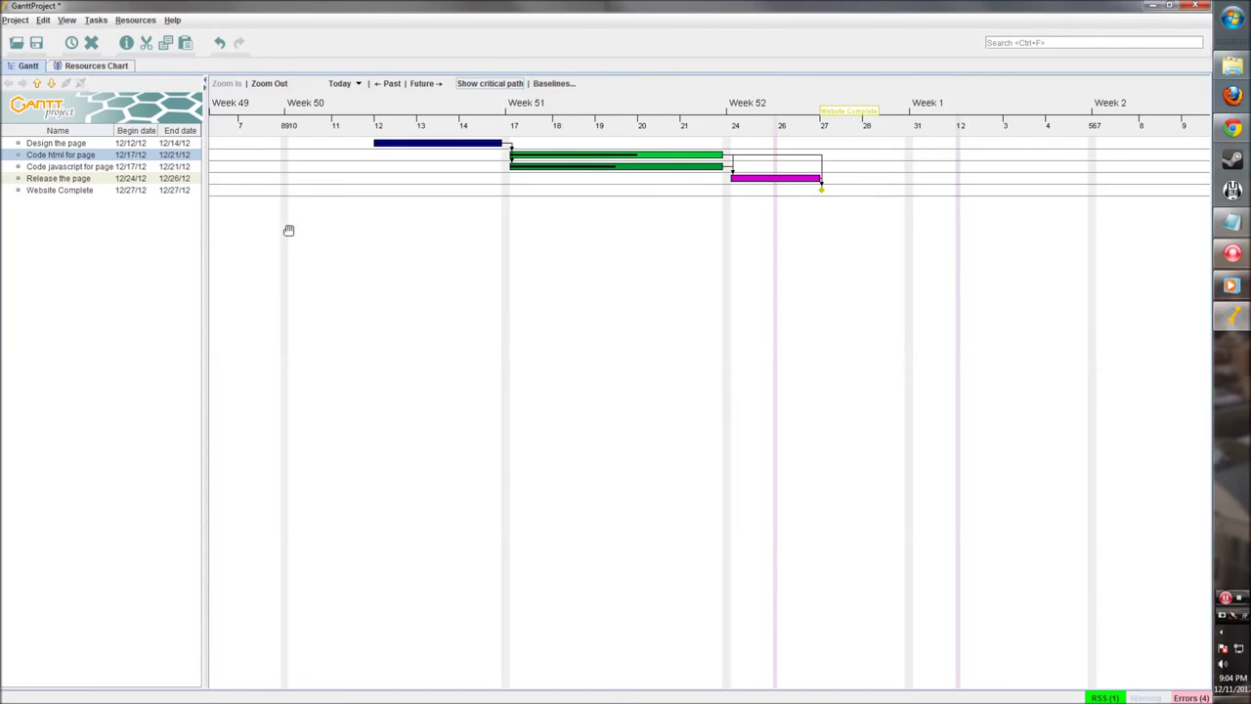
left_click_drag(489, 221, 503, 221)
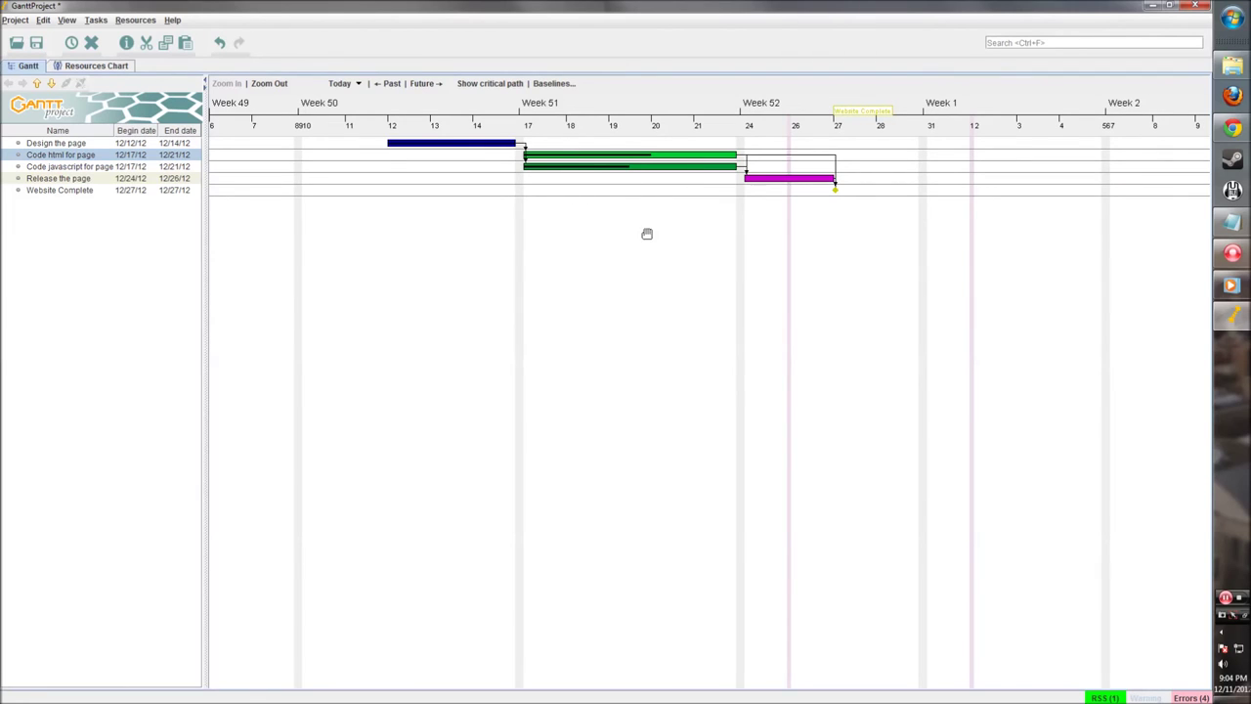
Step: In the Resources Chart, create a new resource whose default role is developer
left_click(90, 66)
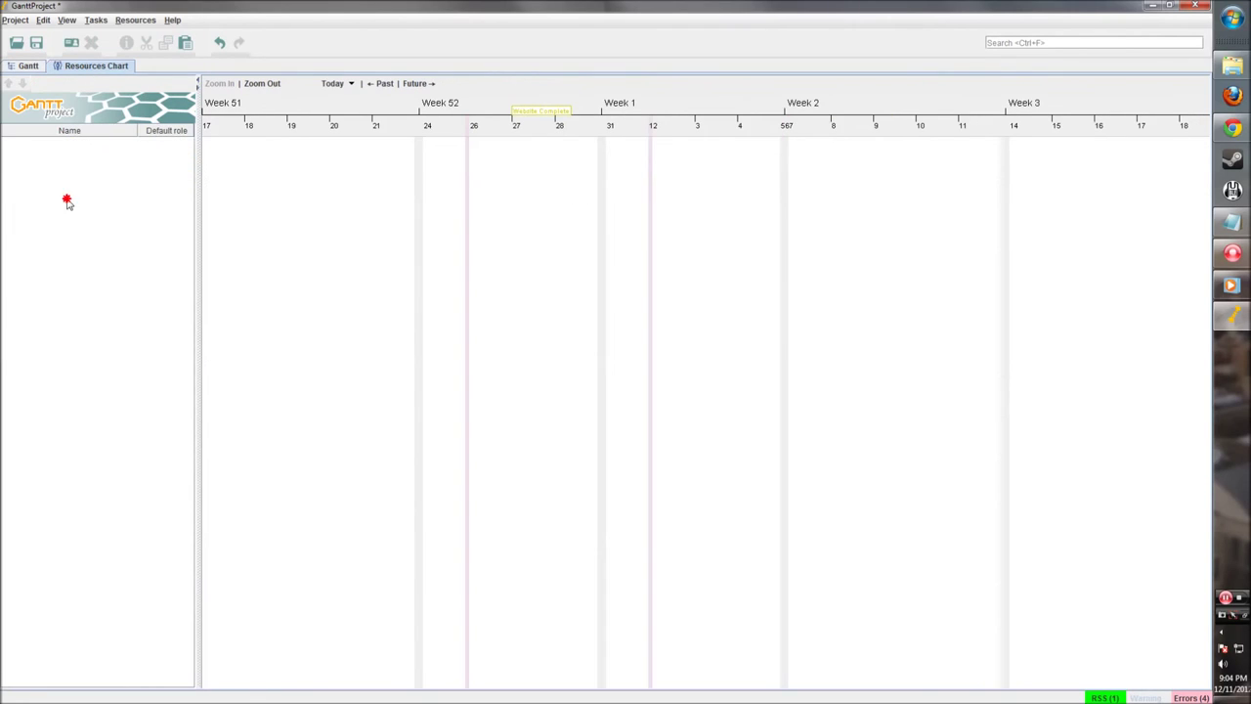
left_click(65, 170)
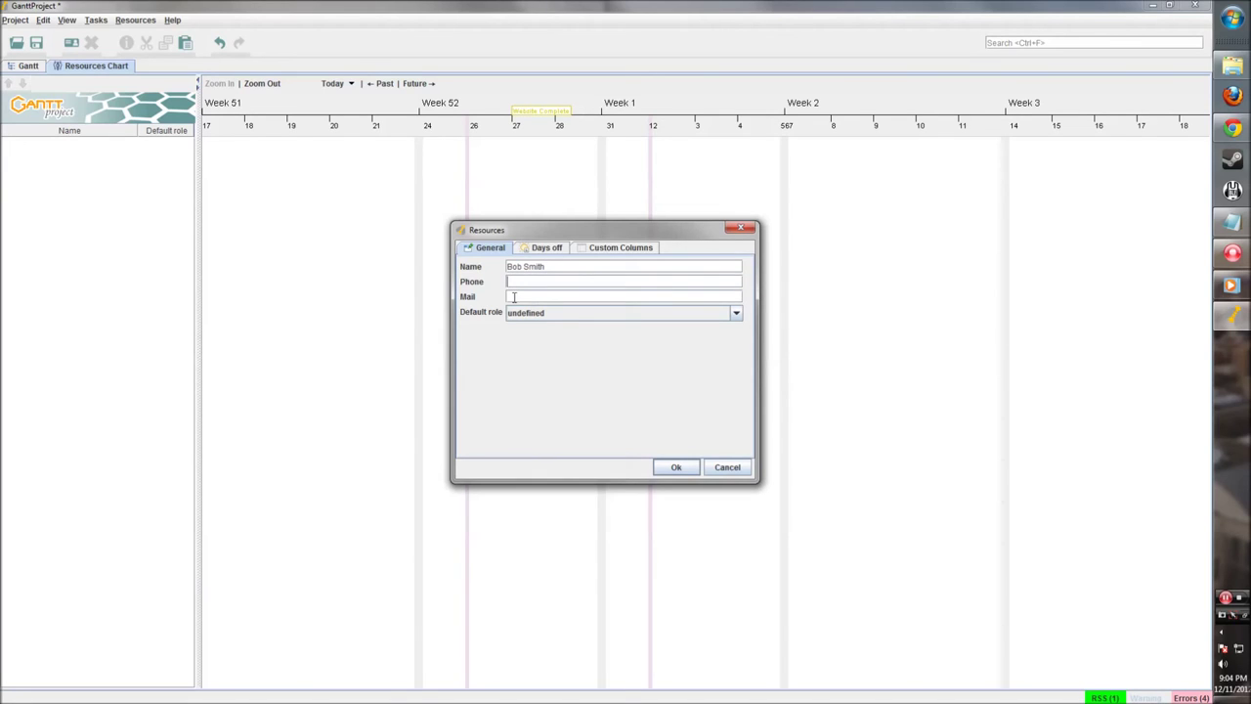
left_click(543, 312)
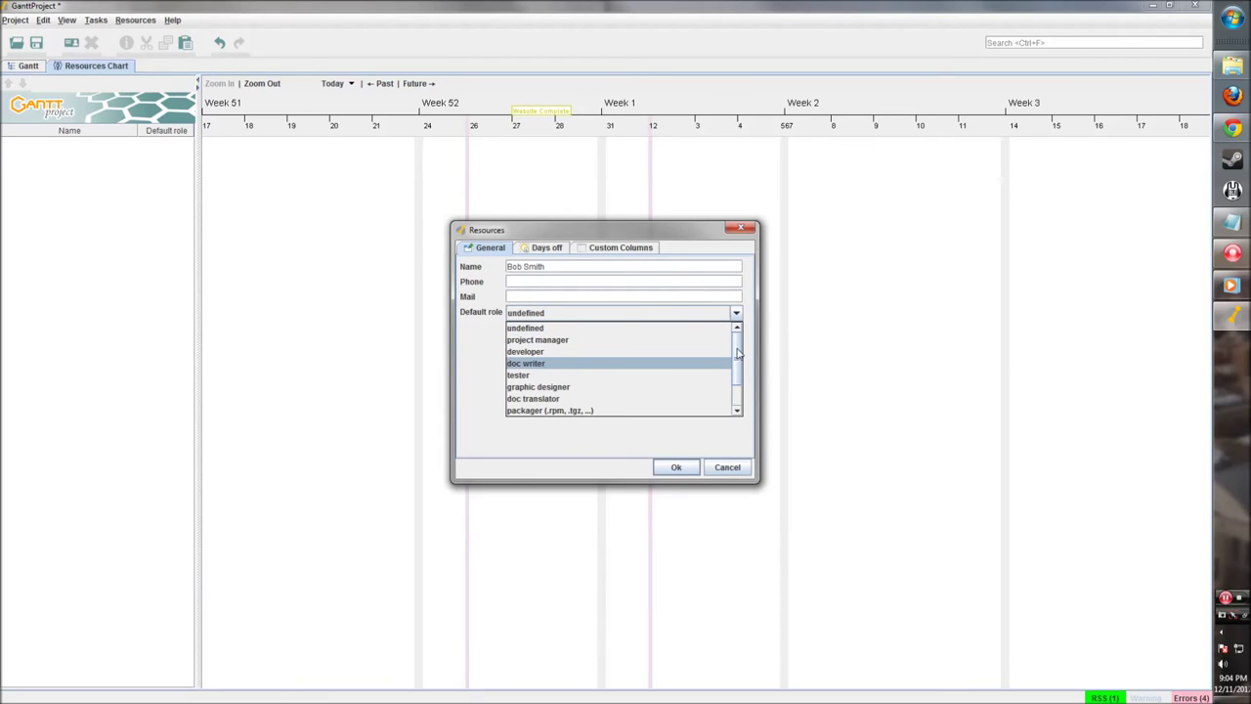
left_click_drag(736, 356, 739, 329)
mouse_move(742, 344)
left_mouse_down()
mouse_move(740, 362)
mouse_move(735, 329)
left_mouse_up()
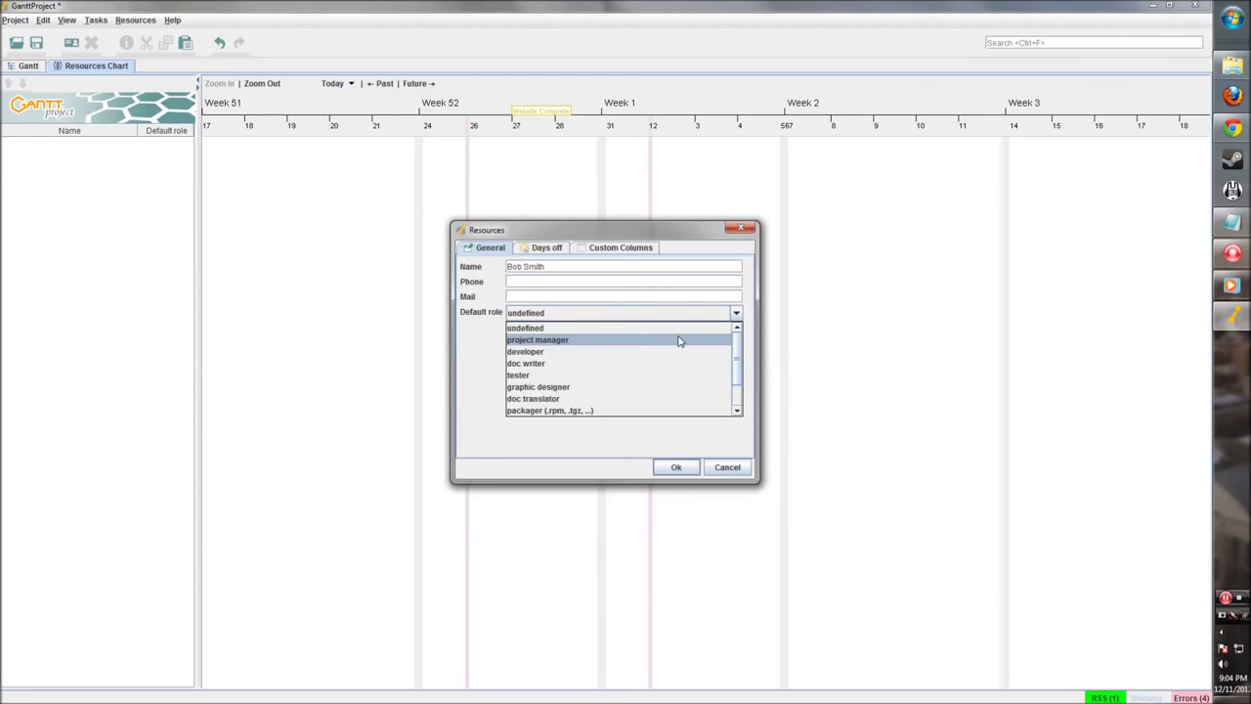
left_click(558, 352)
left_click(550, 249)
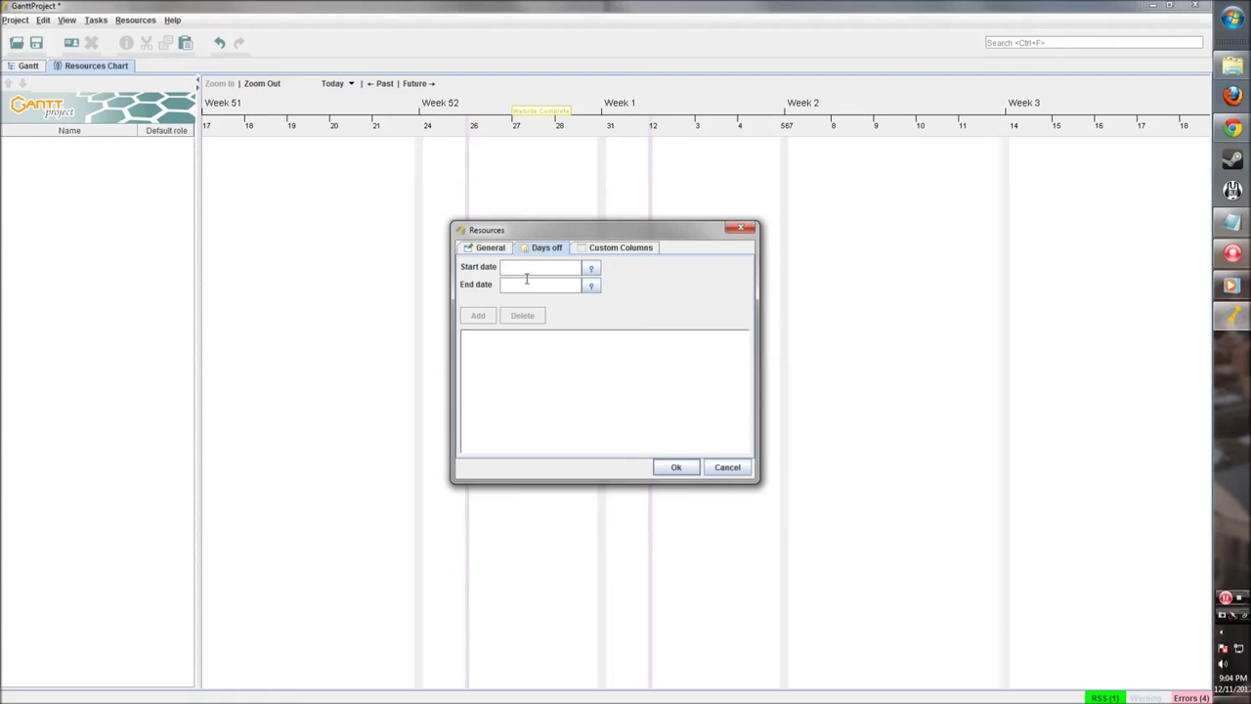
left_click(608, 248)
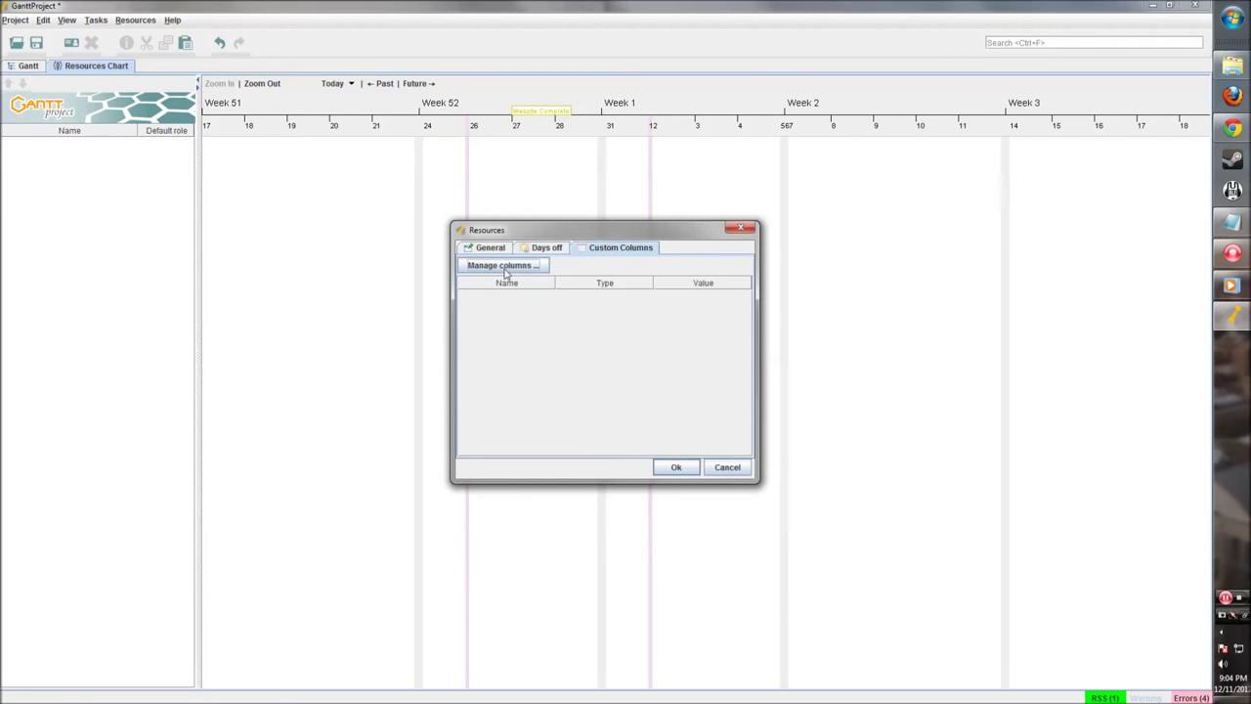
left_click(677, 467)
right_click(87, 170)
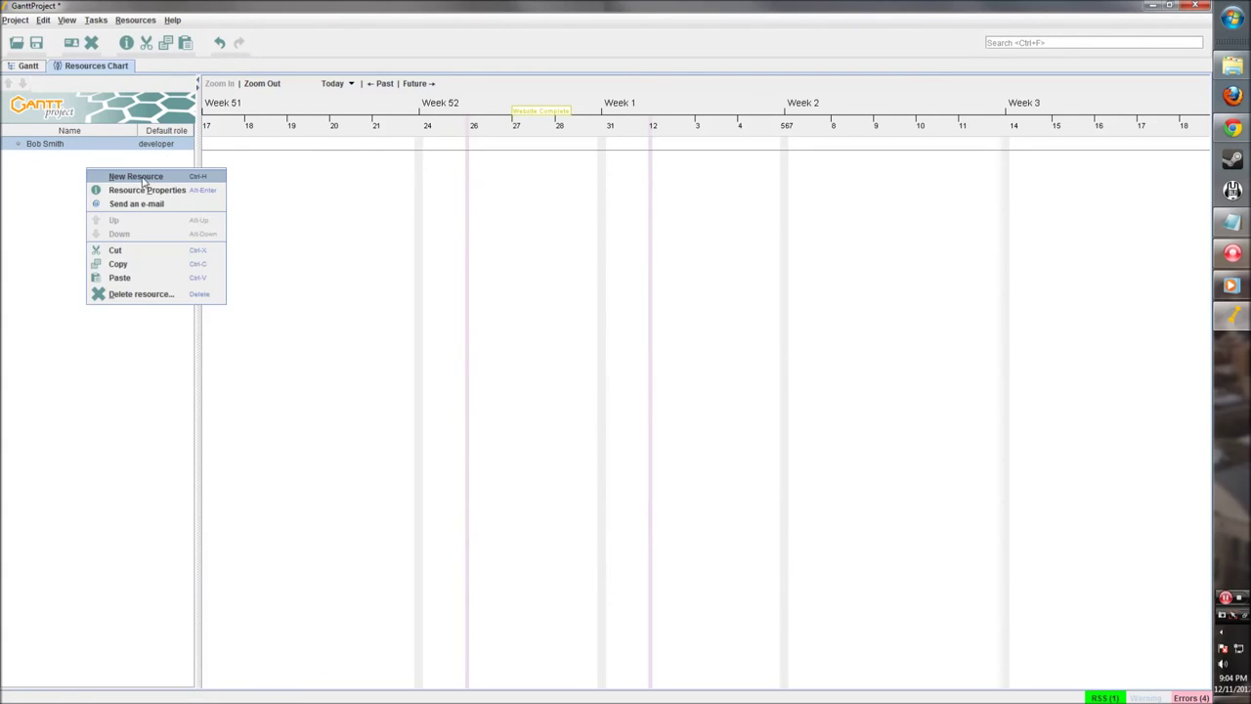
Step: Add a second named resource with project manager as its default role
left_click(143, 178)
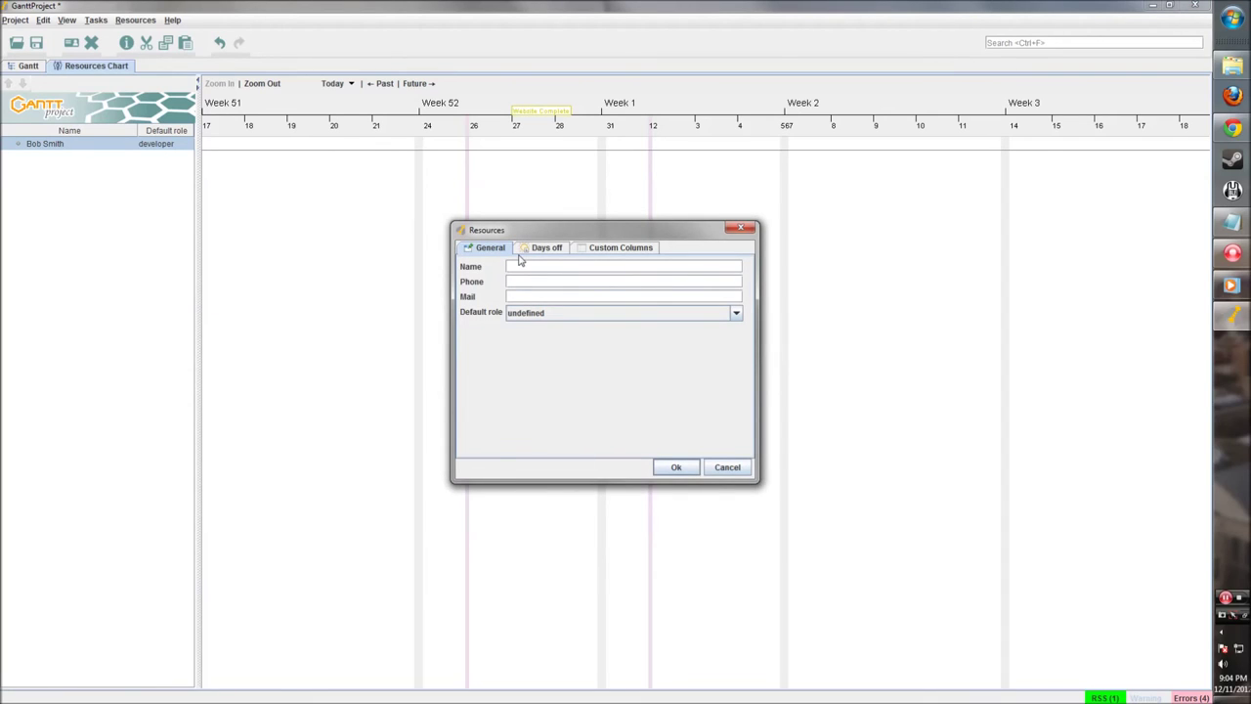
left_click(509, 313)
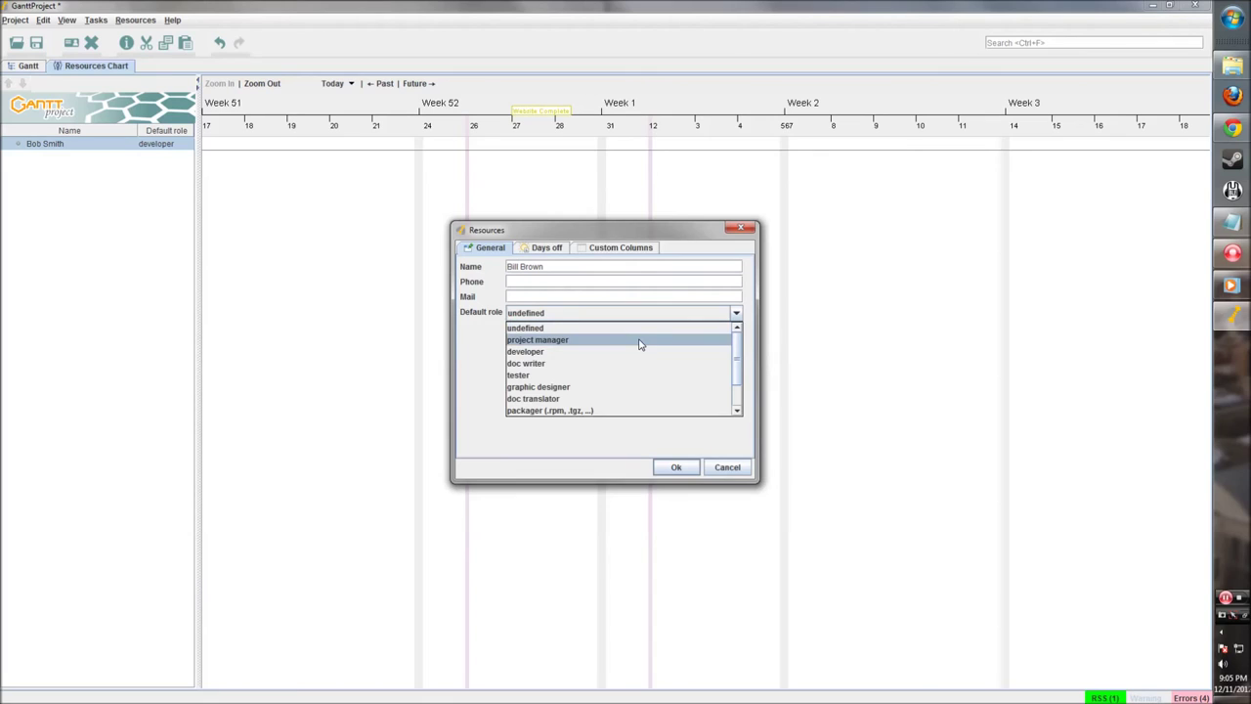
left_click(559, 340)
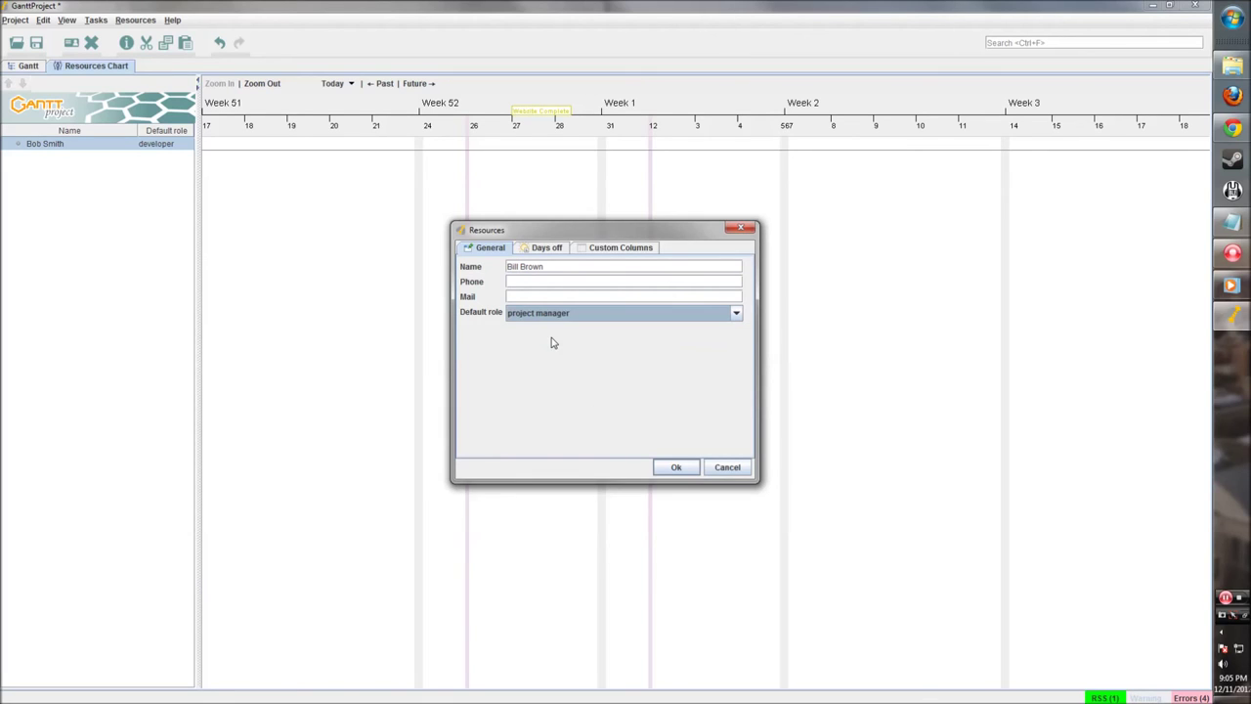
left_click(671, 468)
Step: Add a third resource with web designer as its default role
right_click(96, 207)
left_click(137, 215)
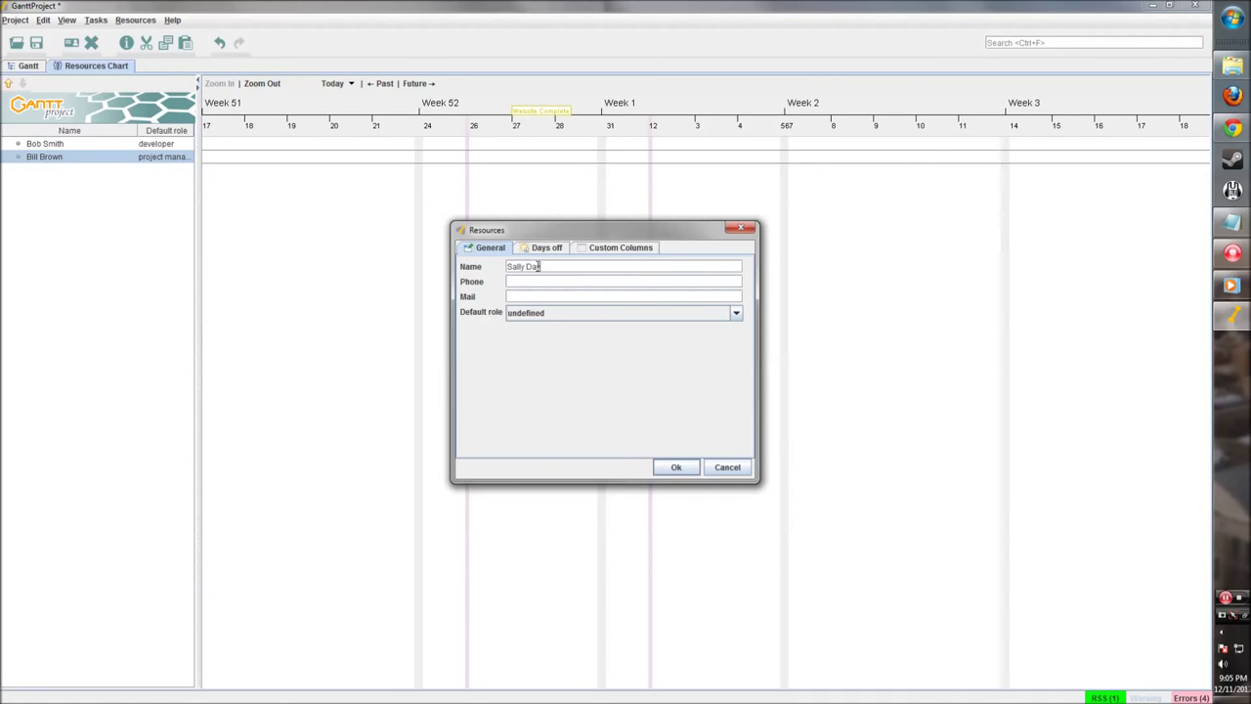
left_click(576, 315)
scroll(616, 371, "down", 1)
scroll(597, 396, "up", 1)
scroll(598, 397, "down", 1)
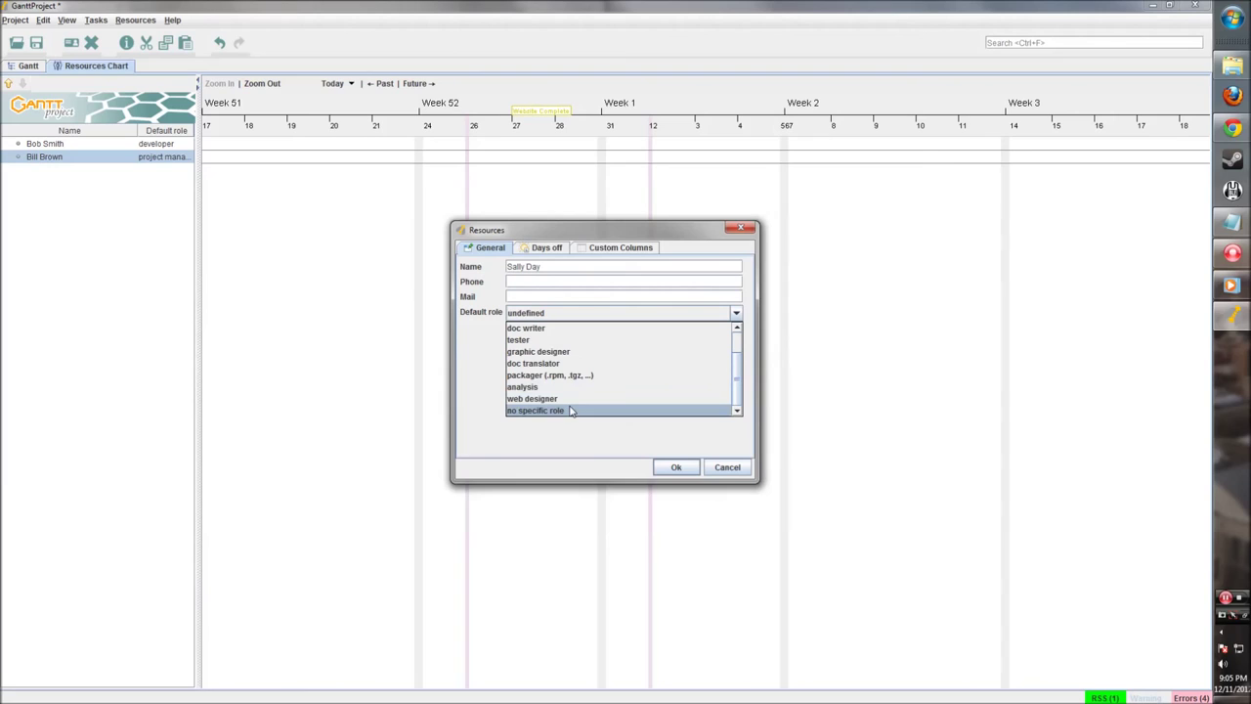
left_click(572, 398)
left_click(674, 469)
Step: Review the three listed resources, then return to the Gantt chart
left_click(101, 147)
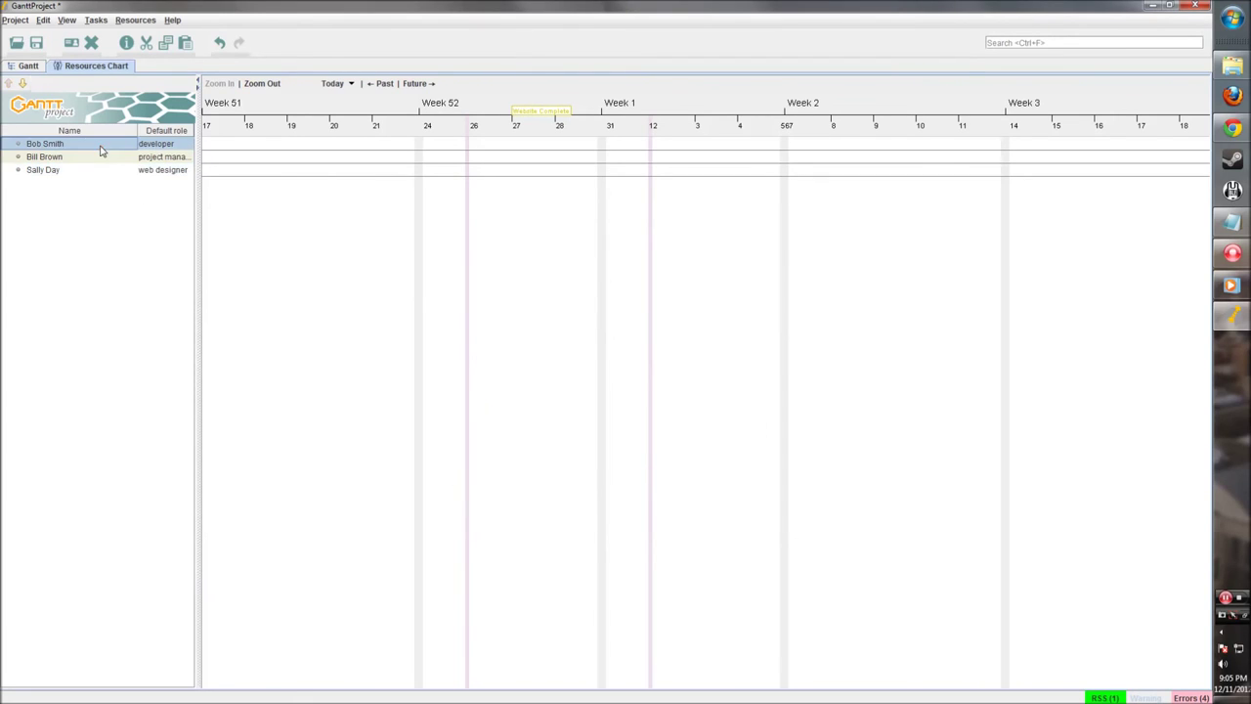
left_click(102, 158)
left_click(99, 172)
left_click(104, 149)
left_click(100, 158)
left_click(95, 173)
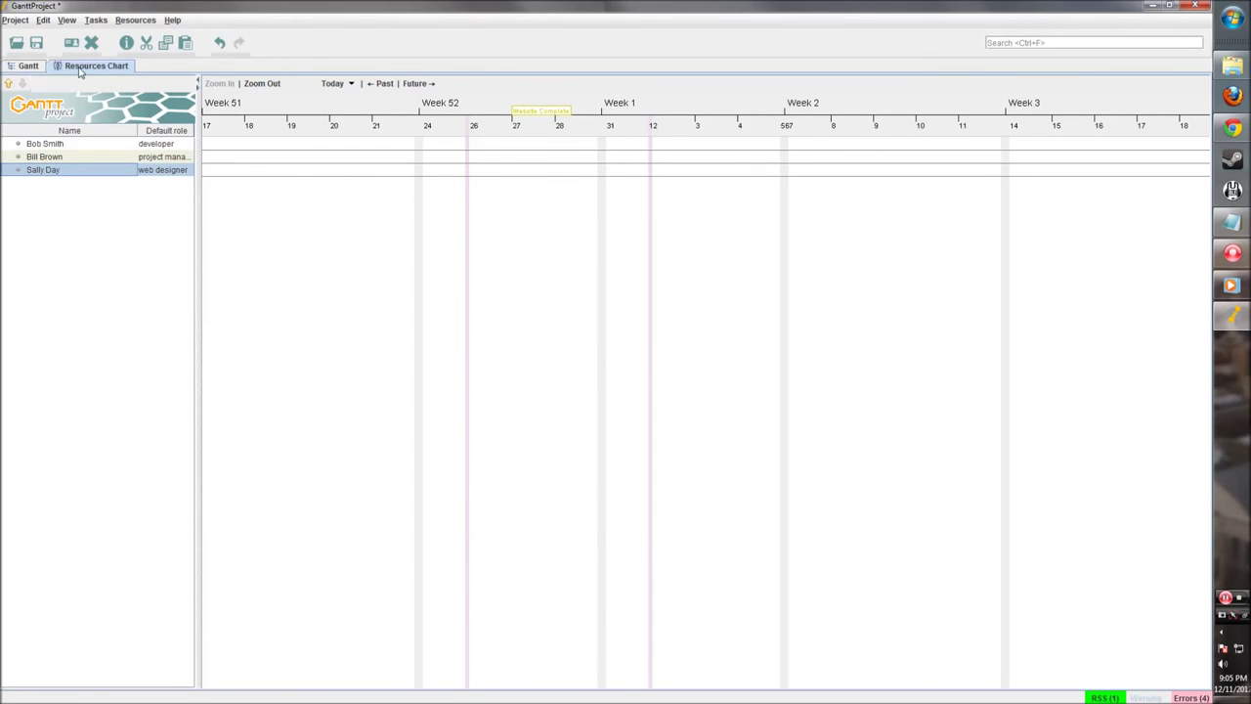
left_click(36, 68)
Step: Assign the web designer resource to the Design the page task
double_click(459, 149)
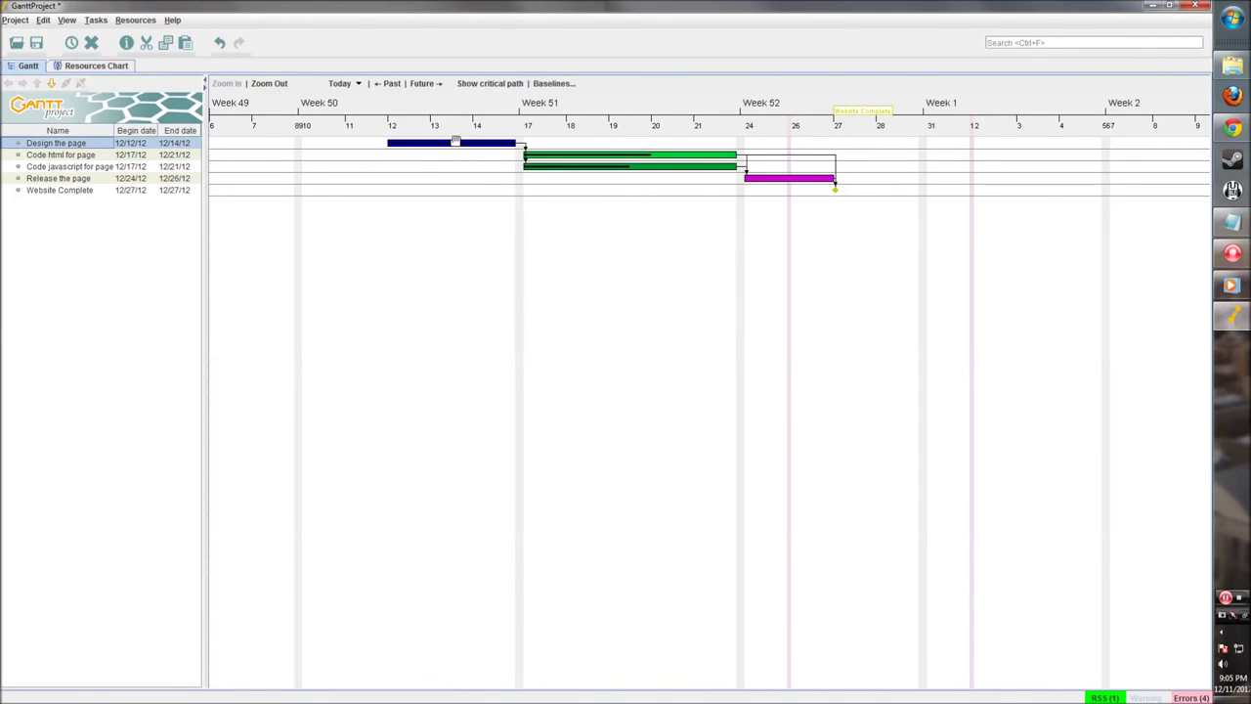
left_click(498, 214)
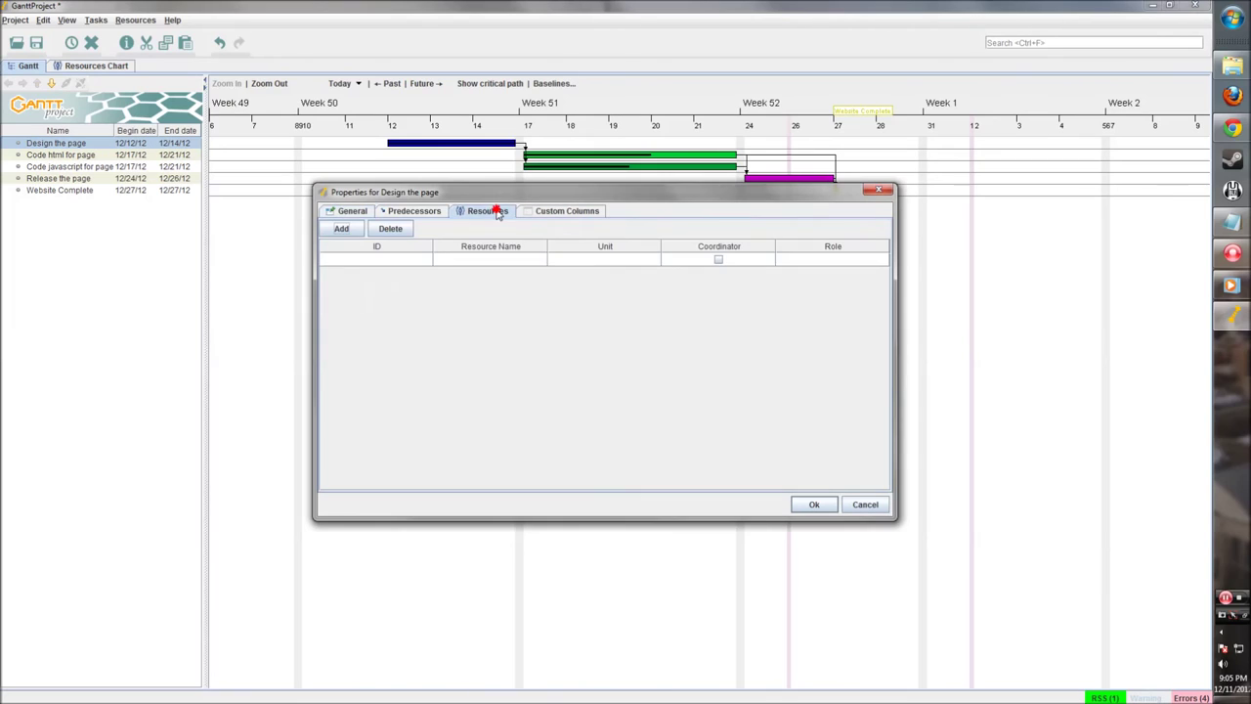
left_click(341, 229)
left_click(539, 260)
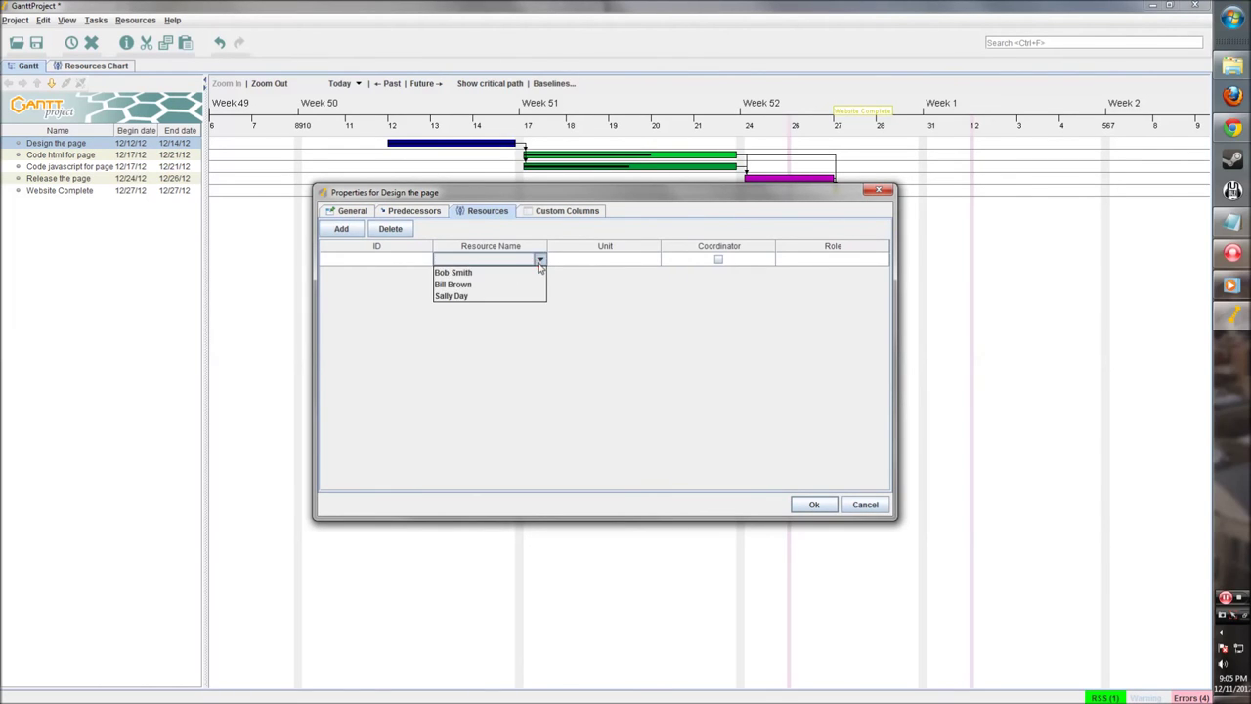
left_click(503, 297)
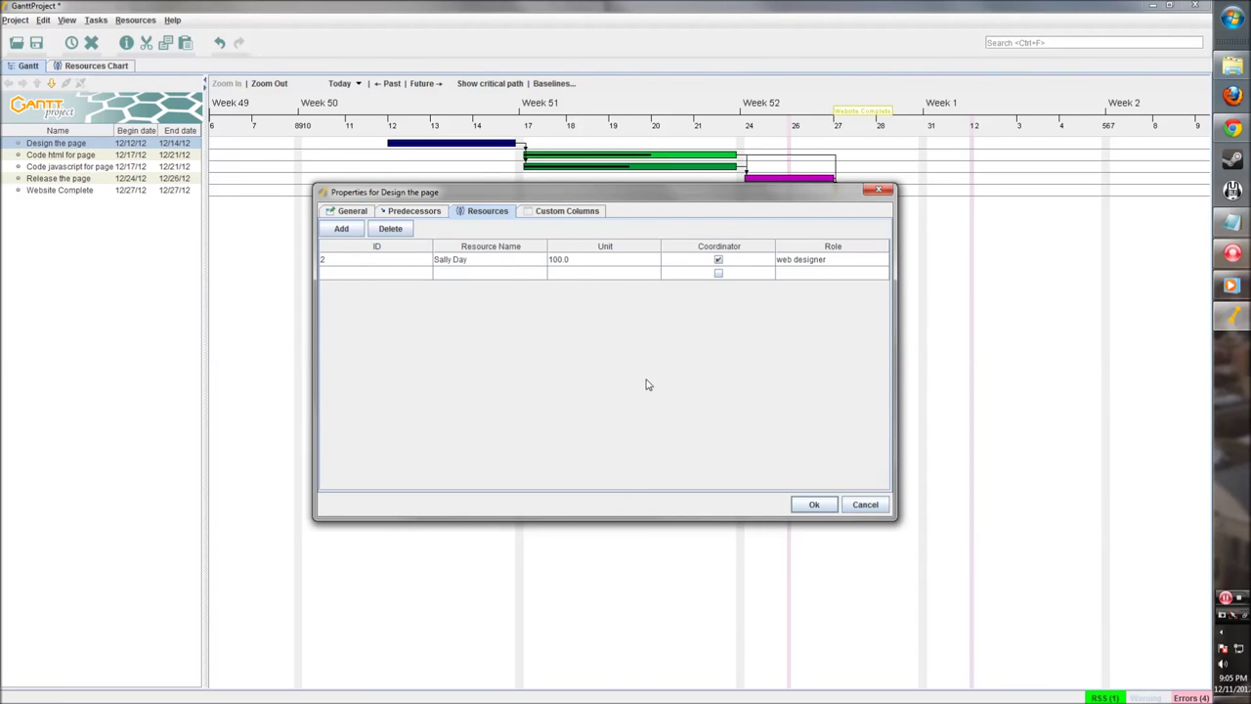
left_click(812, 503)
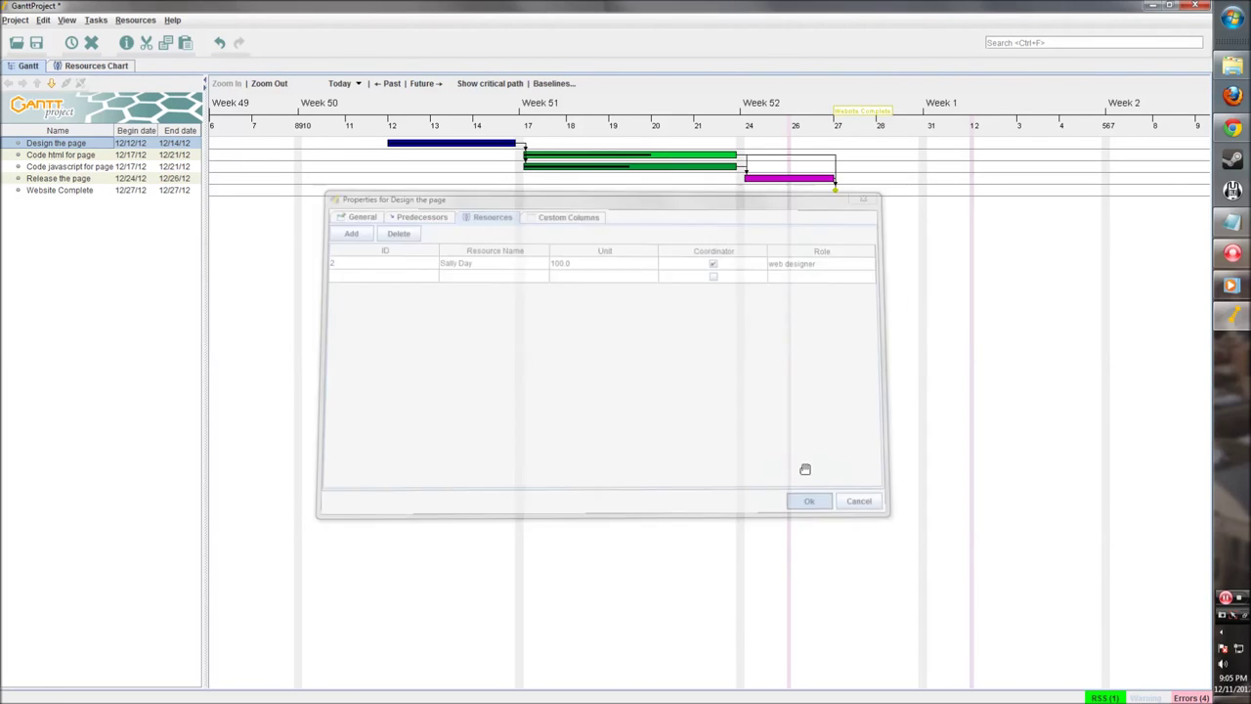
Step: Start an assignment on Code html for page, cancel it, and check the developer's role
left_click(84, 159)
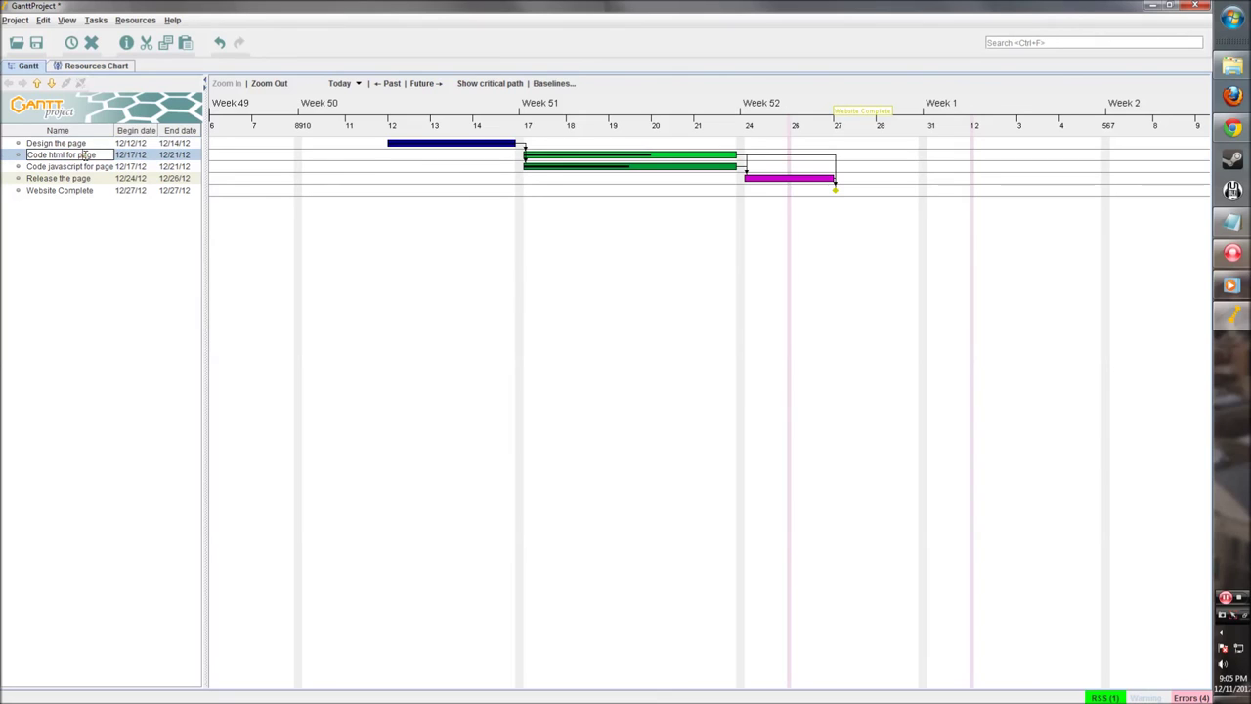
right_click(91, 154)
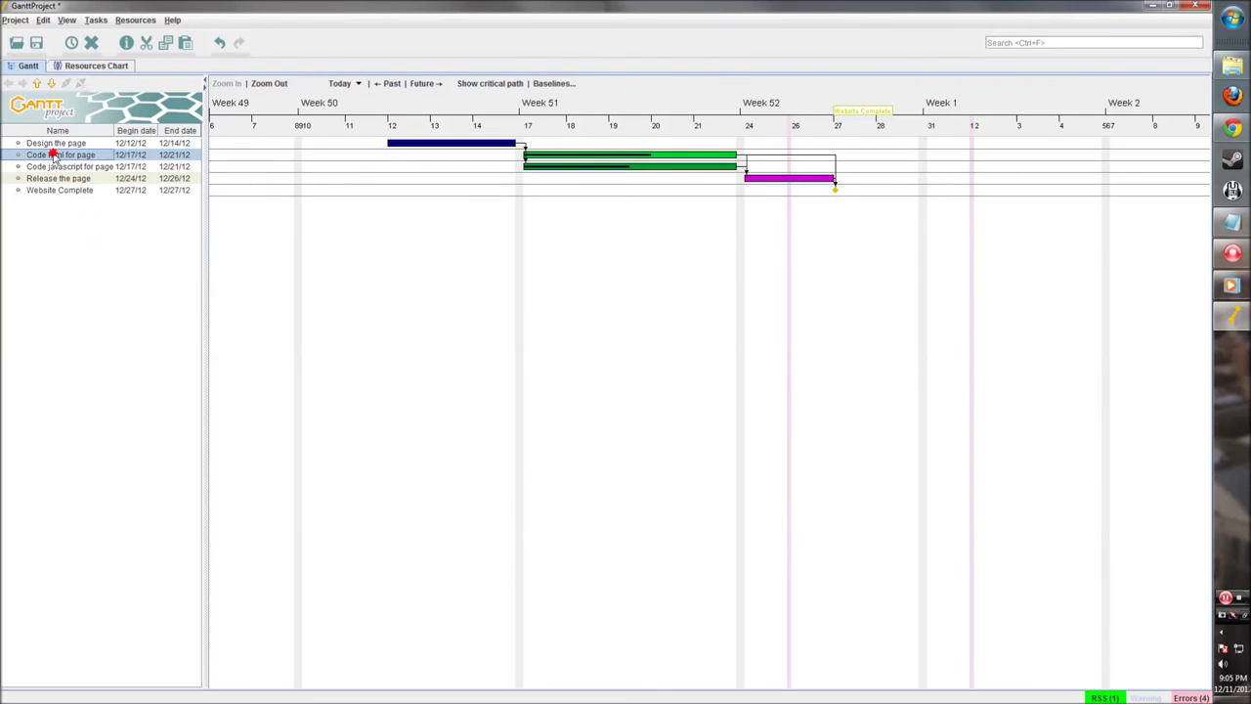
left_click(54, 157)
left_click(590, 151)
double_click(590, 151)
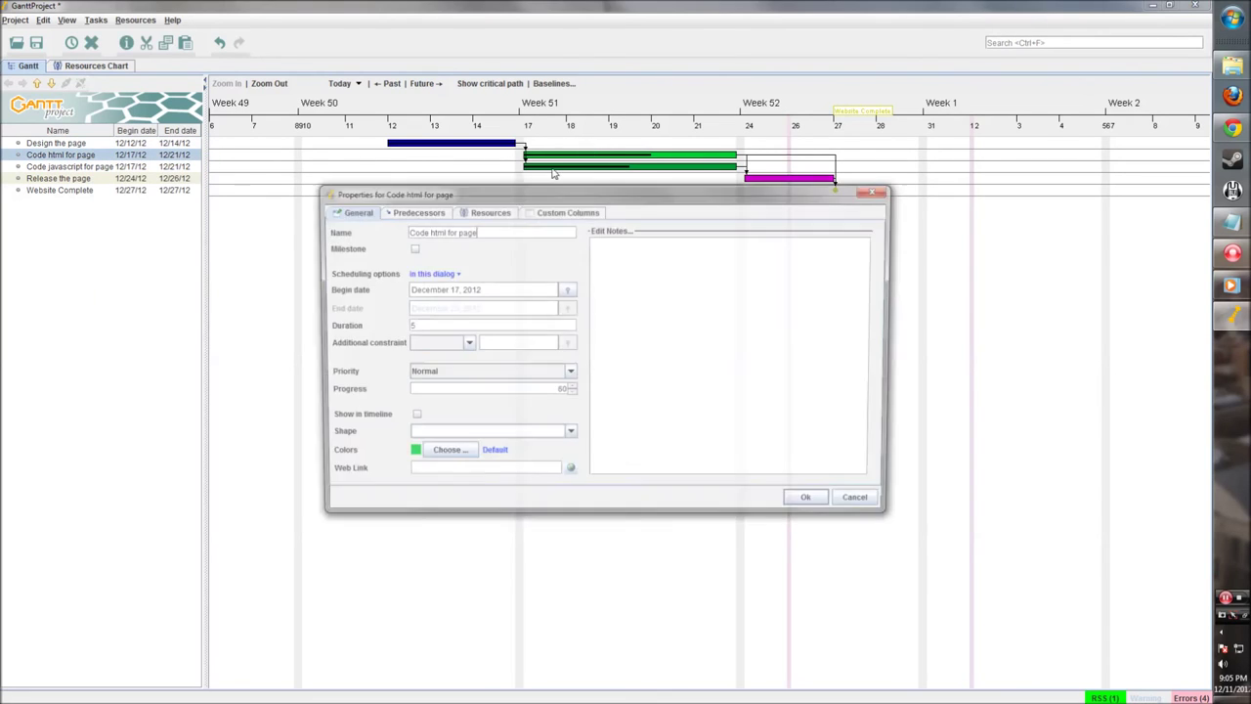
left_click(477, 213)
left_click(341, 227)
left_click(498, 262)
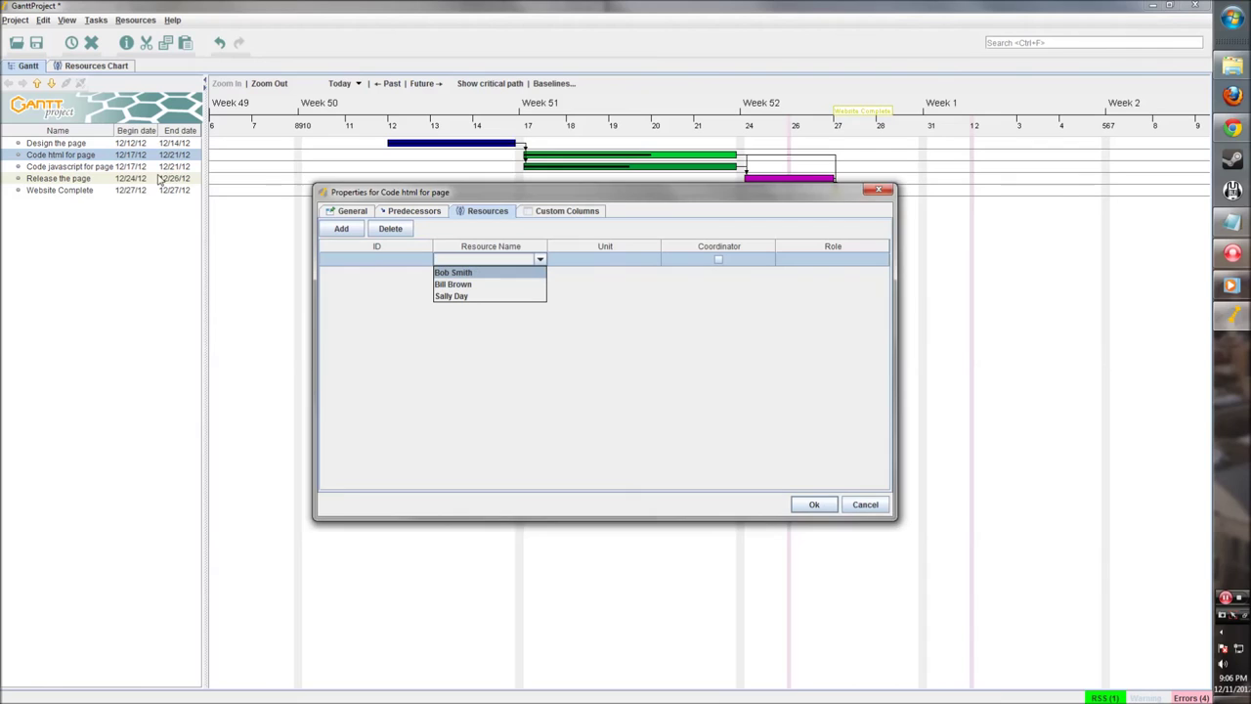
left_click(865, 504)
left_click(865, 504)
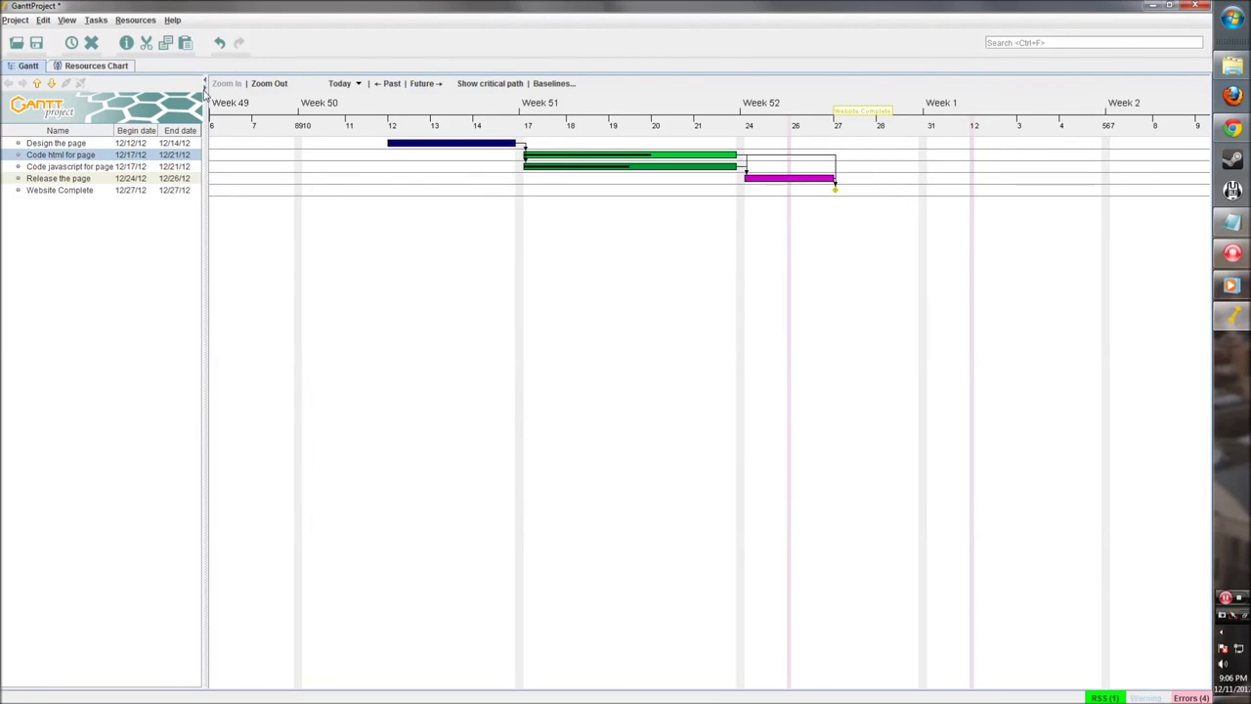
left_click(96, 65)
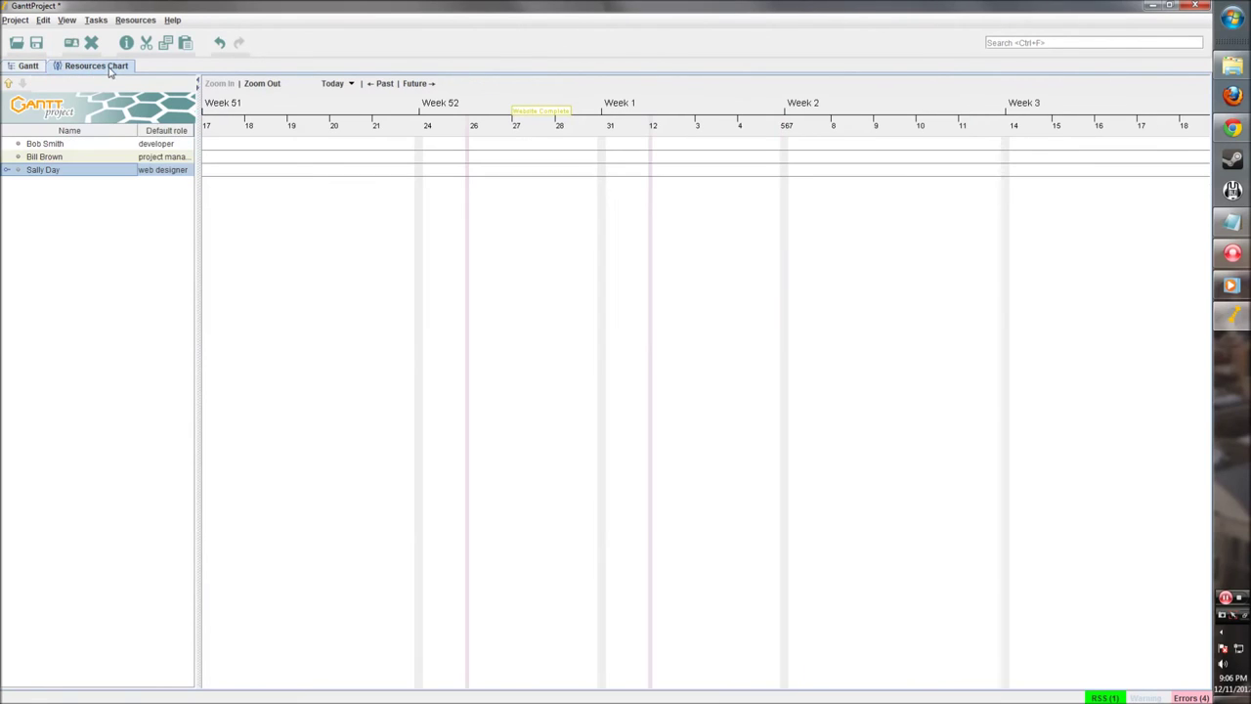
left_click(168, 148)
left_click(25, 66)
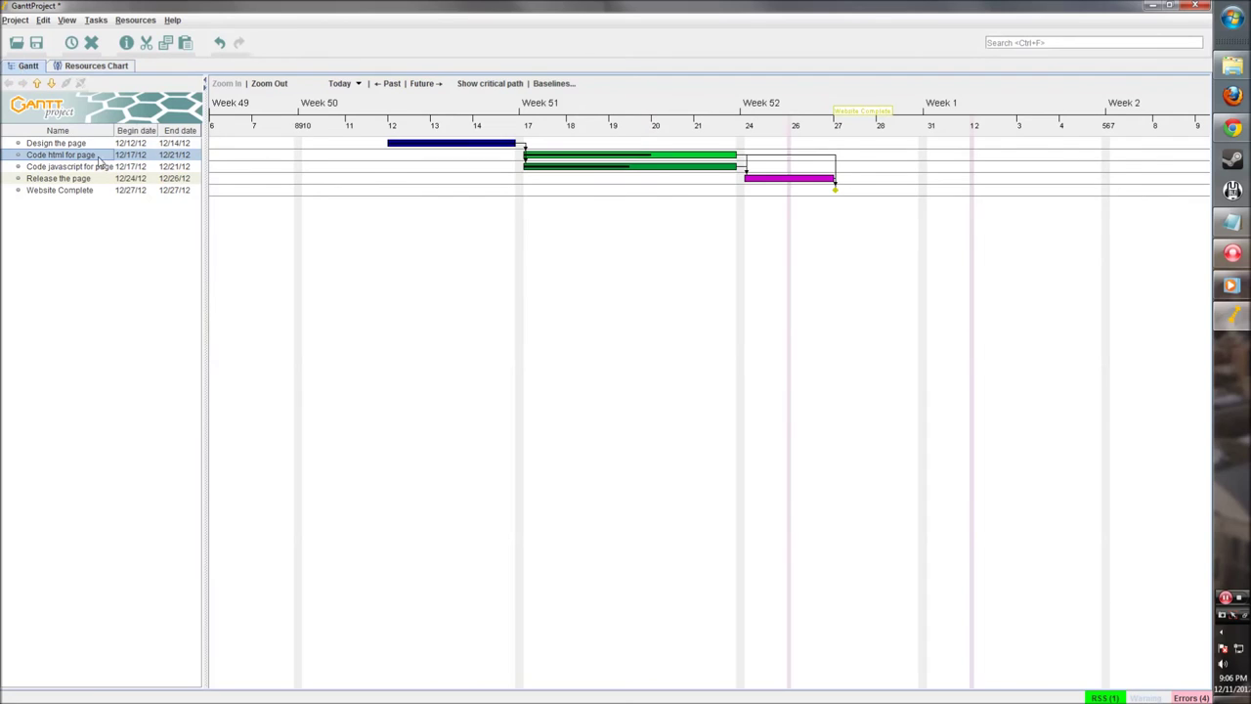
Step: Assign the developer to Code html for page at 50 units
double_click(612, 158)
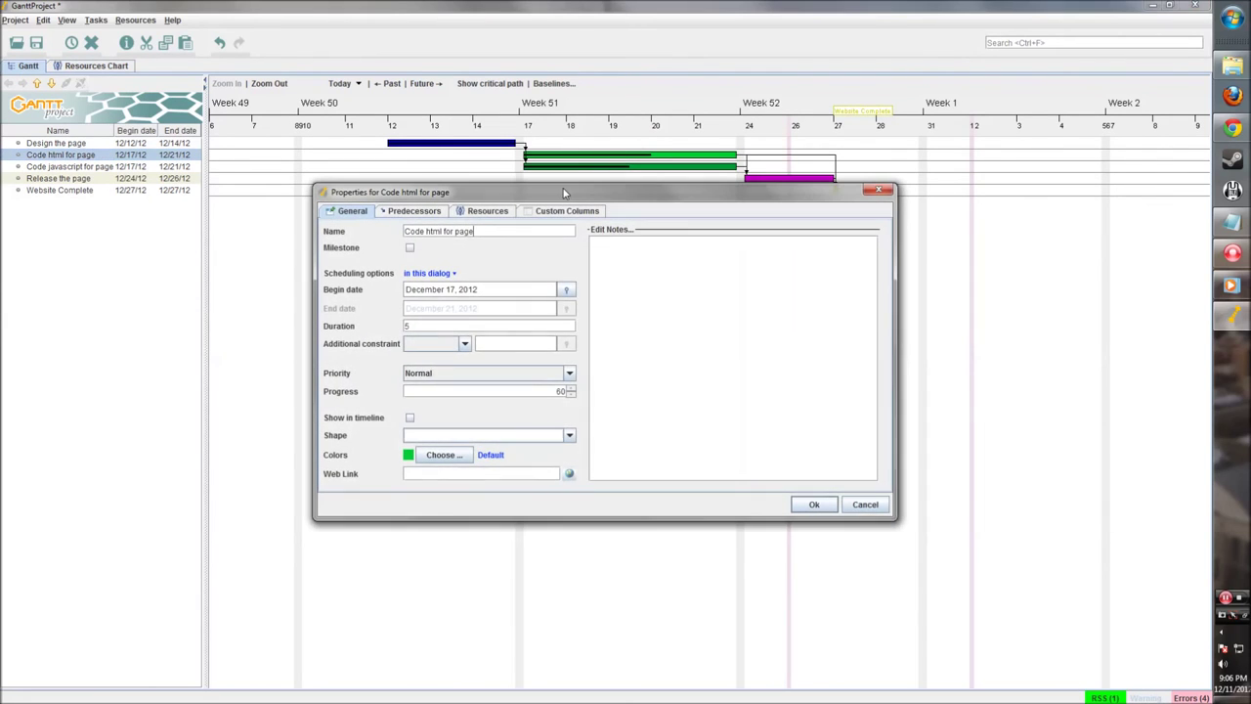
left_click(486, 211)
left_click(341, 228)
left_click(540, 259)
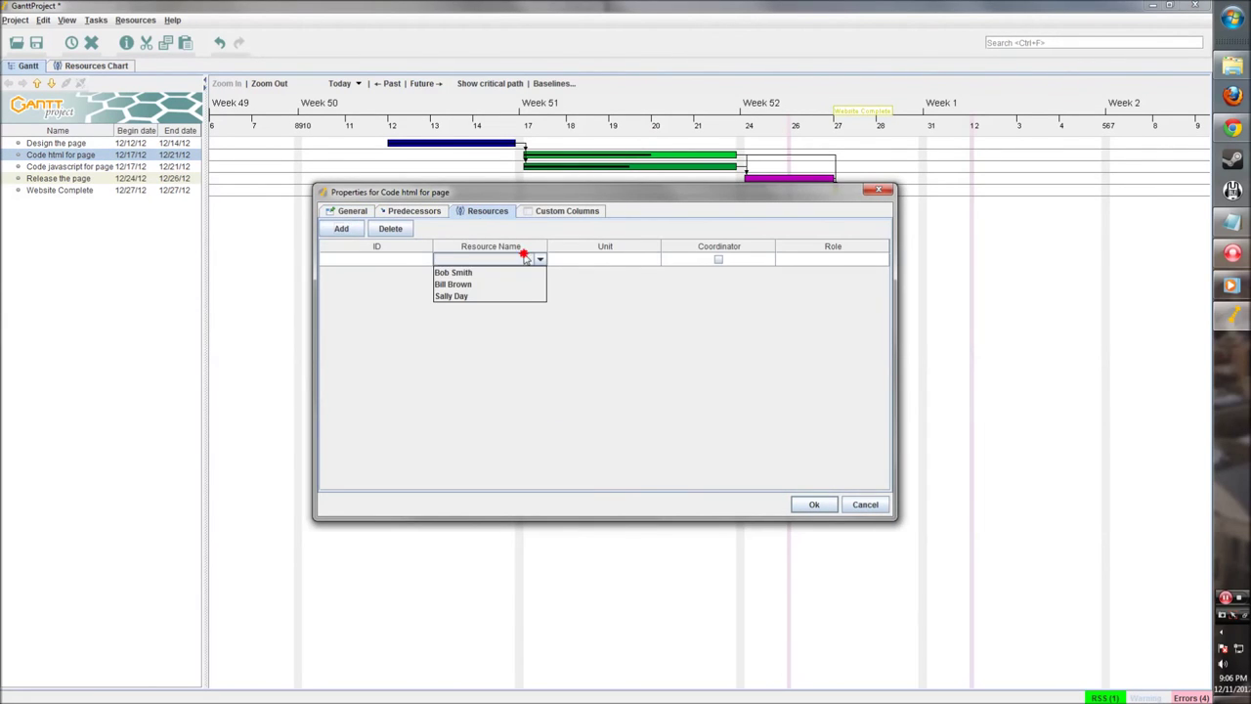
left_click(493, 278)
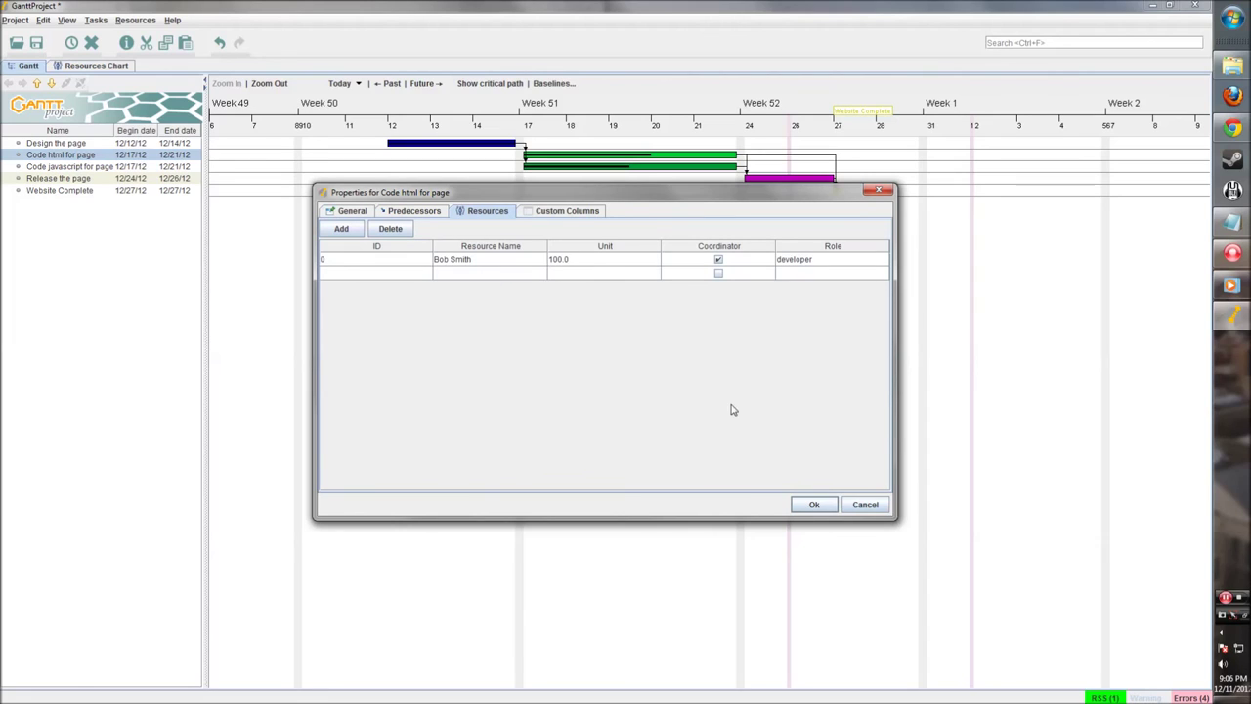
left_click(600, 262)
double_click(576, 260)
left_click_drag(576, 260, 528, 266)
type("50")
left_click(561, 326)
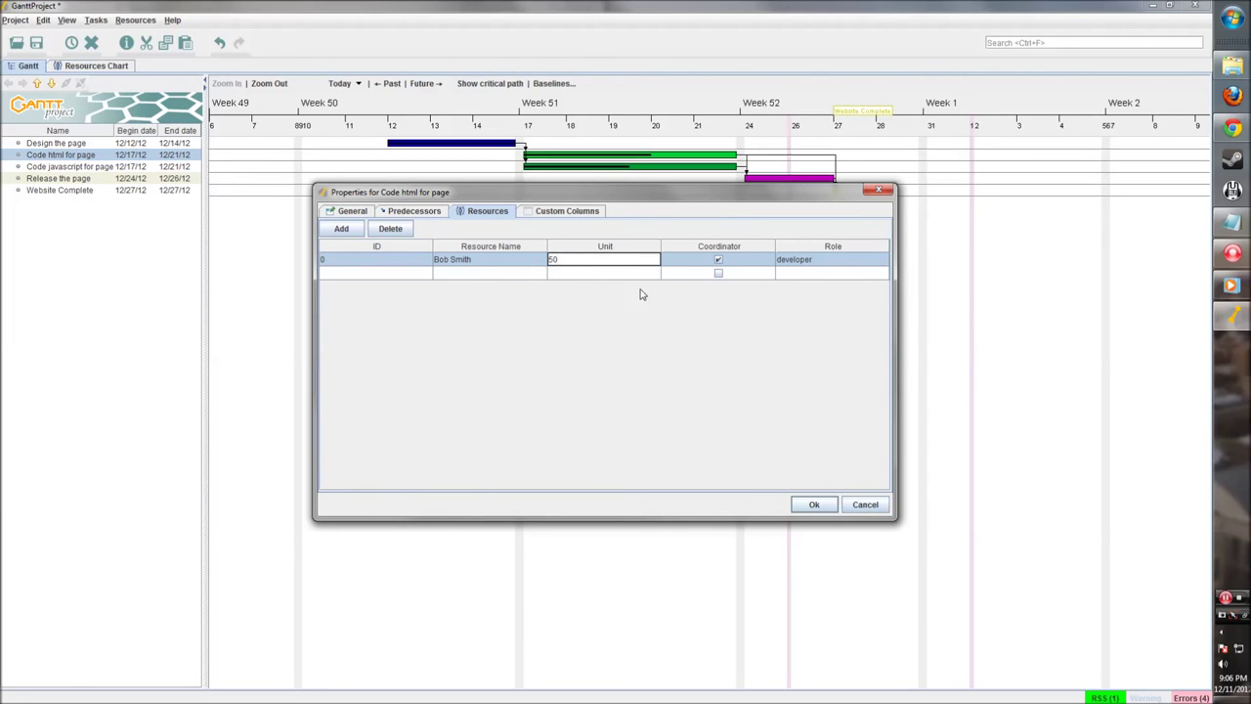
left_click(641, 274)
left_click(813, 504)
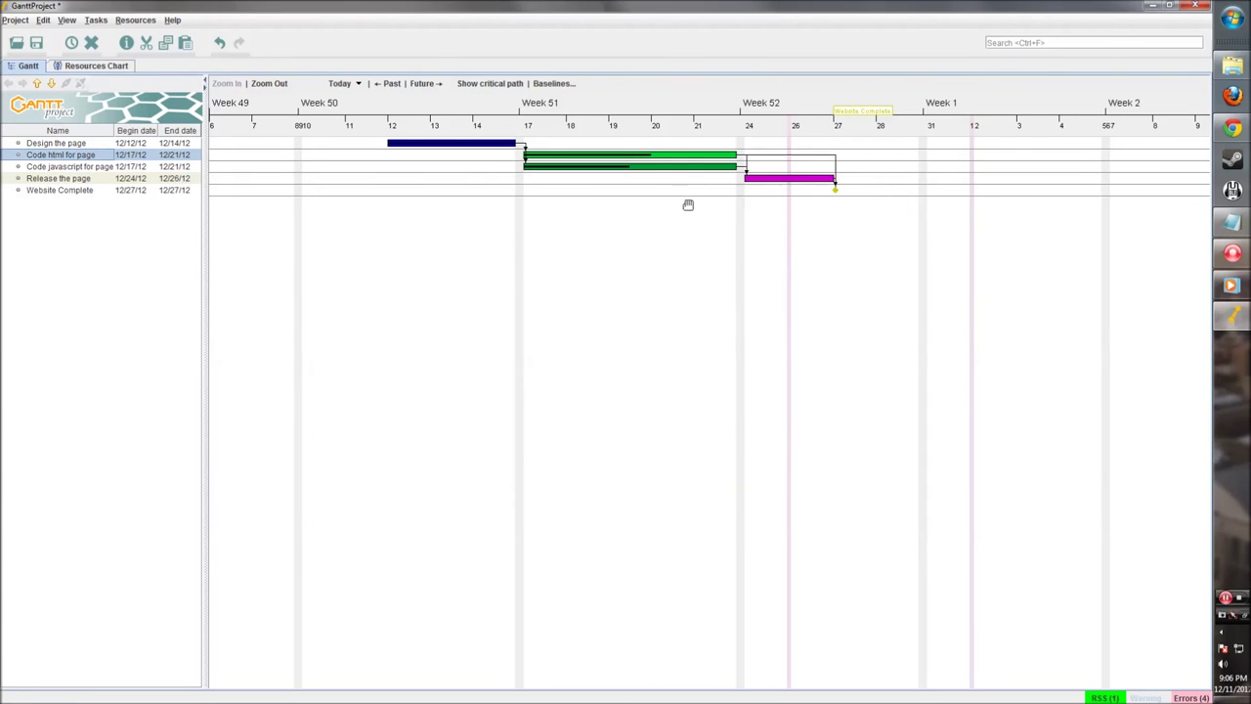
Step: Assign the developer to Code javascript for page at 50 units
double_click(599, 168)
left_click(479, 211)
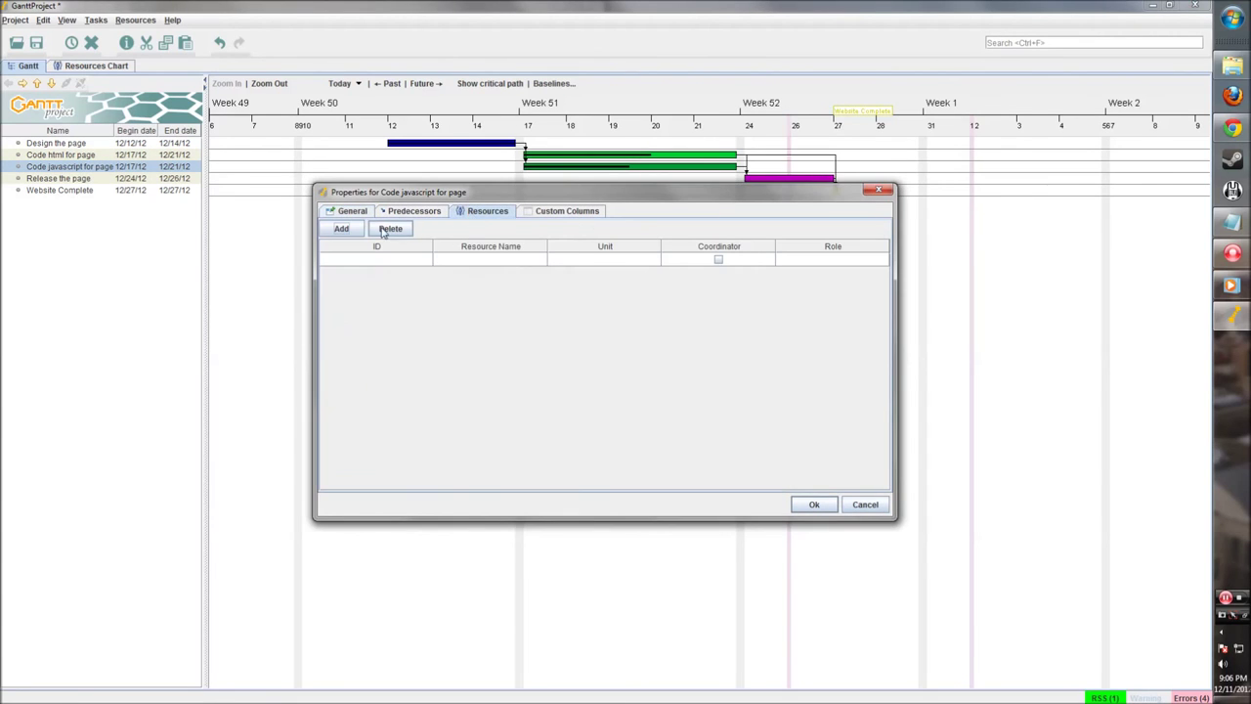
left_click(341, 229)
left_click(515, 260)
left_click(489, 273)
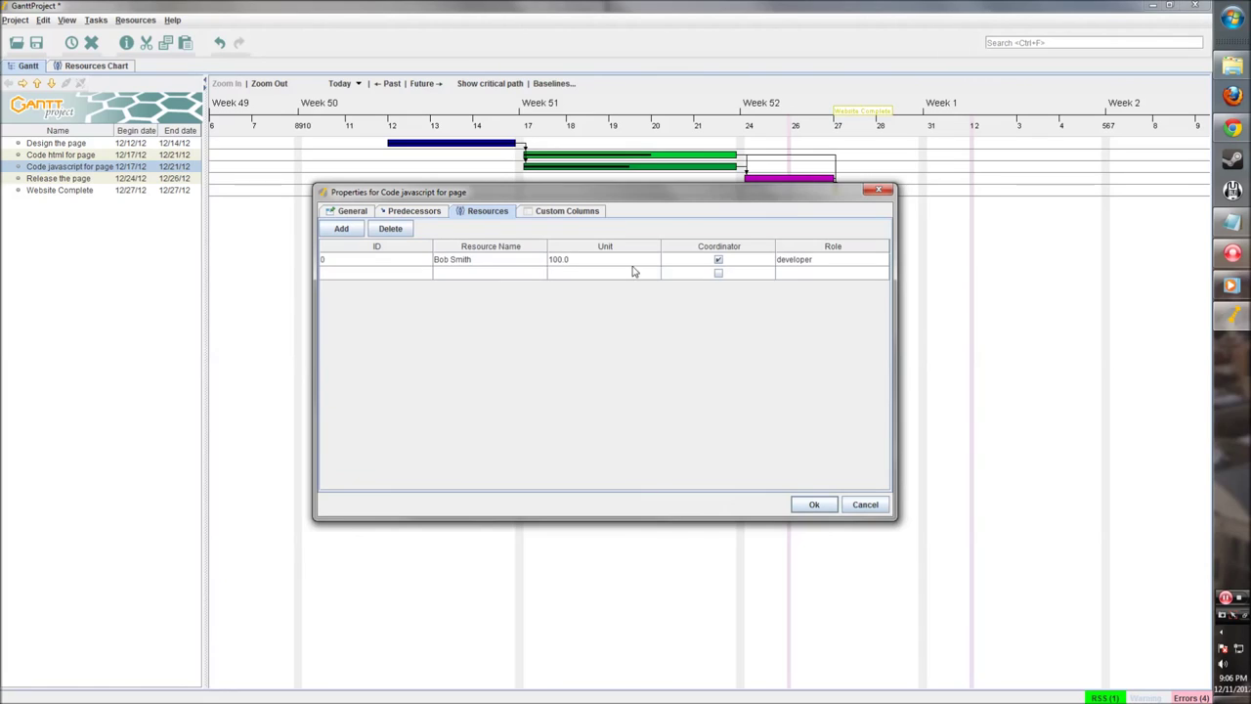
double_click(596, 259)
type("50")
left_click(679, 255)
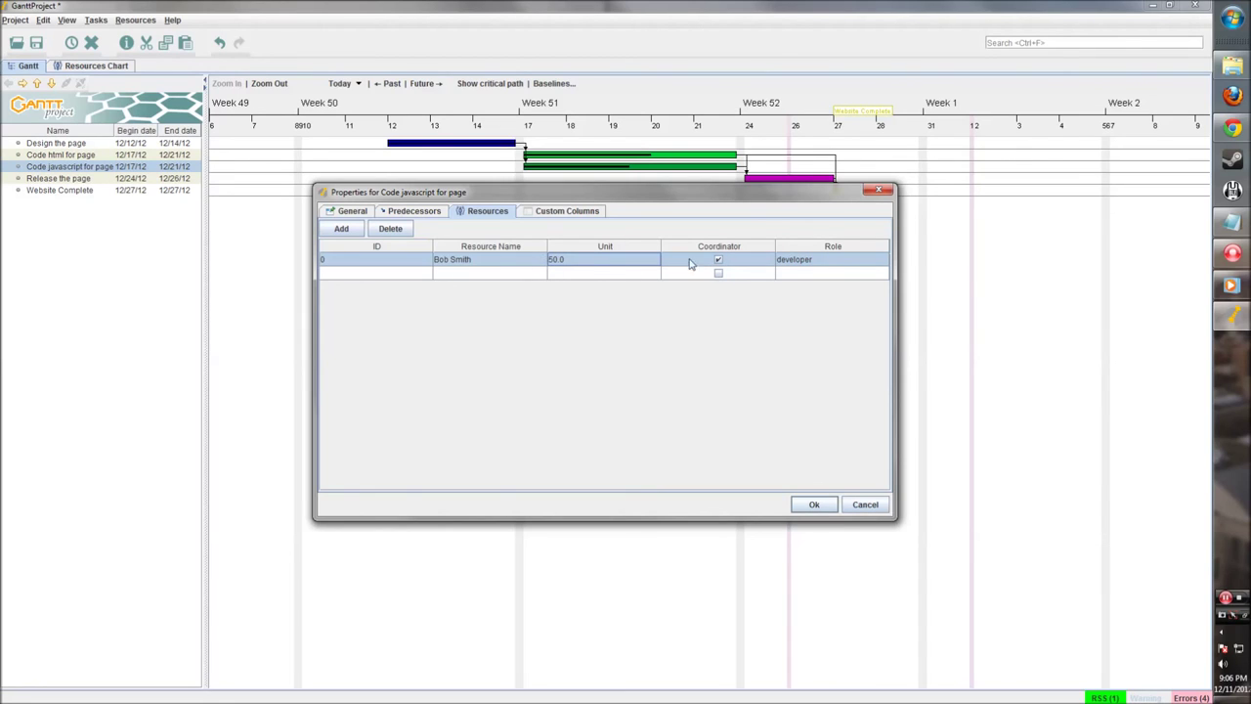
left_click(813, 504)
Step: Assign the project manager to Release the page and widen the task table
left_click(771, 178)
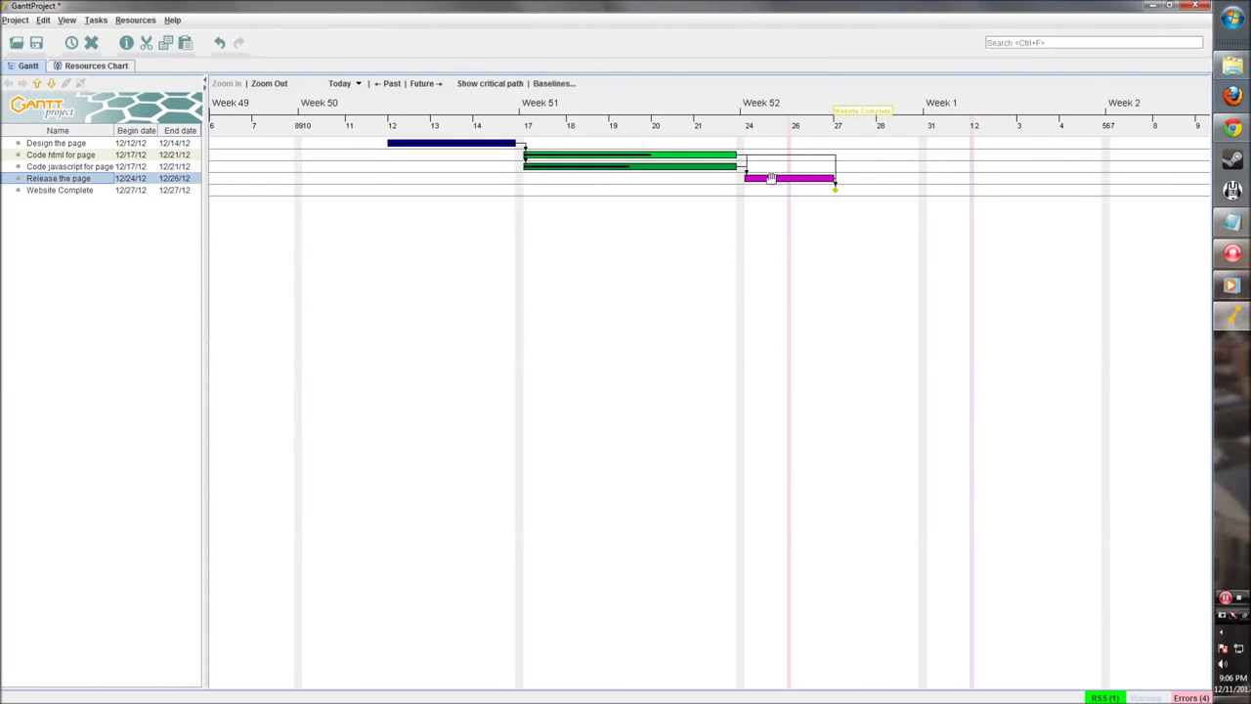
double_click(772, 178)
left_click(477, 214)
left_click(341, 228)
left_click(512, 260)
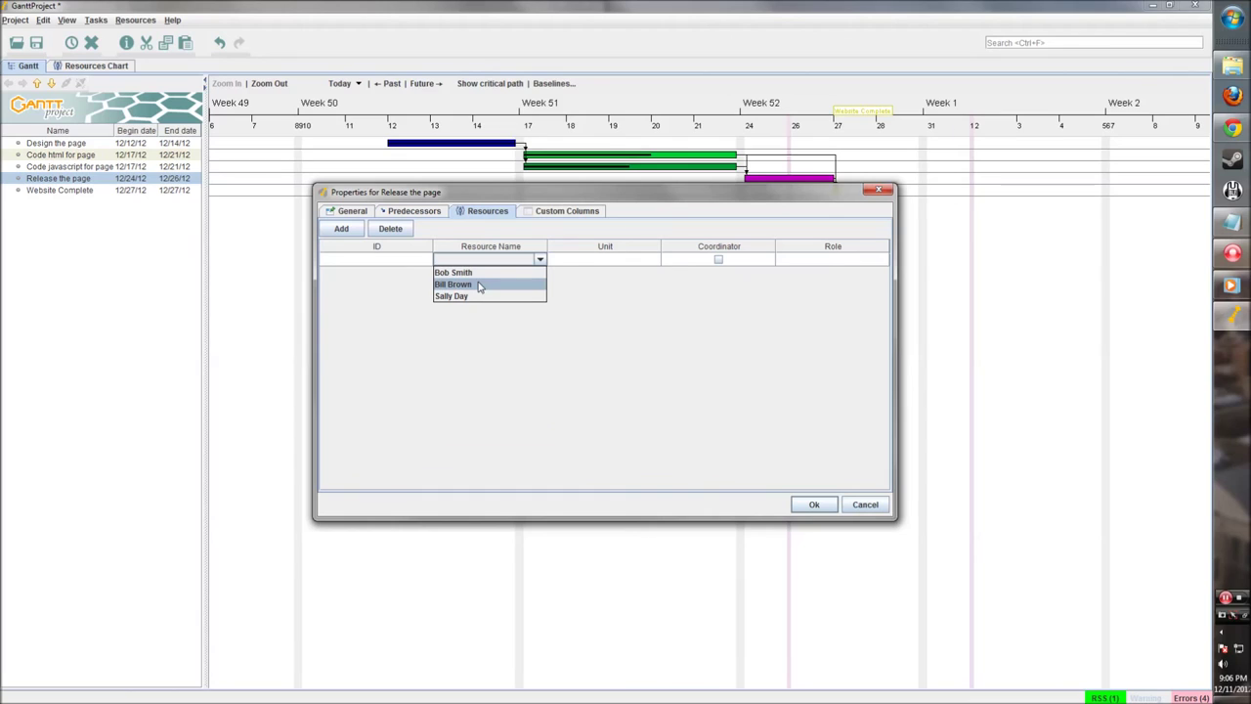
left_click(479, 285)
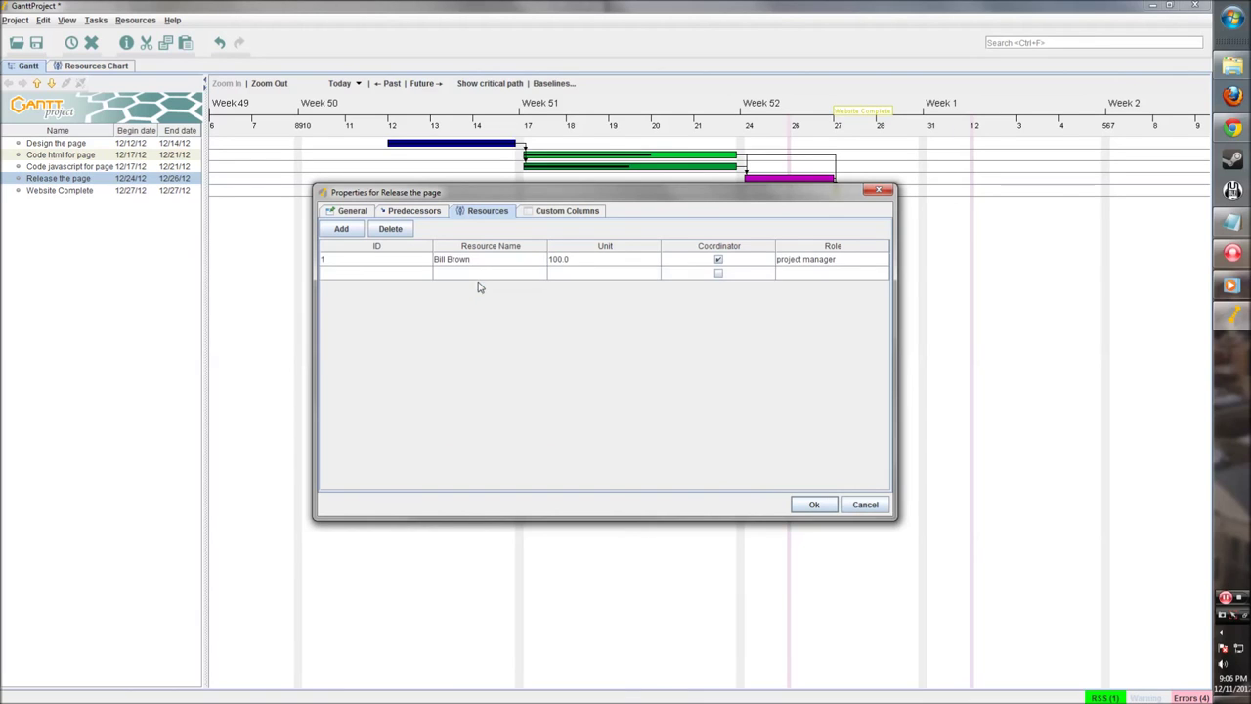
left_click(811, 503)
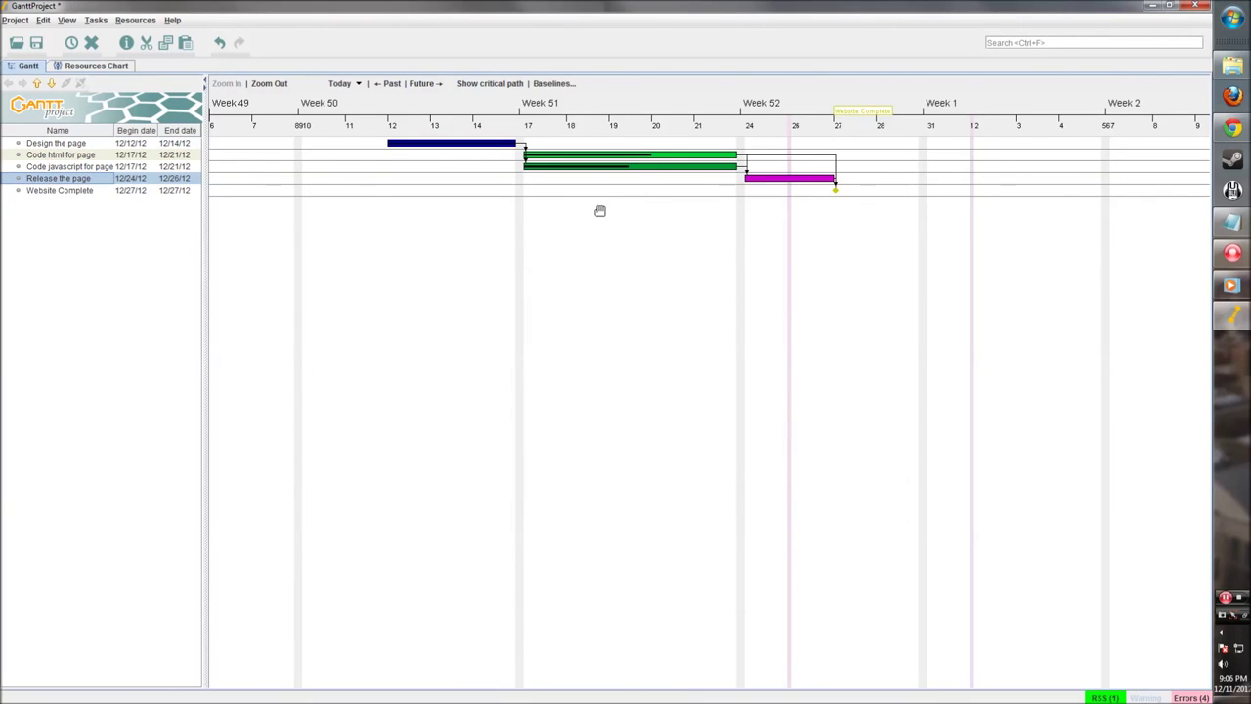
left_click_drag(203, 217, 223, 217)
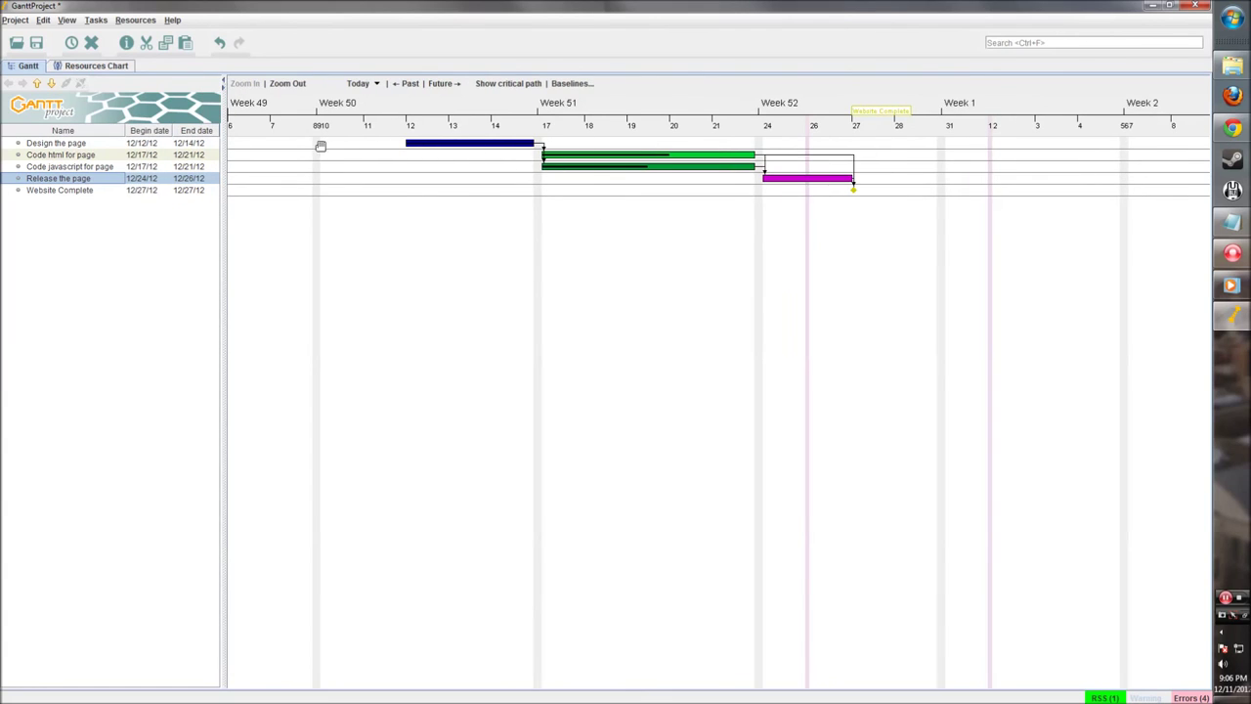
Step: Show the Resources Chart panned to each member's task bars in weeks 50–52
left_click(97, 67)
left_click_drag(387, 248, 645, 268)
left_click_drag(389, 168, 428, 168)
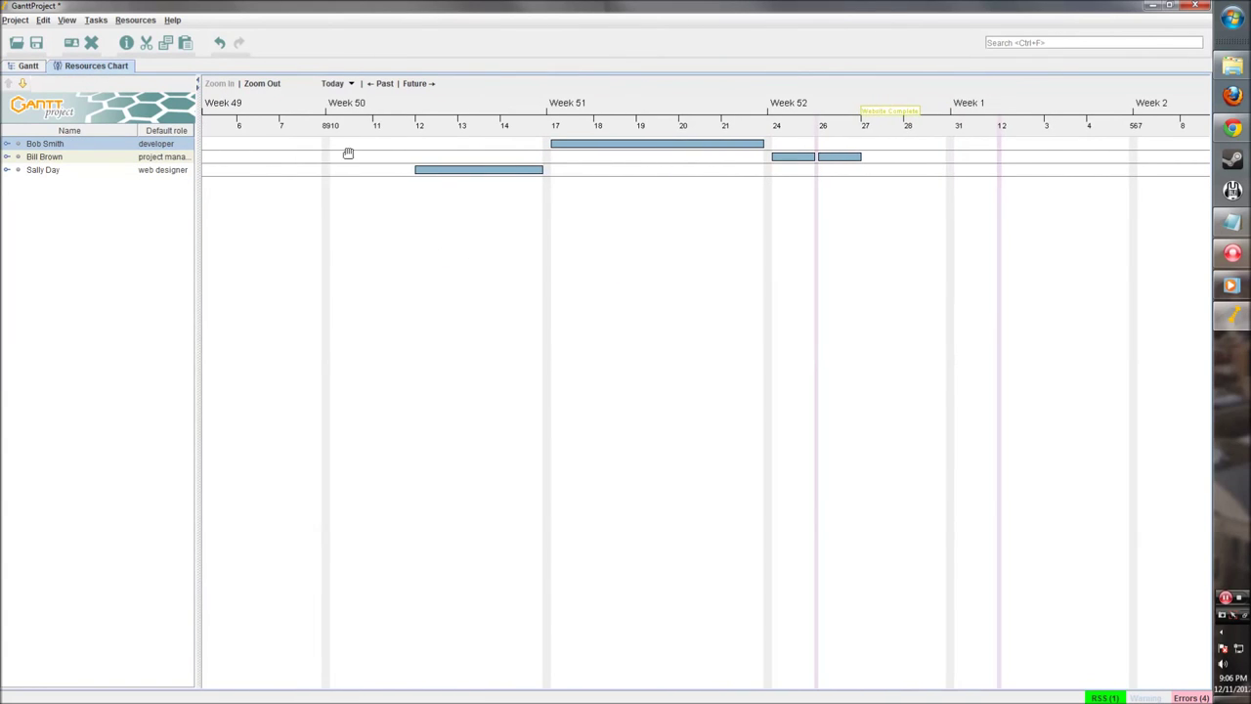
left_click_drag(717, 239, 725, 239)
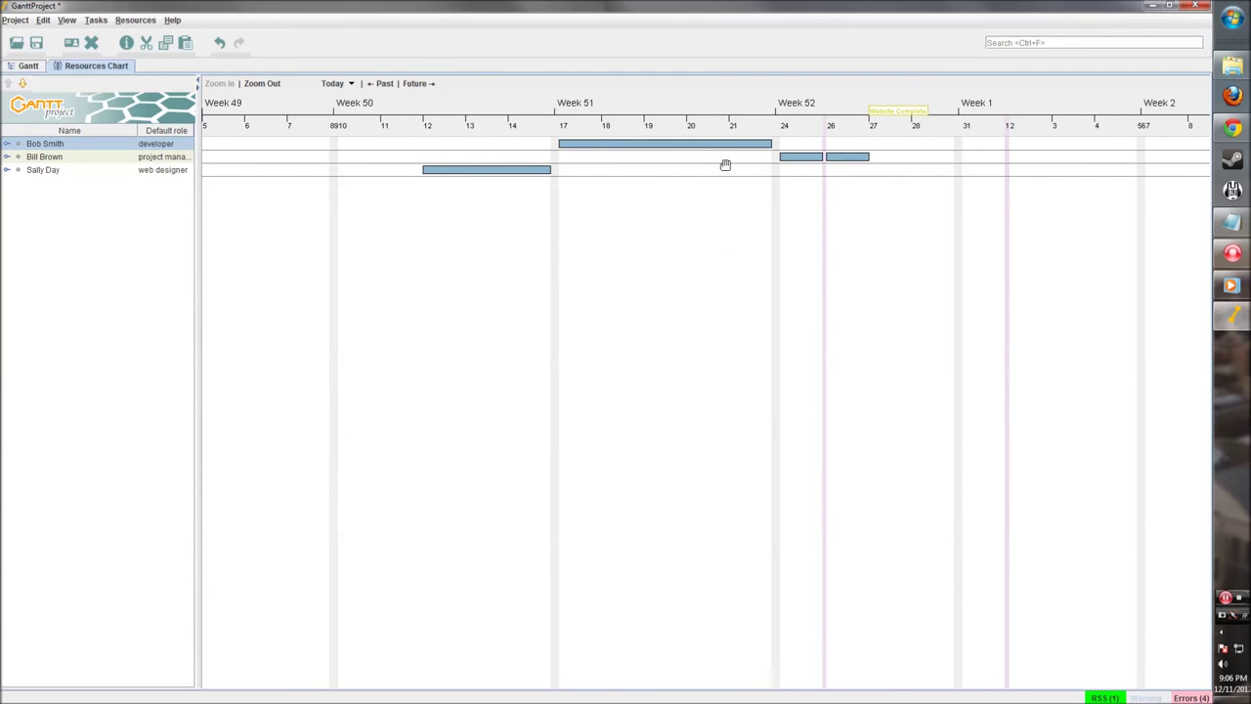
left_click_drag(420, 244, 420, 247)
Step: Inspect the resources chart colour settings without changes, then select the manager and designer rows
right_click(580, 145)
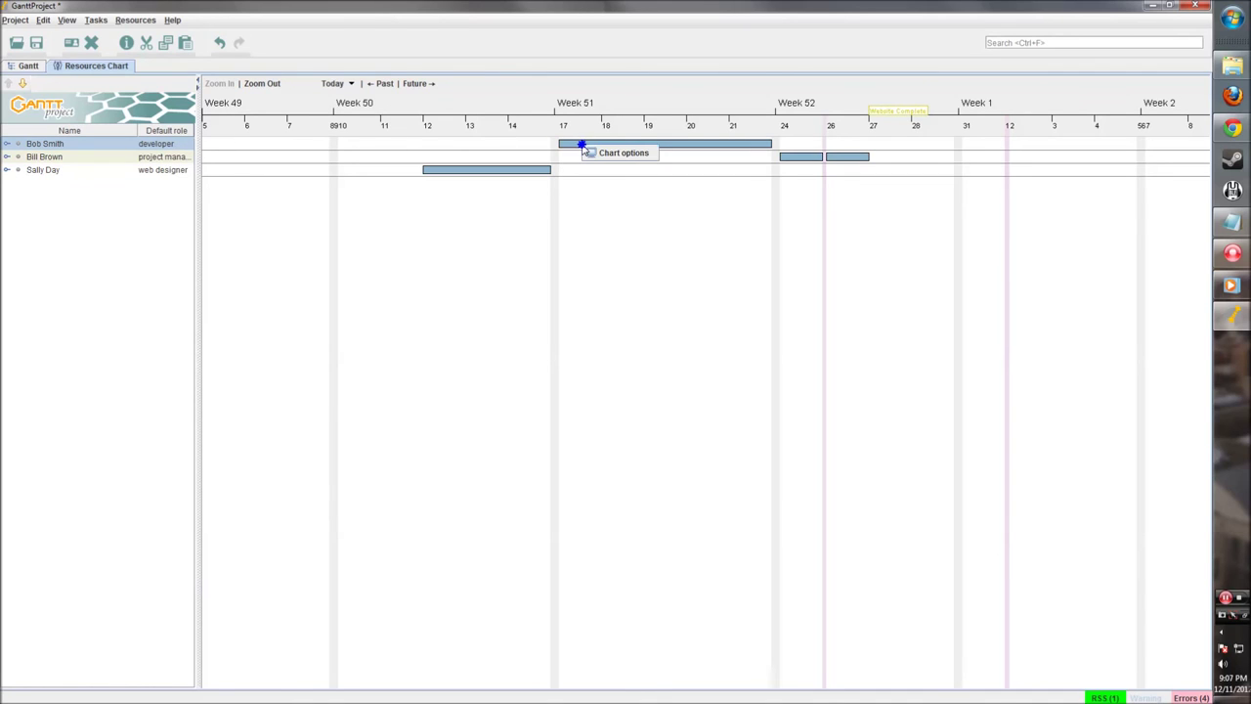
left_click(588, 153)
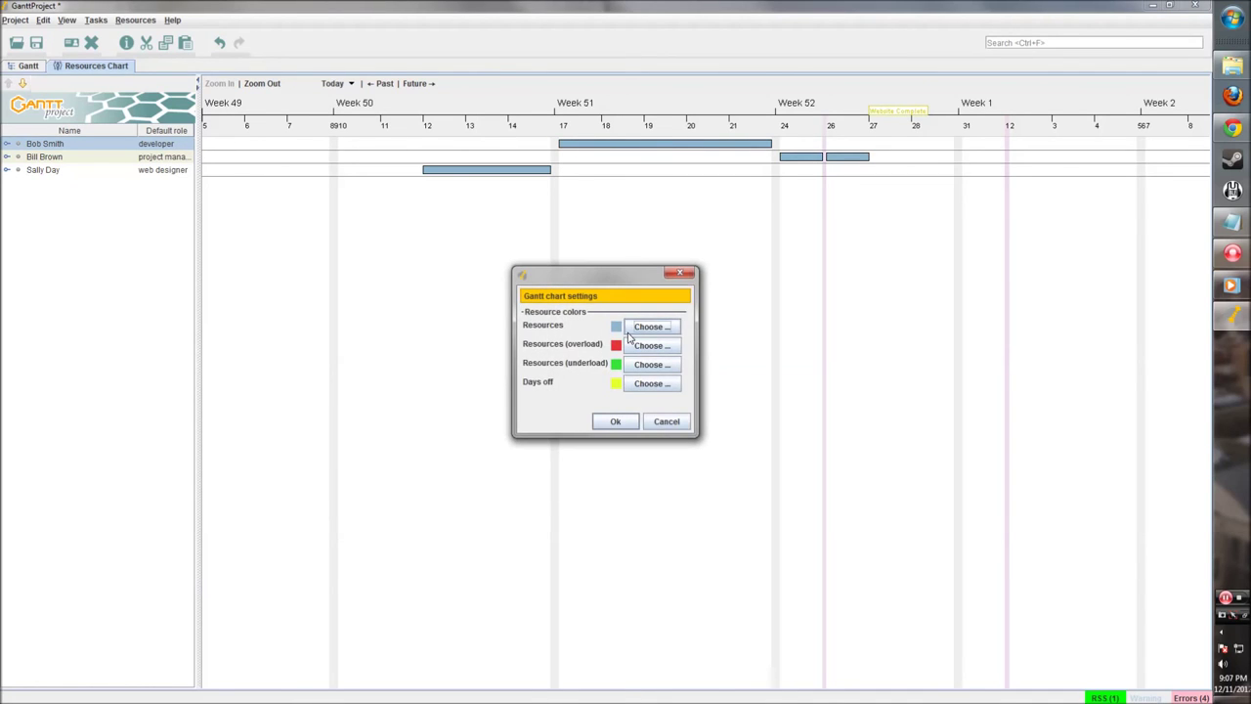
left_click_drag(588, 280, 573, 251)
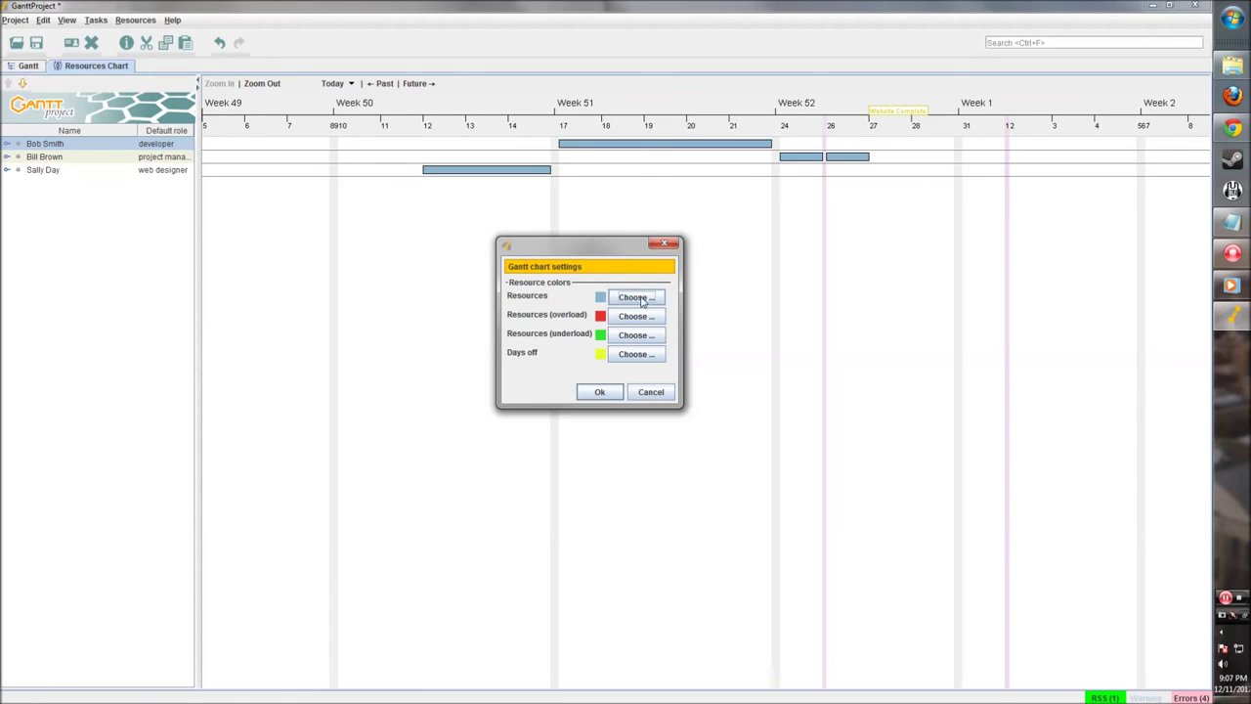
left_click(600, 392)
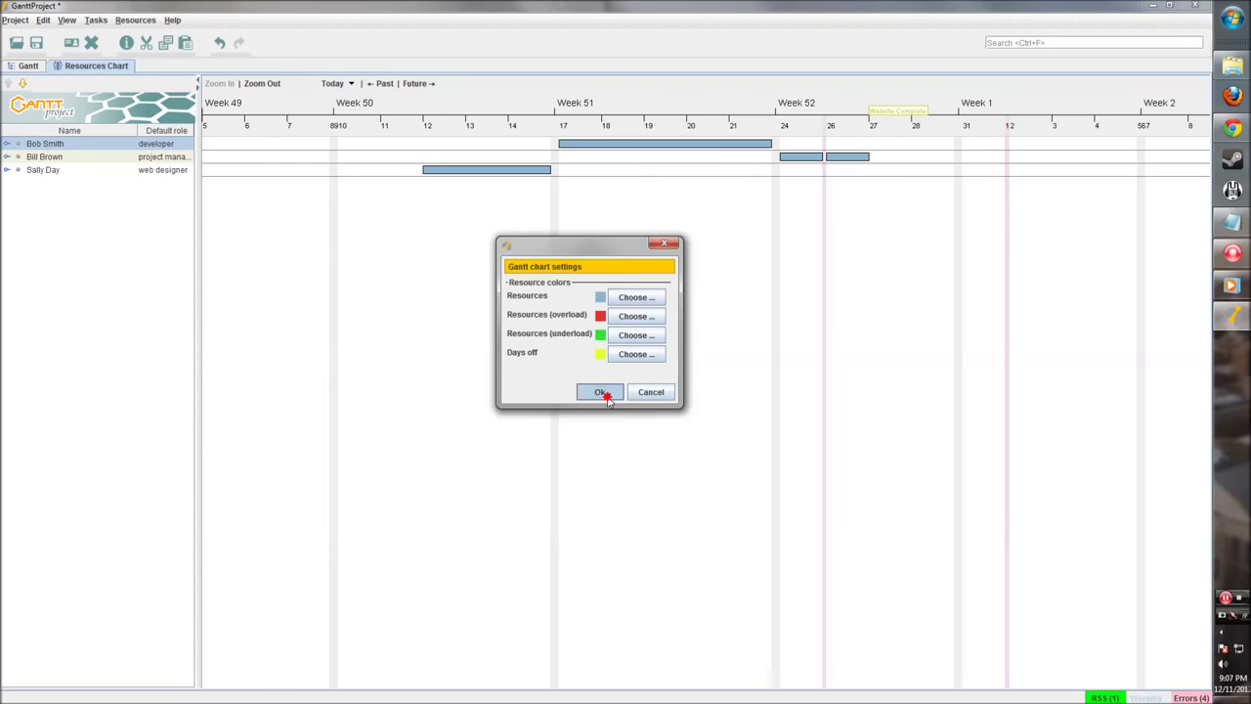
left_click(63, 161)
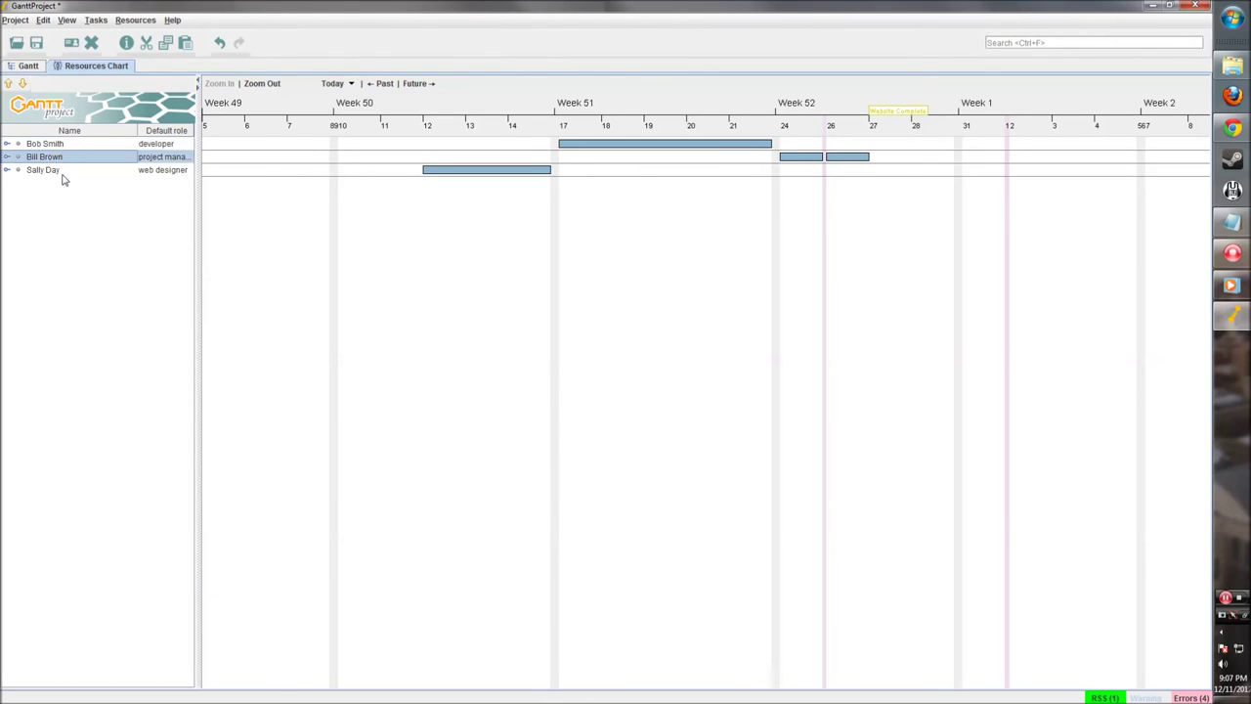
left_click(63, 175)
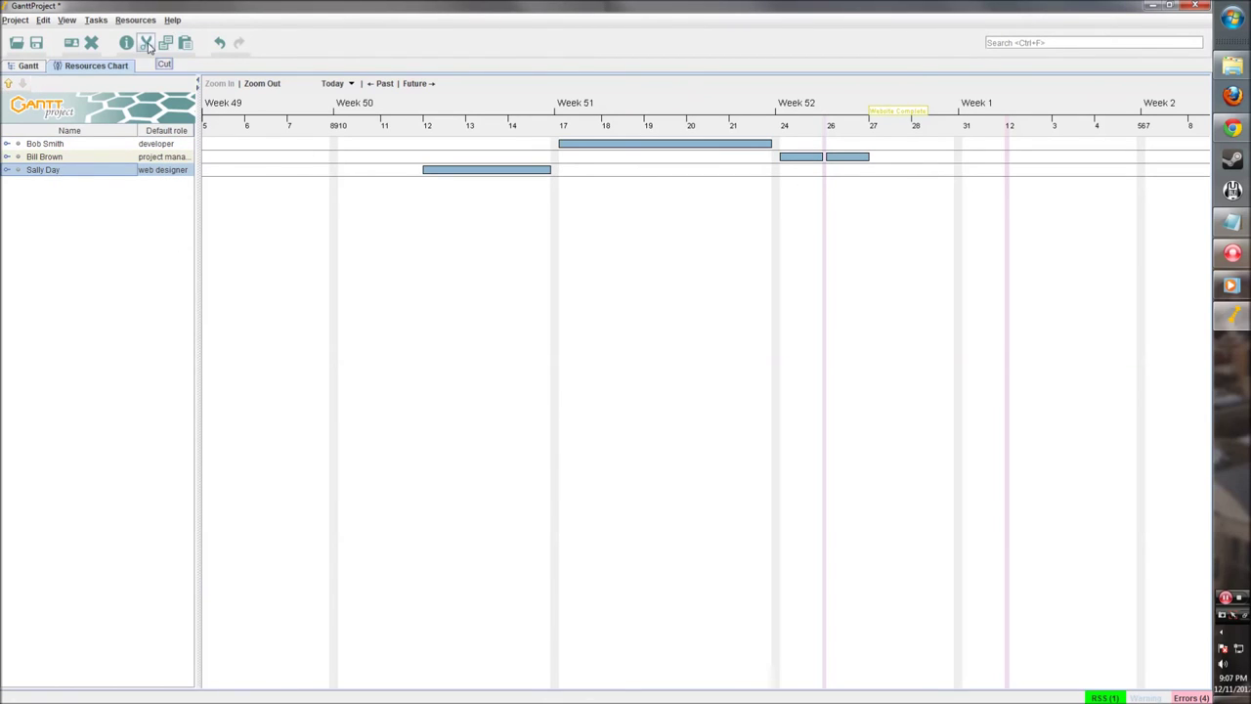
Step: Save the project as tutorial_project.gan, GanttProject file type, in D:\tutorial
left_click(28, 64)
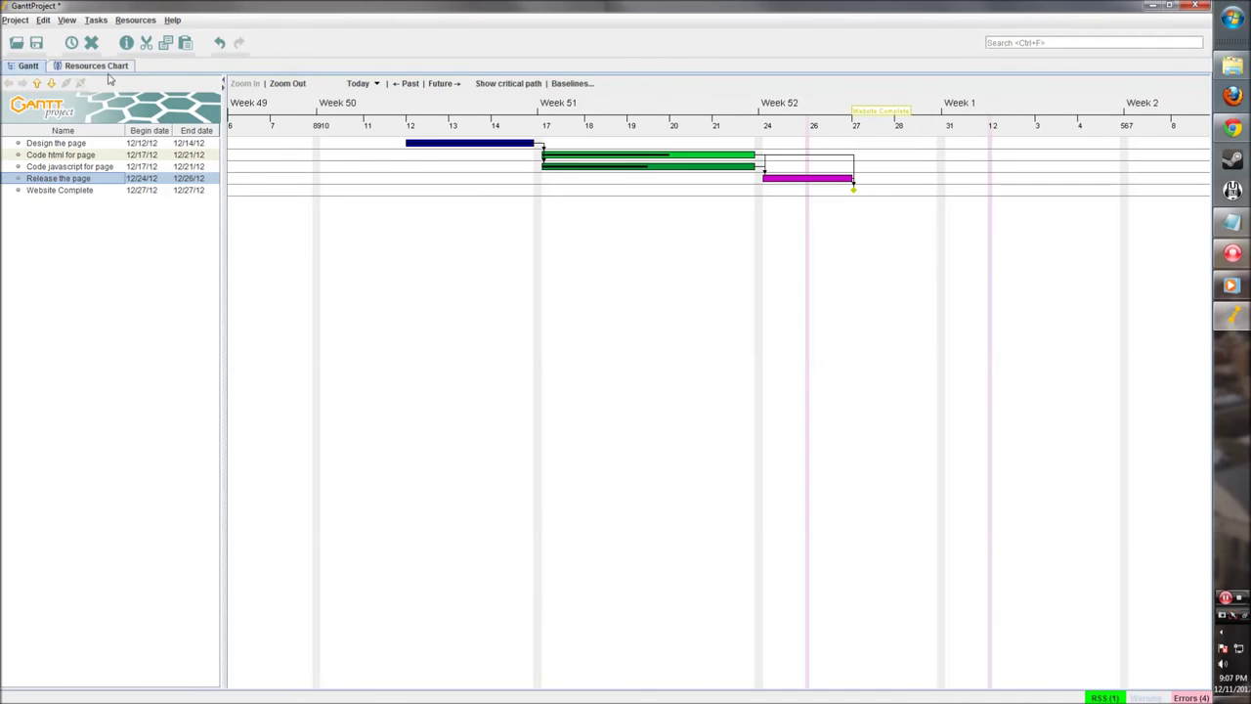
left_click_drag(887, 335, 771, 333)
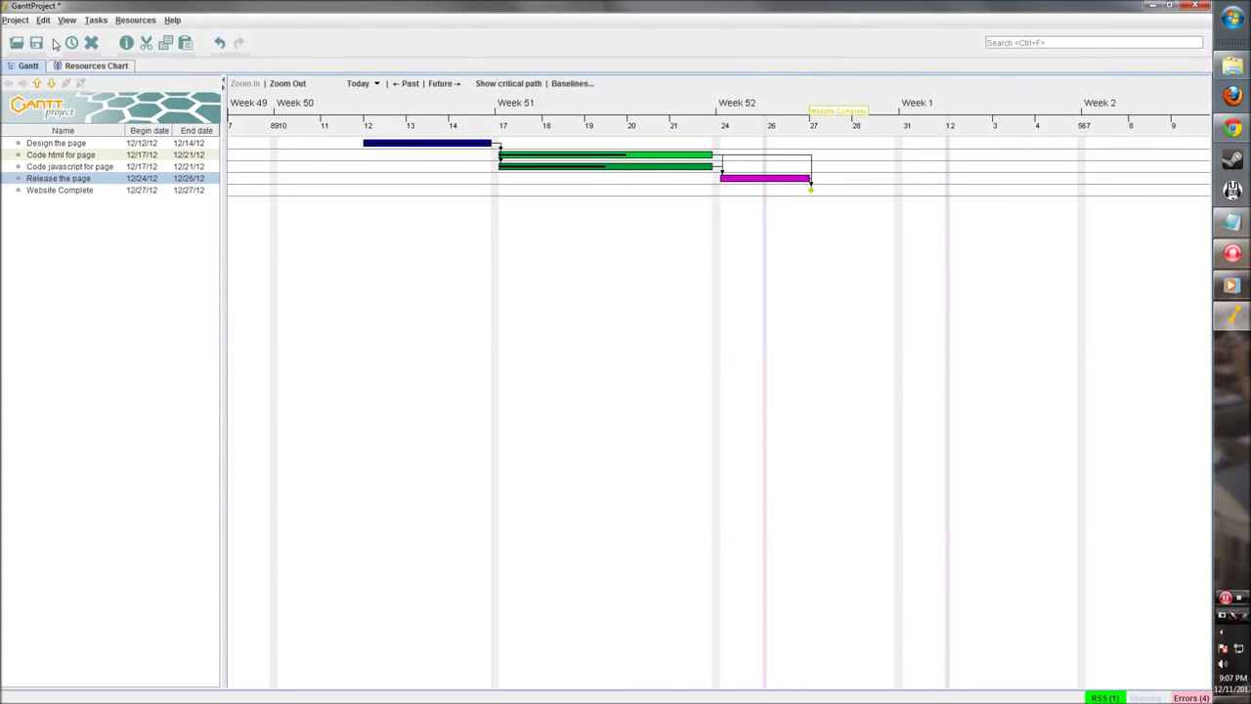
left_click(15, 19)
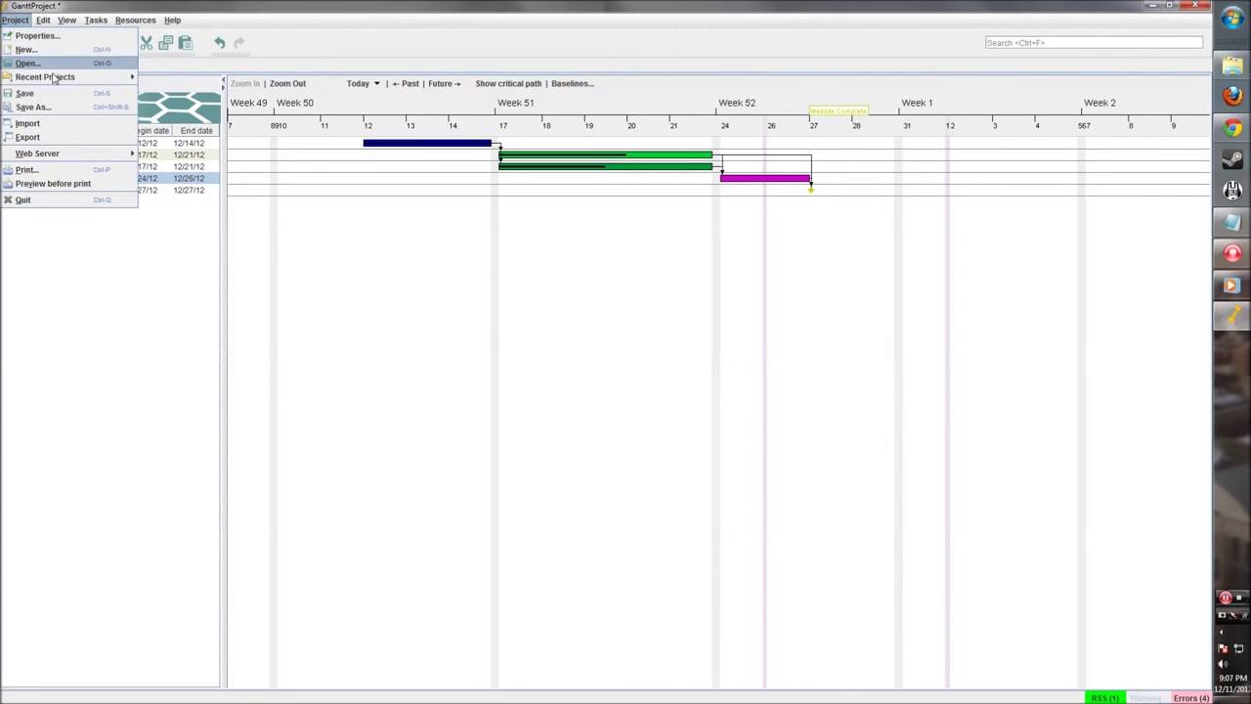
left_click(44, 106)
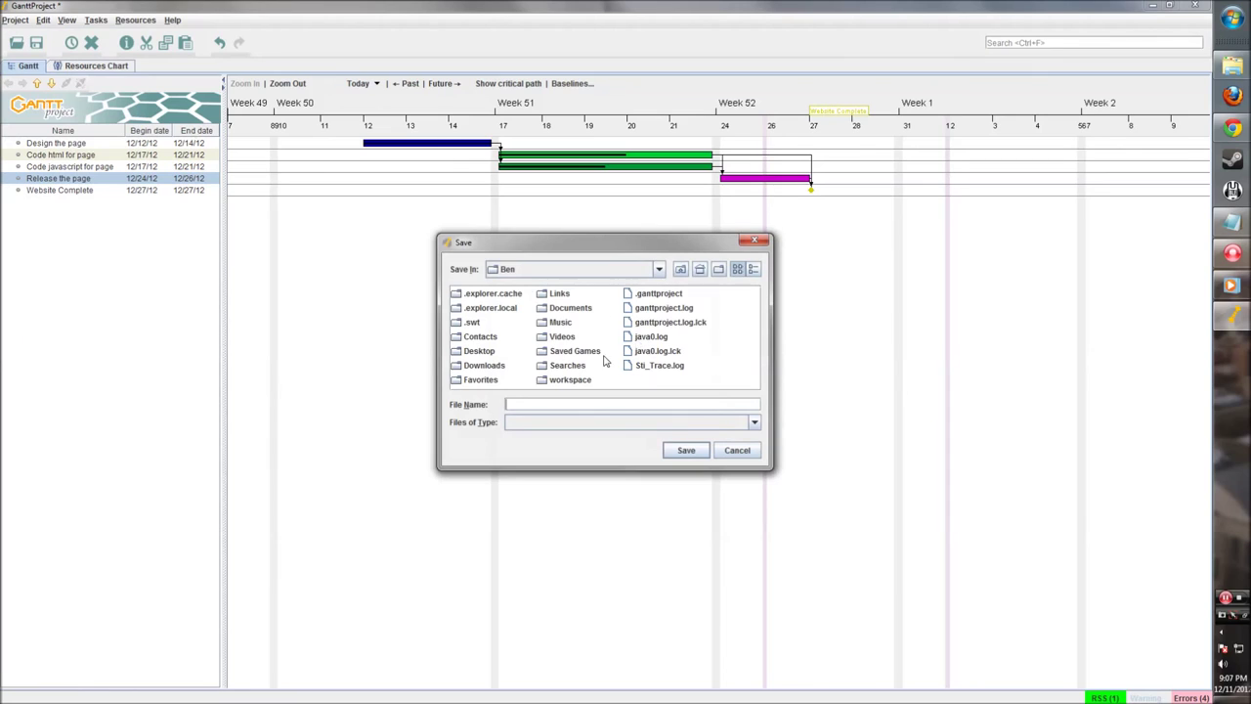
left_click(635, 274)
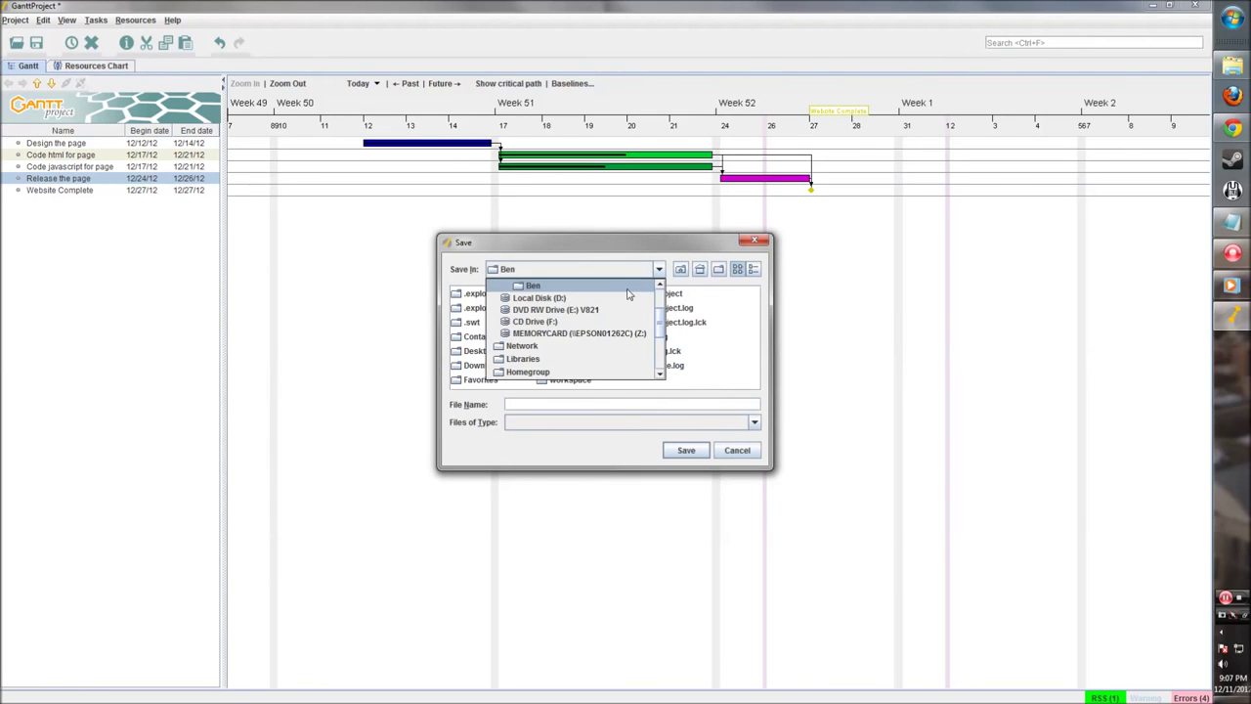
left_click(567, 303)
double_click(565, 357)
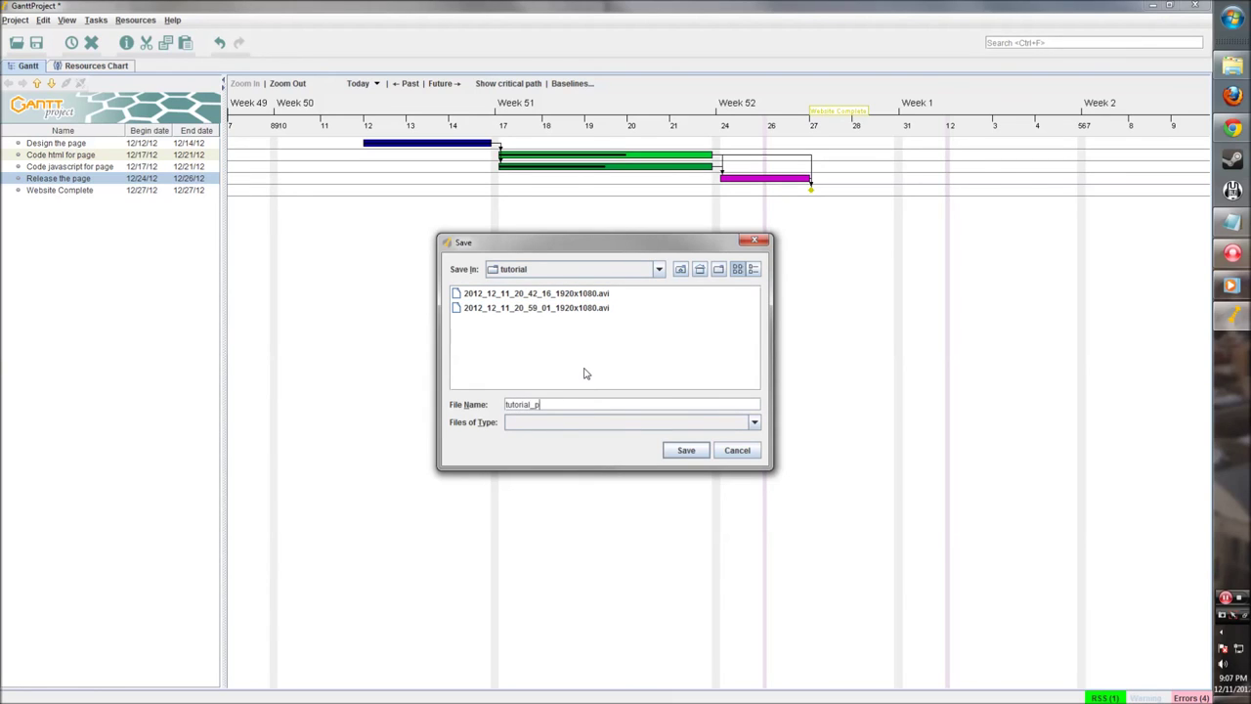
left_click(712, 422)
left_click(635, 440)
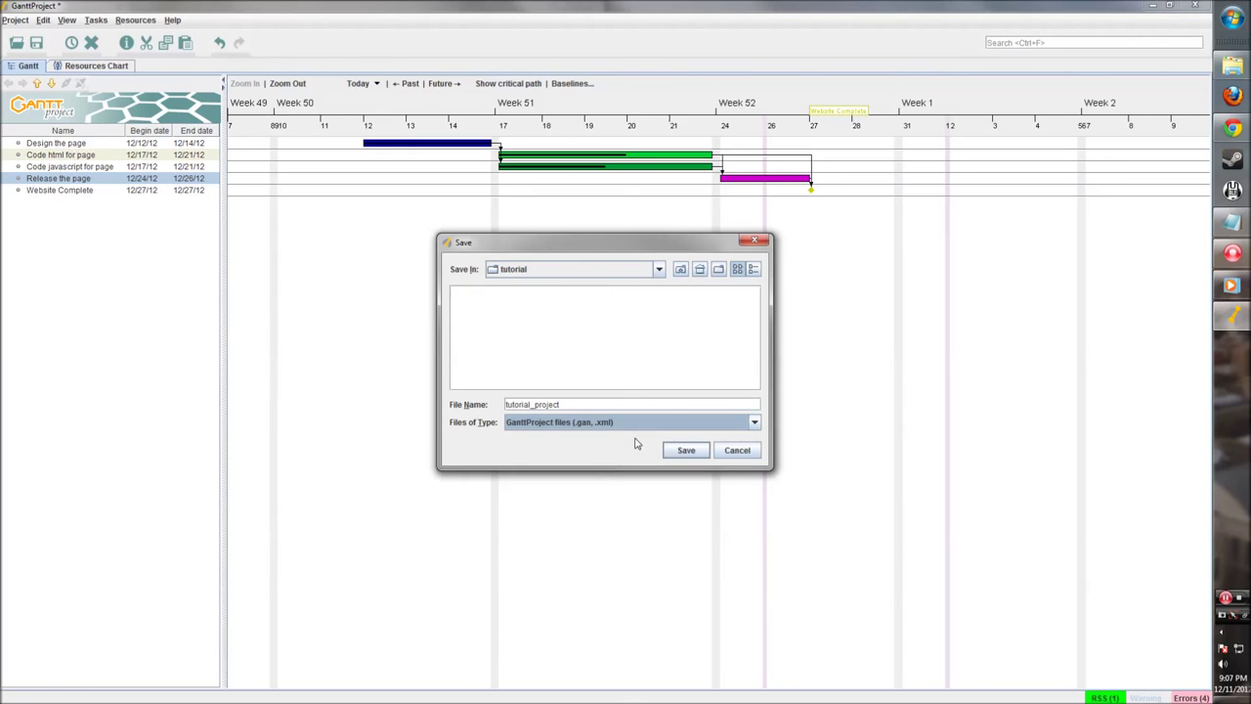
left_click(682, 451)
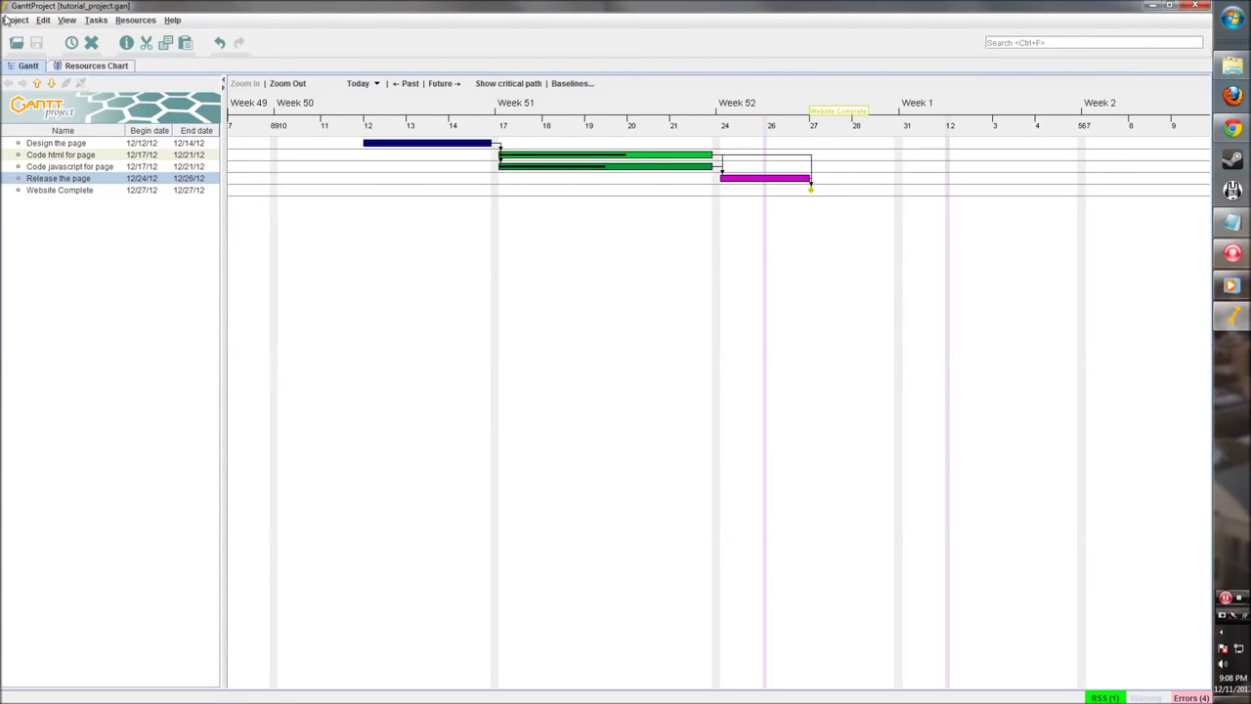
Step: Start a project export and compare the image, CSV, HTML report and PDF exporter options
left_click(8, 20)
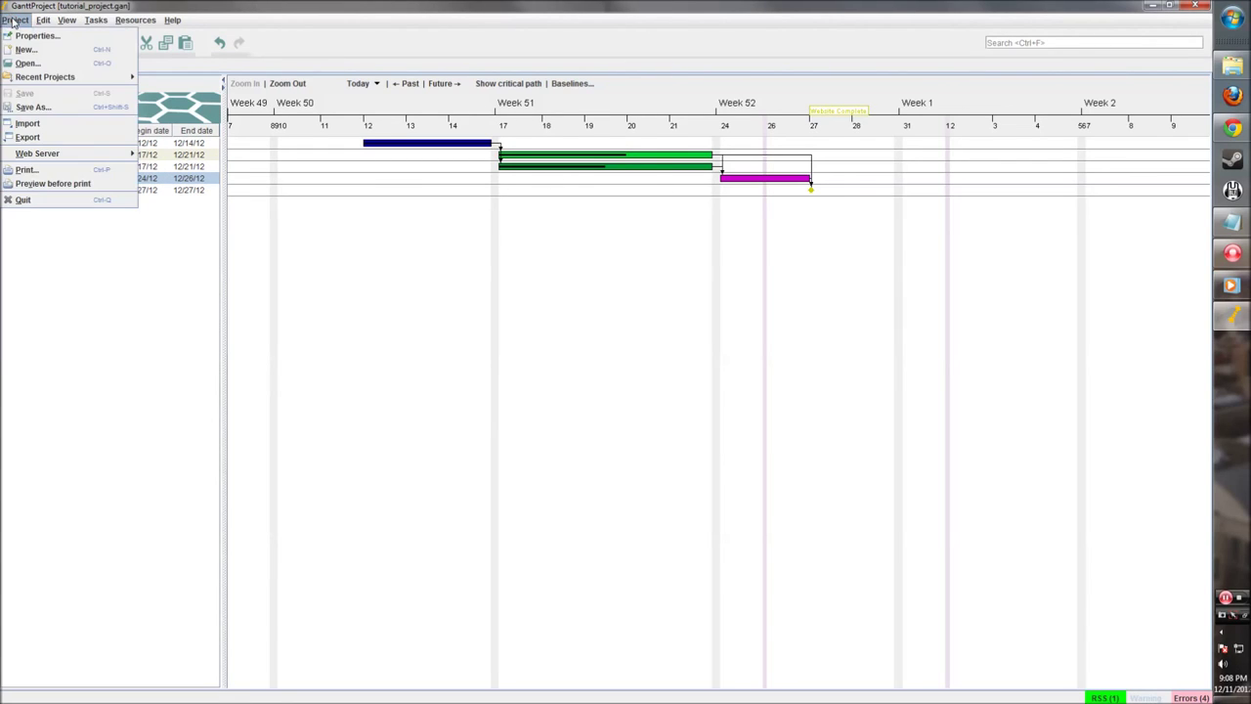
left_click(44, 139)
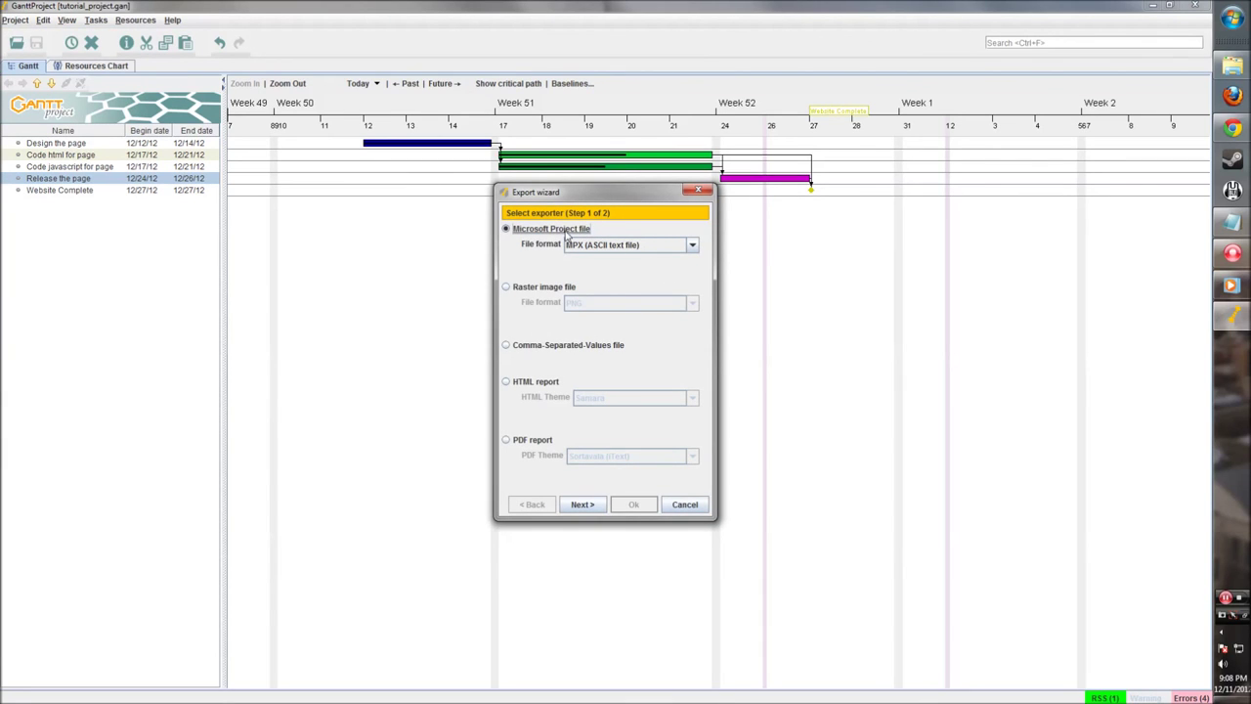
left_click(506, 287)
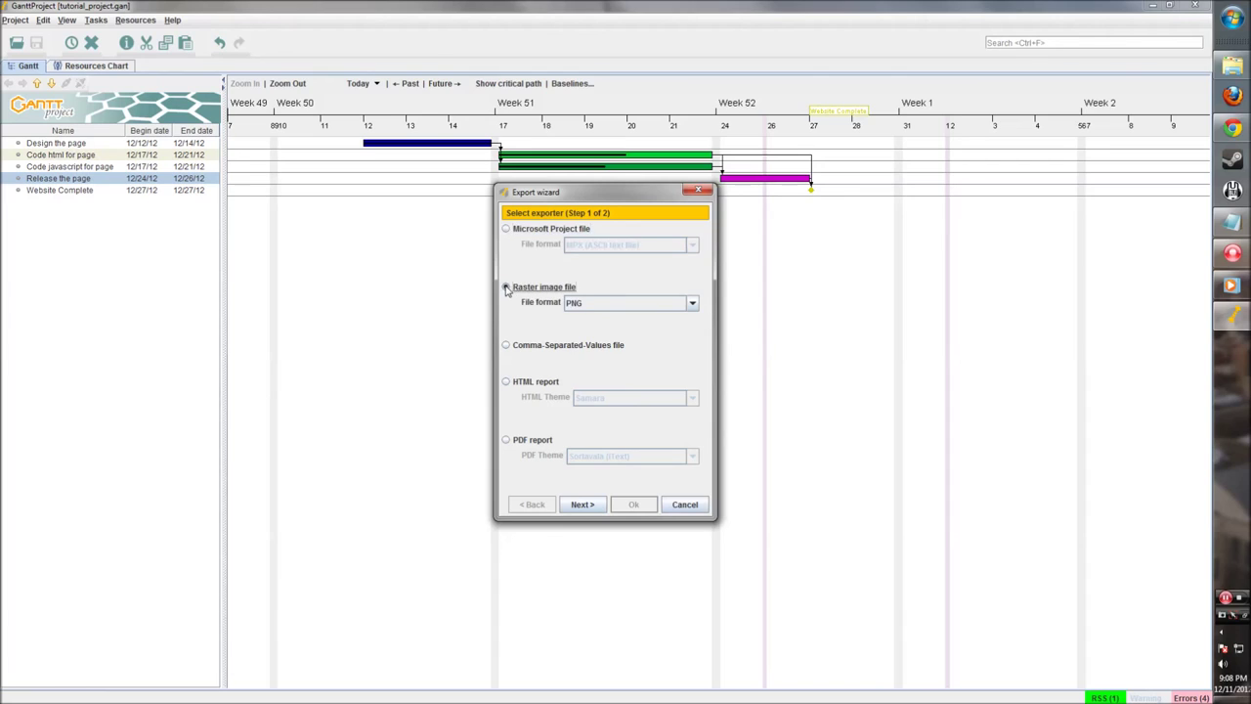
left_click(656, 306)
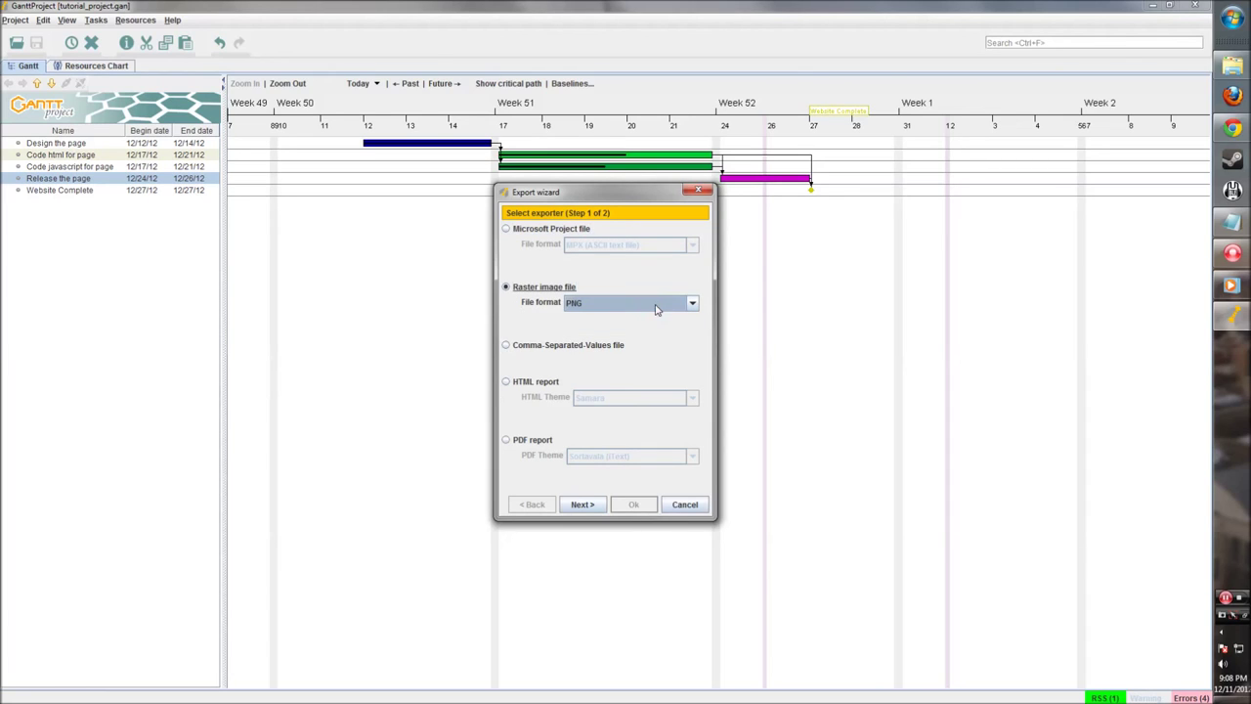
left_click(507, 345)
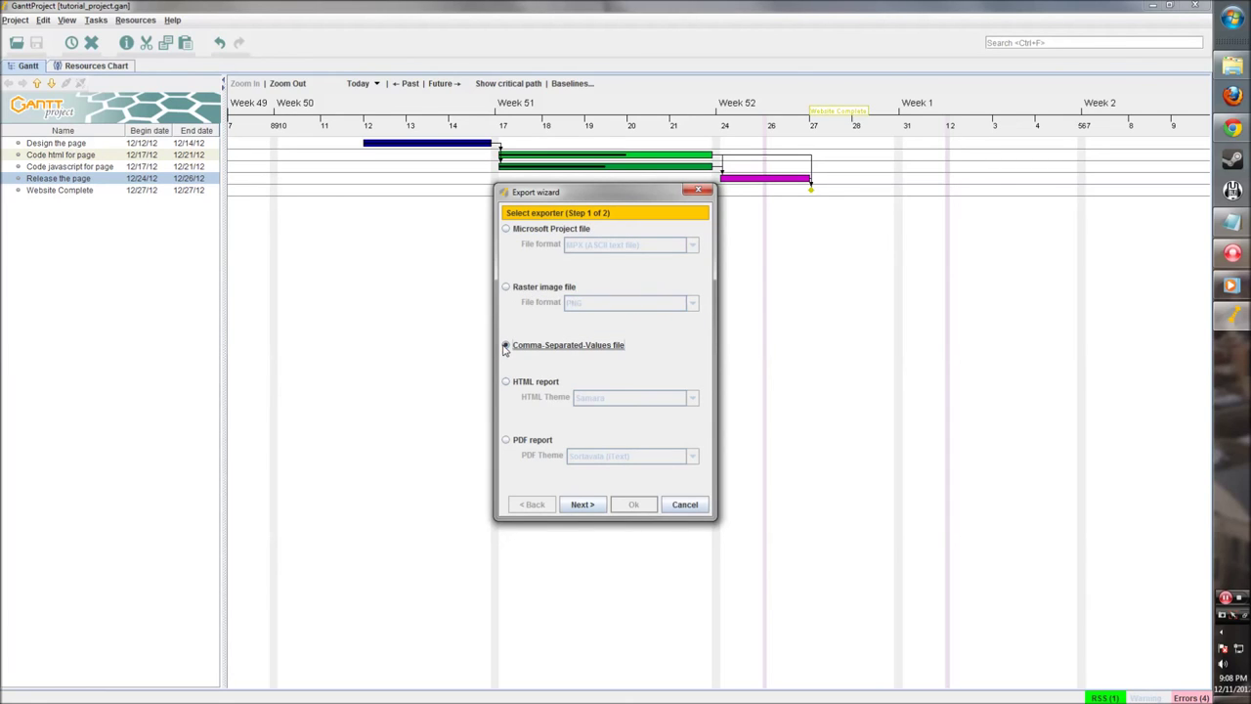
left_click(506, 383)
left_click(626, 398)
left_click(551, 385)
left_click(506, 441)
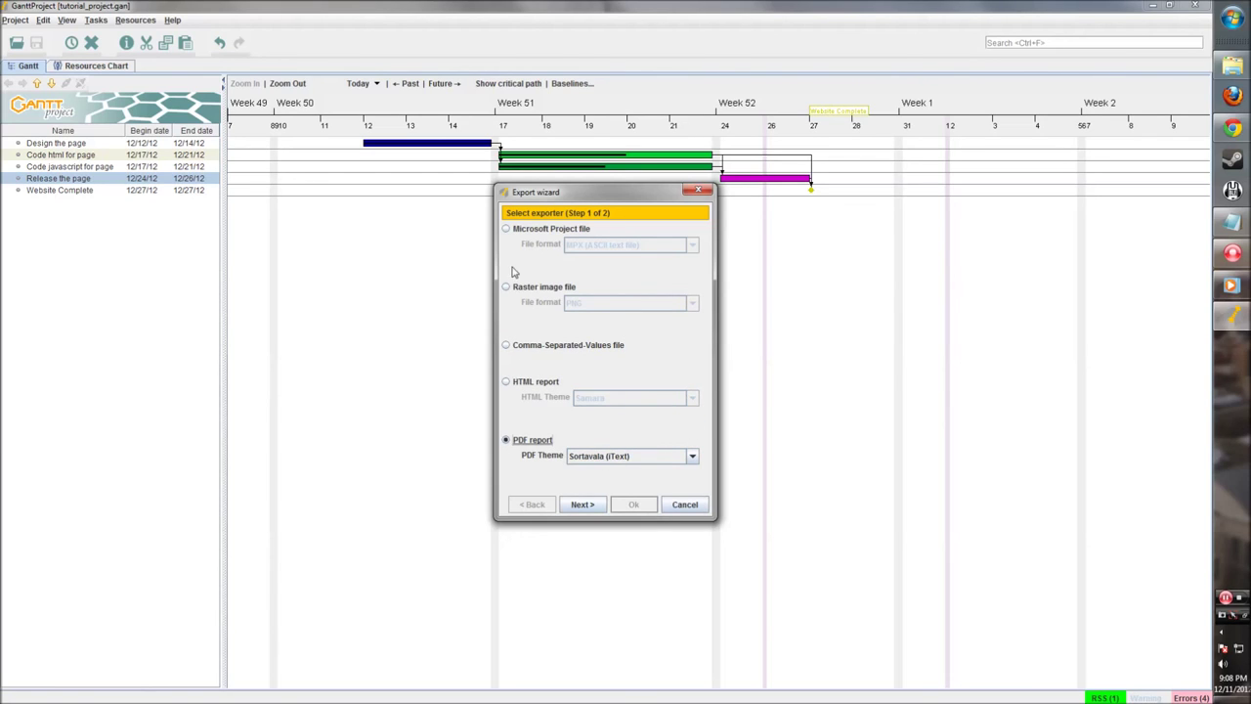
Step: Choose Microsoft Project file export in MPX (ASCII text file) format and continue
left_click(507, 229)
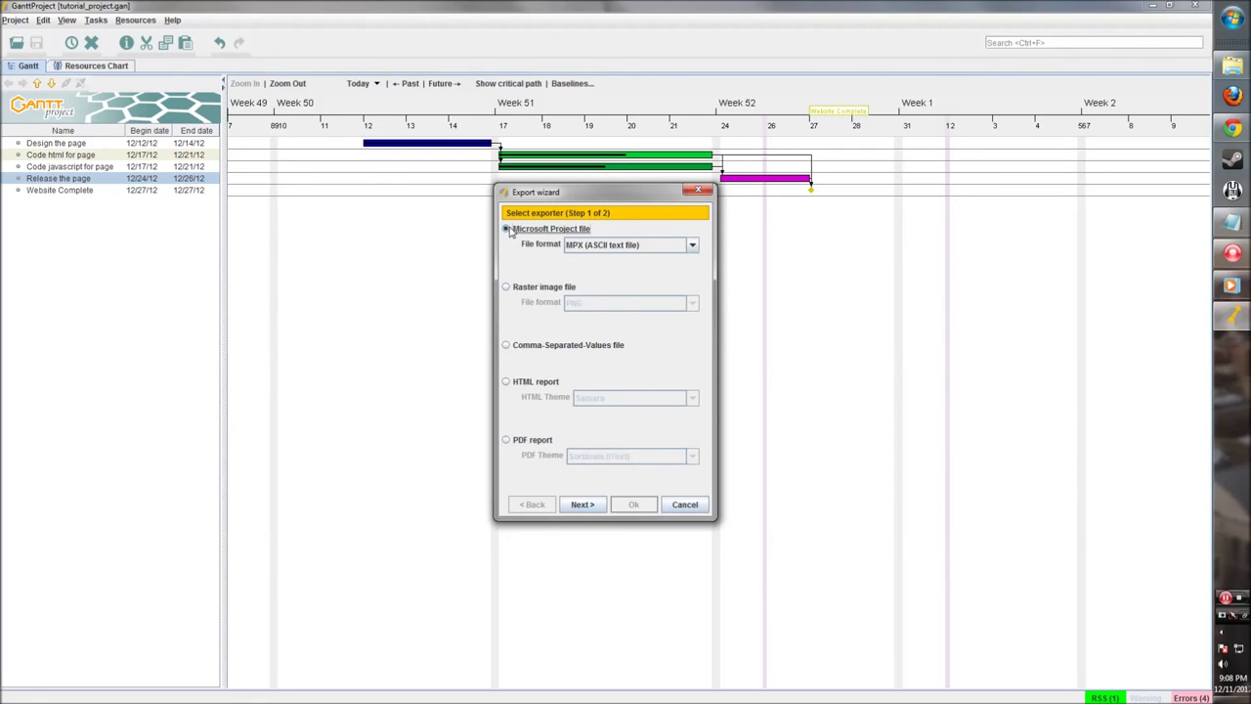
left_click(655, 245)
left_click(655, 244)
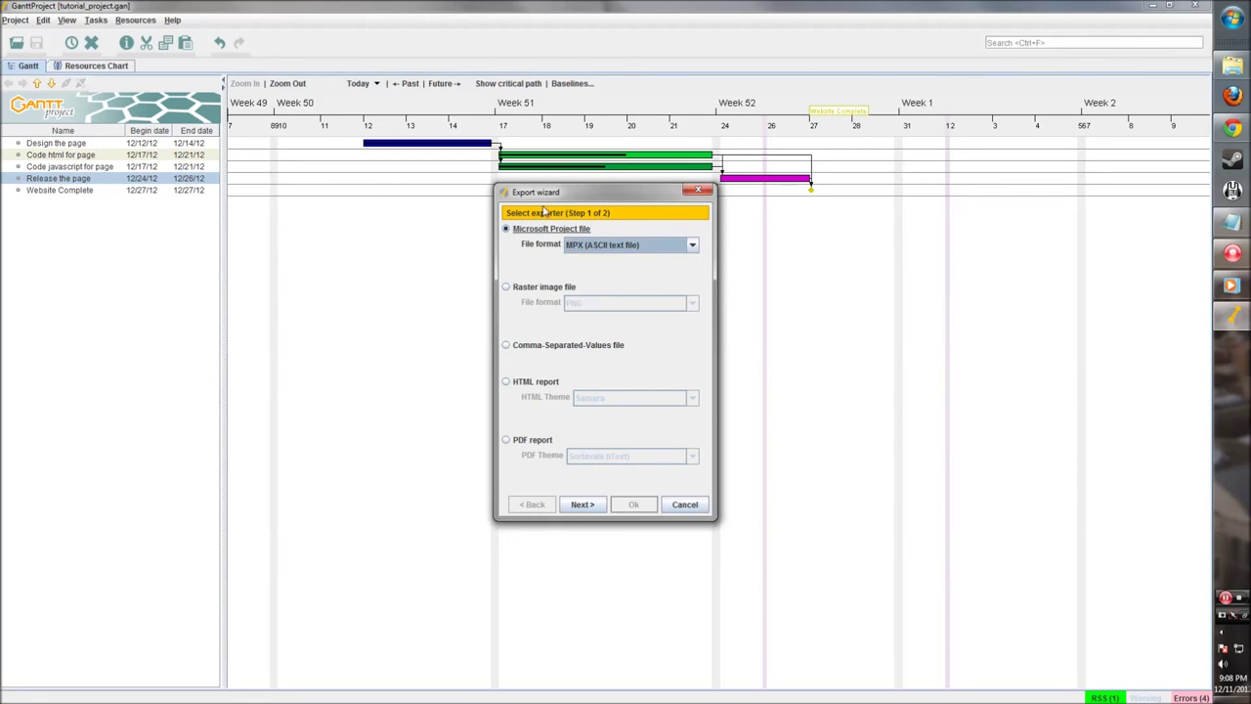
left_click(590, 507)
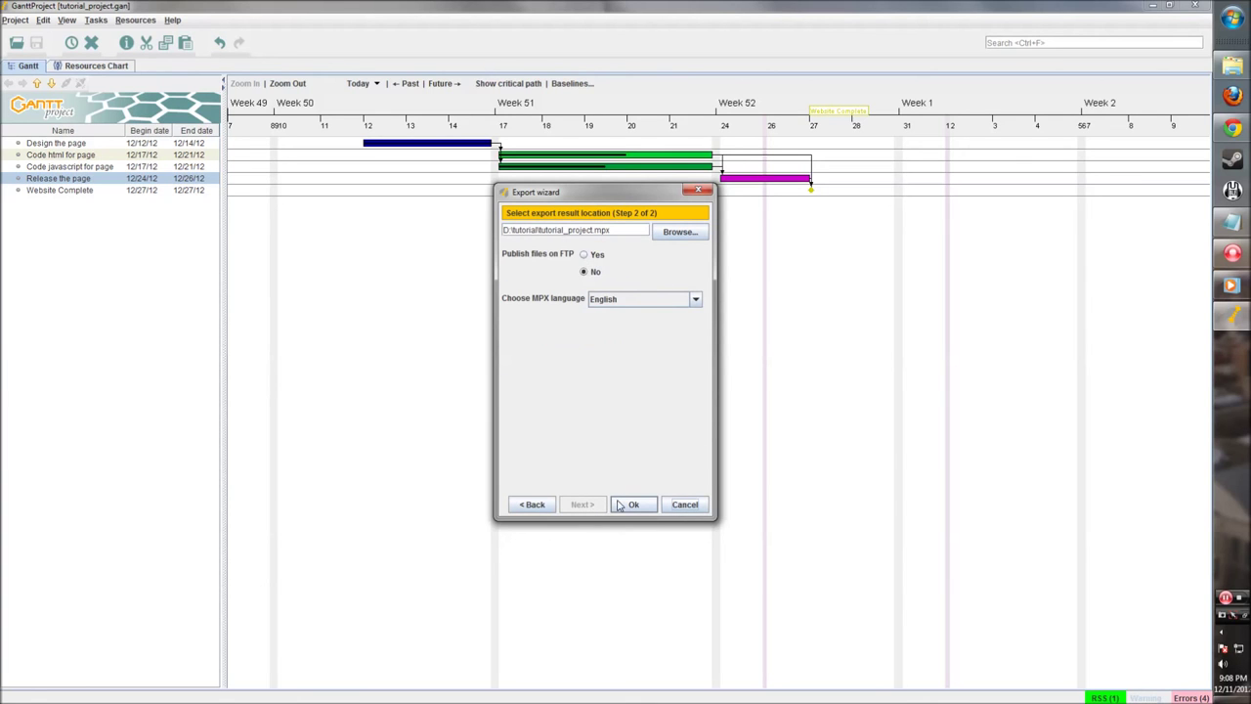
Step: Confirm the export to D:\tutorial\tutorial_project.mpx, keeping the default settings
left_click(625, 503)
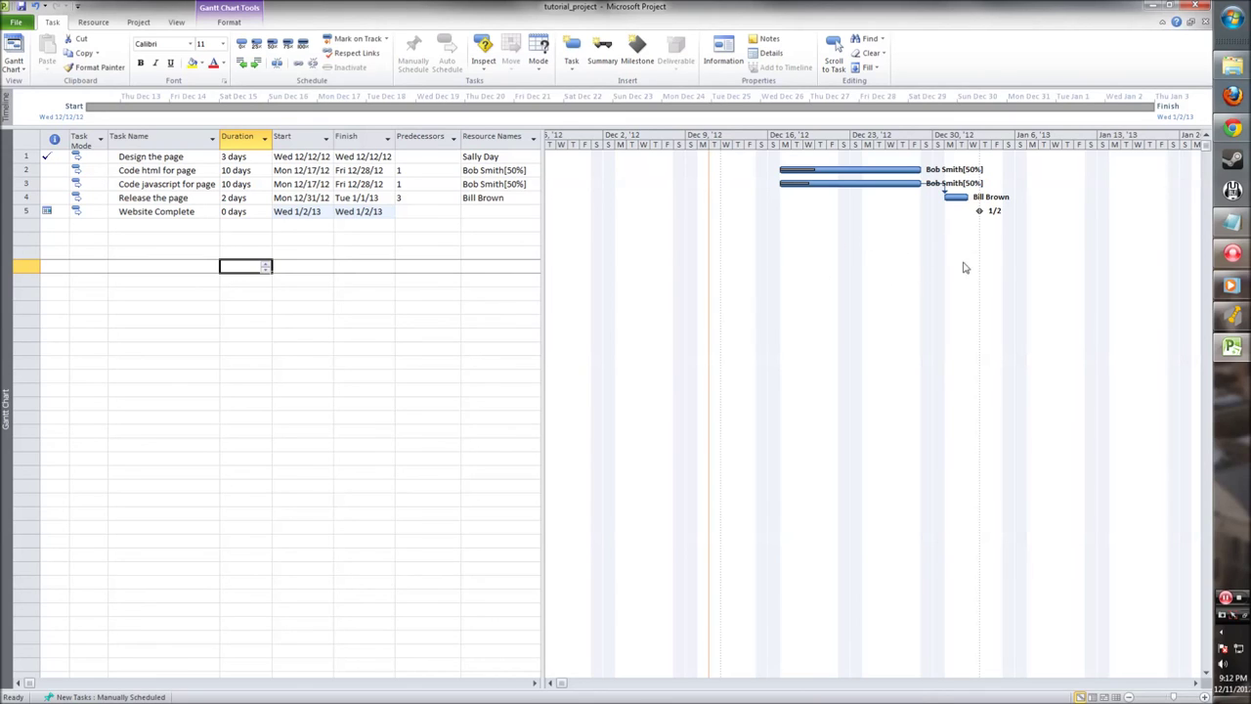
Step: After reviewing the five imported tasks in Microsoft Project, switch back to GanttProject
left_click(1232, 316)
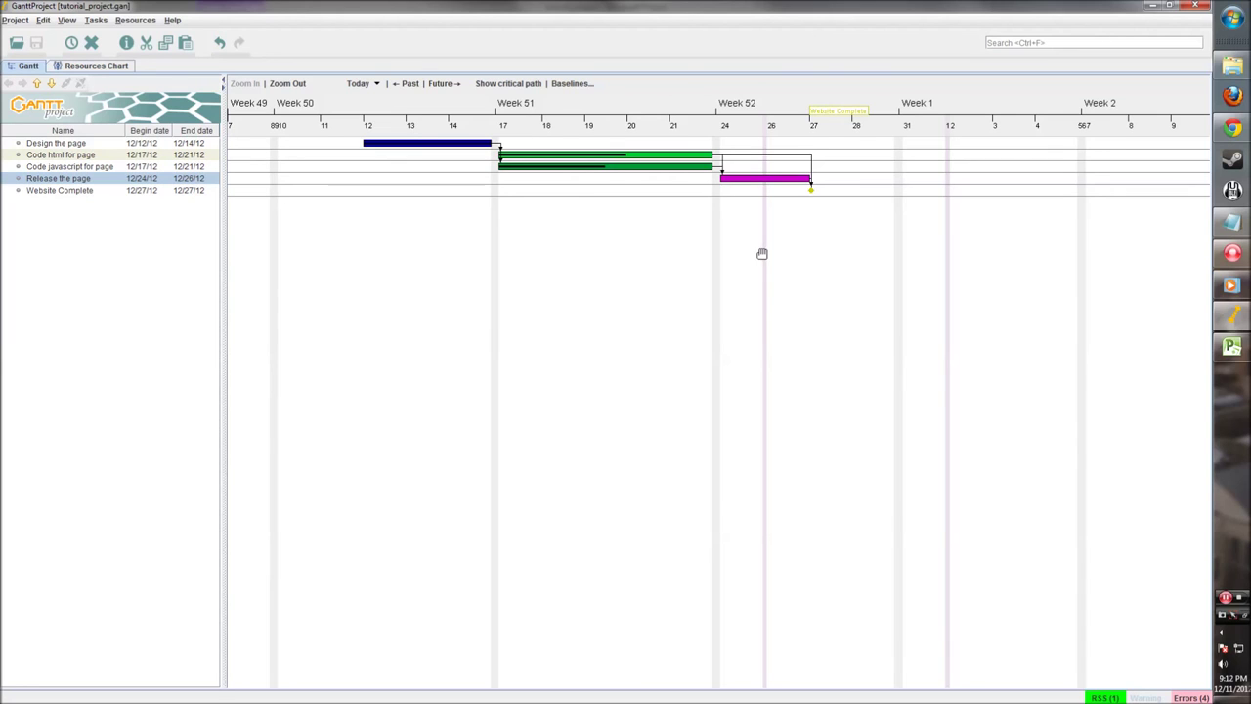
Step: Switch to Chrome and go to ganttproject.biz from the address bar
left_click(1232, 128)
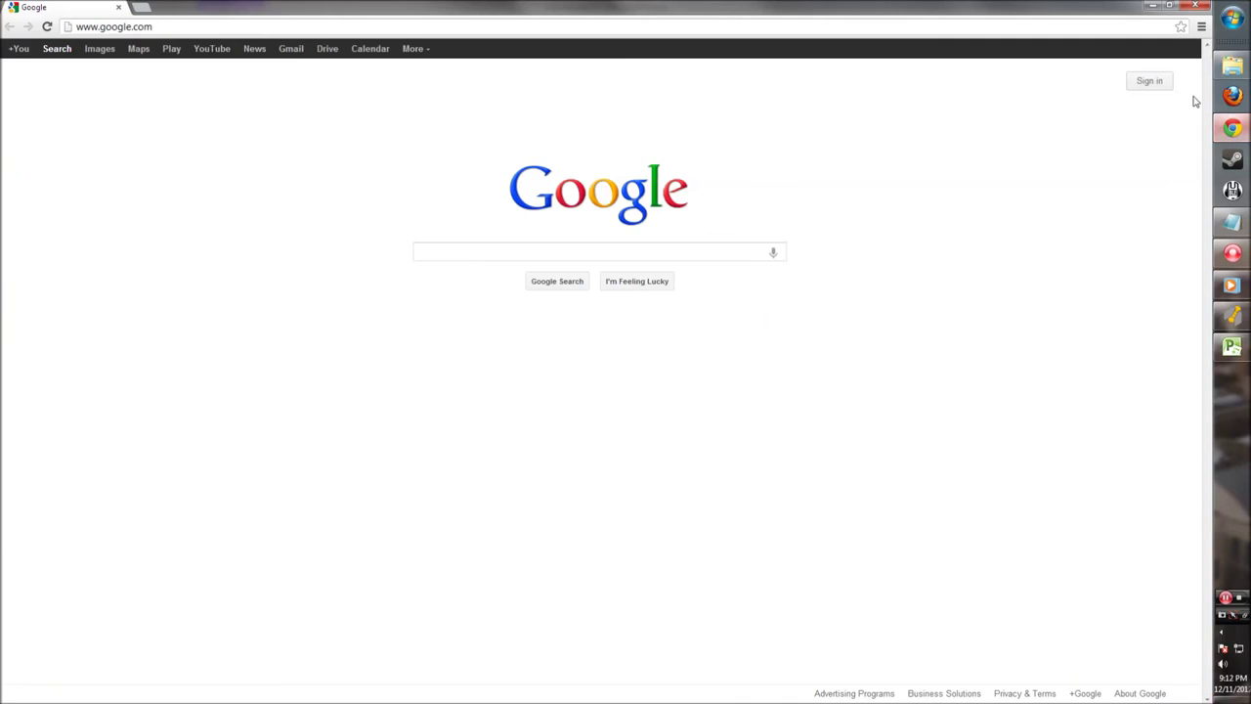
left_click(358, 22)
type("gan")
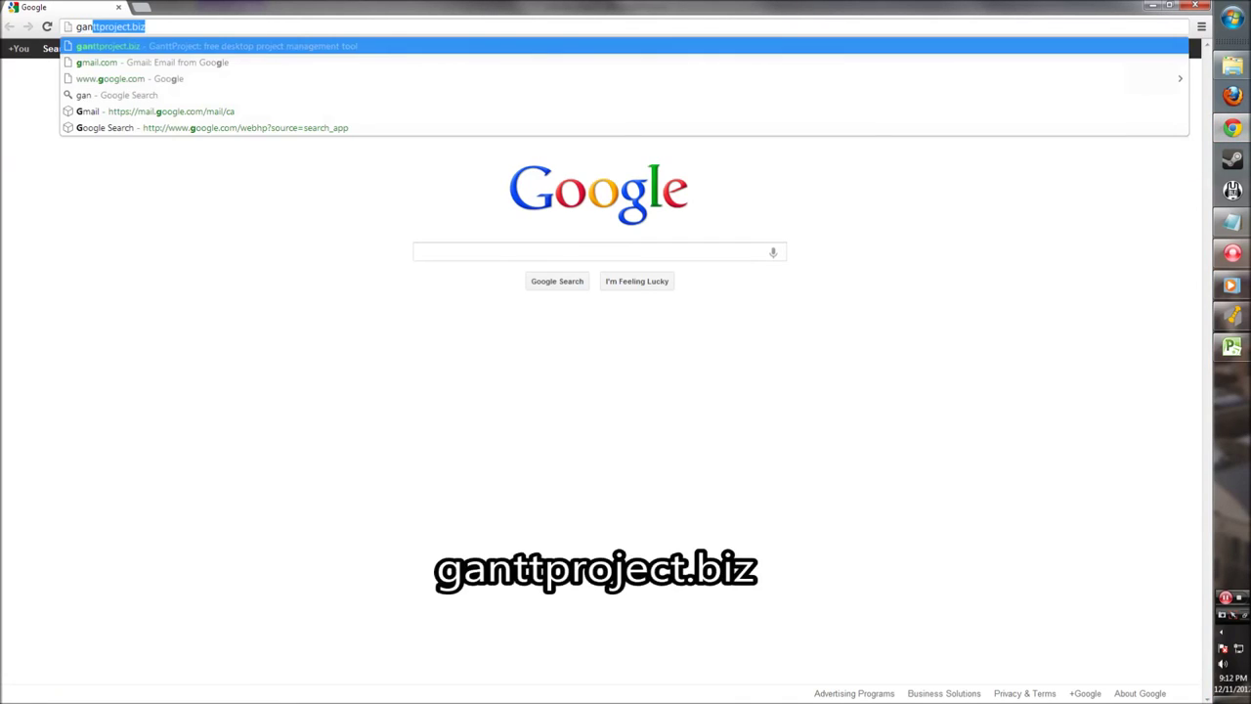
type("ttproject.bi")
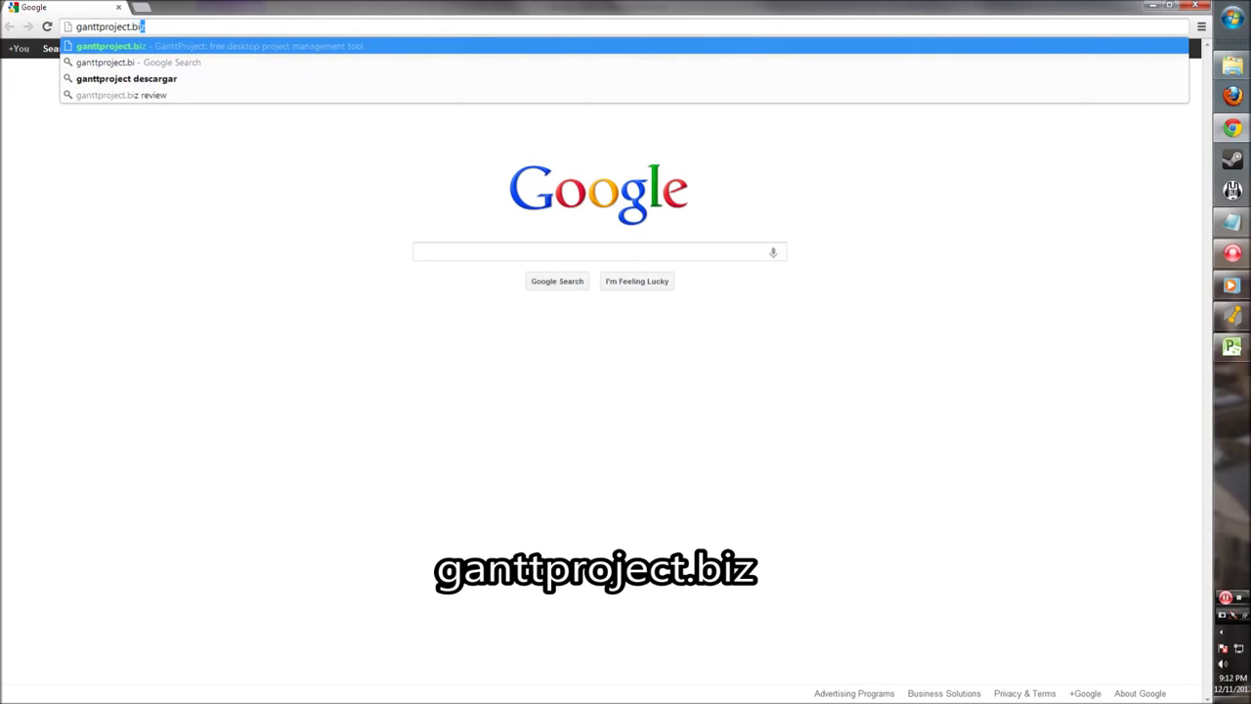
type("z")
key("Return")
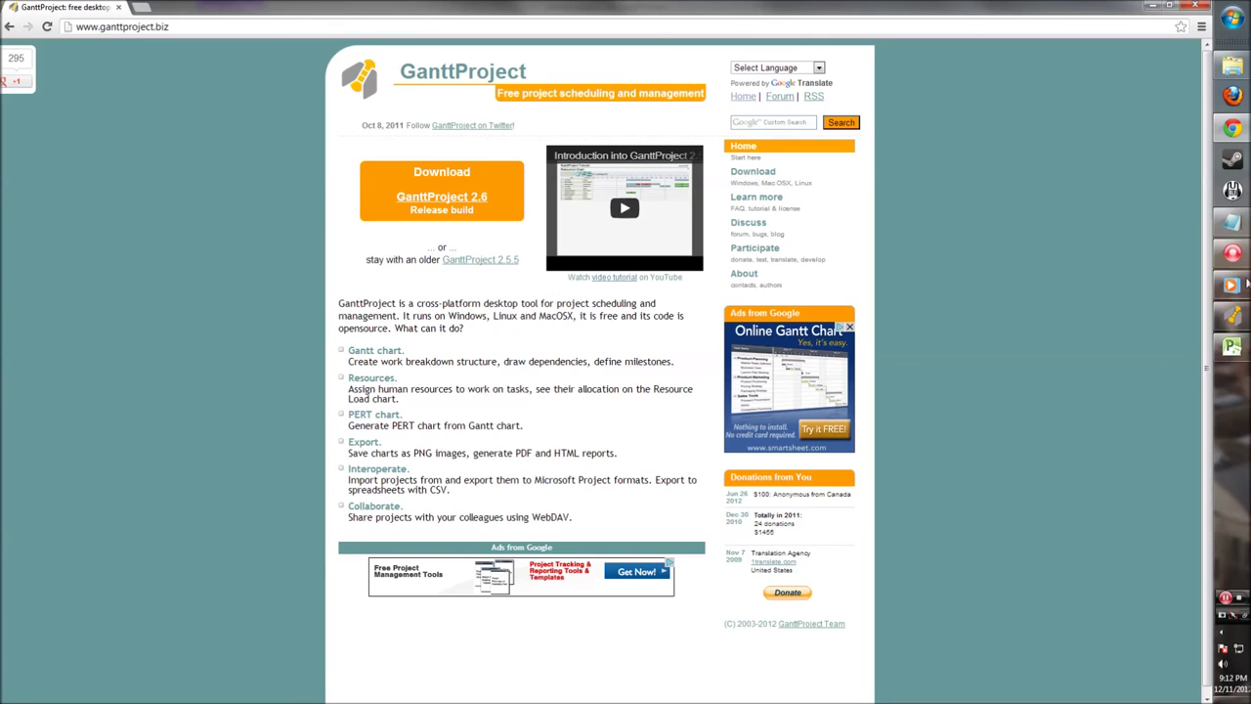
left_click(1232, 253)
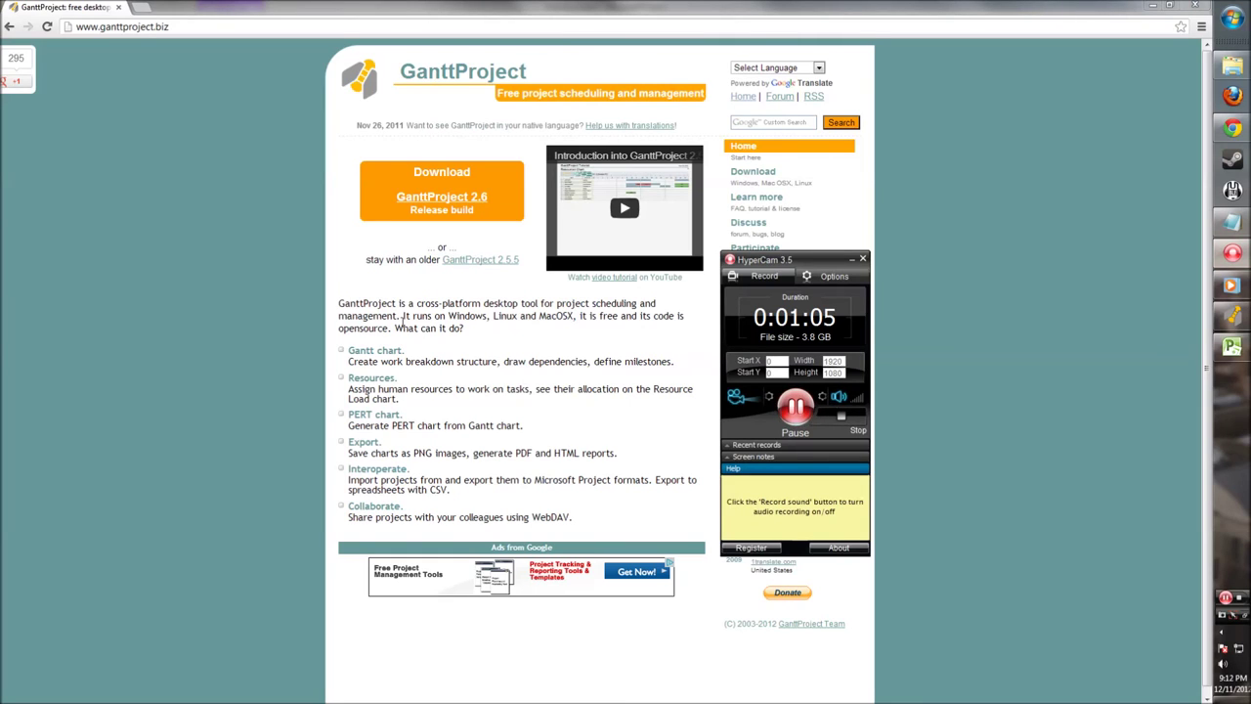